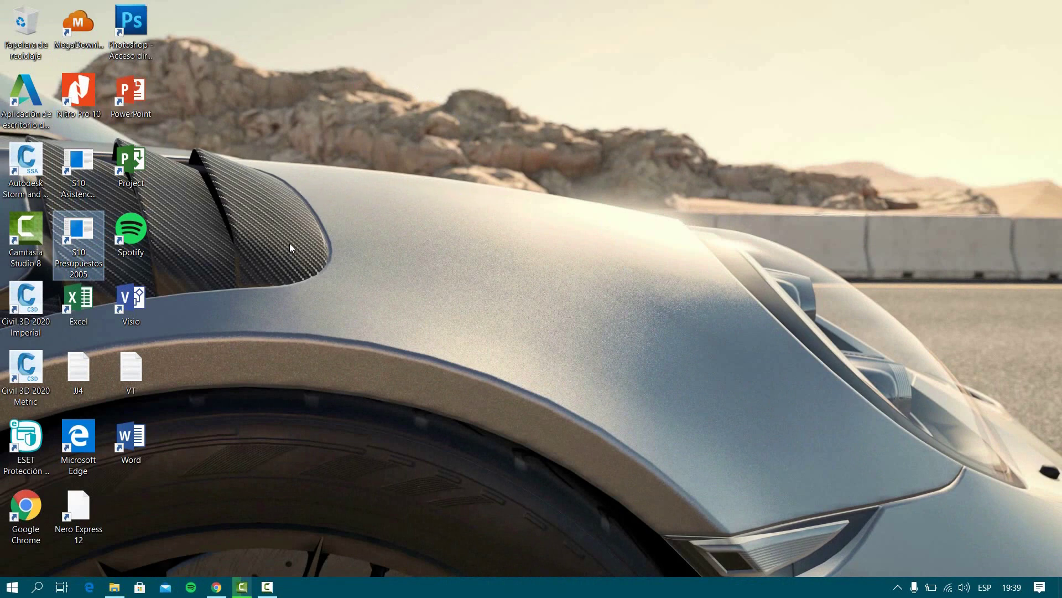
left_click(410, 327)
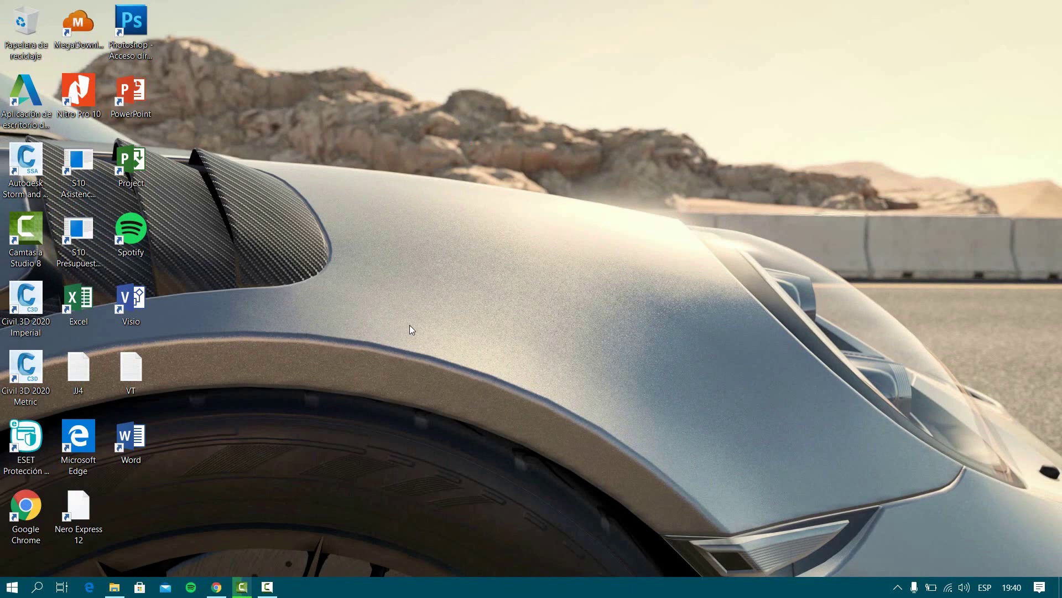
left_click(90, 238)
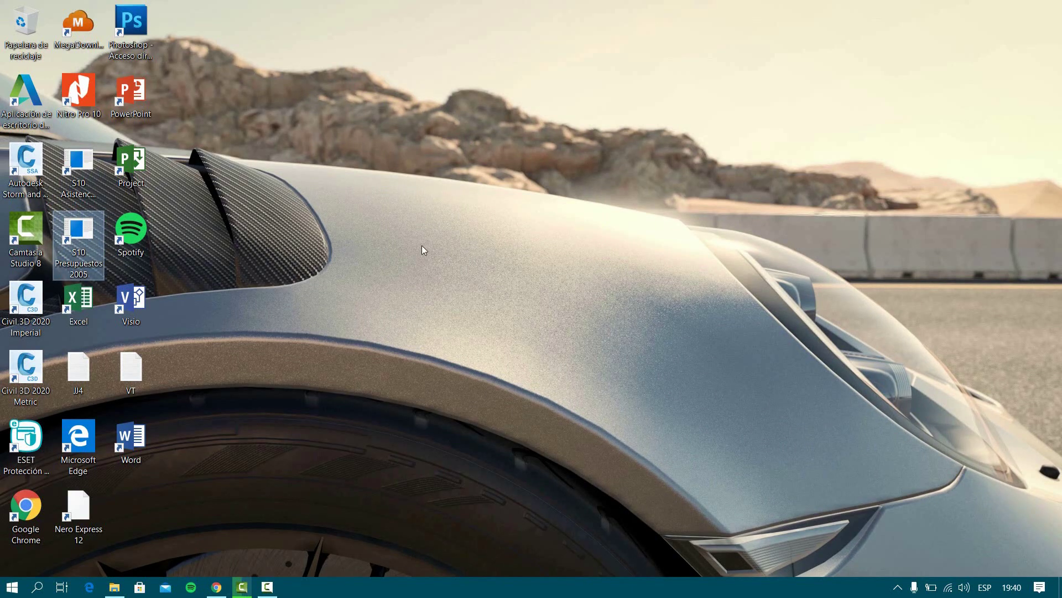
left_click(200, 429)
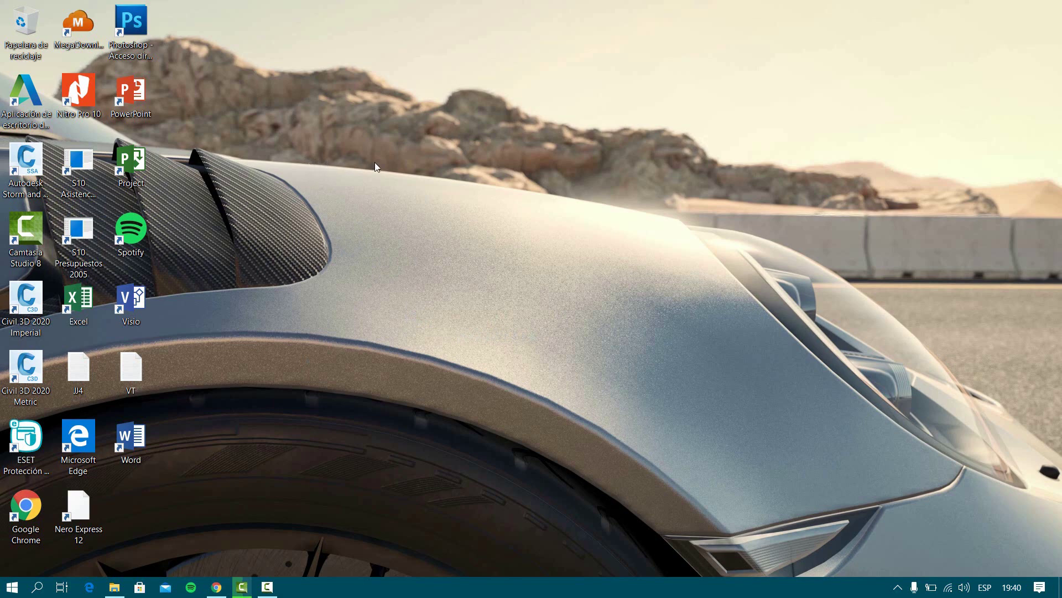
left_click_drag(437, 4, 459, 428)
left_click(24, 162)
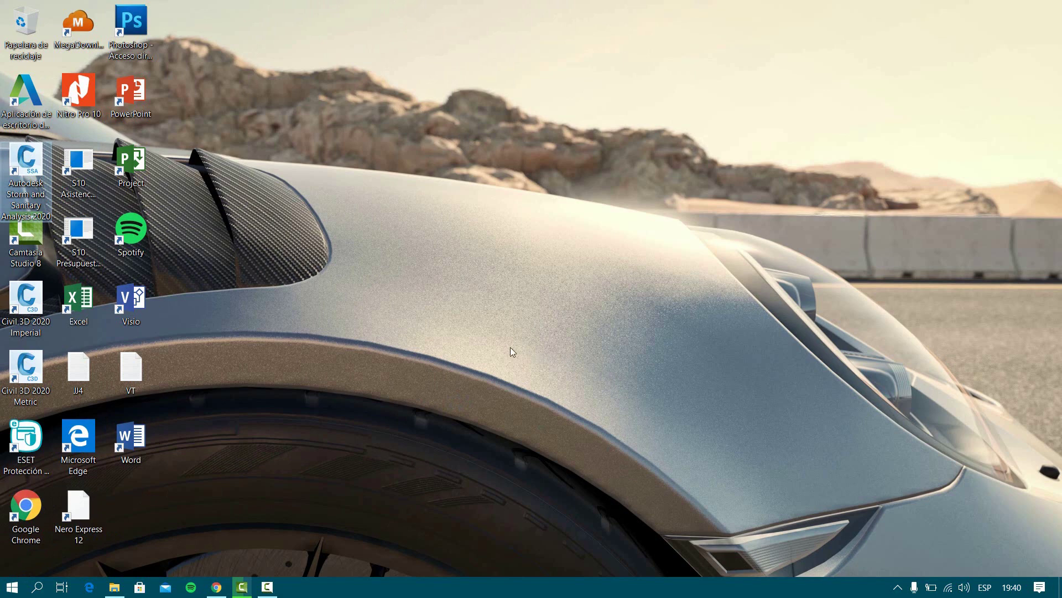
left_click(479, 361)
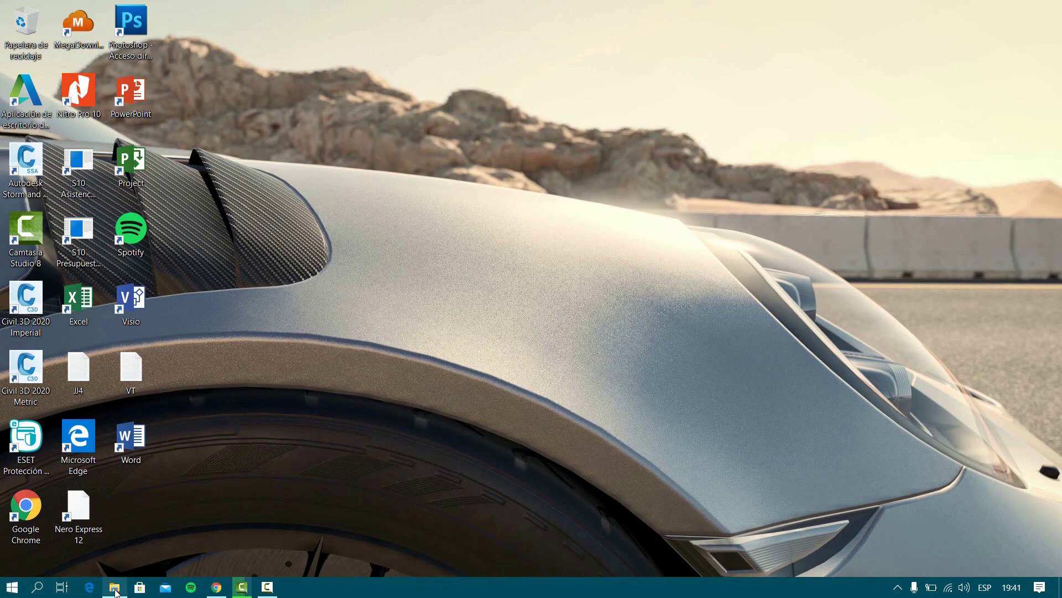
Open the Descargas folder in File Explorer and locate the downloaded VirtualBox installer.
mouse_move(114, 586)
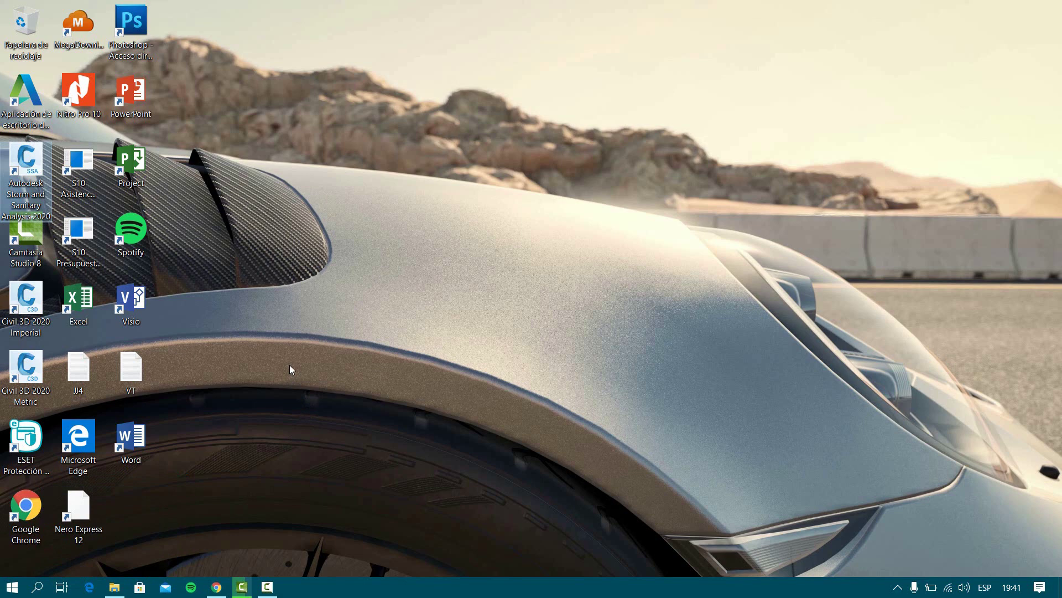
left_click(116, 520)
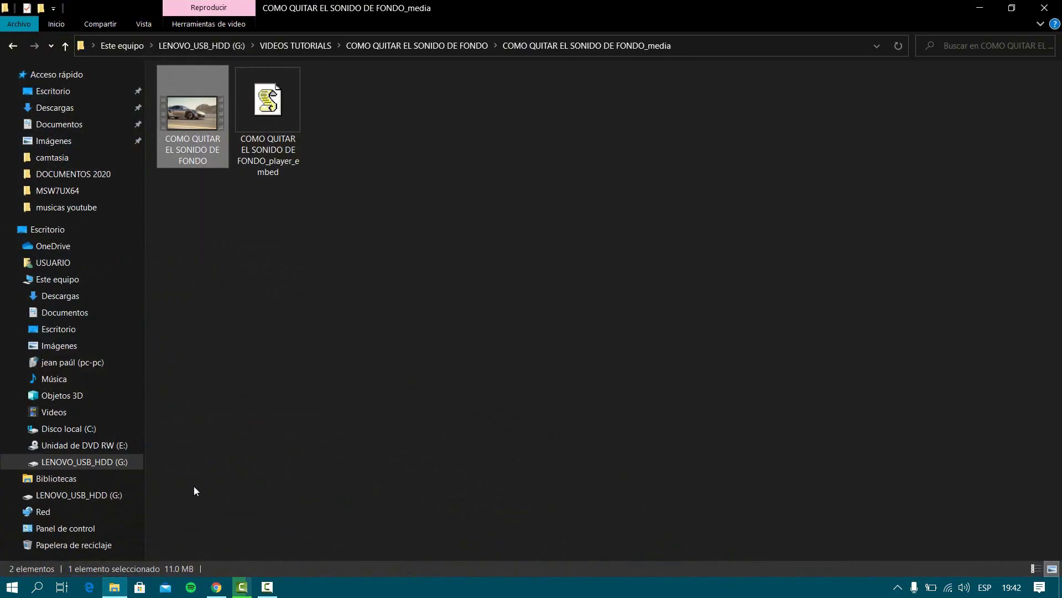
left_click(64, 107)
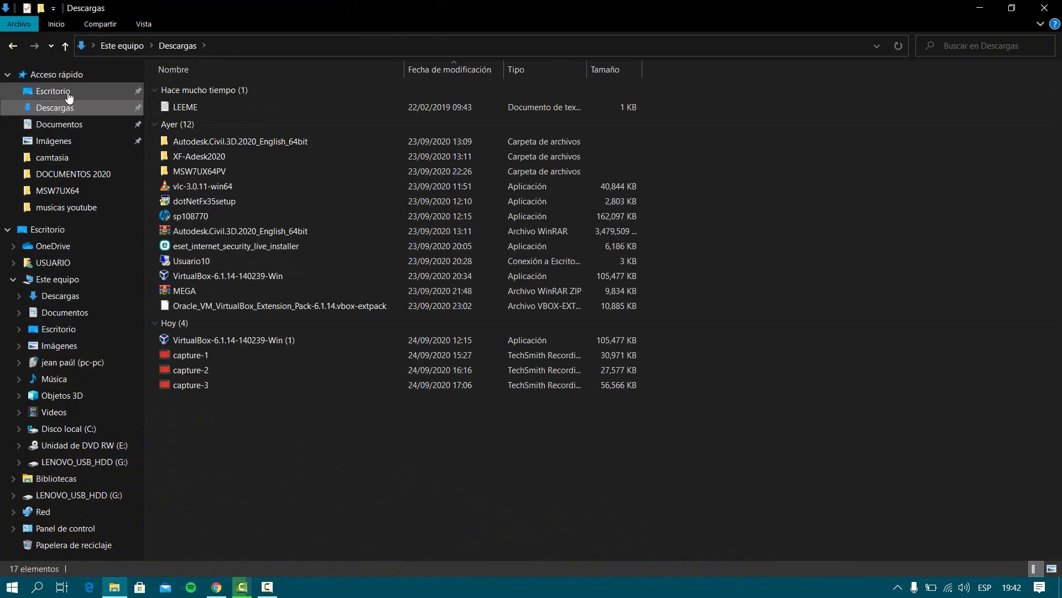
left_click(68, 93)
left_click(66, 106)
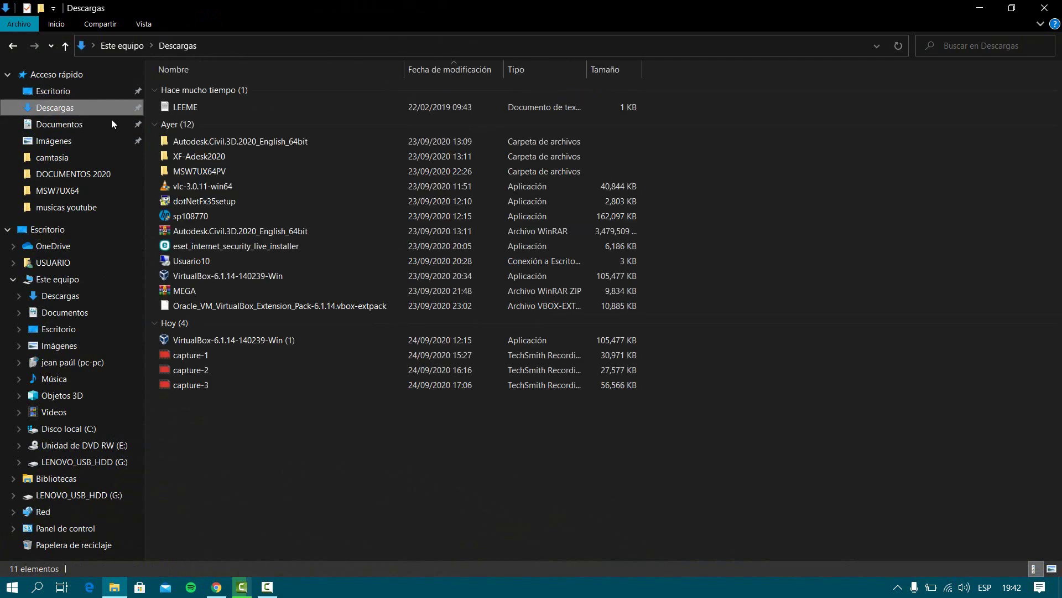
left_click(246, 342)
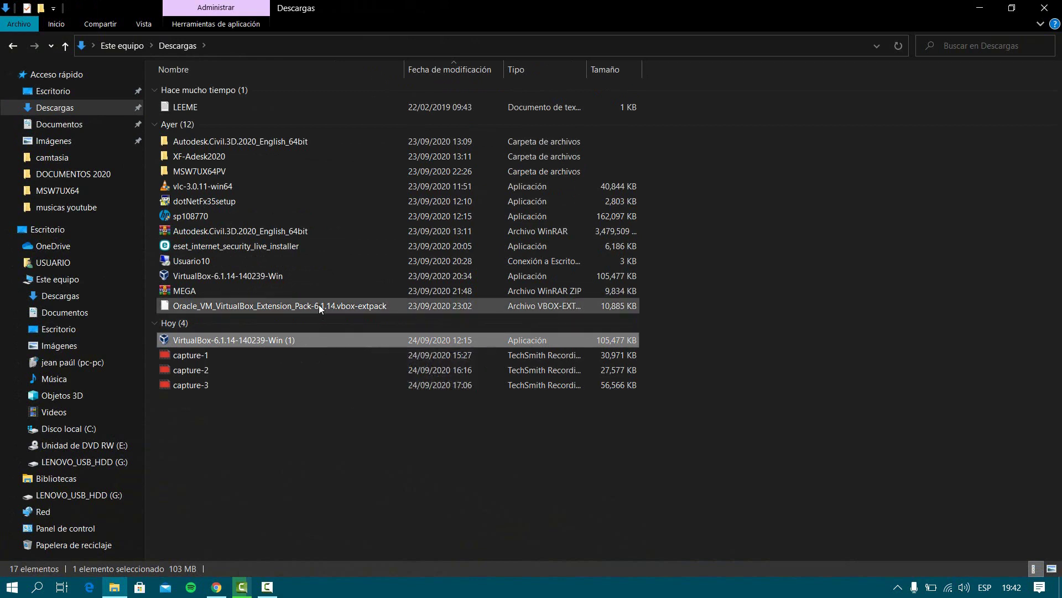
Browse through the nested MSW7UX64PV folders in Descargas to the MSW7UX64 folder and locate the Windows 7 disk image.
left_click(237, 160)
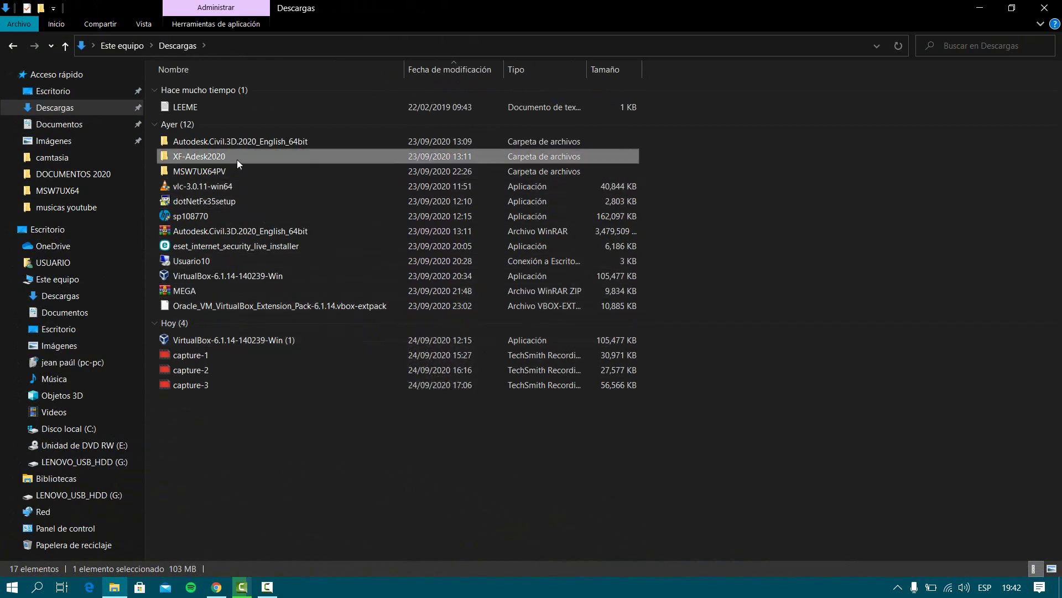
double_click(224, 173)
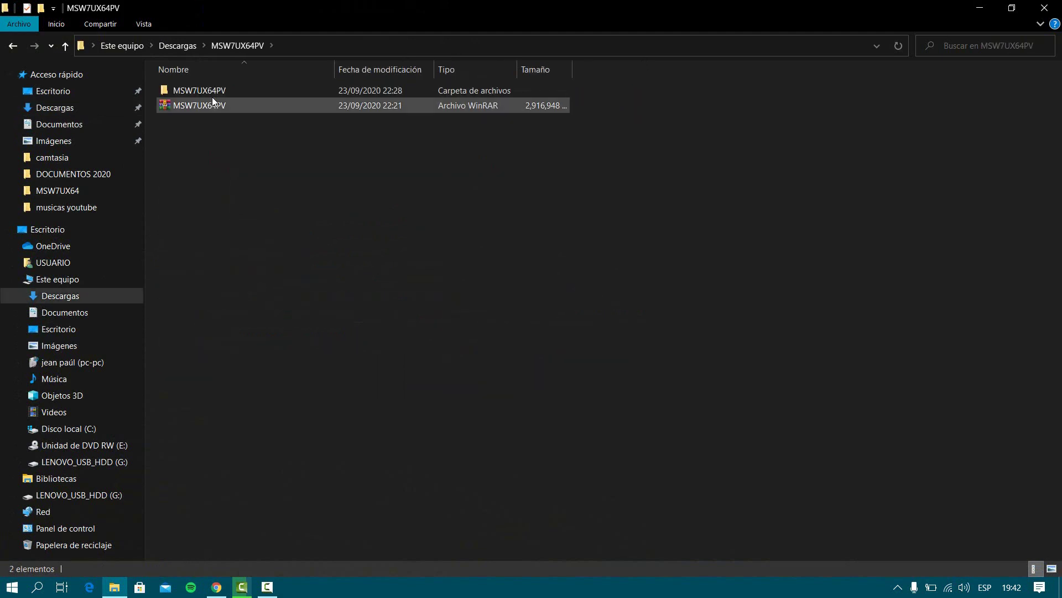
double_click(212, 94)
double_click(204, 92)
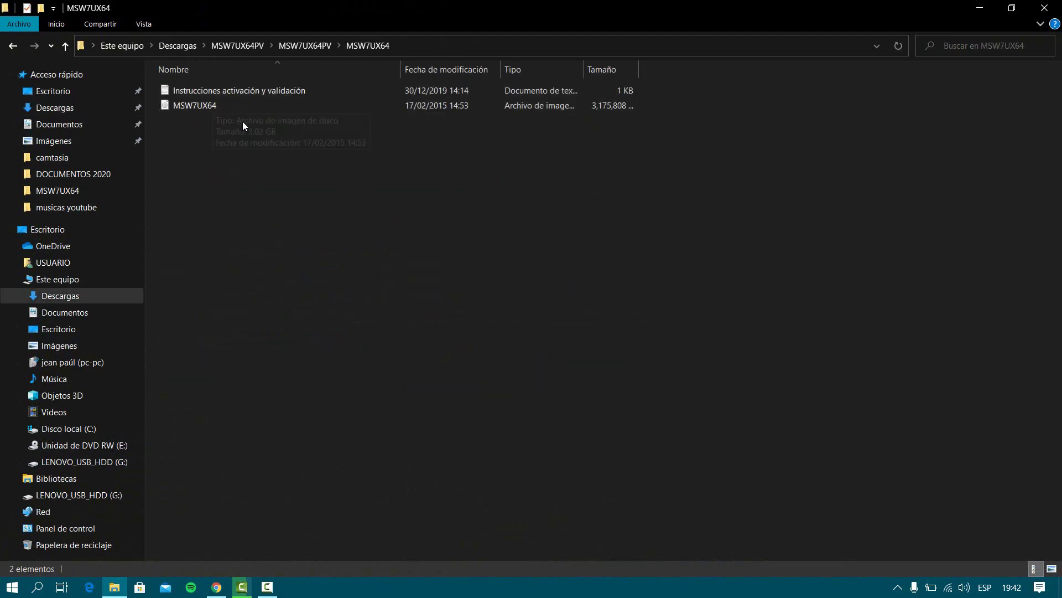
left_click(211, 113)
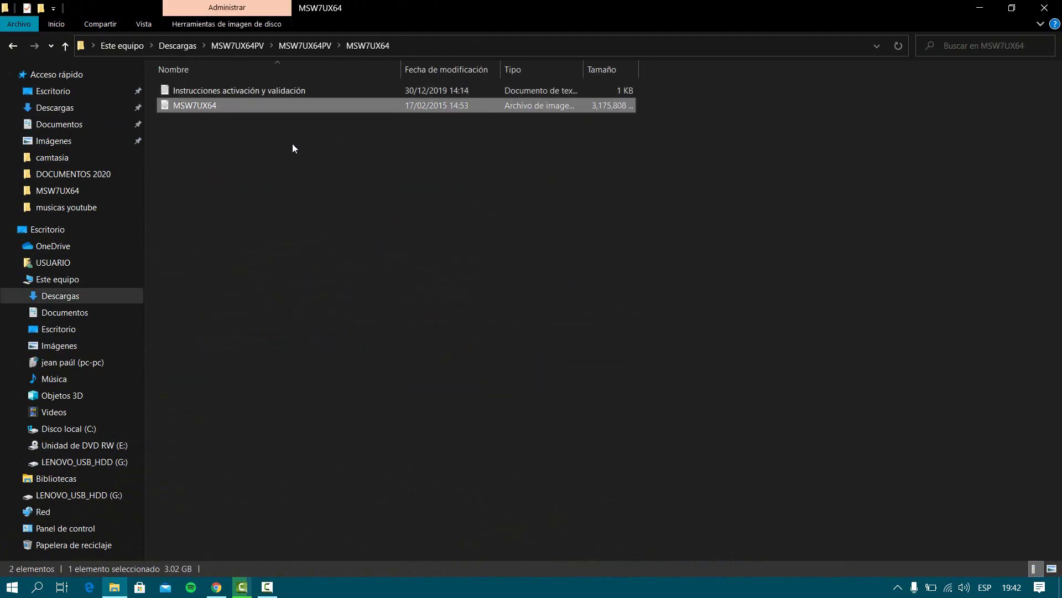
left_click(269, 148)
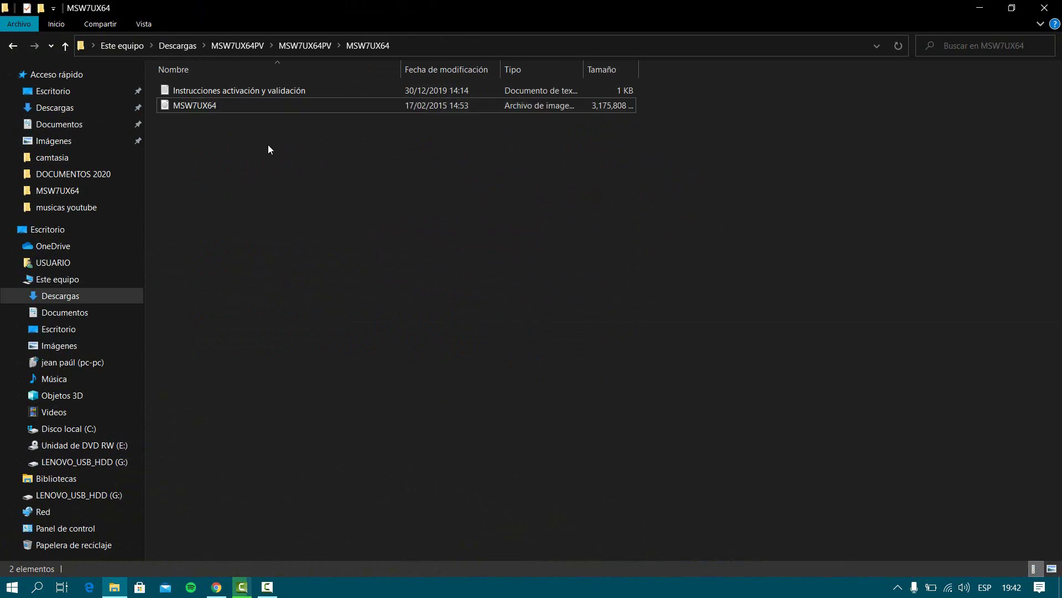
left_click(214, 106)
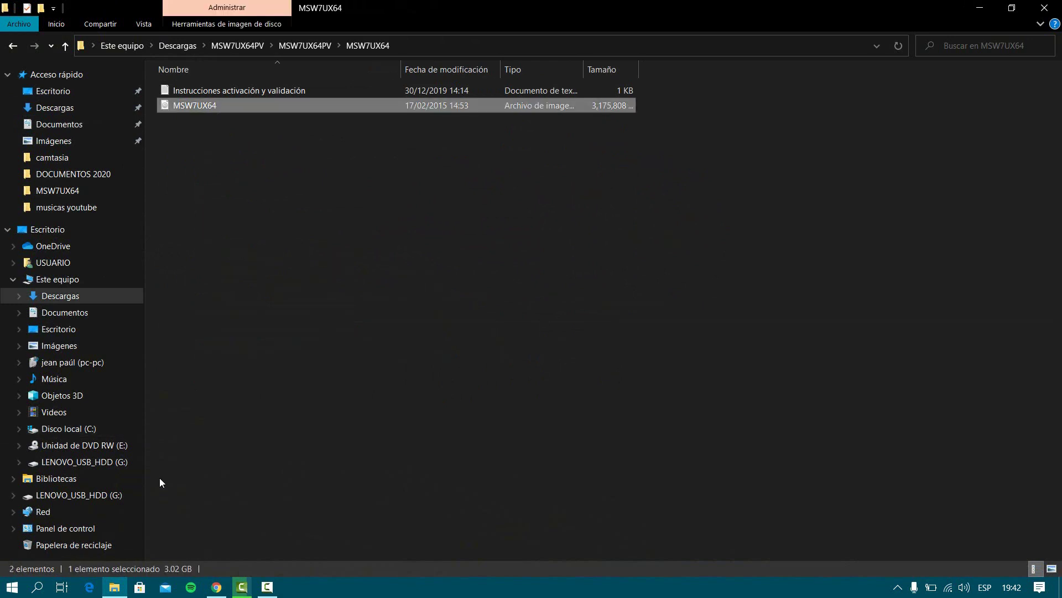
left_click(208, 139)
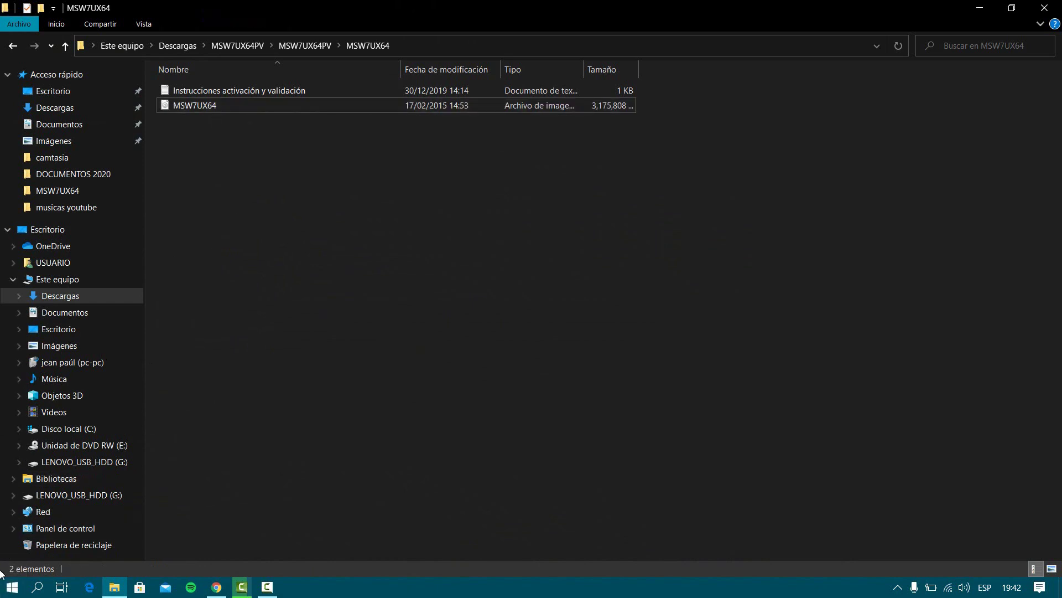
left_click(12, 586)
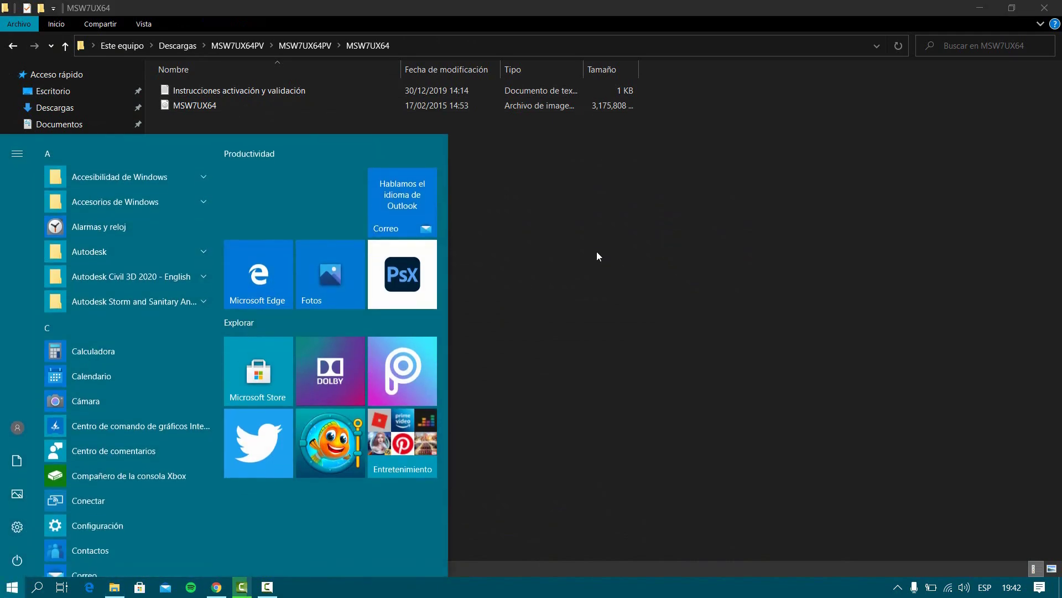
left_click(597, 251)
left_click(113, 588)
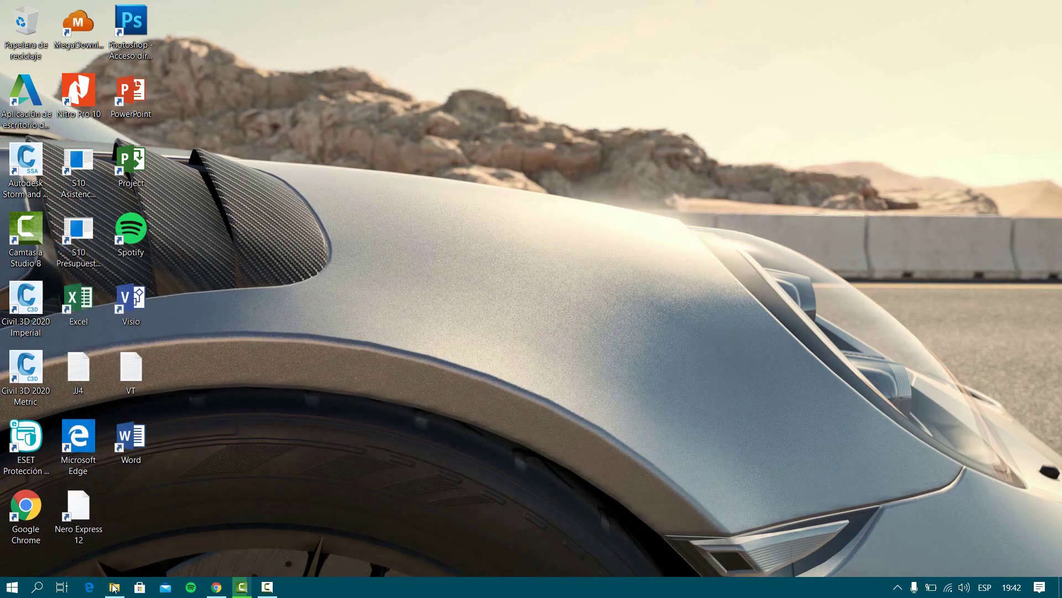
left_click(114, 588)
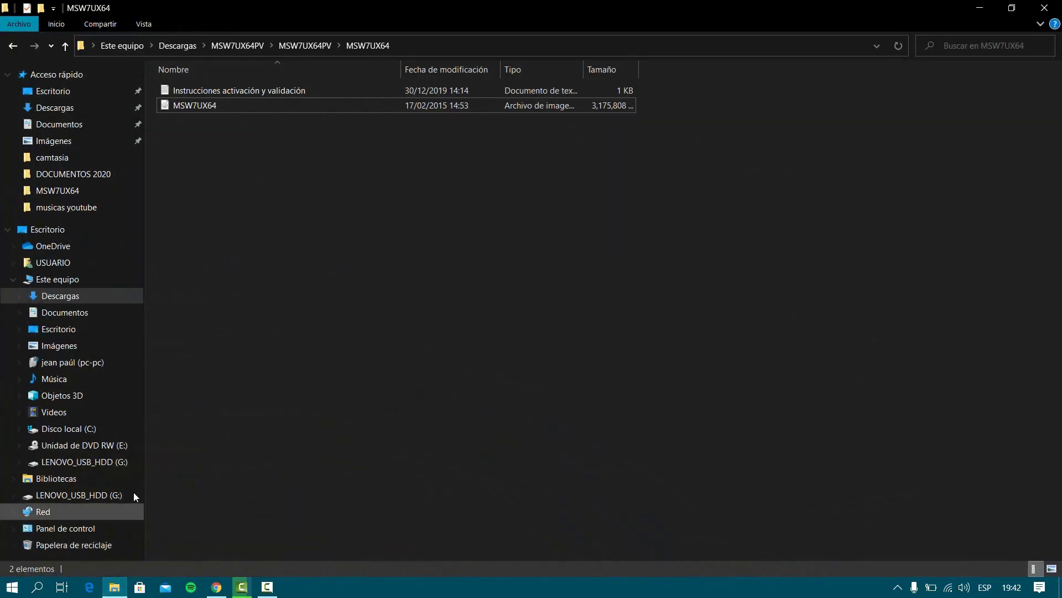
Check the computer's Windows edition, processor, RAM and system type in the properties of Este equipo, and close the window.
left_click(68, 282)
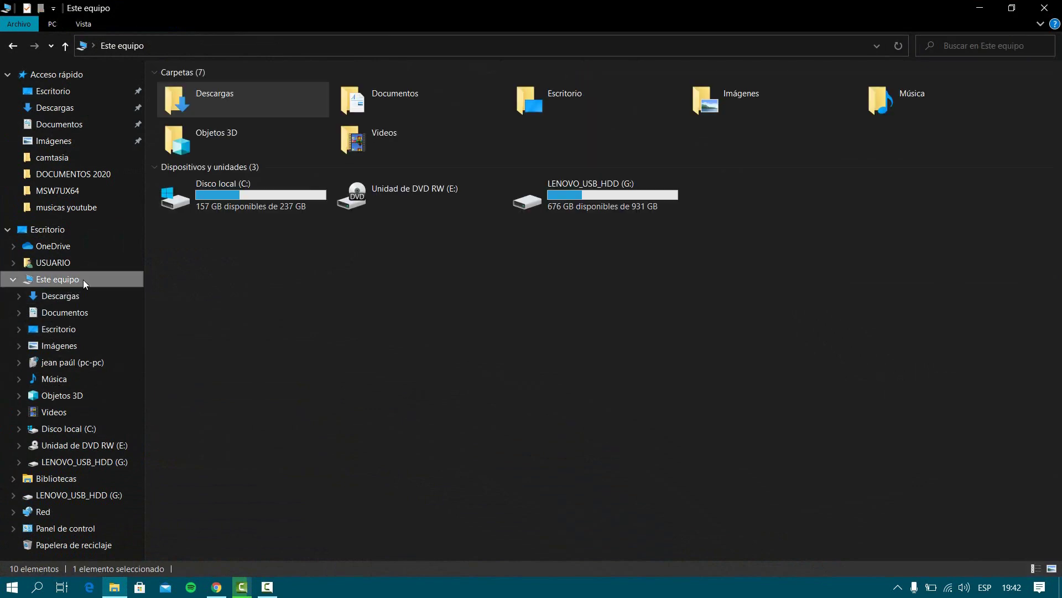
right_click(83, 280)
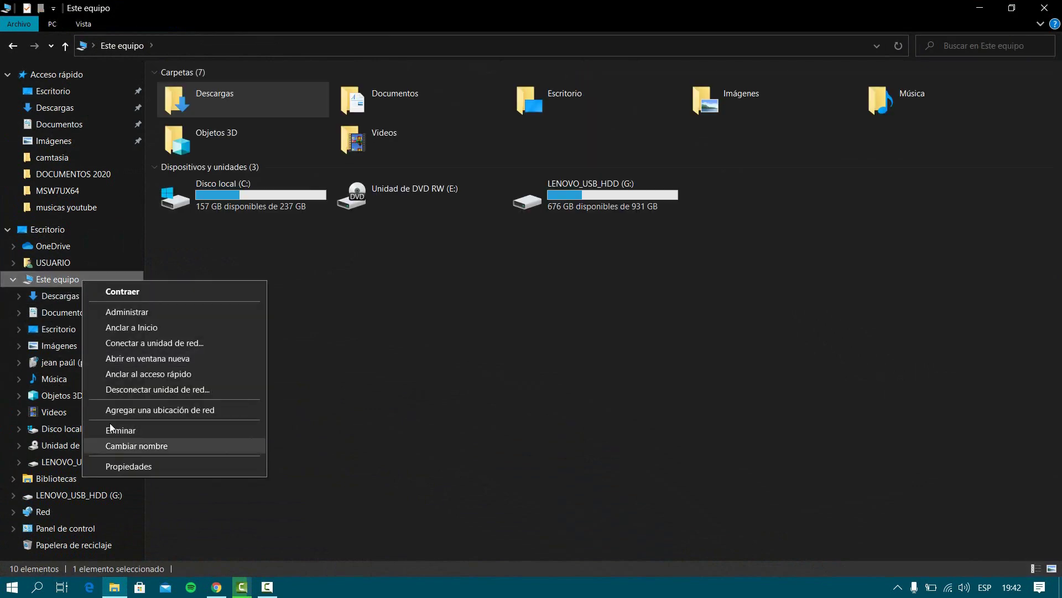
right_click(65, 280)
left_click(123, 466)
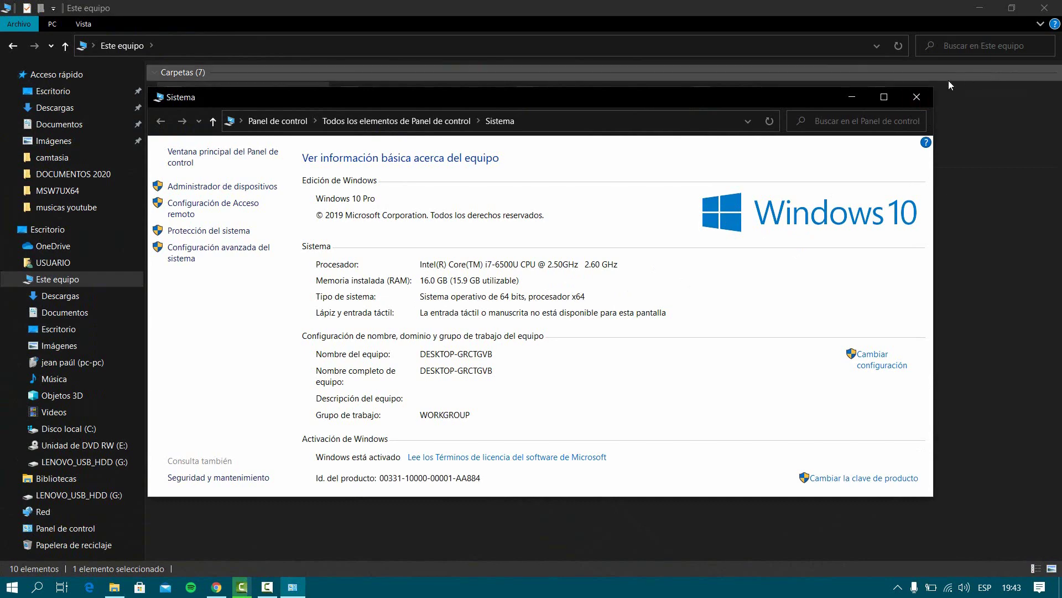
left_click(916, 97)
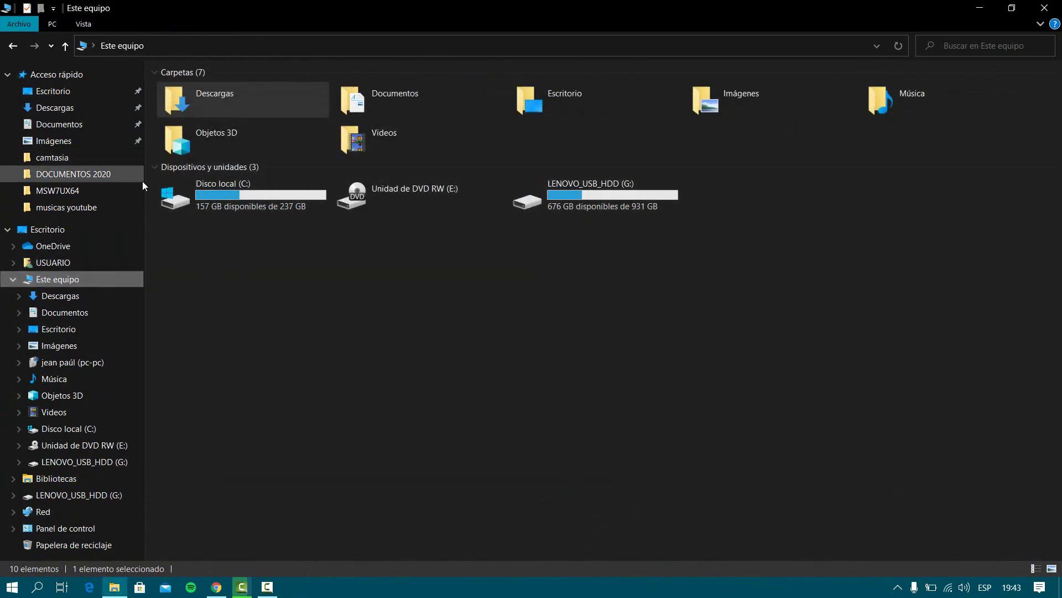
Launch the VirtualBox-6.1.14-140239-Win installer from the Descargas folder.
left_click(64, 107)
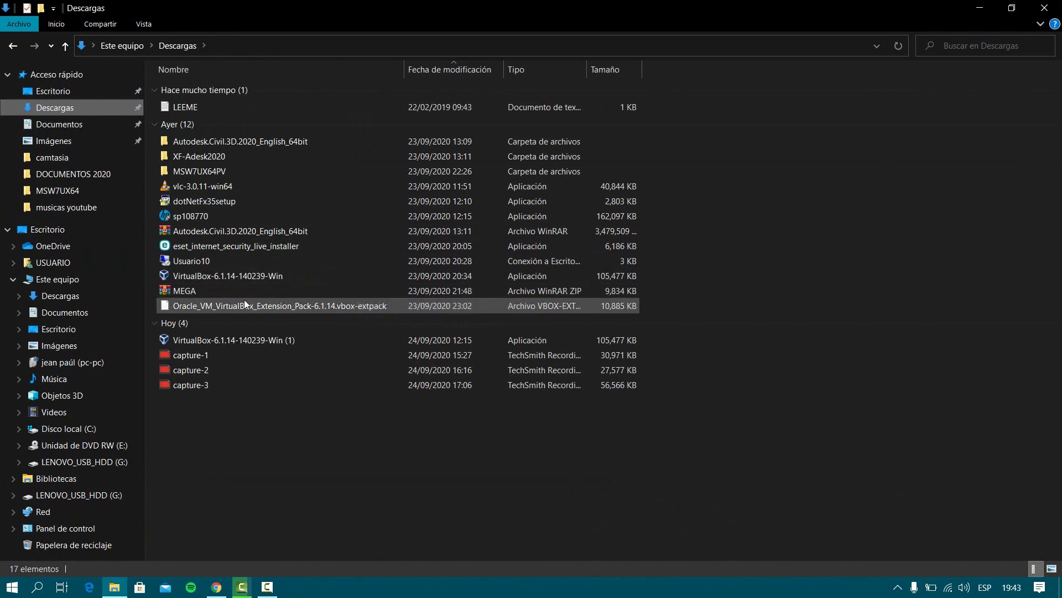
left_click(244, 276)
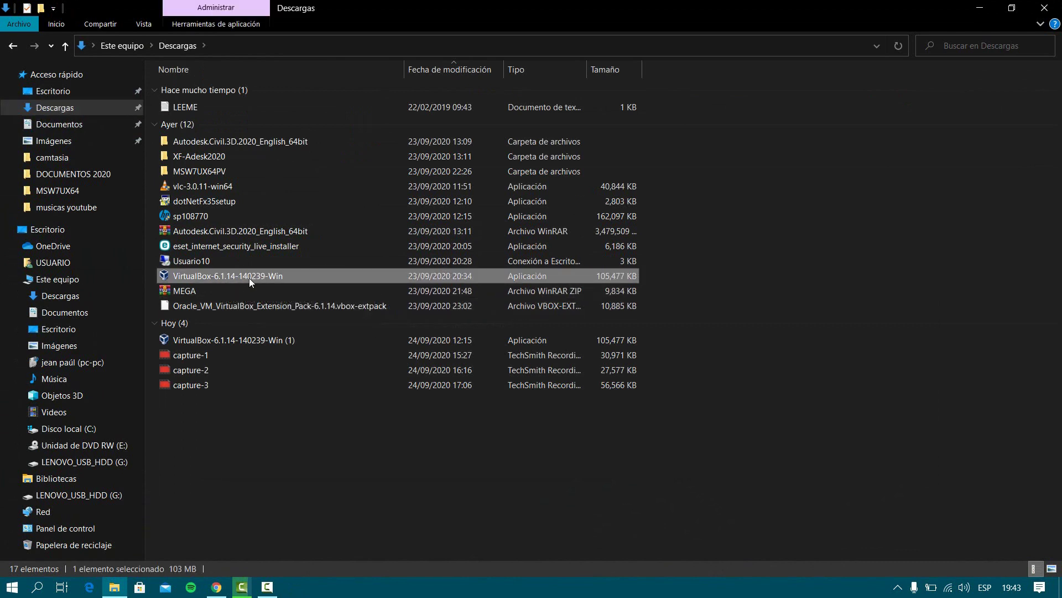
double_click(235, 275)
right_click(234, 276)
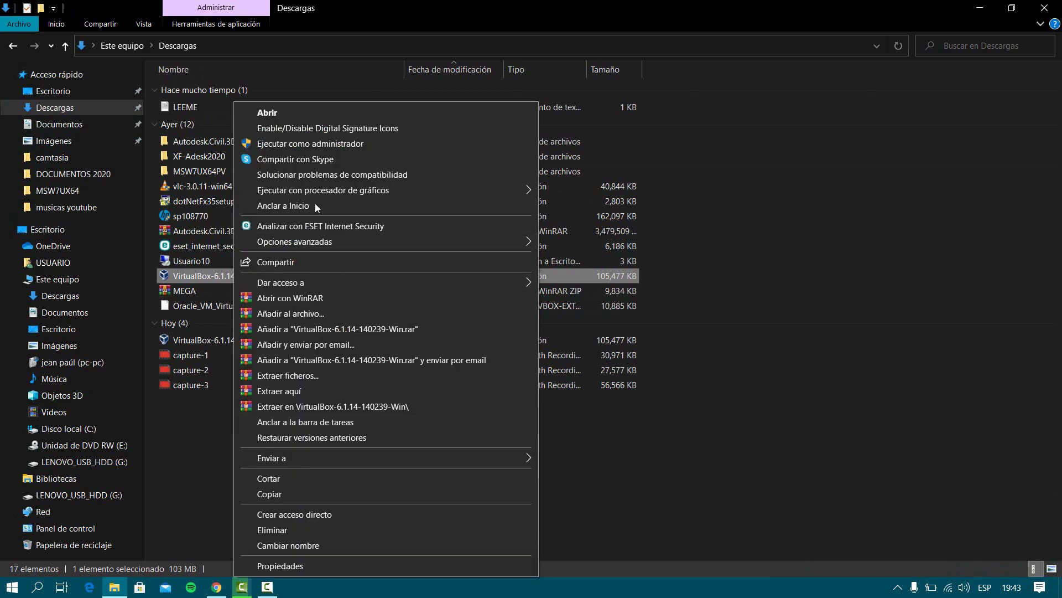
left_click(305, 174)
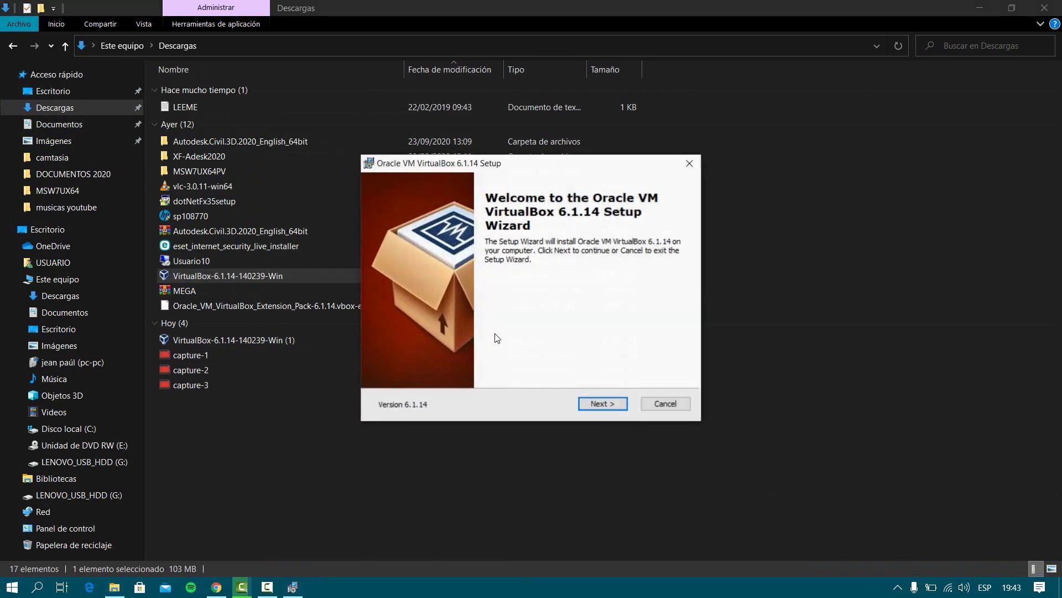
Install VirtualBox 6.1.14 with the default features and location, accept the network interface reset, and finish with the option to start VirtualBox.
key("Return")
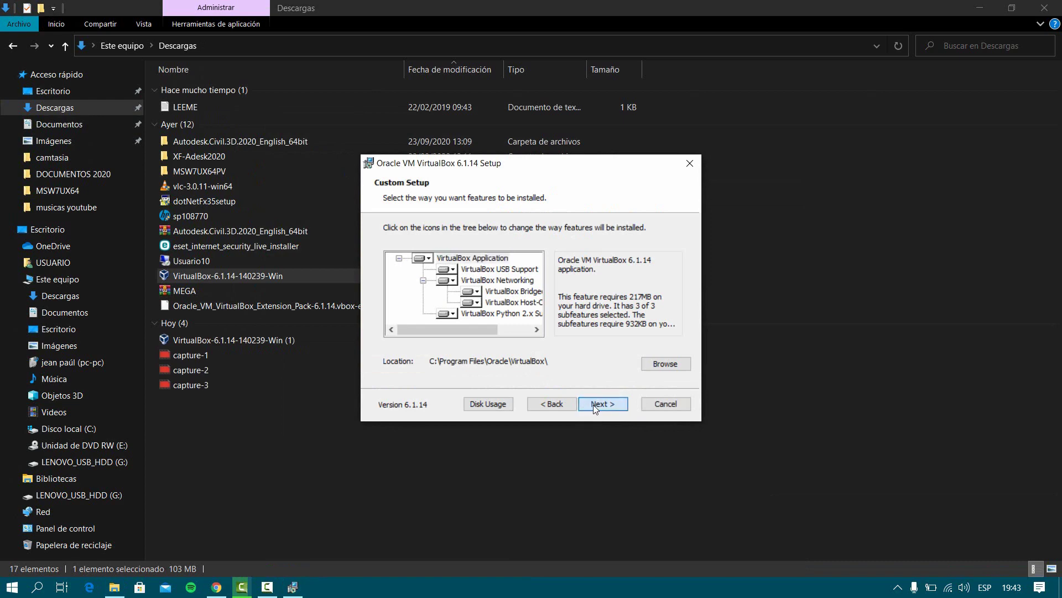
left_click(593, 404)
left_click(598, 403)
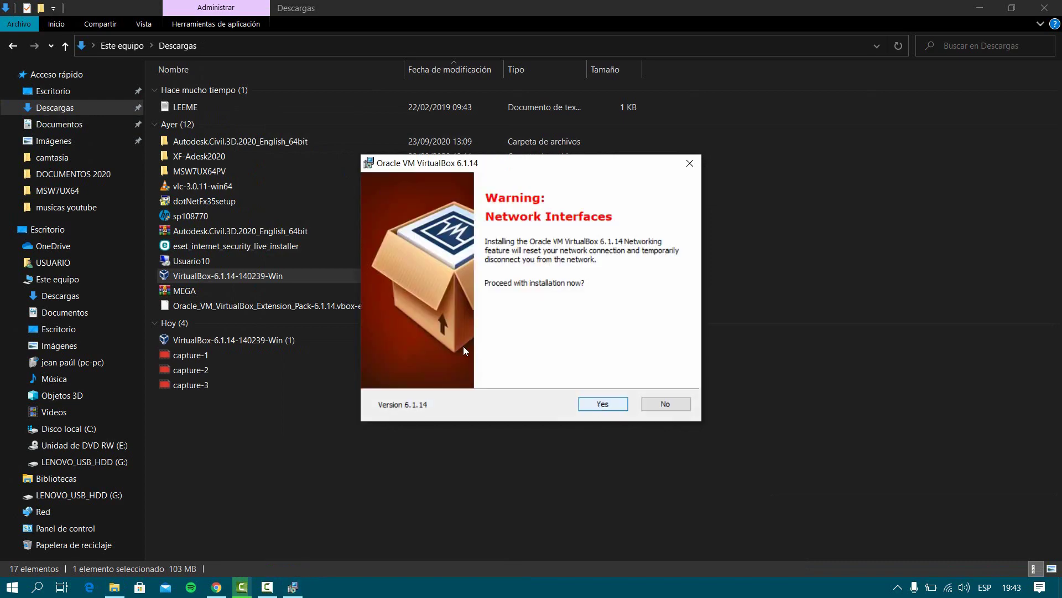
left_click(605, 402)
left_click(600, 402)
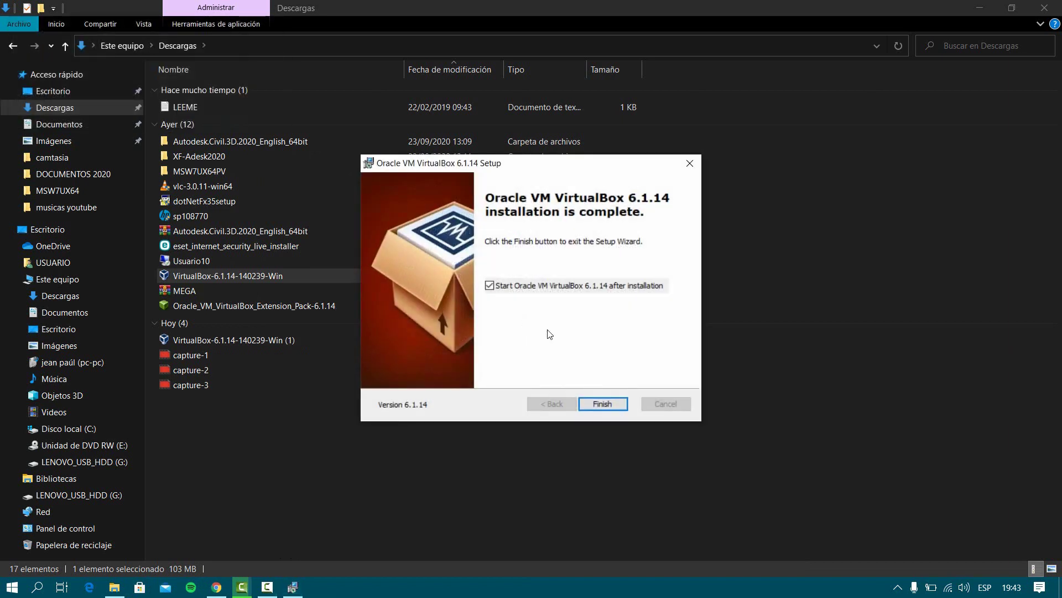
left_click(600, 403)
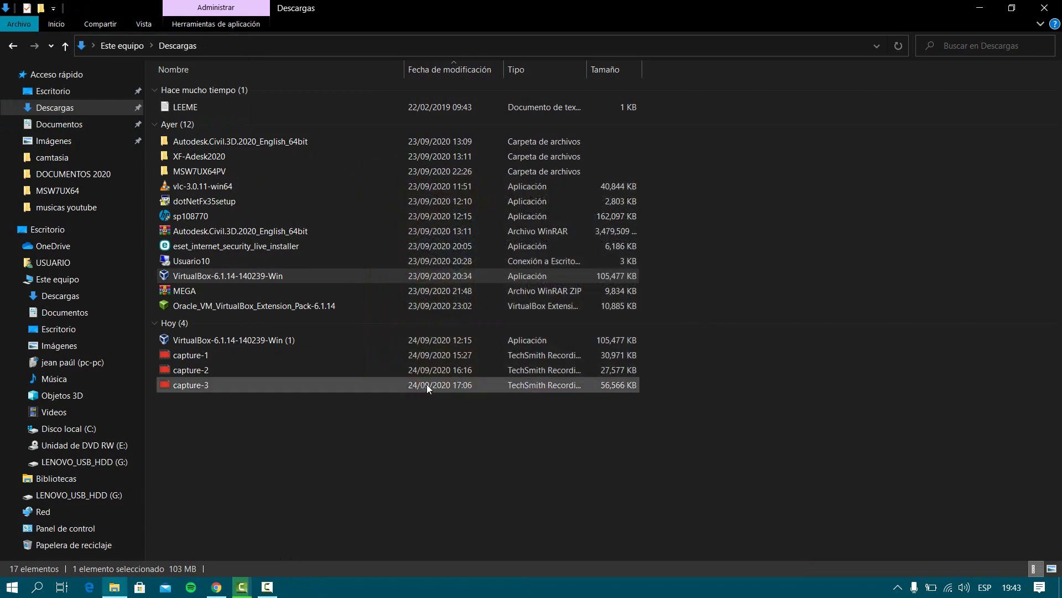
Start creating a virtual machine in VirtualBox named Windows 7 with the Microsoft Windows type.
left_click(974, 8)
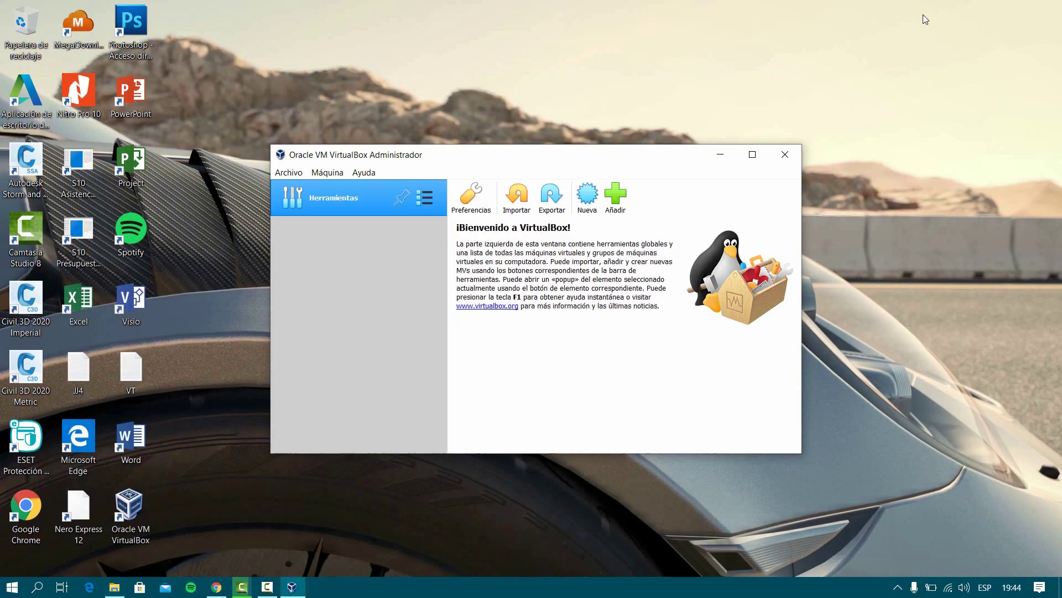
left_click(751, 155)
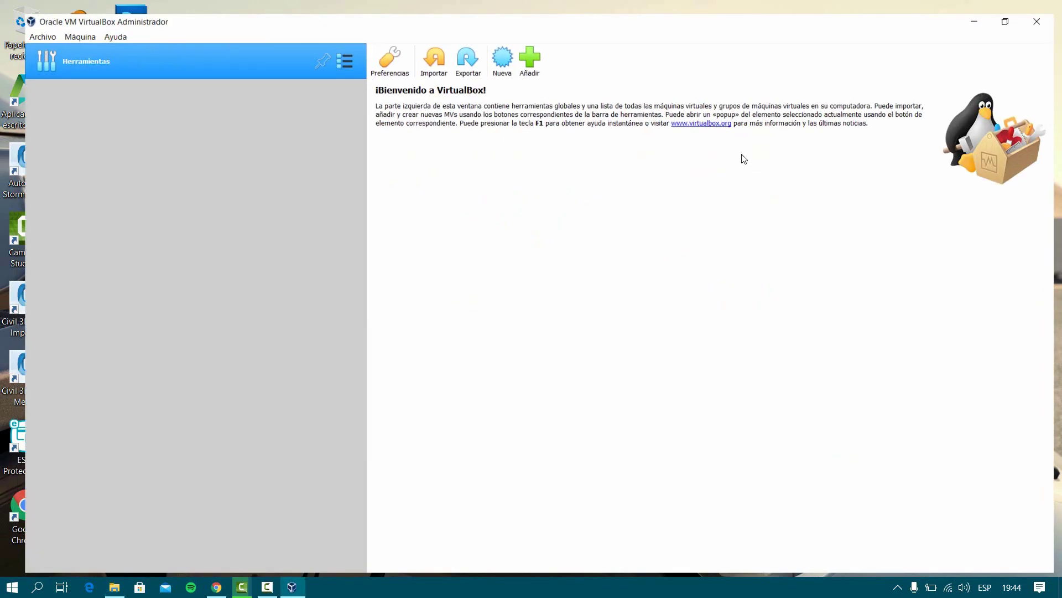
left_click(493, 52)
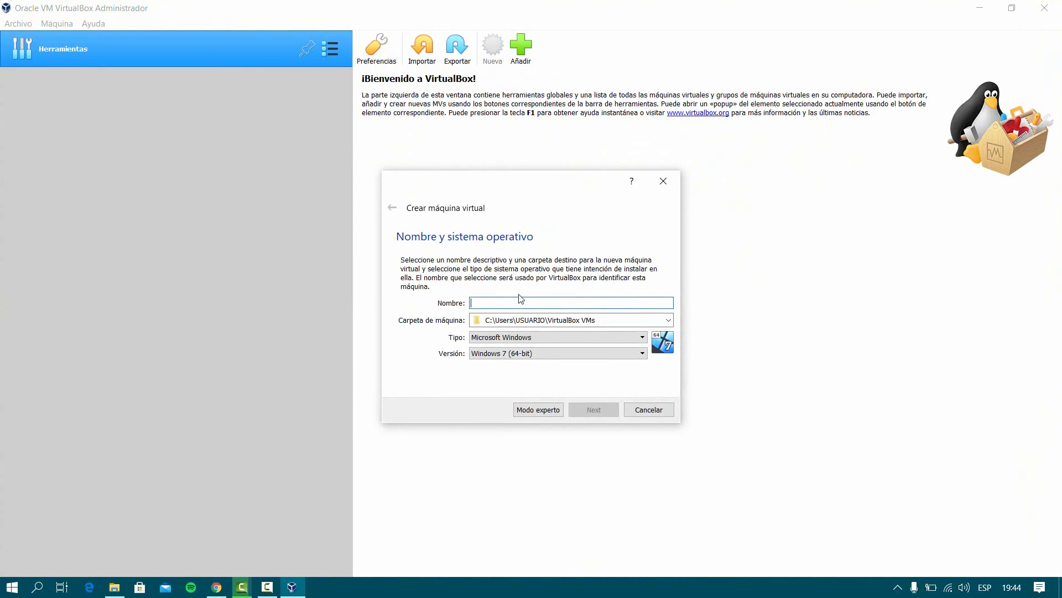
type("Windows")
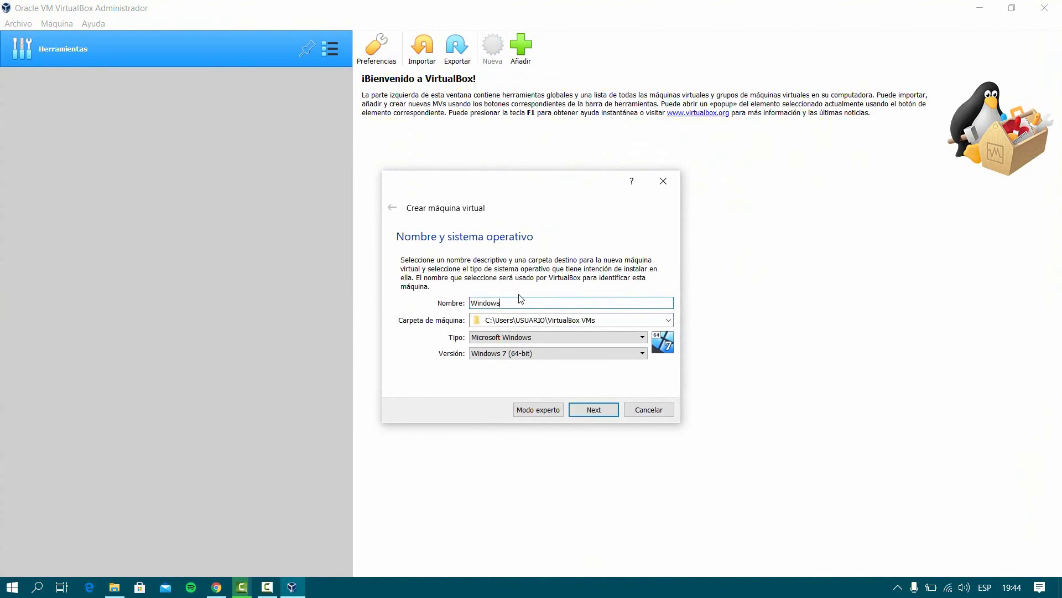
type(" 7")
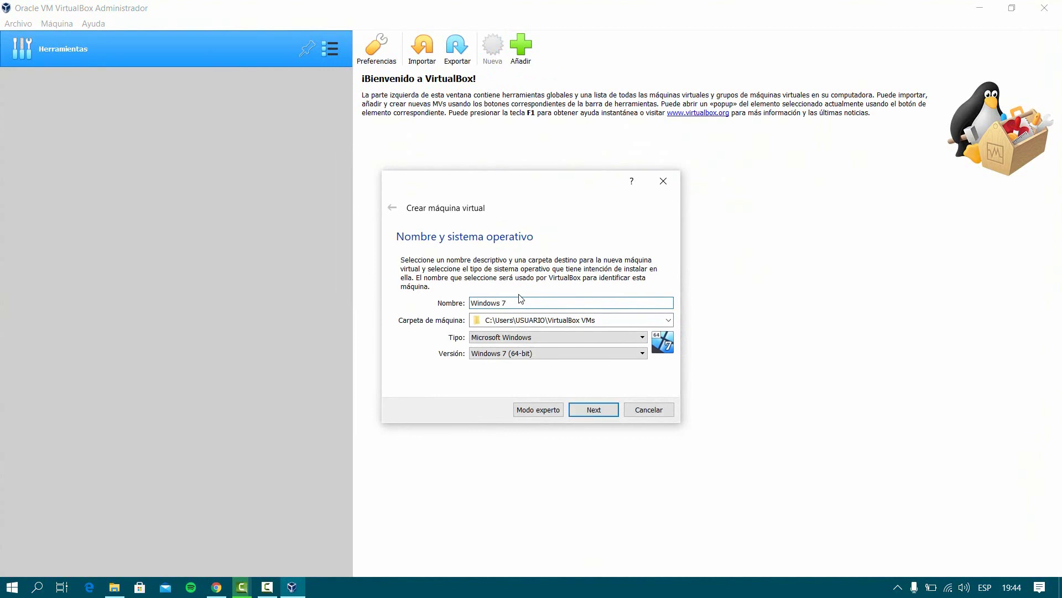
left_click(543, 337)
left_click(544, 338)
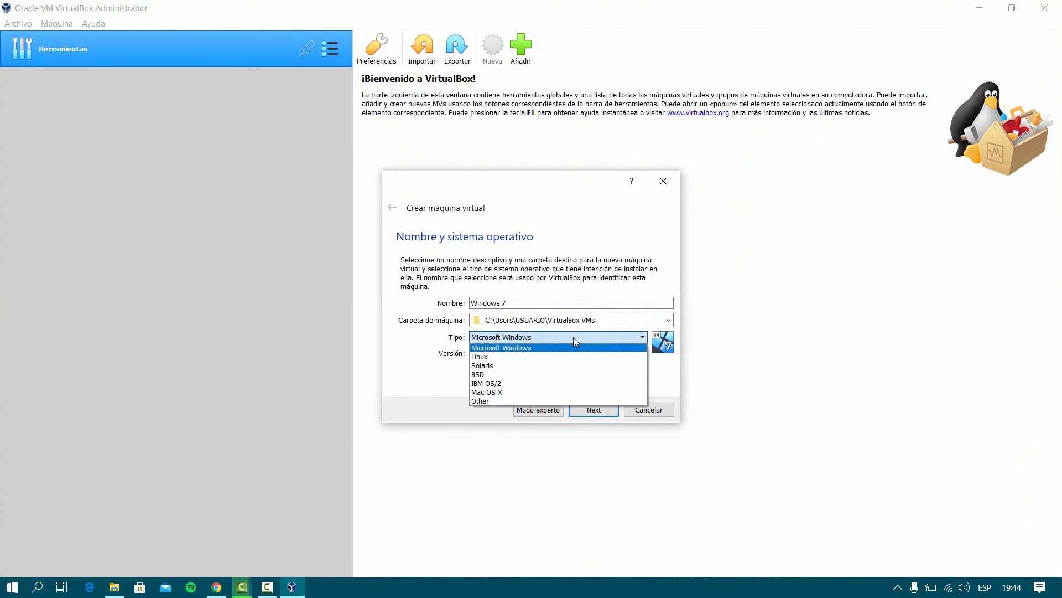
left_click(542, 345)
left_click(536, 355)
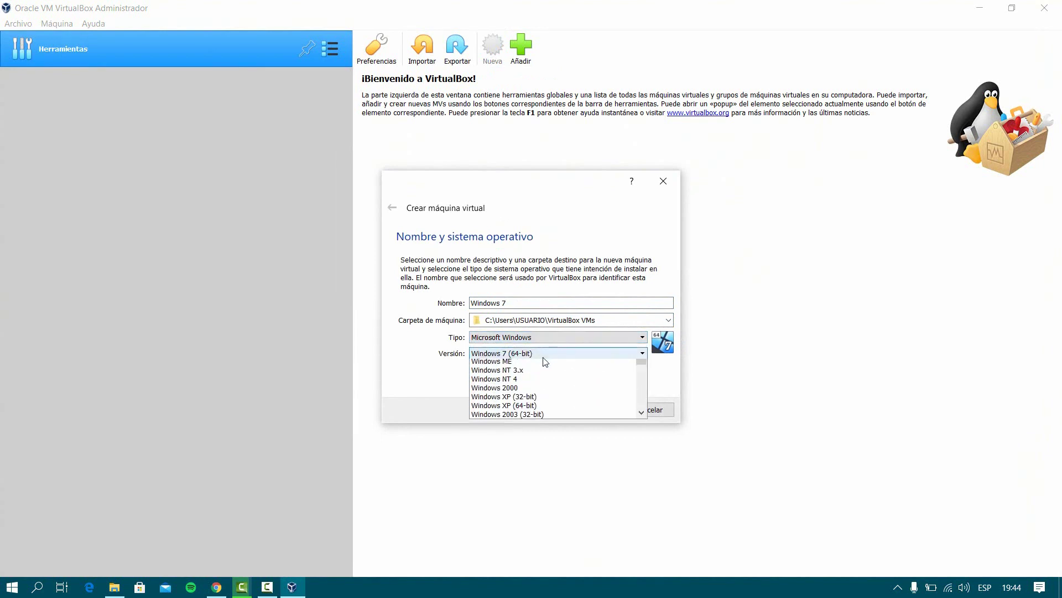
scroll(570, 382, "up", 3)
left_click_drag(645, 406, 642, 437)
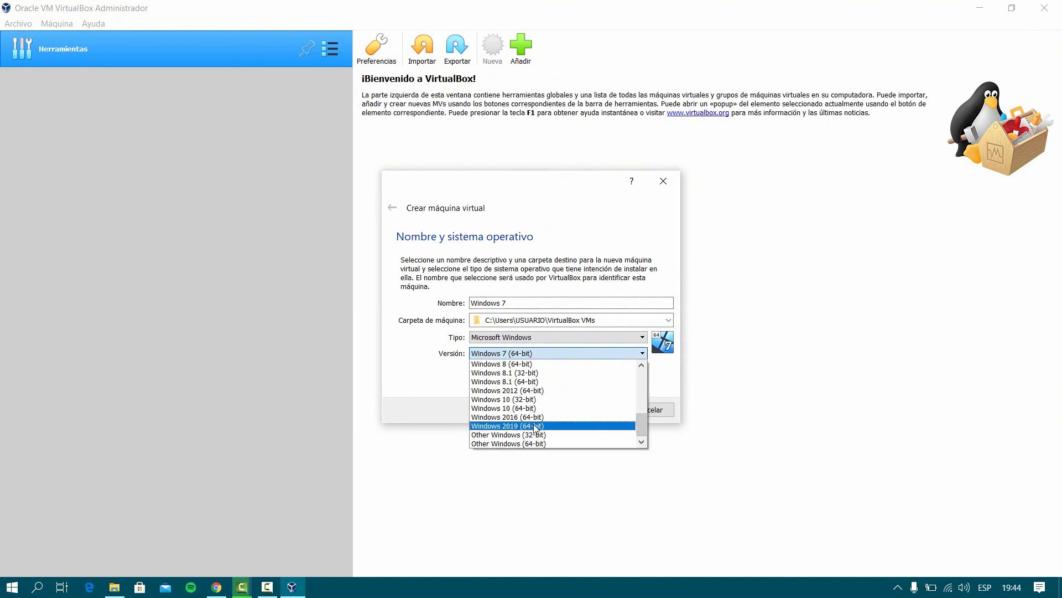
scroll(536, 428, "up", 4)
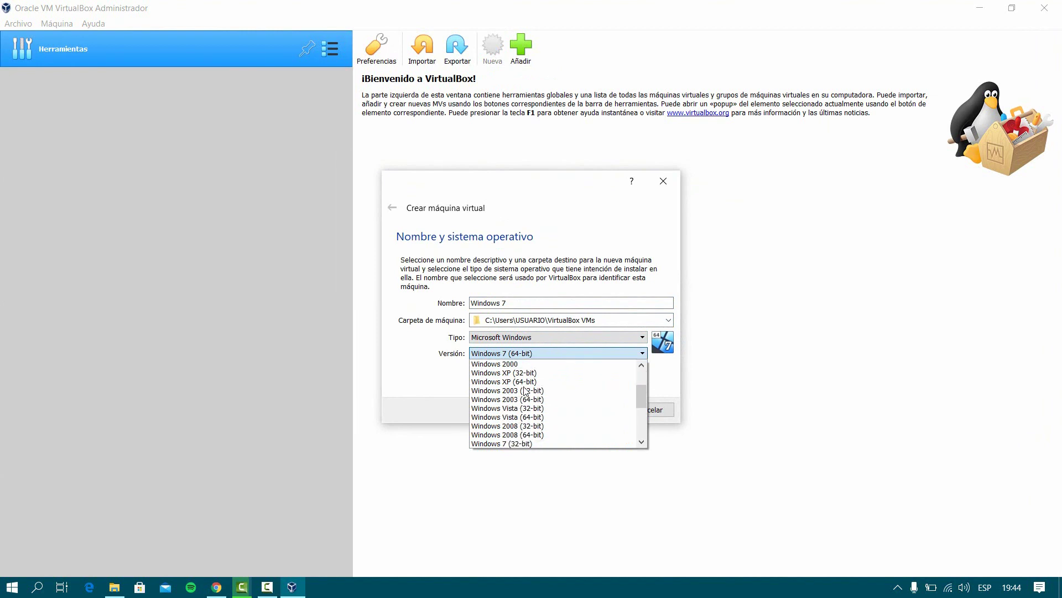
scroll(526, 390, "down", 3)
mouse_move(644, 424)
left_mouse_down()
mouse_move(643, 361)
mouse_move(643, 431)
left_mouse_up()
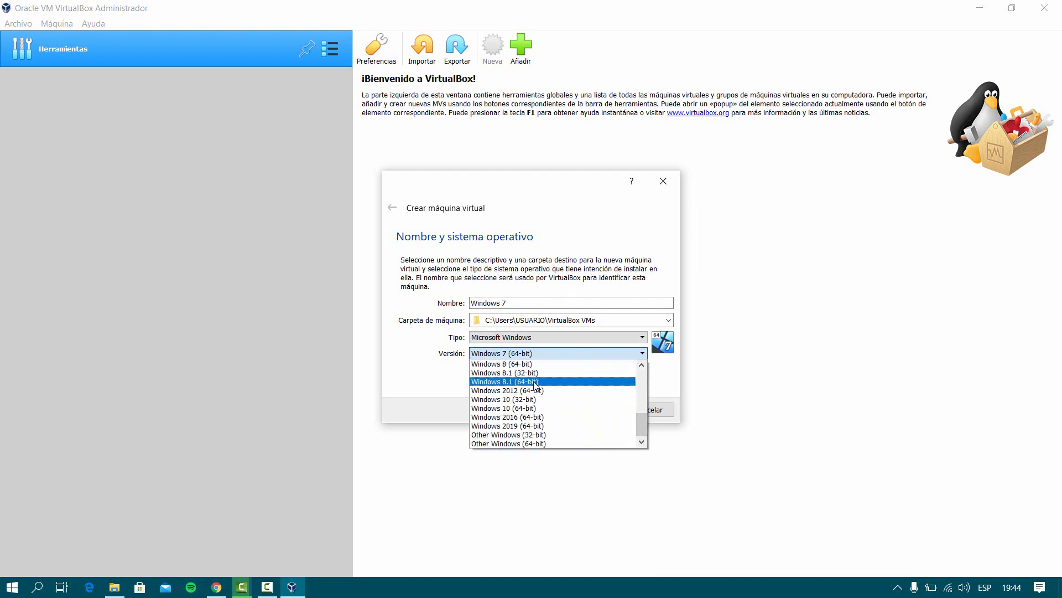
left_click(606, 425)
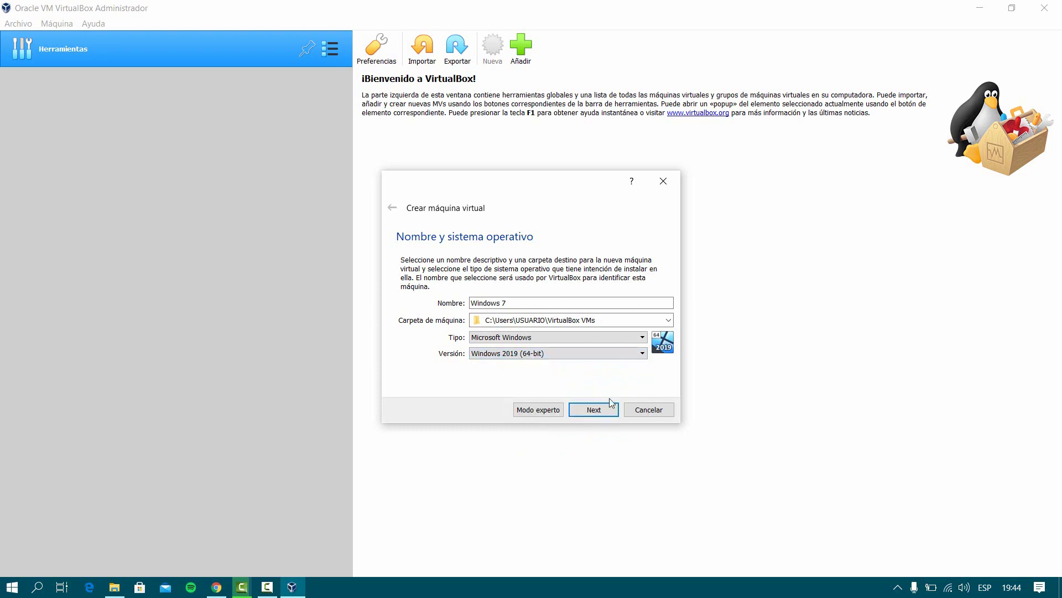
left_click(642, 353)
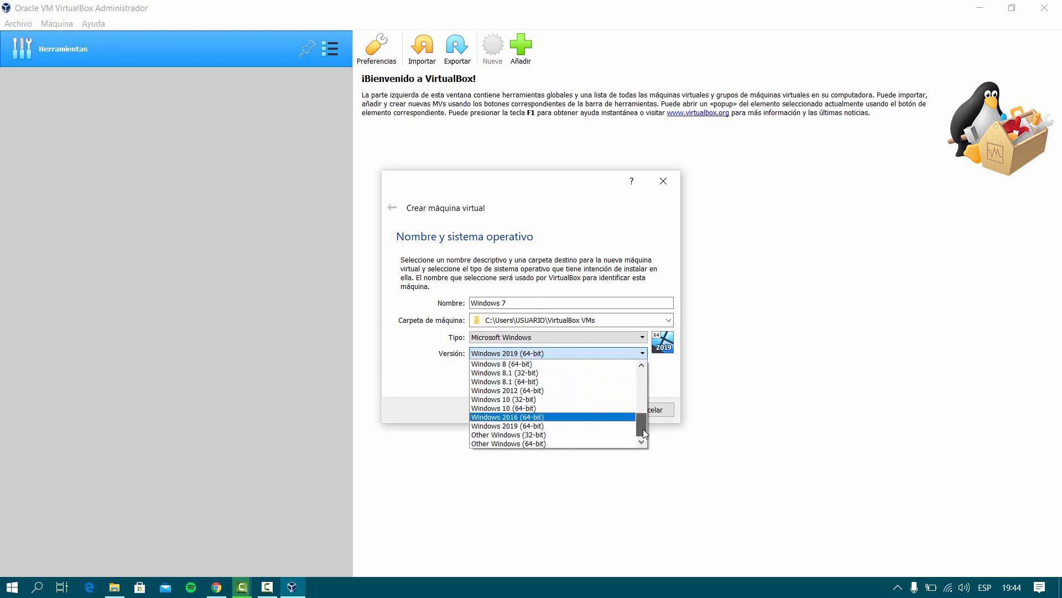
mouse_move(639, 430)
left_mouse_down()
mouse_move(636, 370)
mouse_move(643, 431)
left_mouse_up()
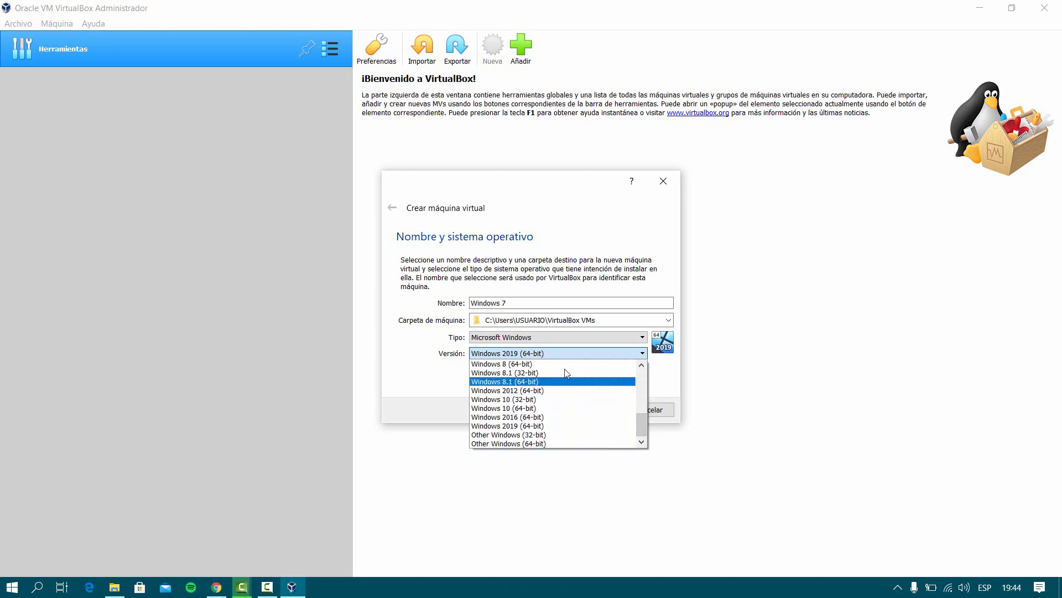
left_click(579, 353)
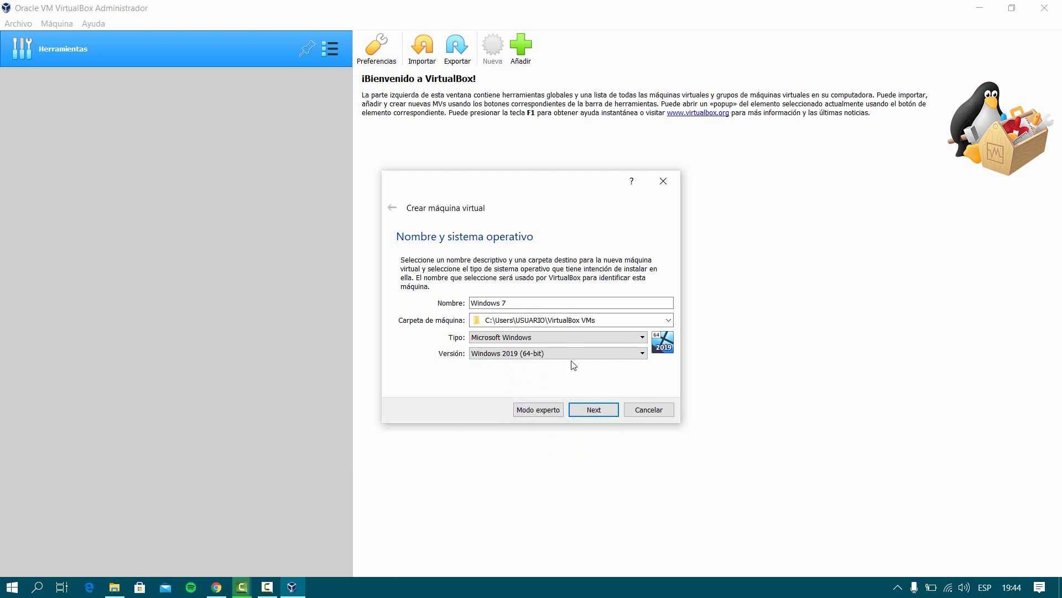
Set the virtual machine's version to Windows 7 (64-bit) and continue to the memory size.
left_click(542, 354)
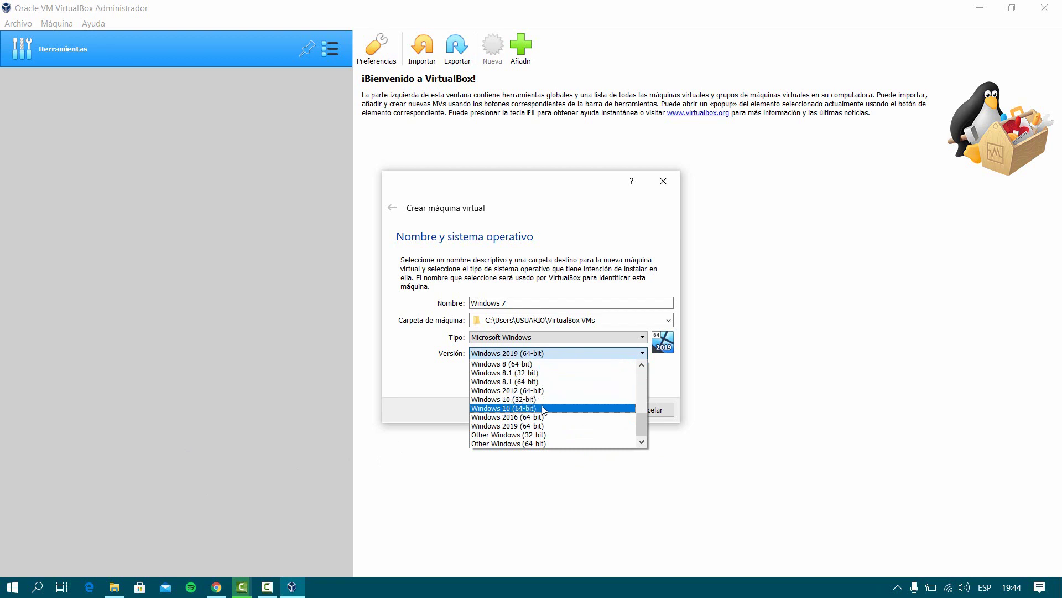
left_click_drag(642, 417, 641, 399)
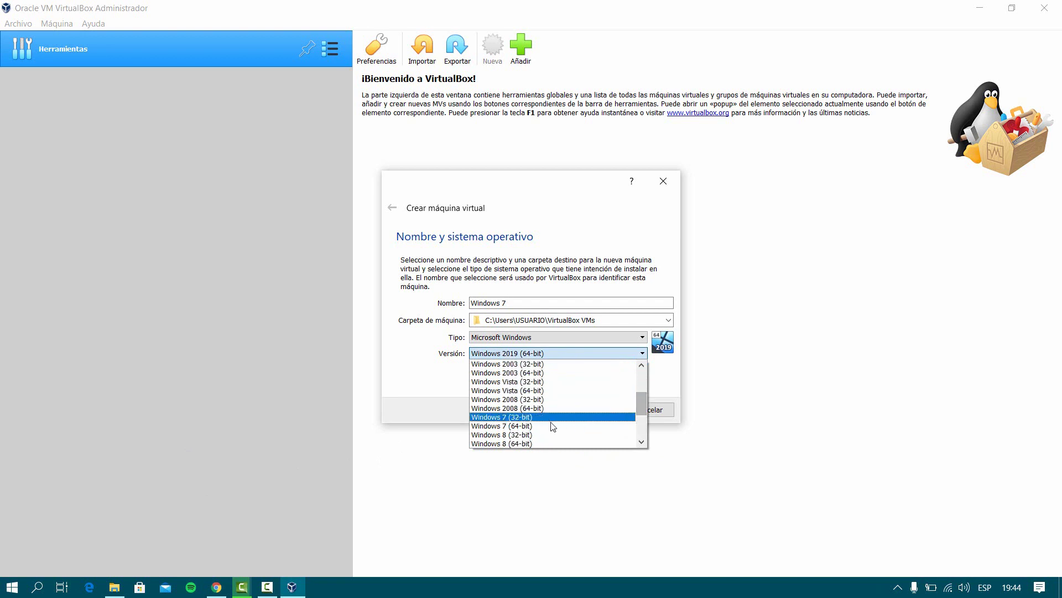
left_click(527, 432)
left_click(598, 408)
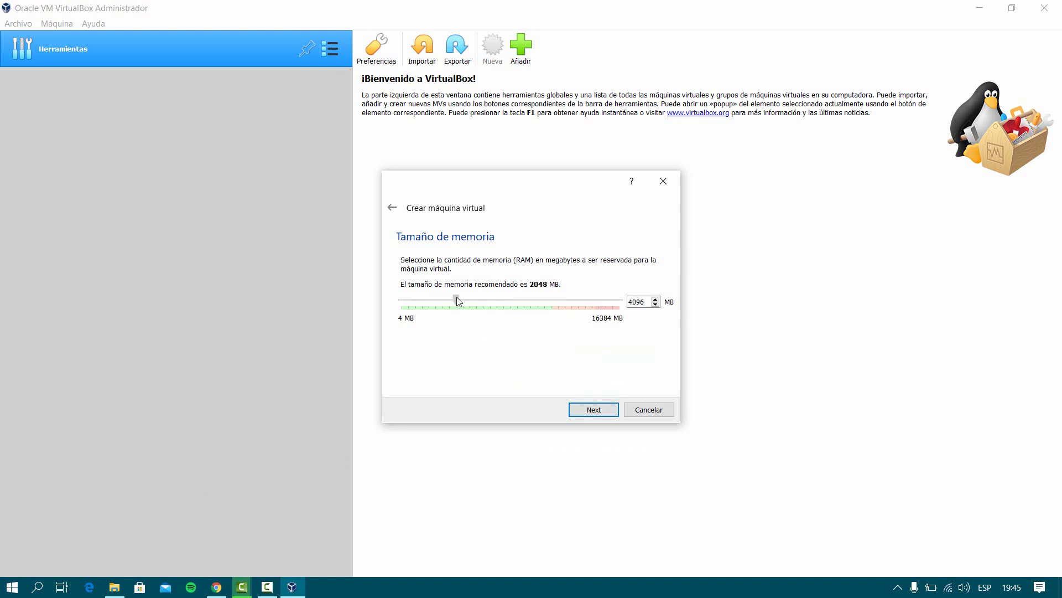
Set the virtual machine's memory to 4096 MB and continue to the hard disk options.
left_click(456, 297)
left_click_drag(458, 304, 455, 304)
left_click(600, 412)
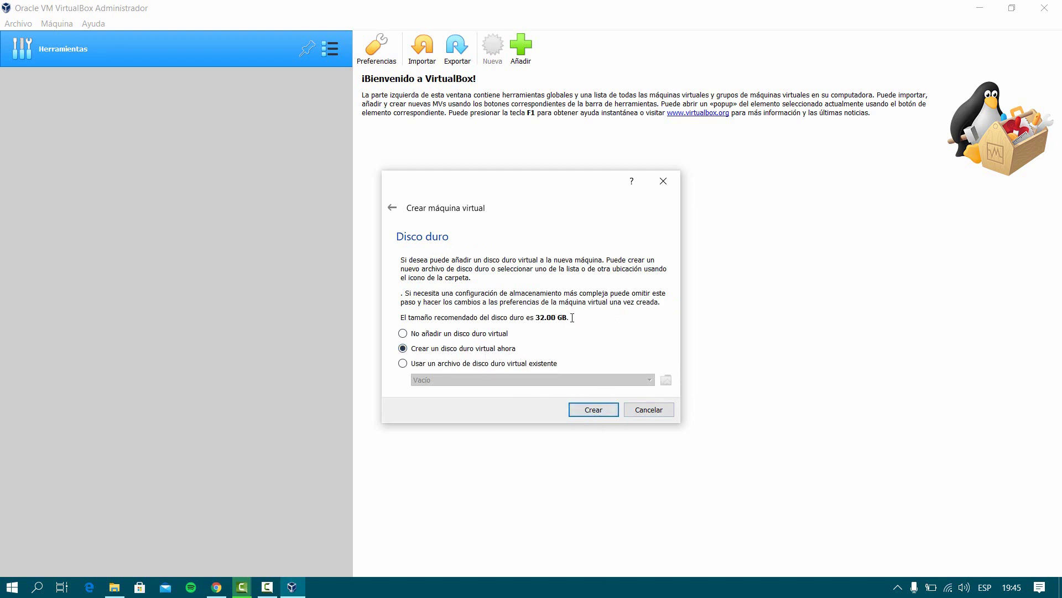
Choose to create a virtual hard disk now, using the VHD (Virtual Hard Disk) file type and fixed-size storage.
left_click(592, 411)
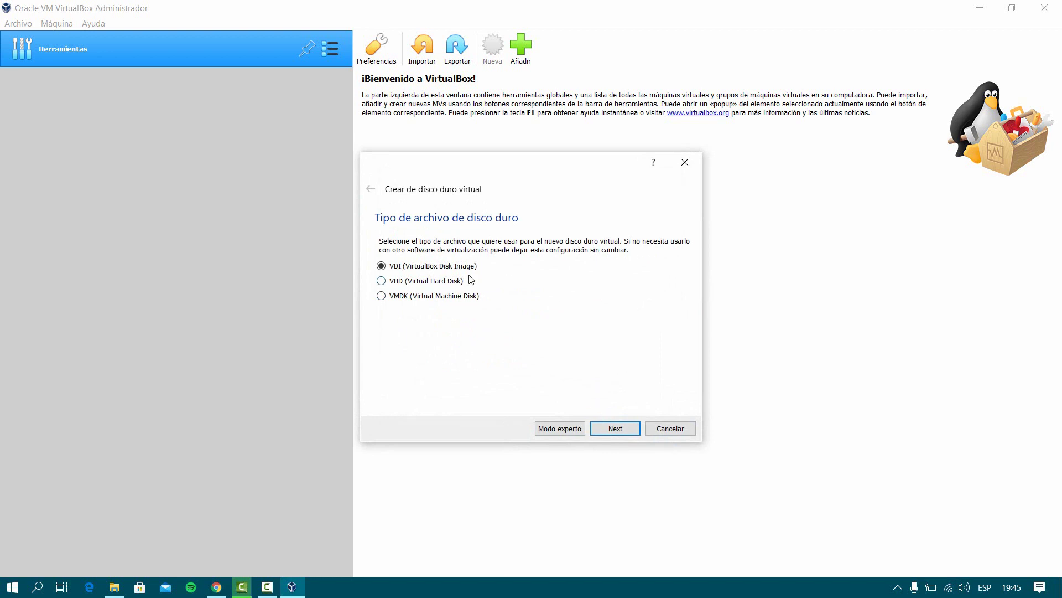
left_click(442, 282)
left_click(616, 429)
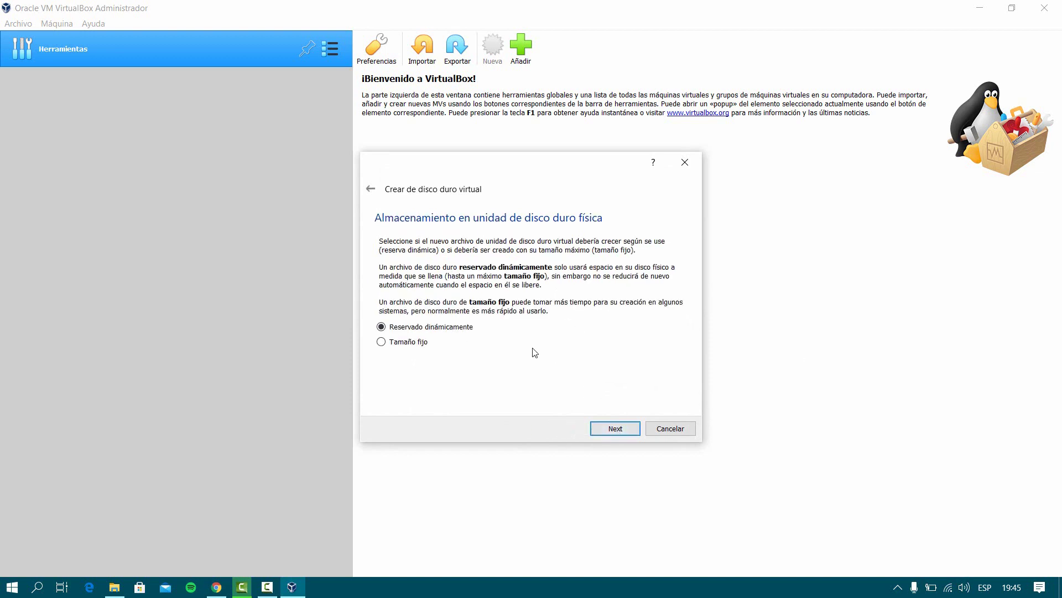
left_click(418, 345)
Check the free space on the computer's drives in Este equipo, and minimise File Explorer.
left_click(114, 586)
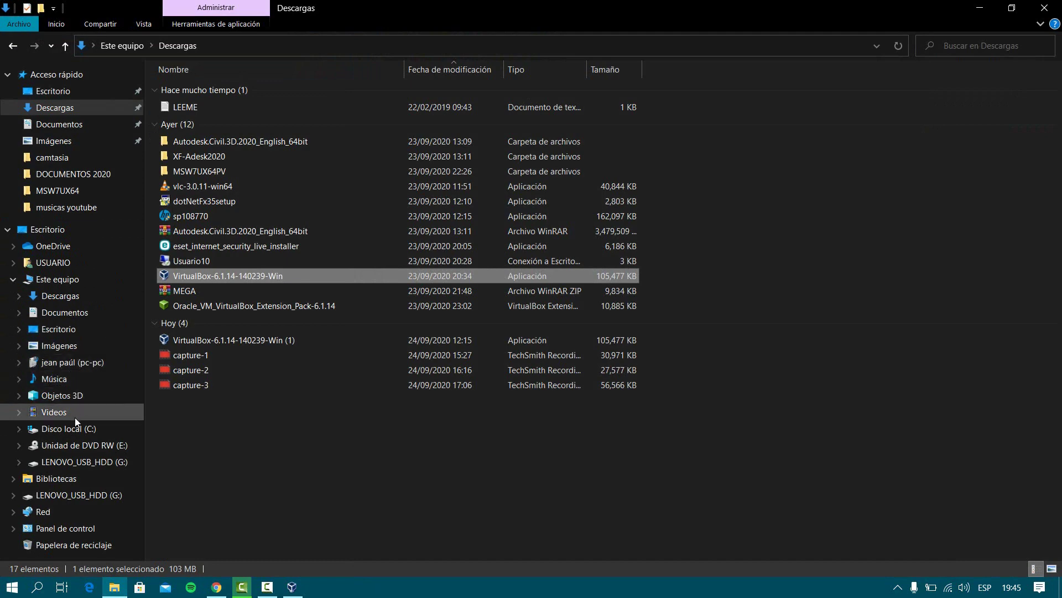
left_click(69, 462)
left_click(69, 445)
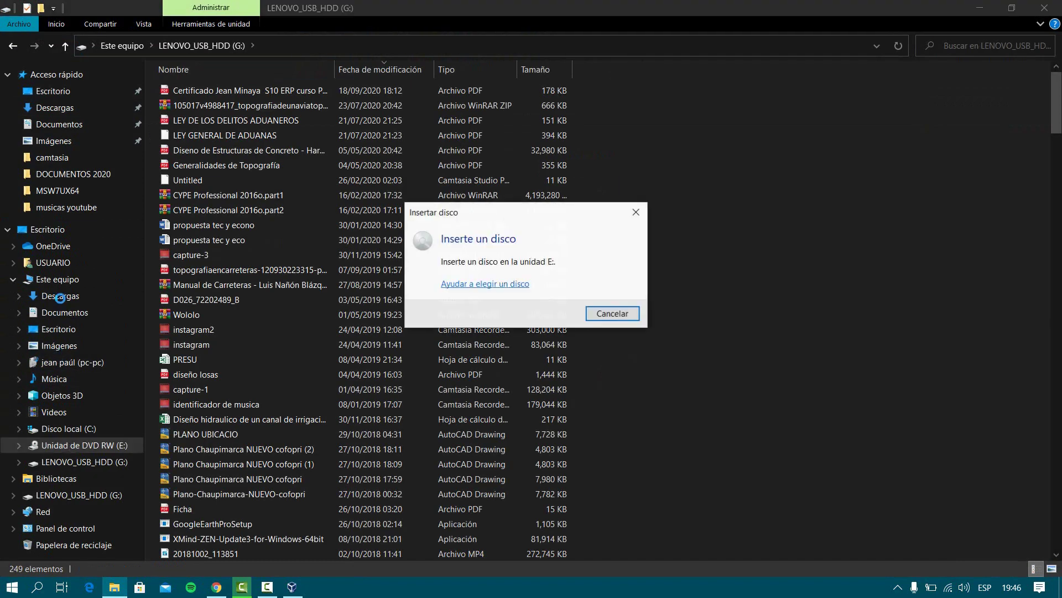
left_click(642, 210)
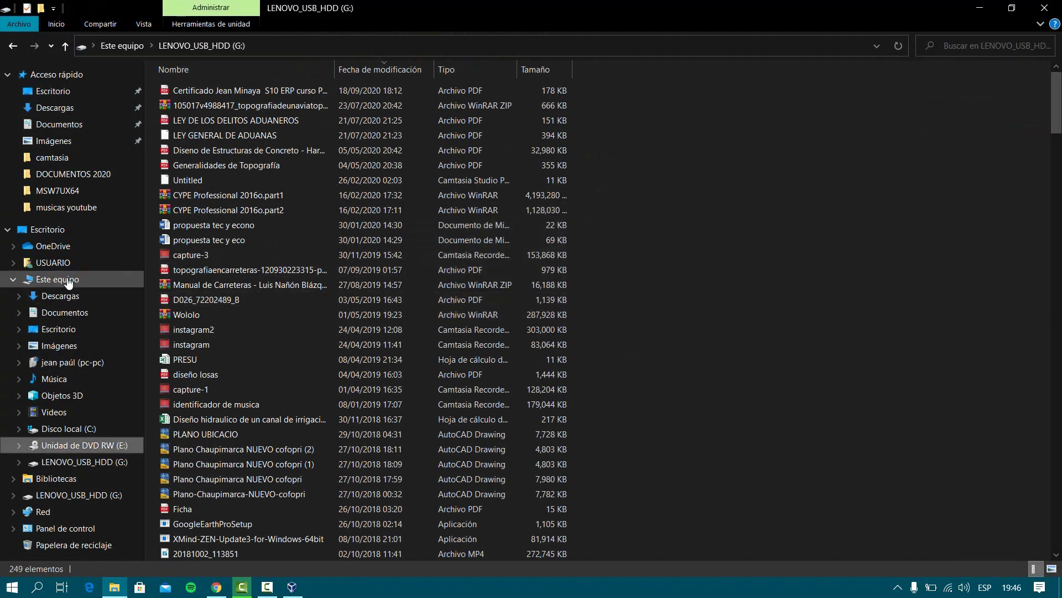
left_click(61, 279)
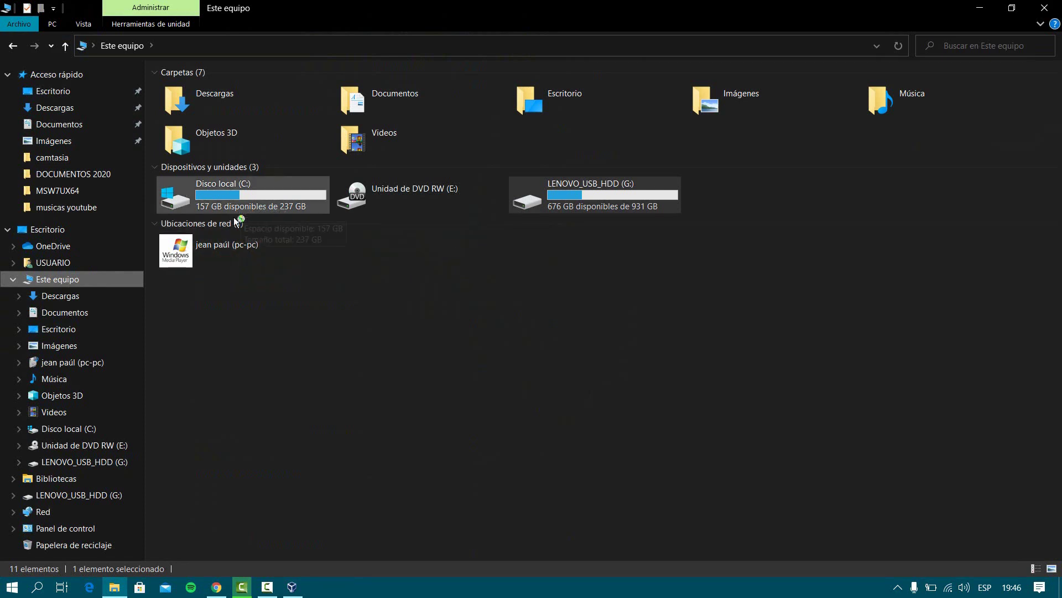
left_click(985, 7)
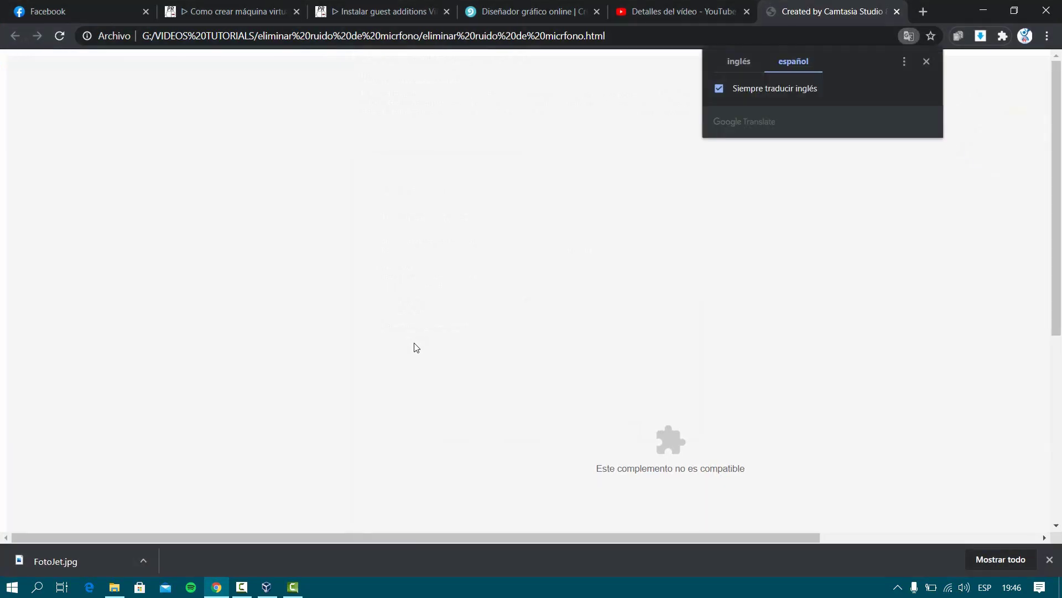
Close the Camtasia Studio page in Chrome and minimise the browser.
left_click(896, 11)
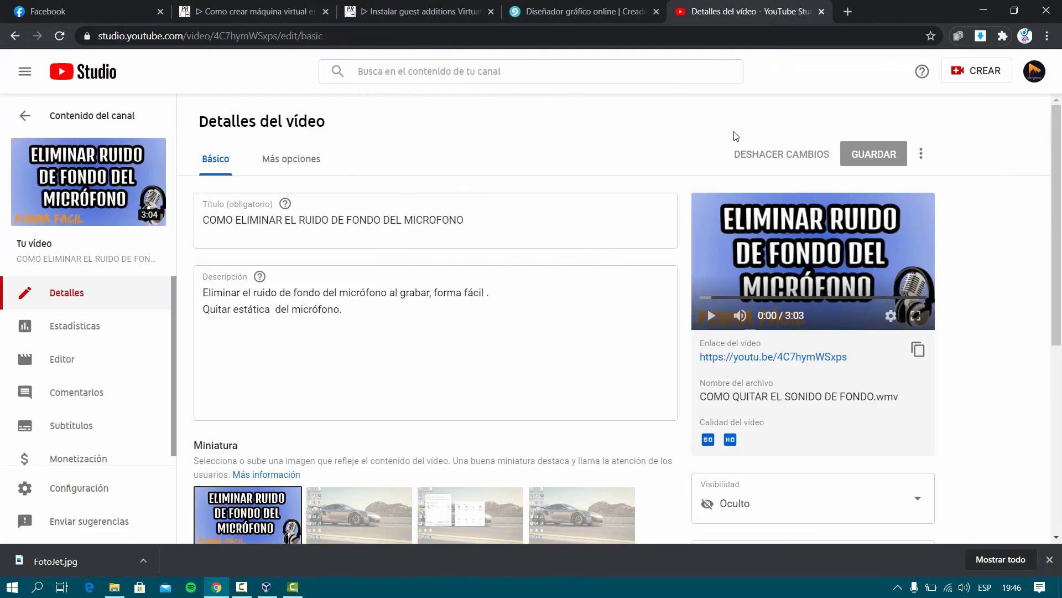
left_click(984, 11)
Confirm fixed-size storage and create the virtual disk Windows 7.vhd with a size of 32.00 GB in the default location.
left_click(407, 342)
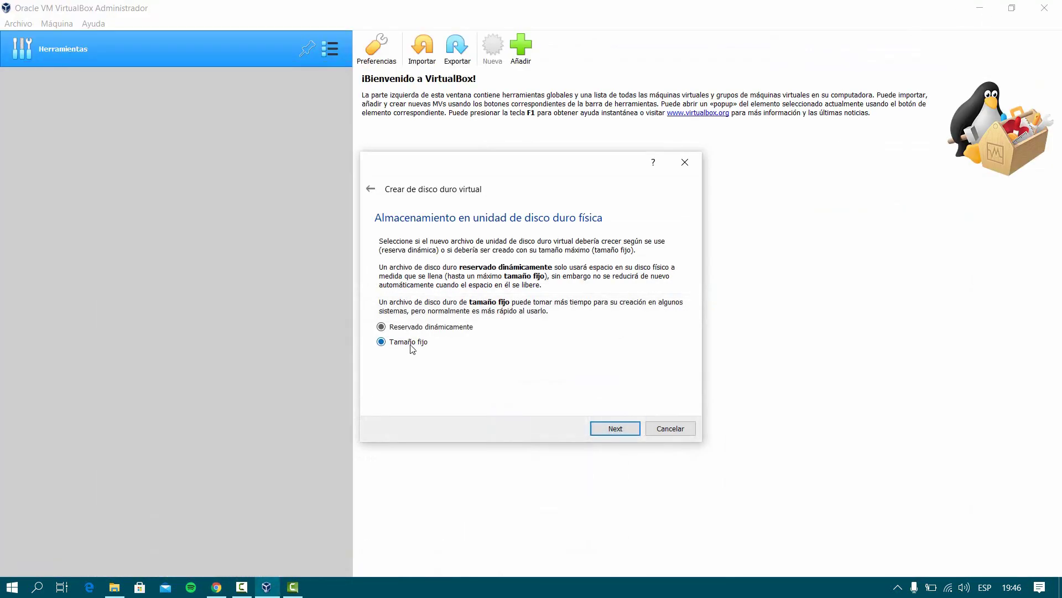
left_click(613, 429)
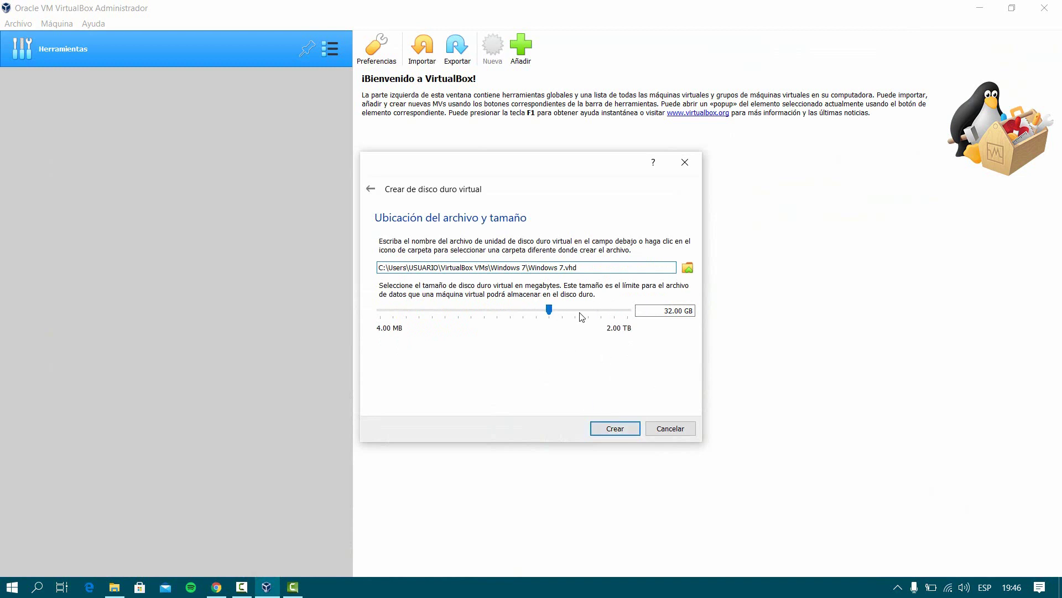
double_click(662, 309)
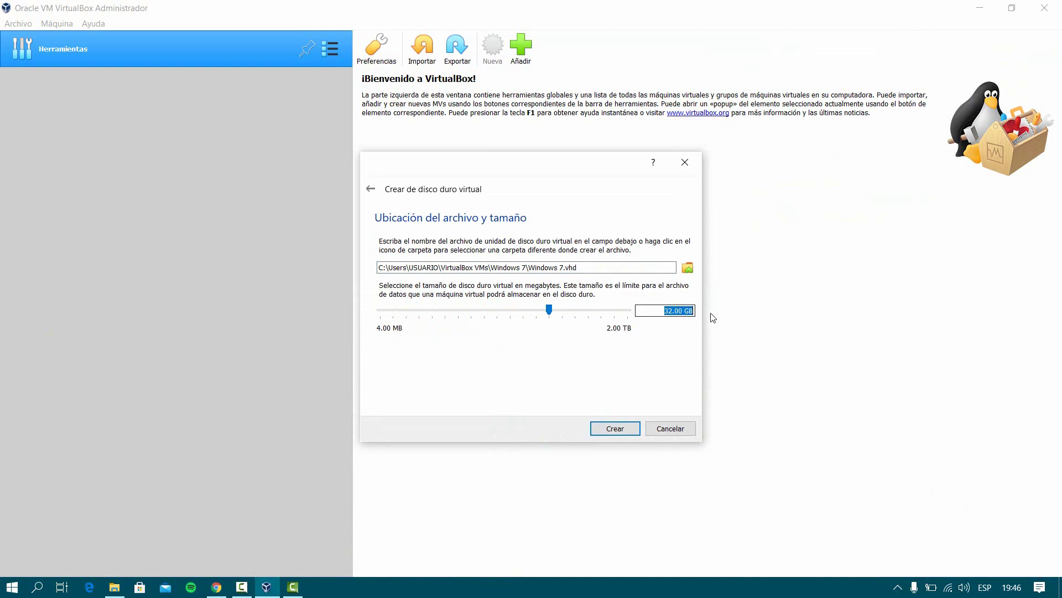
left_click(619, 428)
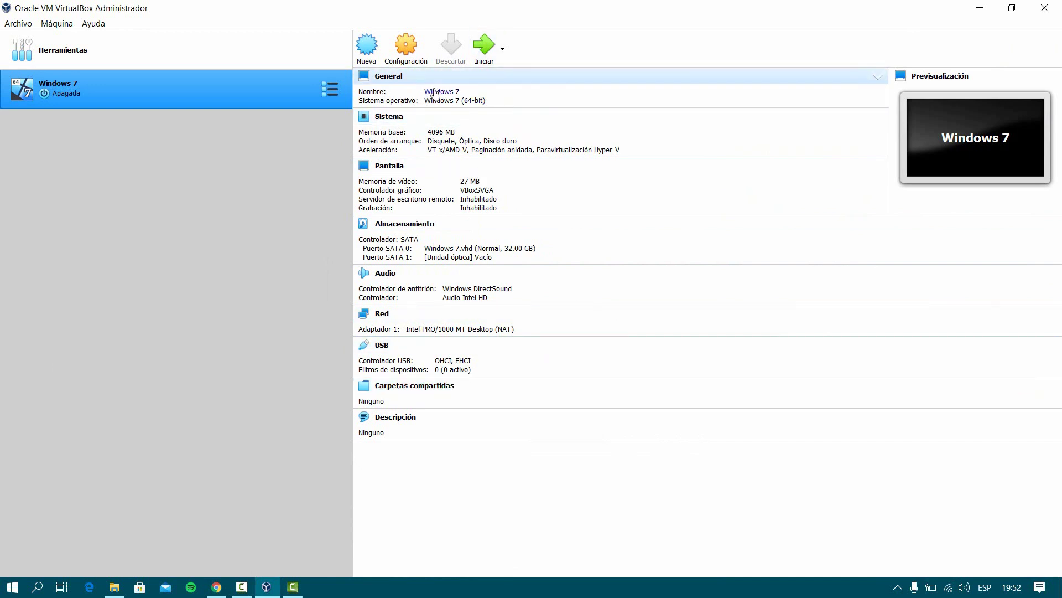
Open the Windows 7 machine's configuration and review its general advanced, description and disk encryption options.
left_click(410, 57)
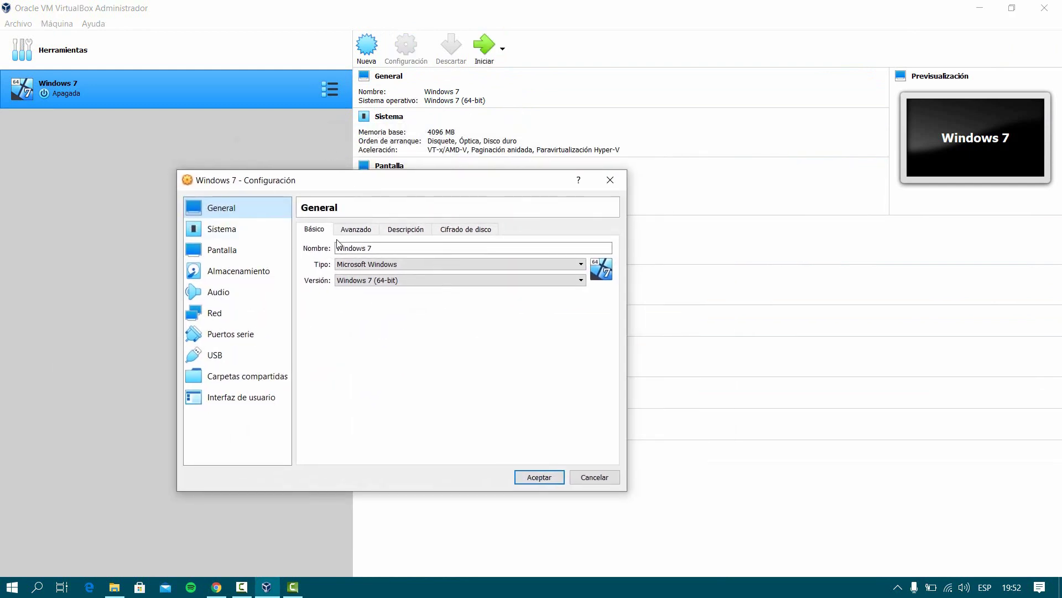
left_click(366, 234)
left_click(415, 232)
left_click(460, 232)
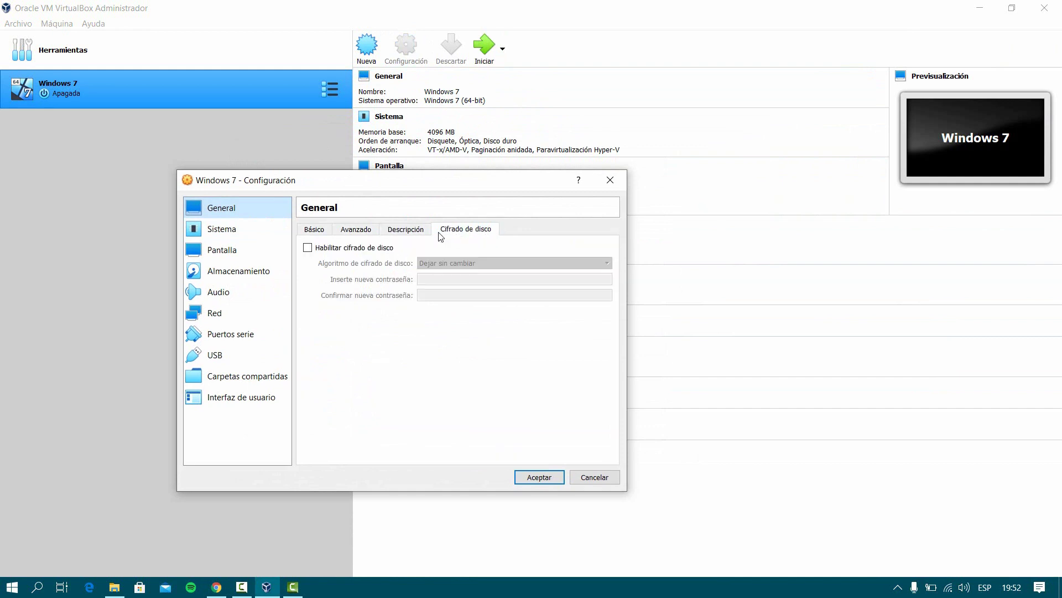
Review the Windows 7 machine's base memory setting, and set its number of processors to 2.
left_click(222, 229)
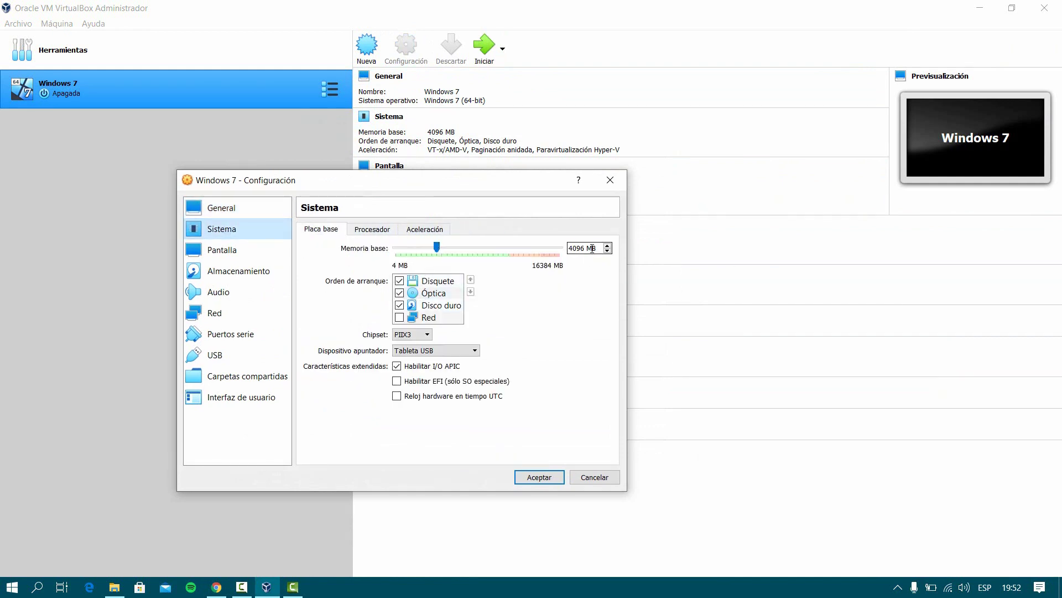
left_click(438, 249)
left_click(236, 253)
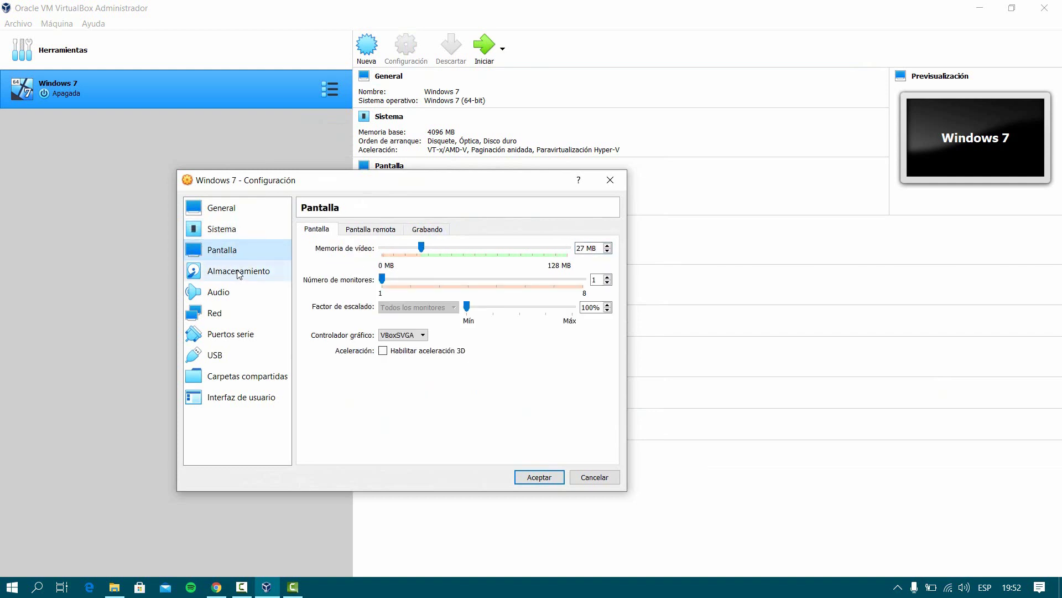
left_click(235, 234)
left_click(371, 231)
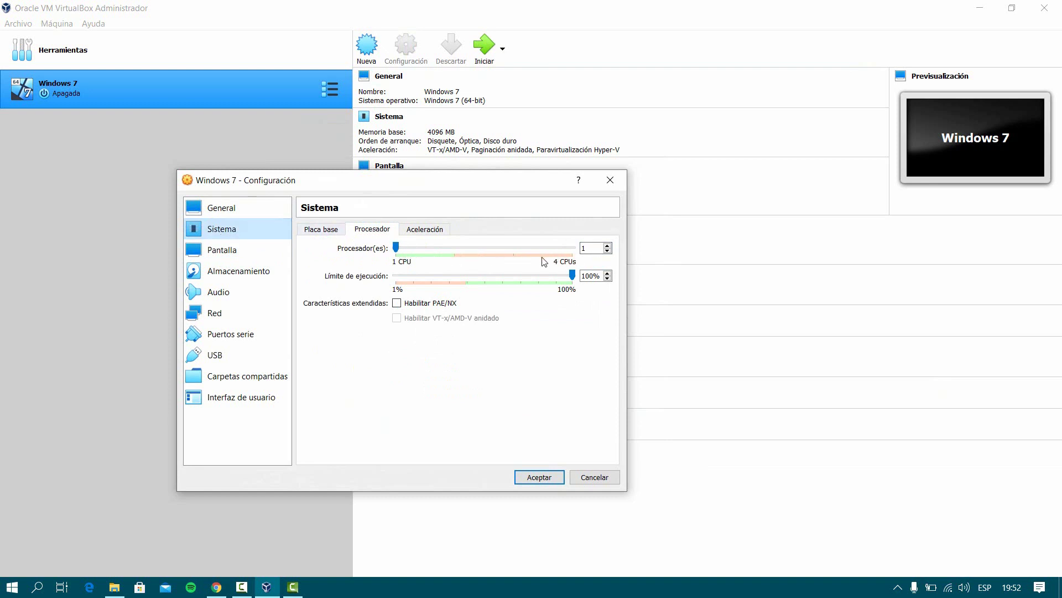
left_click_drag(404, 246, 452, 244)
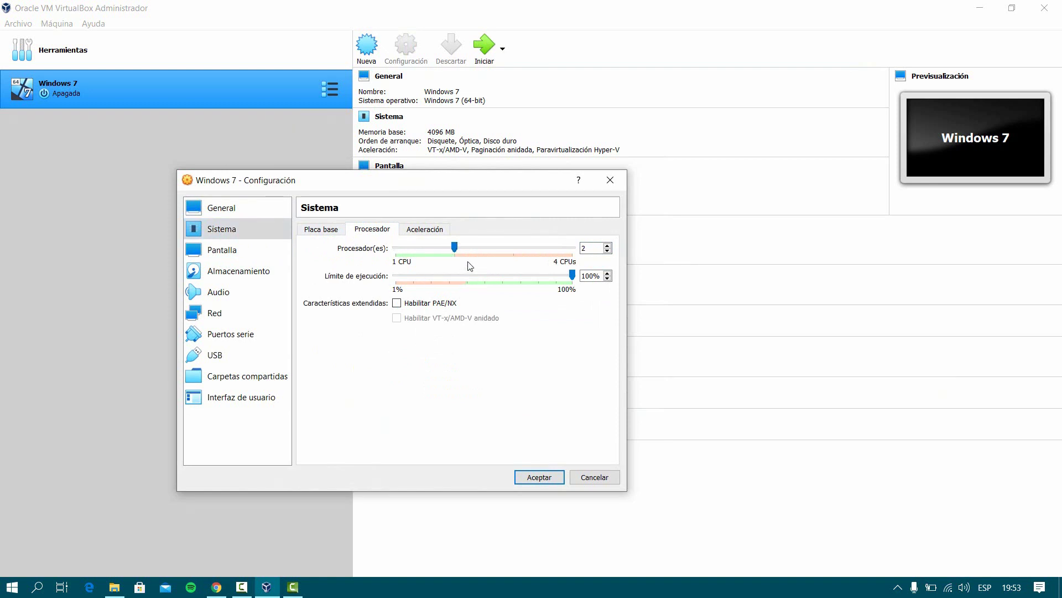
left_click(416, 233)
Set the machine's video memory to 40 MB in the display settings.
left_click(230, 253)
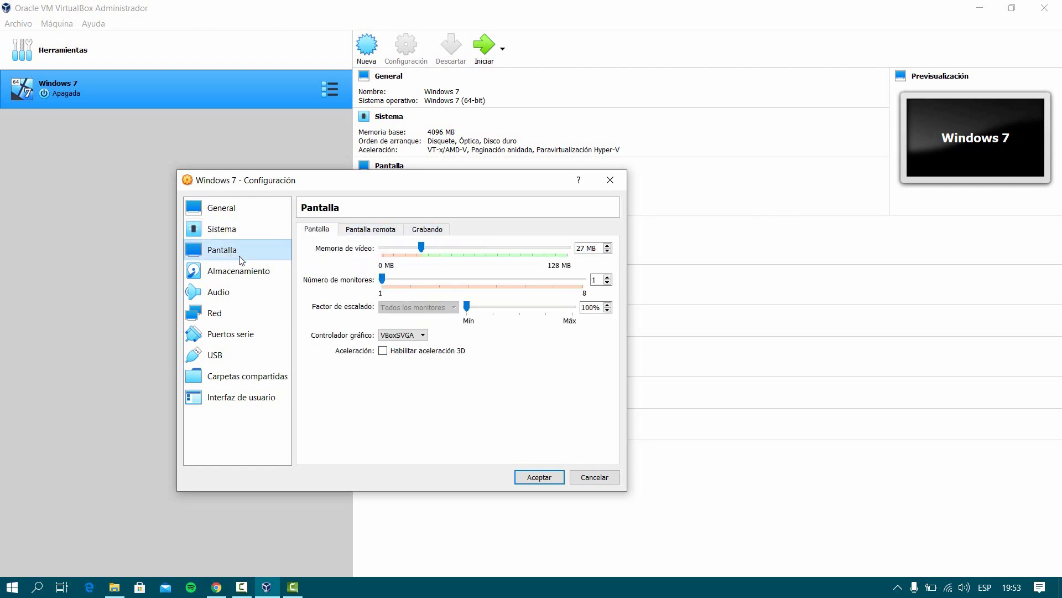
left_click(424, 249)
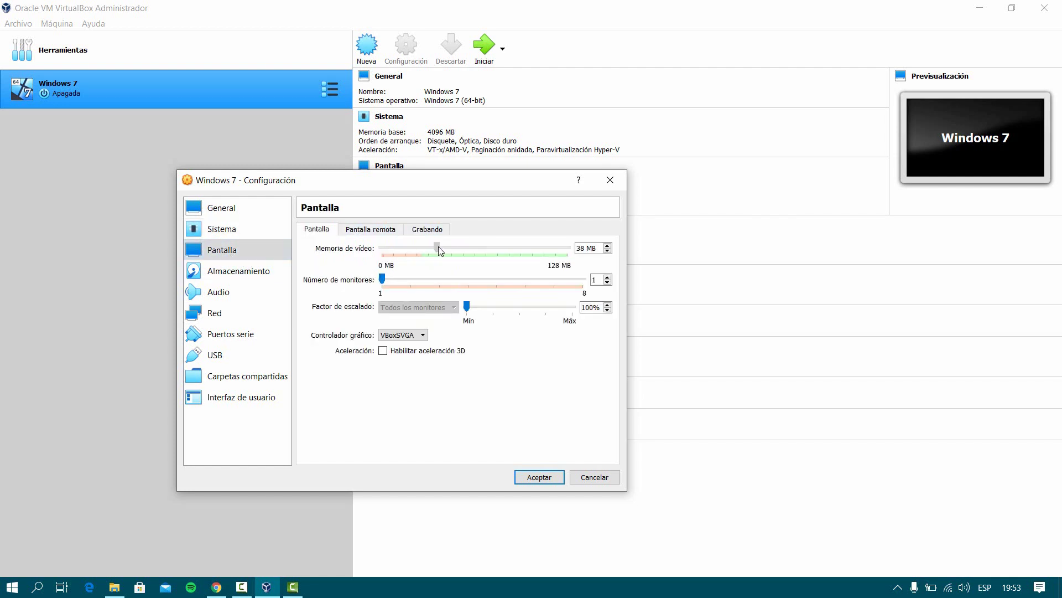
left_click_drag(438, 247, 441, 247)
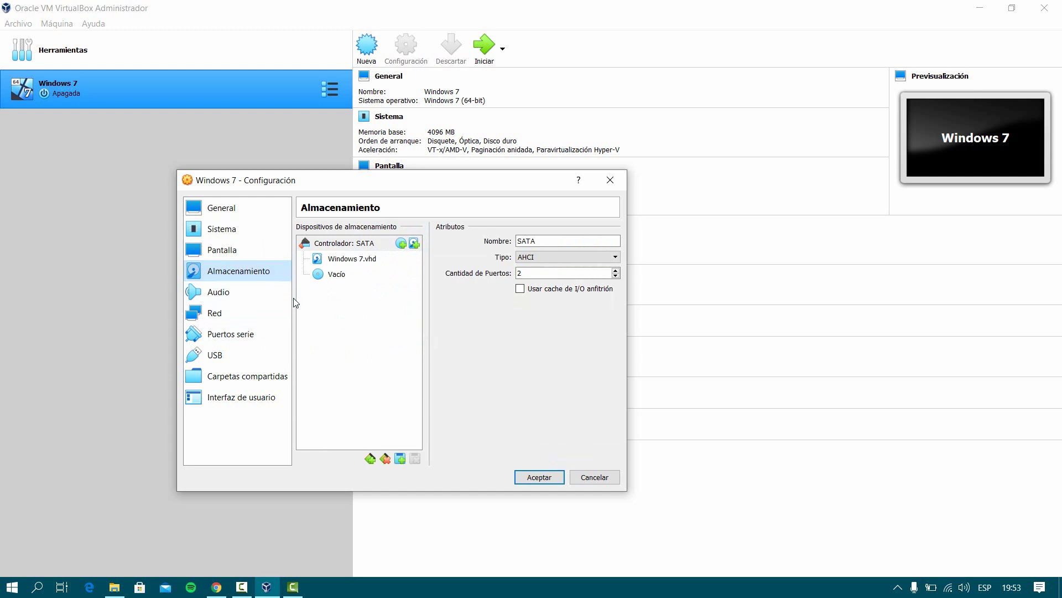
Review the audio, network, serial port, USB, shared folder and user interface settings, and accept the machine's configuration.
left_click(229, 292)
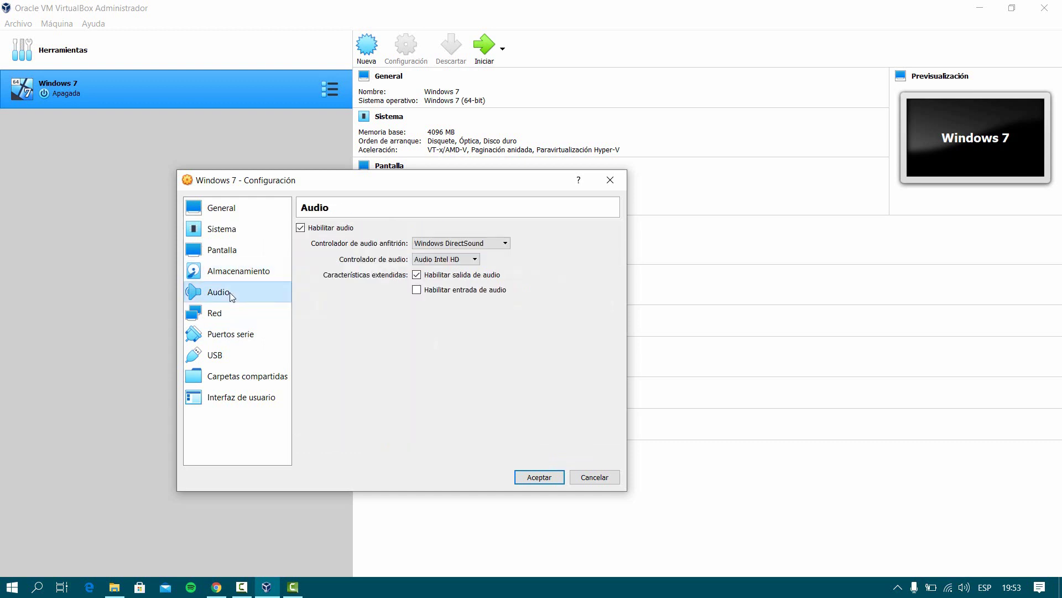
left_click(236, 316)
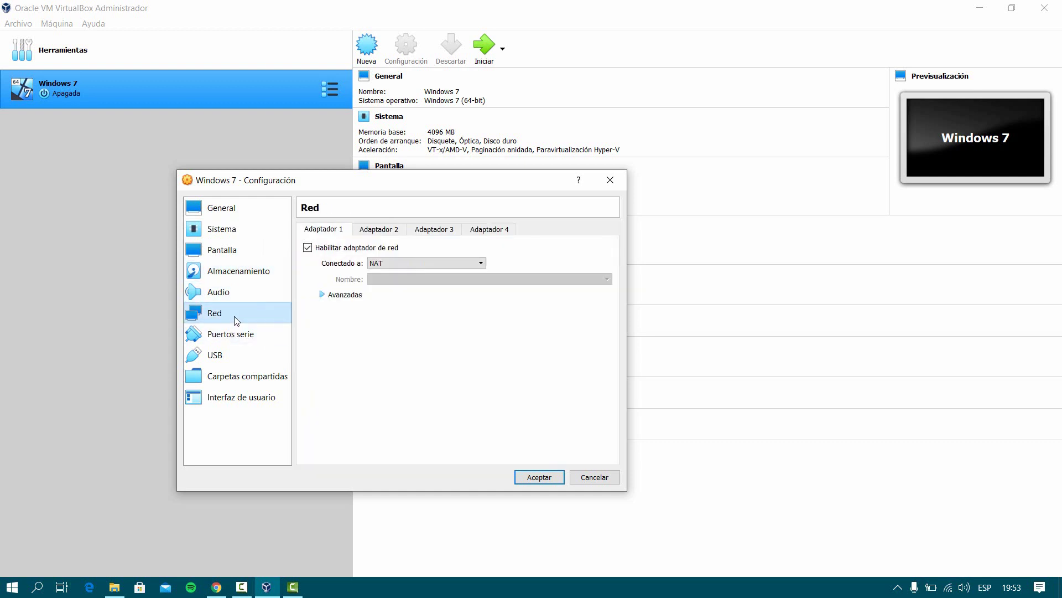
left_click(234, 334)
left_click(225, 362)
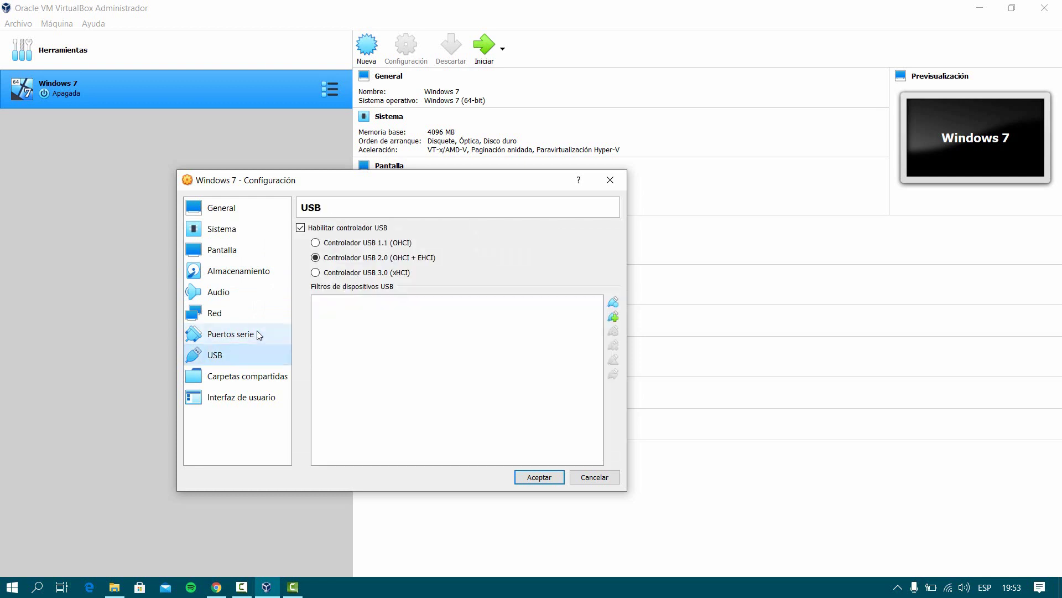
left_click(327, 229)
left_click(325, 230)
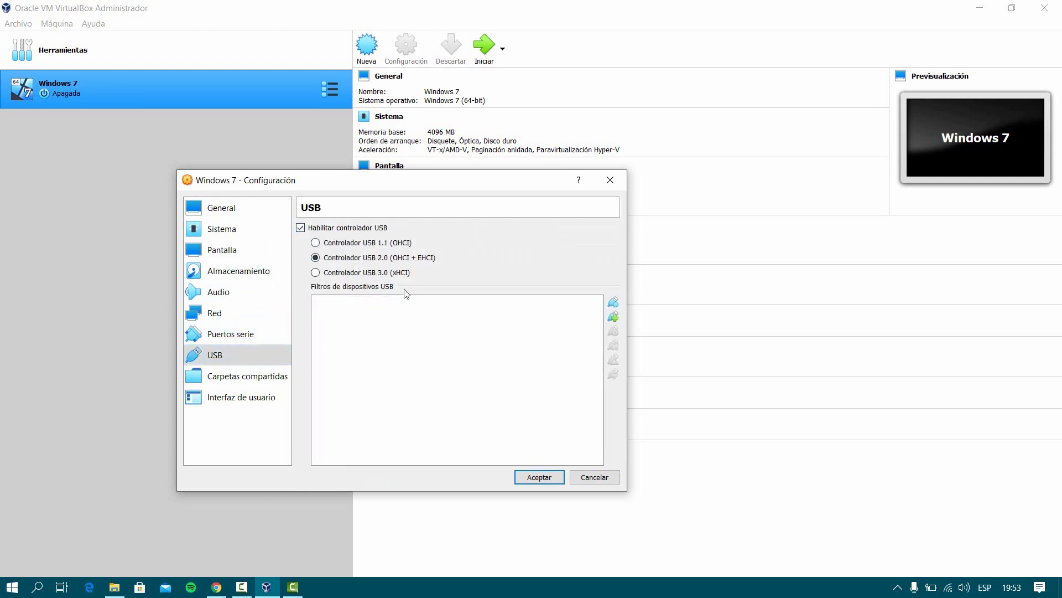
left_click(231, 378)
left_click(261, 399)
left_click(250, 377)
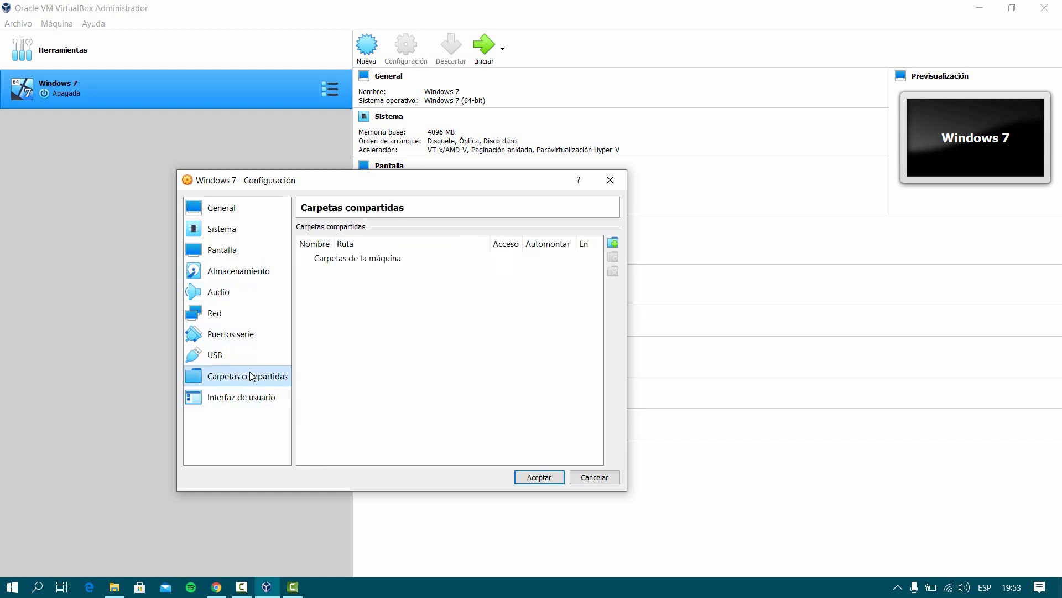
left_click(249, 210)
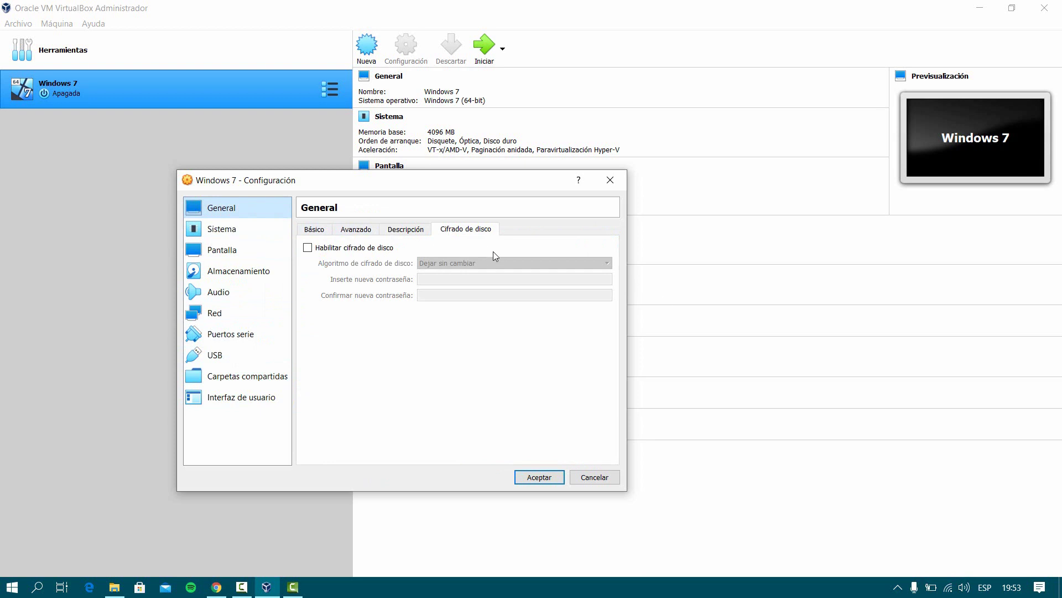
left_click_drag(454, 183, 556, 158)
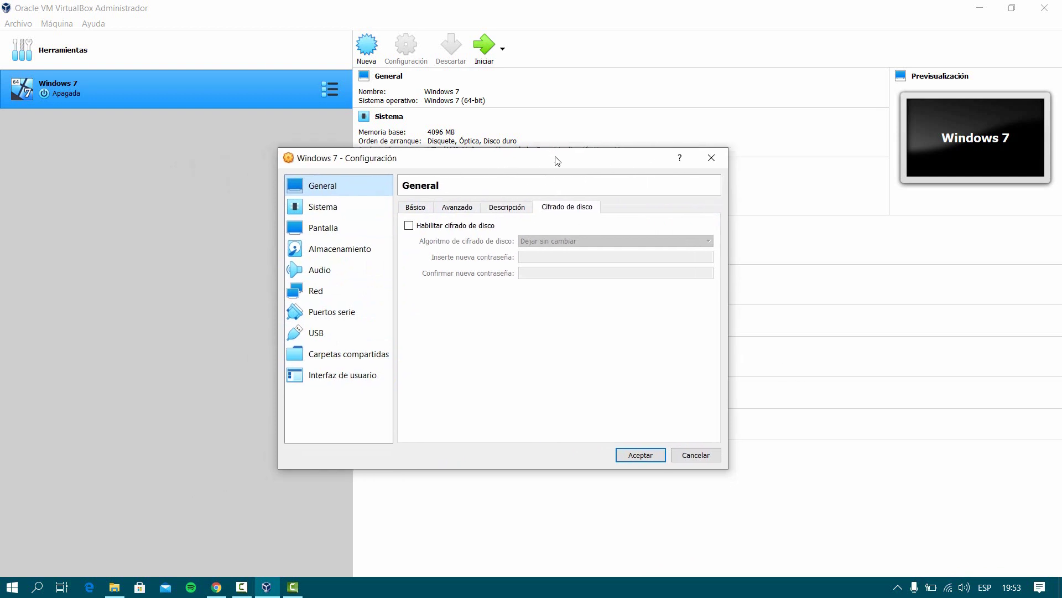
left_click(642, 454)
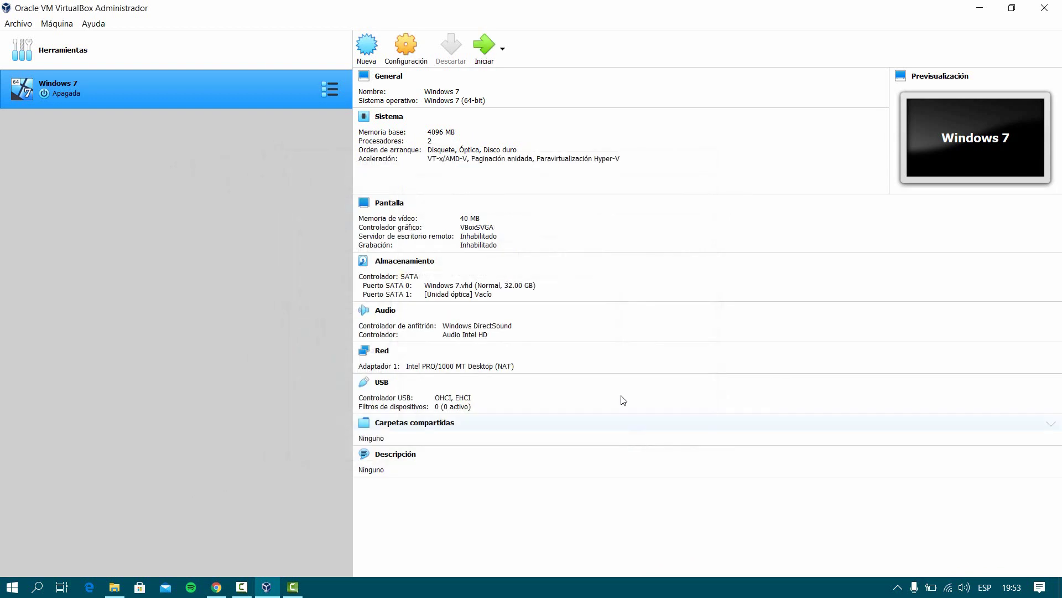
Start the Windows 7 machine and open the file chooser for adding an optical disk image to boot from.
left_click(490, 53)
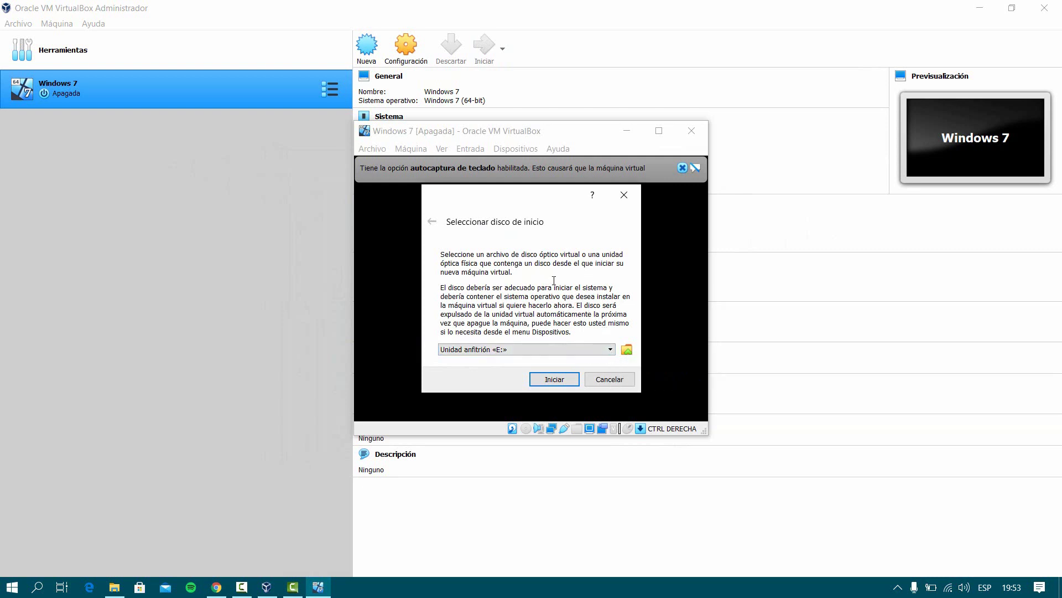
left_click(626, 348)
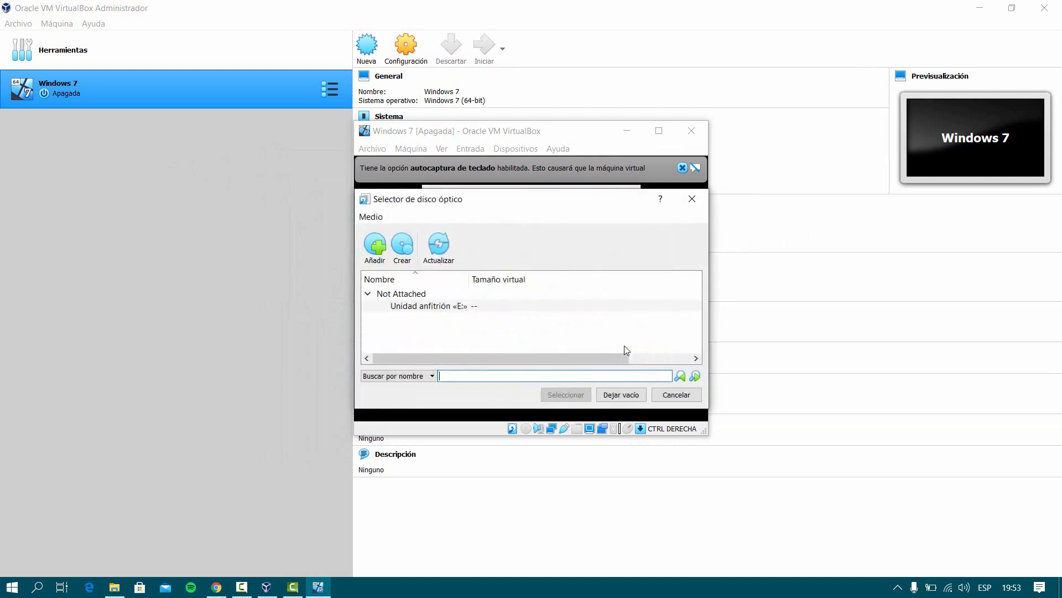
left_click(376, 251)
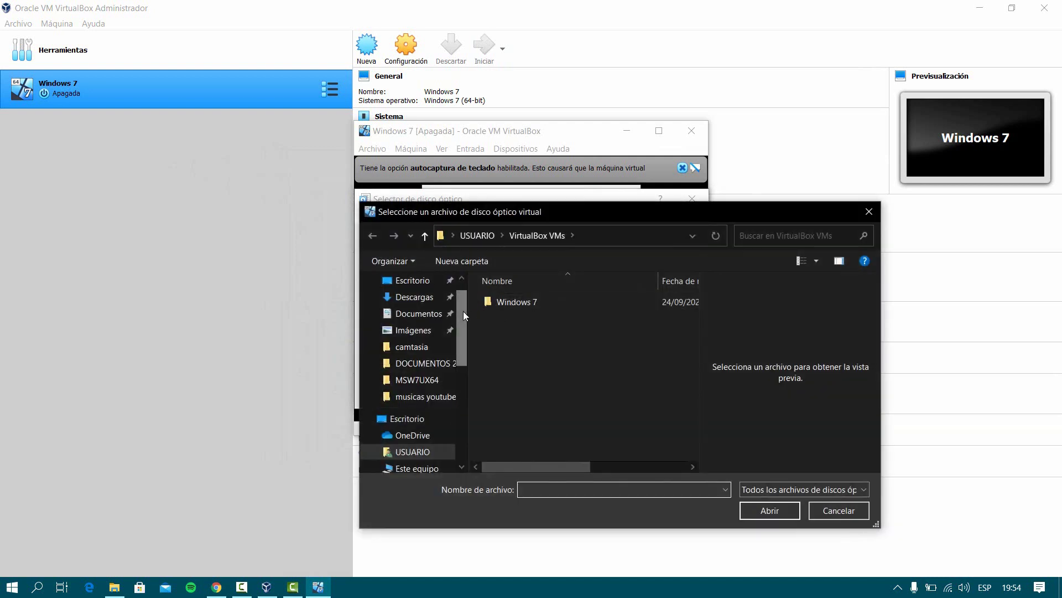
Browse from Descargas through the two nested MSW7UX64PV folders to the MSW7UX64 folder.
scroll(437, 315, "up", 1)
left_click(413, 321)
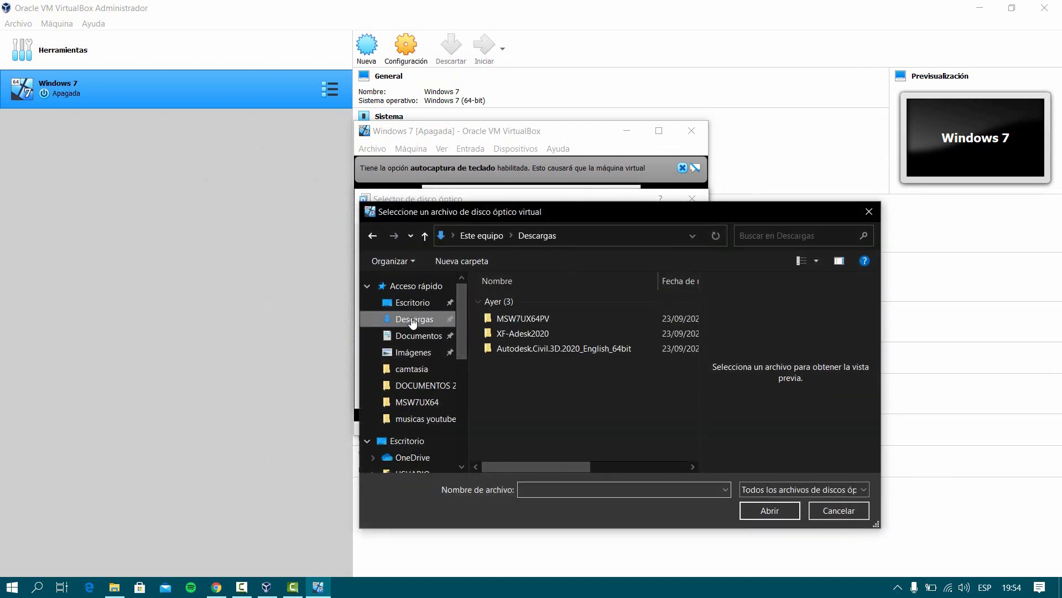
left_click(567, 320)
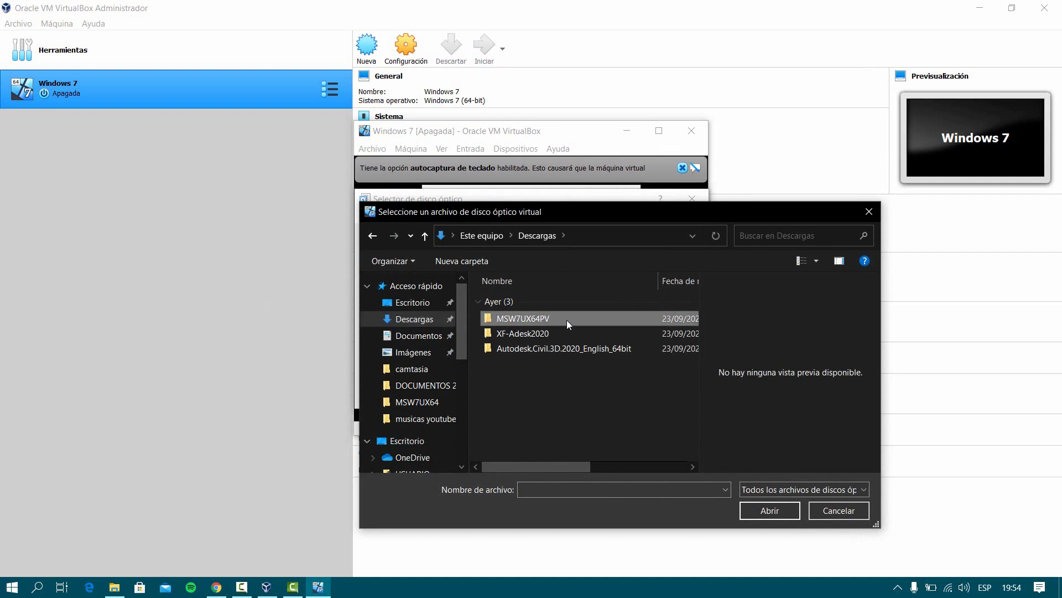
double_click(548, 316)
double_click(530, 302)
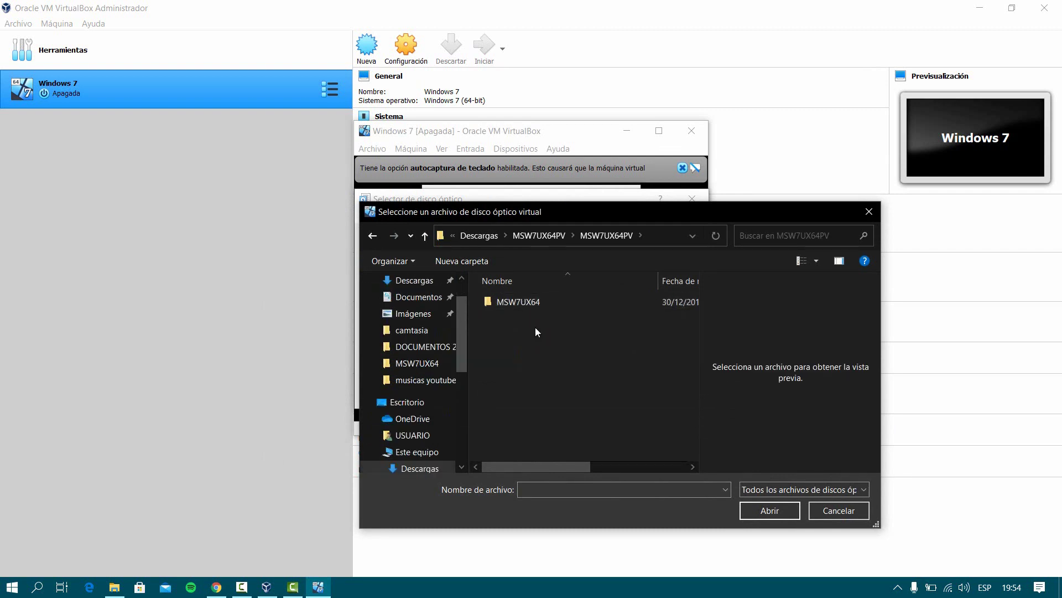
double_click(533, 303)
Add the MSW7UX64 disk image from this folder to the optical disk selector.
left_click(526, 304)
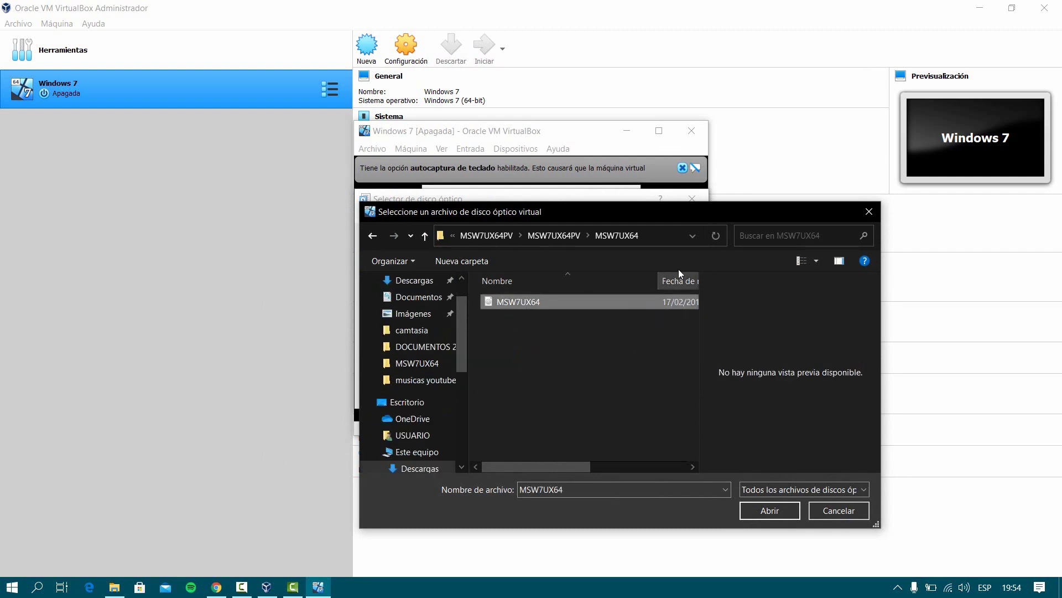
left_click_drag(677, 217, 540, 198)
left_click(369, 304)
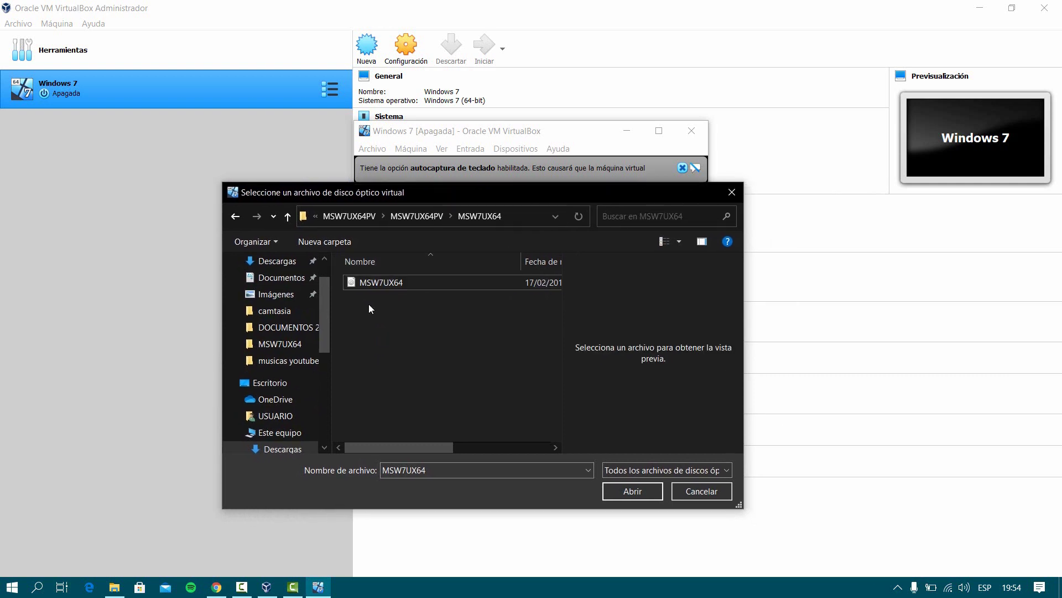
left_click(378, 284)
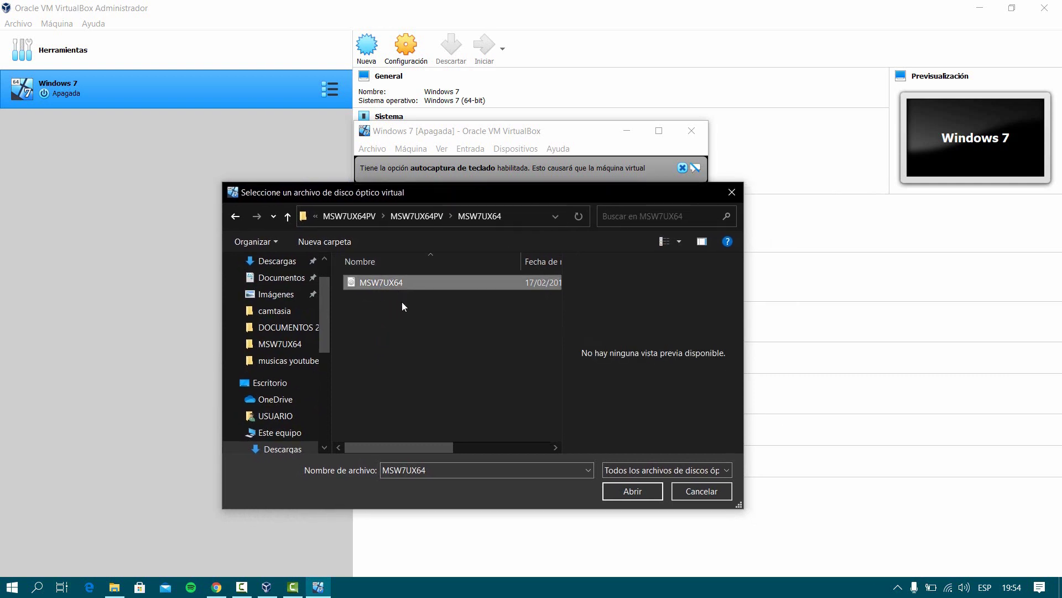
left_click_drag(427, 446, 346, 420)
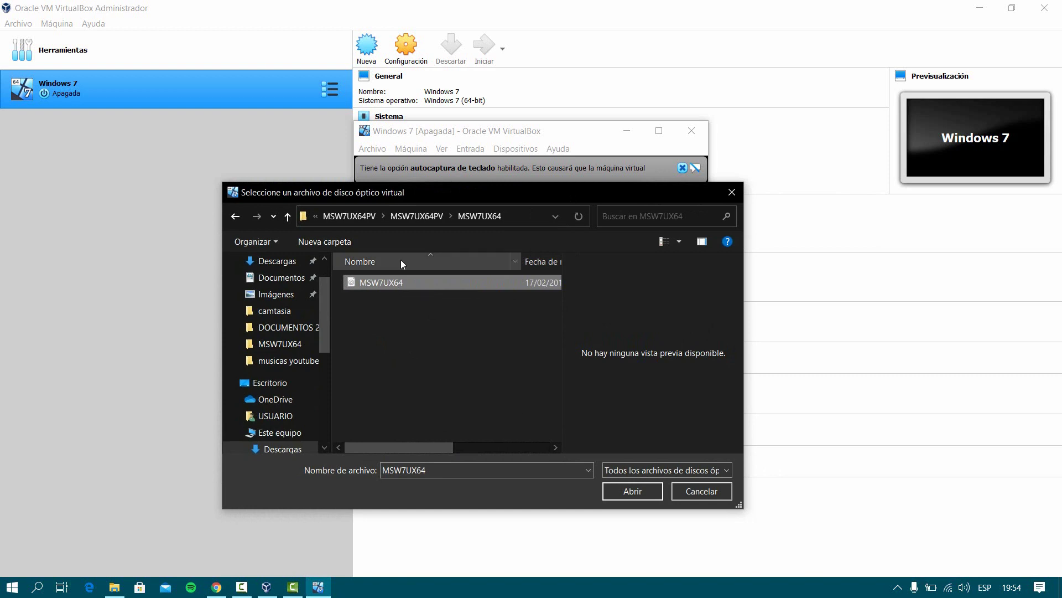
left_click(403, 285)
left_click(628, 494)
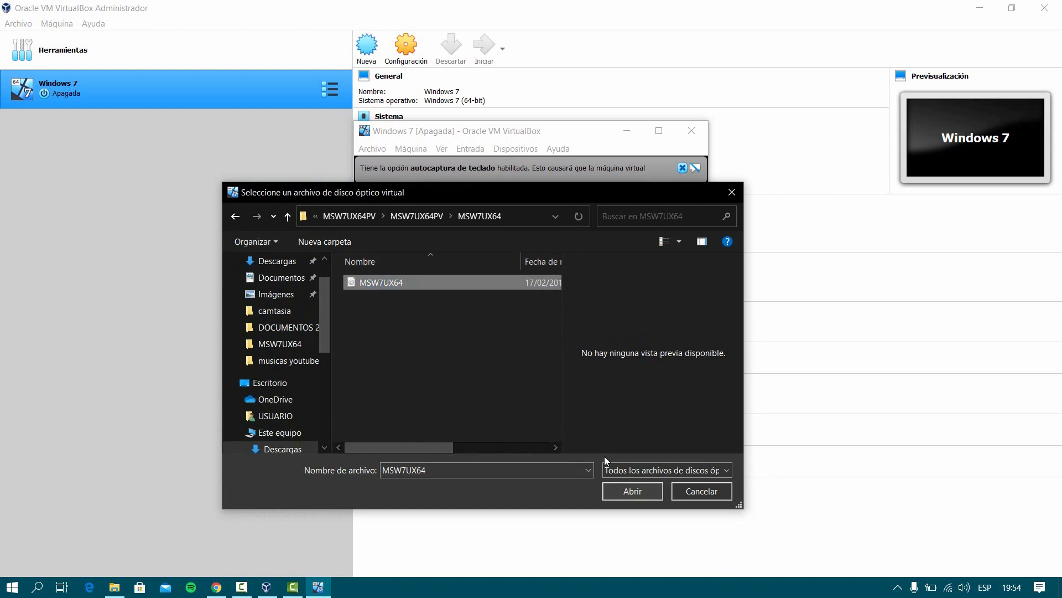
left_click(629, 493)
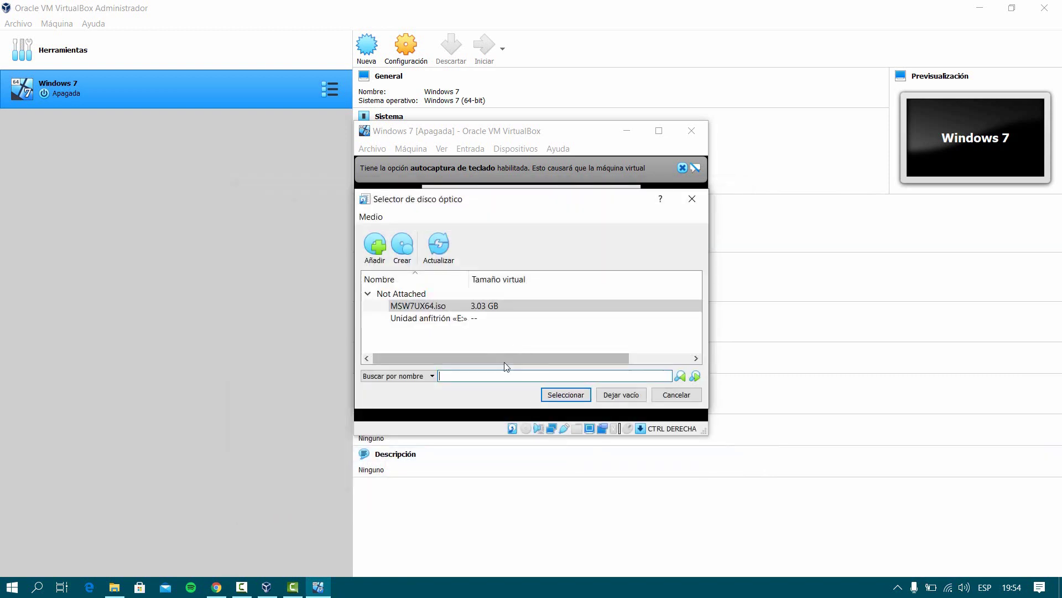
Choose MSW7UX64.iso as the startup disk, boot the machine from it, and move its window higher on the desktop.
left_click(570, 395)
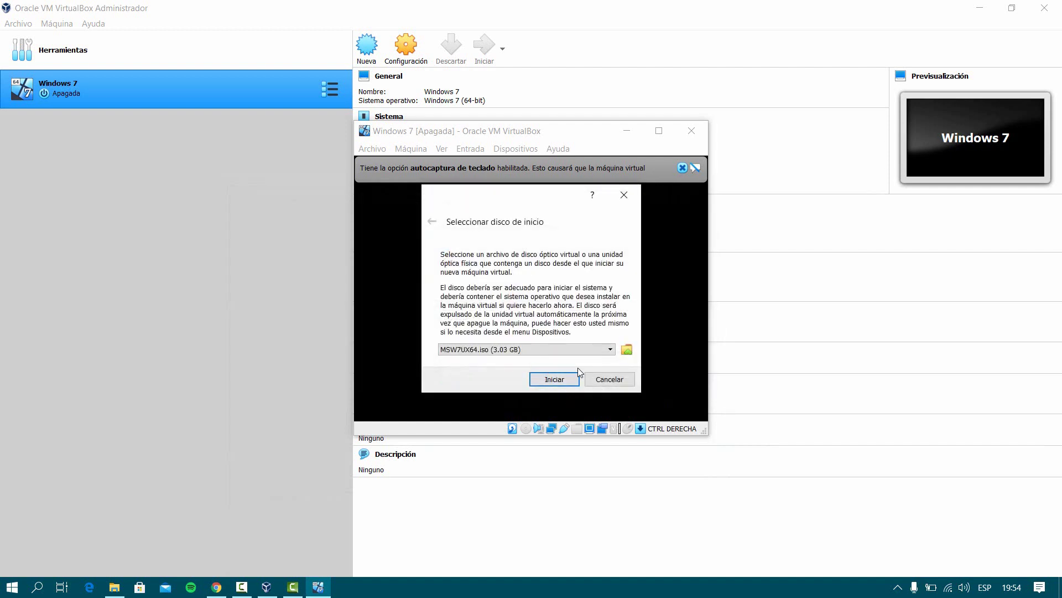
left_click(554, 379)
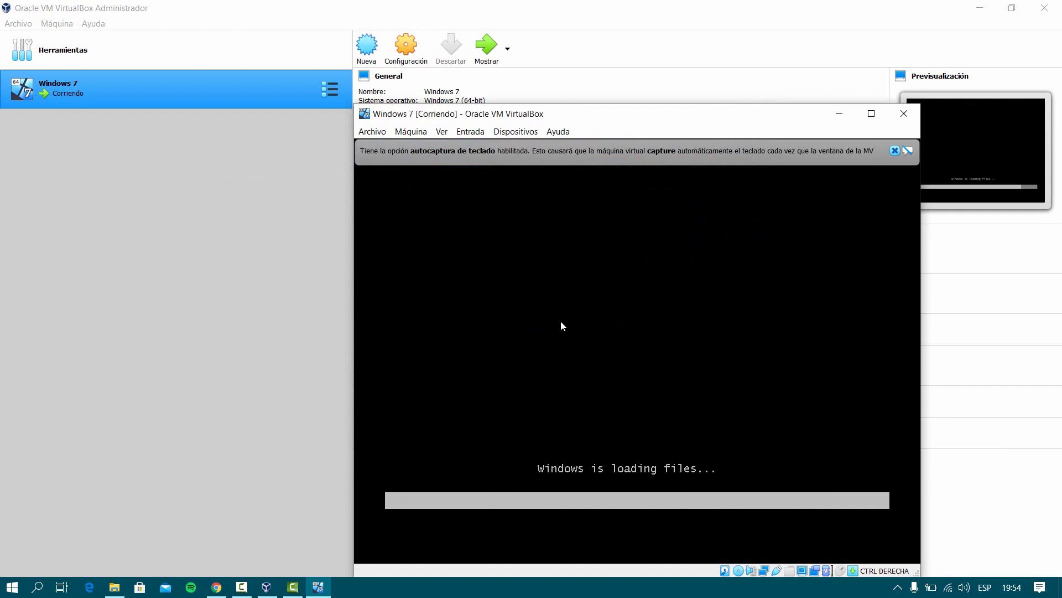
left_click_drag(562, 114, 555, 82)
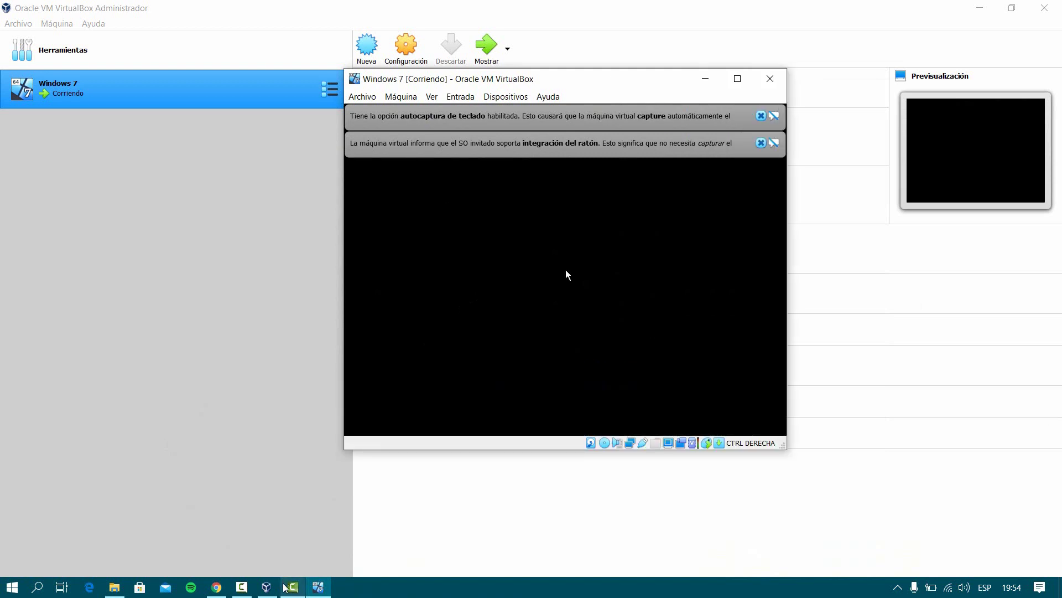
mouse_move(294, 590)
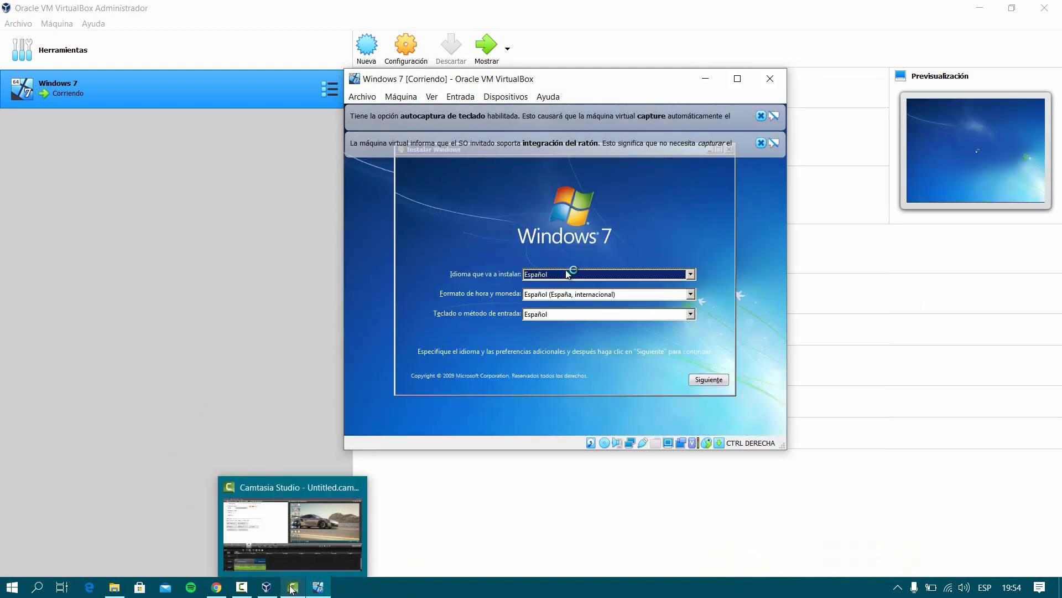
left_click(244, 589)
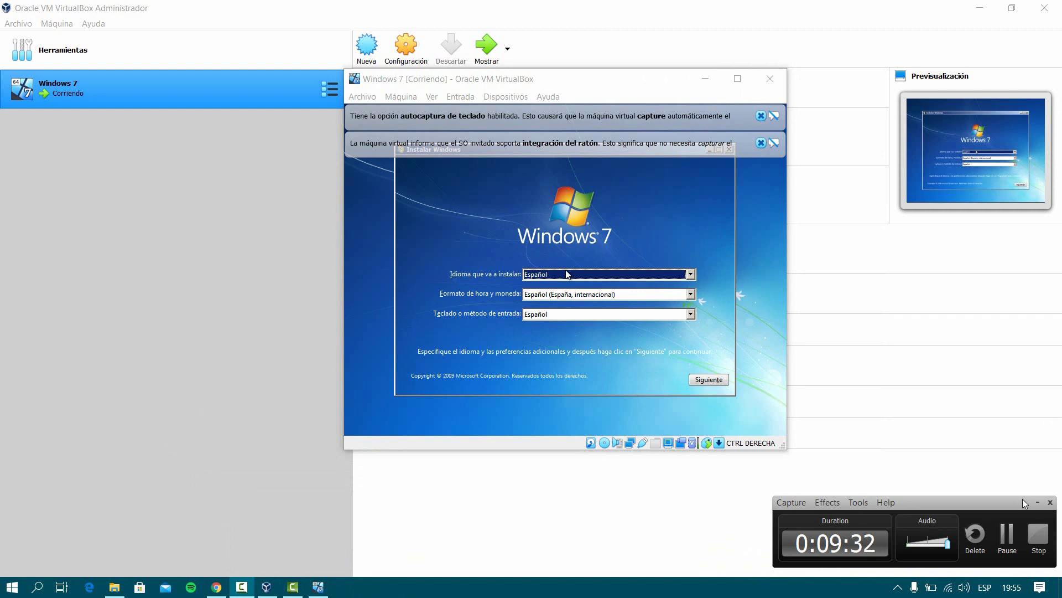
left_click(1038, 502)
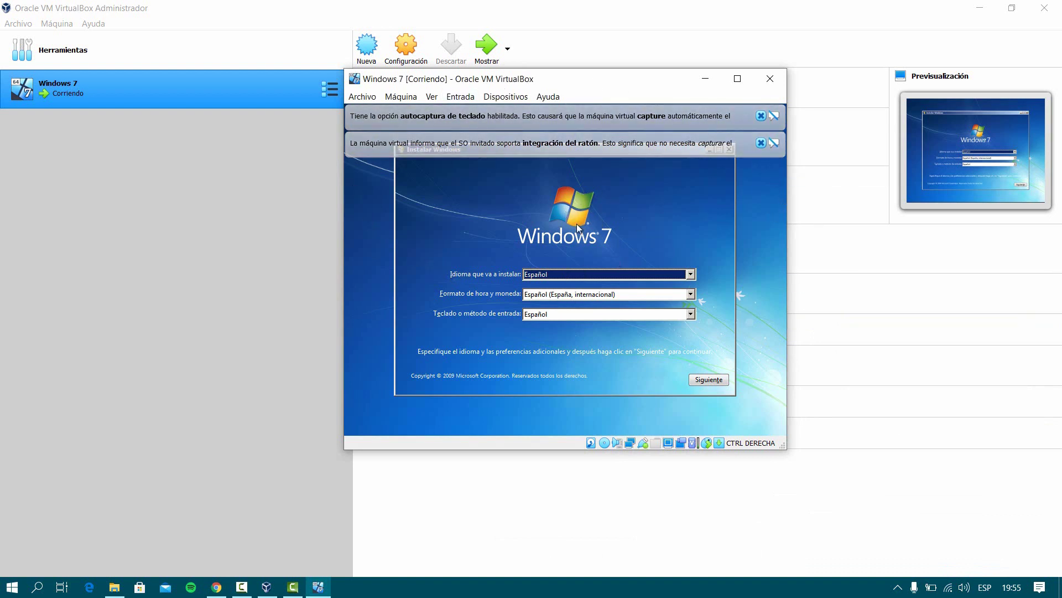
left_click(243, 586)
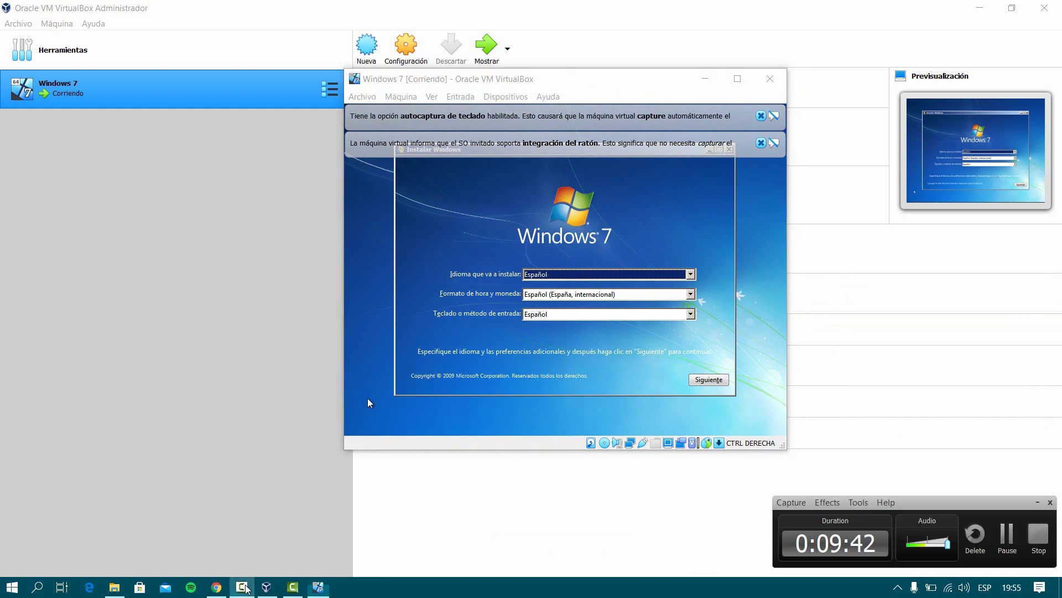
left_click(1038, 502)
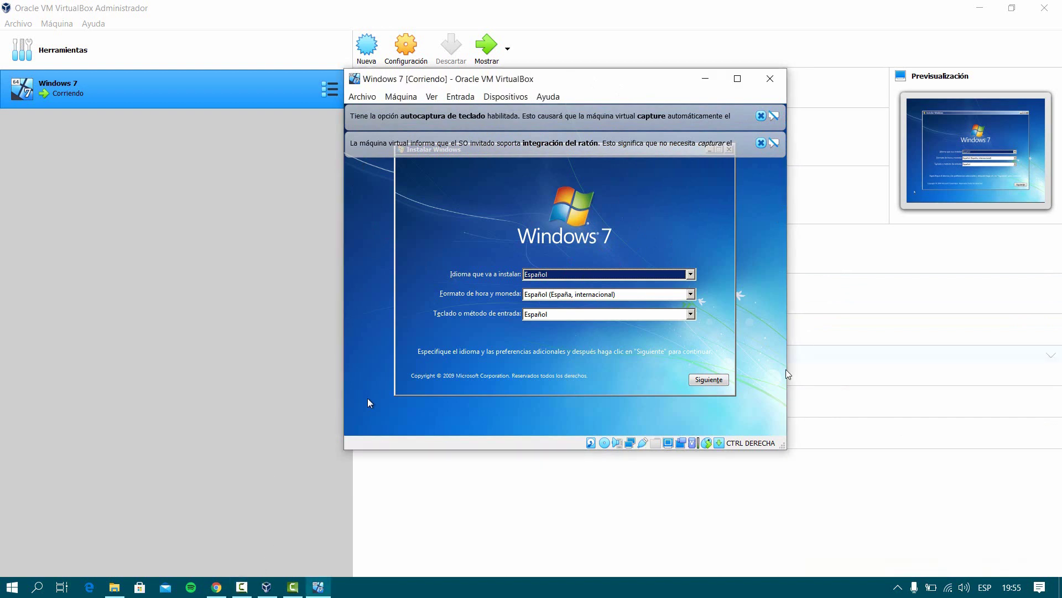
Set the time and currency format to Español (Perú) in Windows 7 setup and start the installation.
left_click(677, 297)
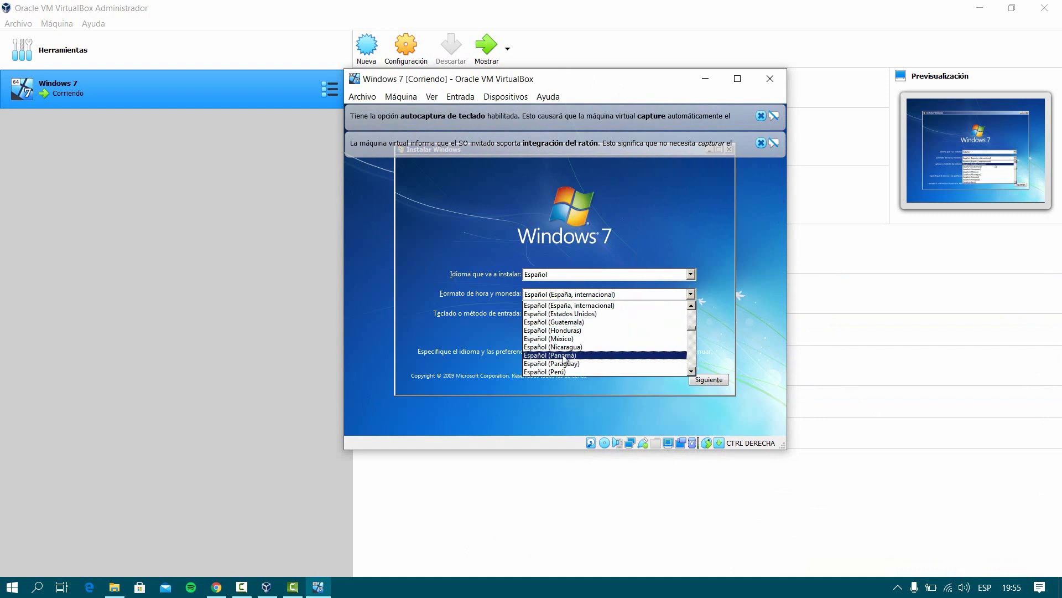
left_click(550, 371)
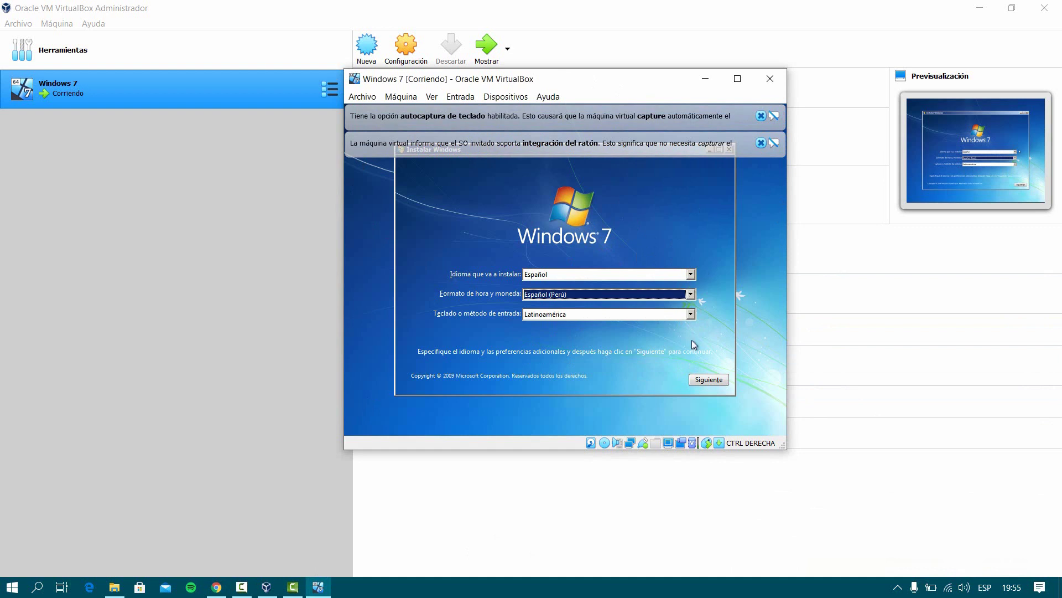
left_click(686, 294)
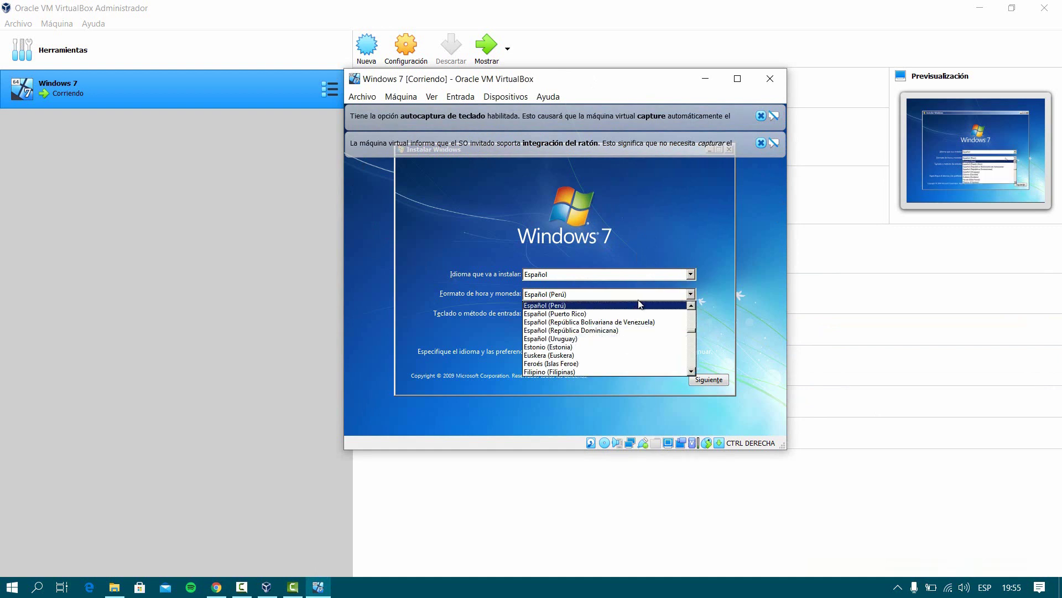
left_click(634, 307)
left_click(711, 379)
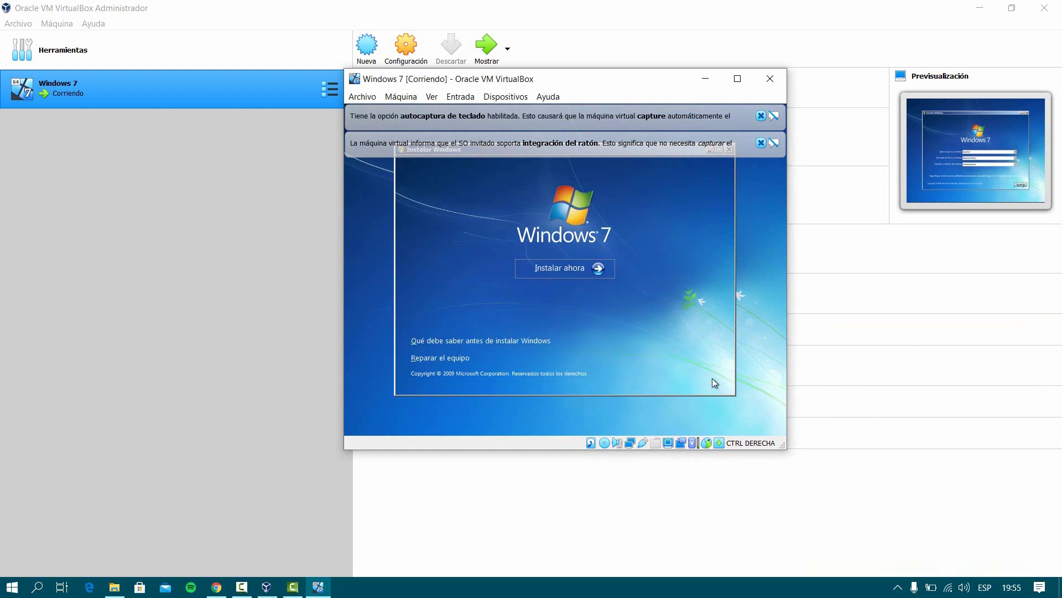
left_click(580, 268)
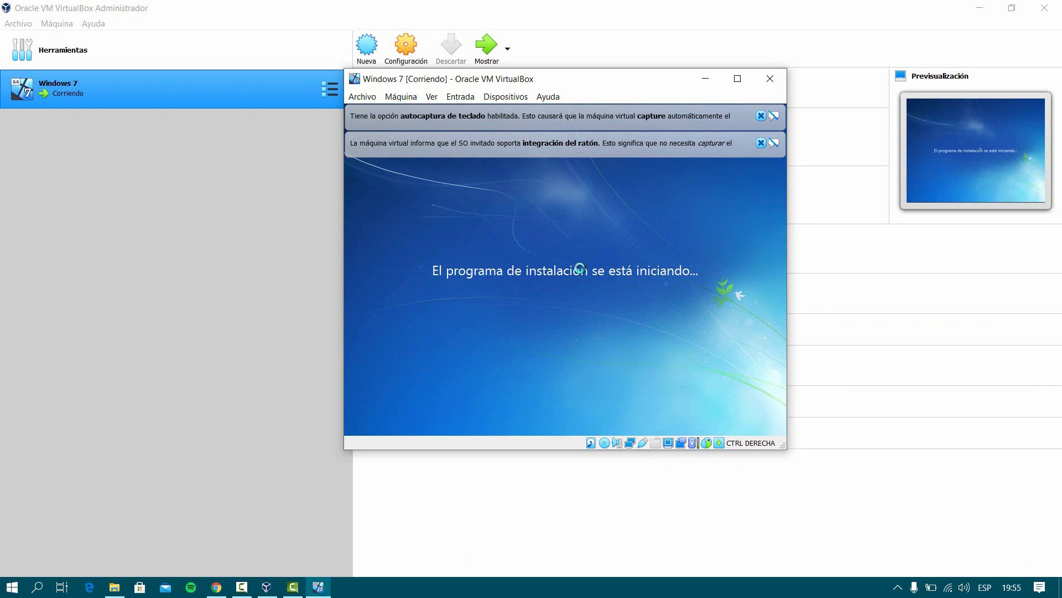
left_click(242, 588)
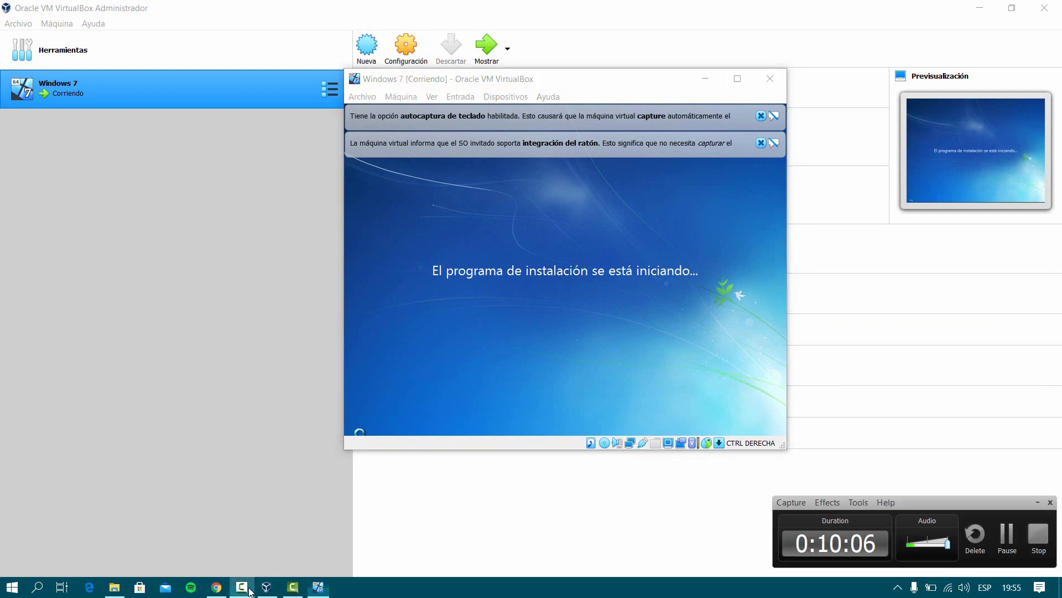
left_click(244, 587)
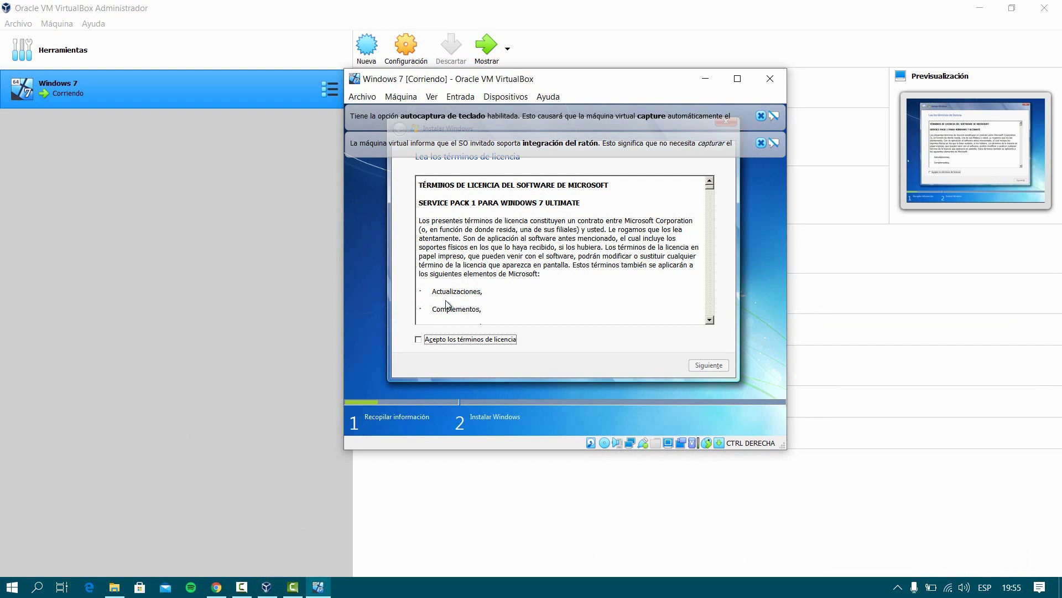
Accept the license terms and run a Personalizada (avanzada) installation on the unallocated space of disk 0.
left_click(426, 341)
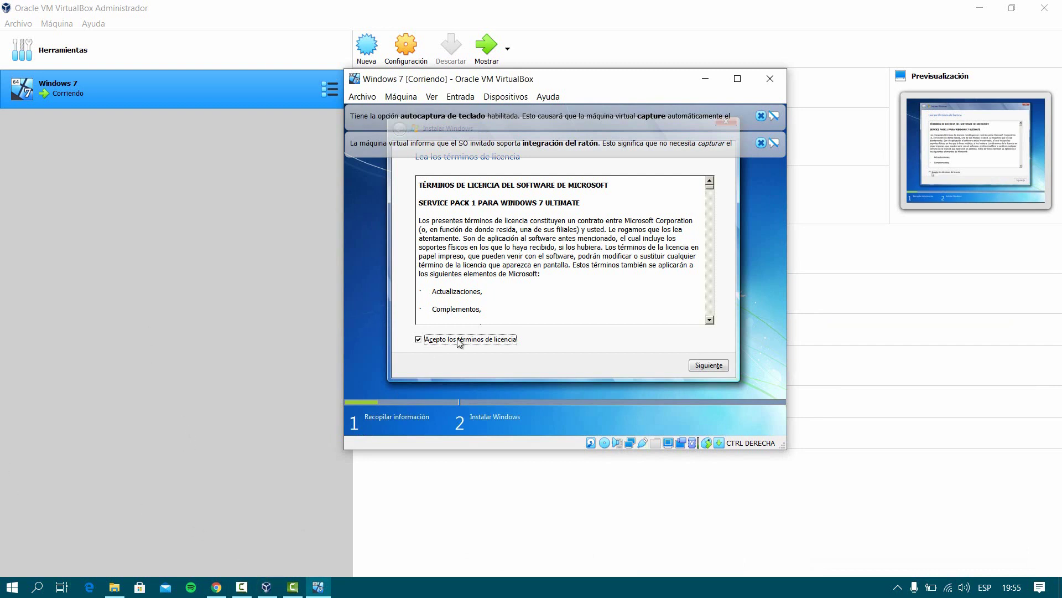
left_click(702, 367)
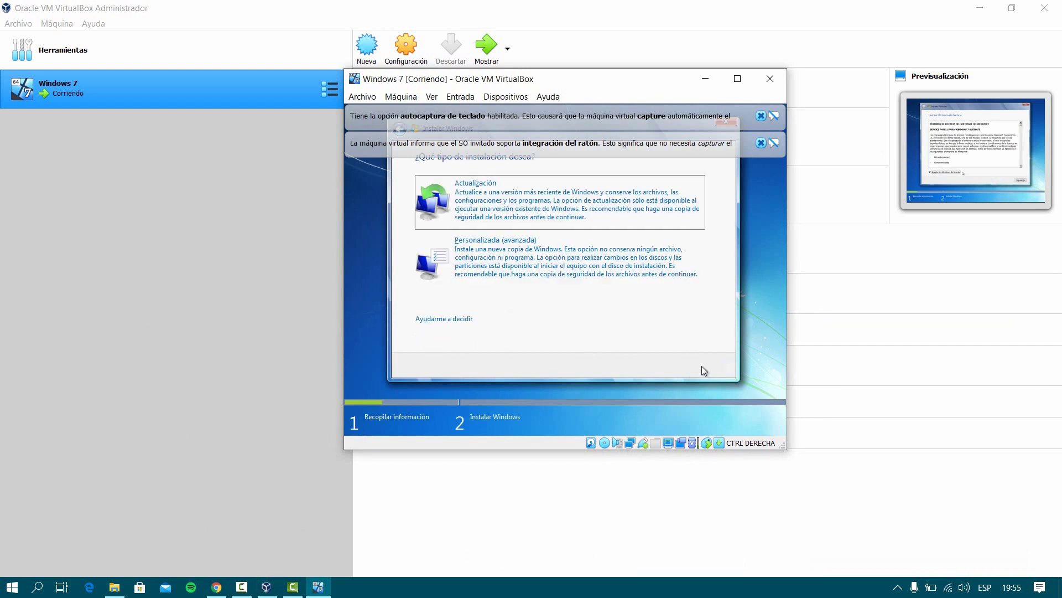
left_click(490, 256)
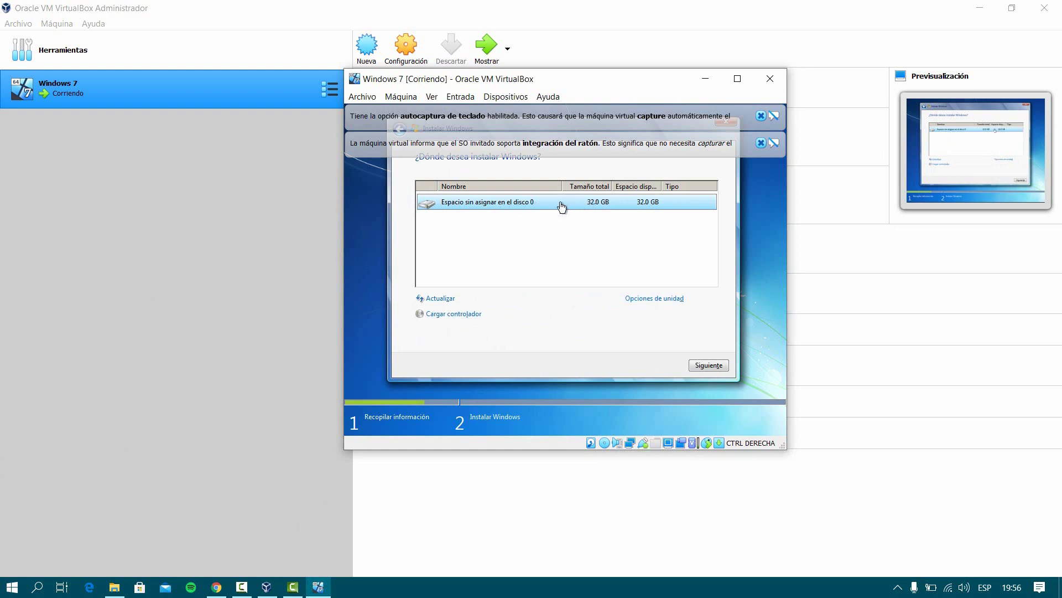
left_click(707, 365)
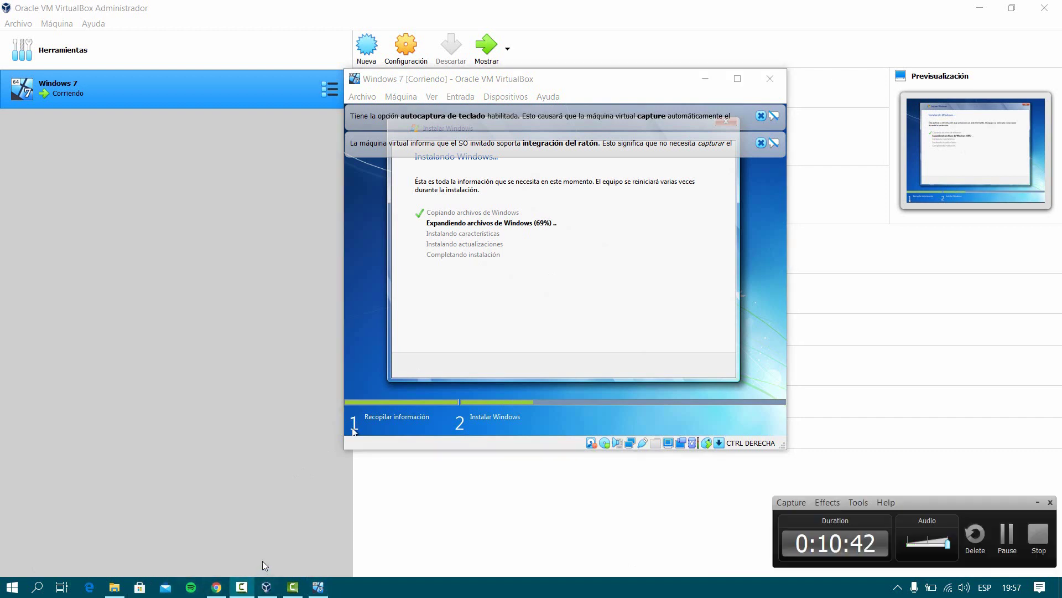
left_click(242, 587)
left_click(242, 588)
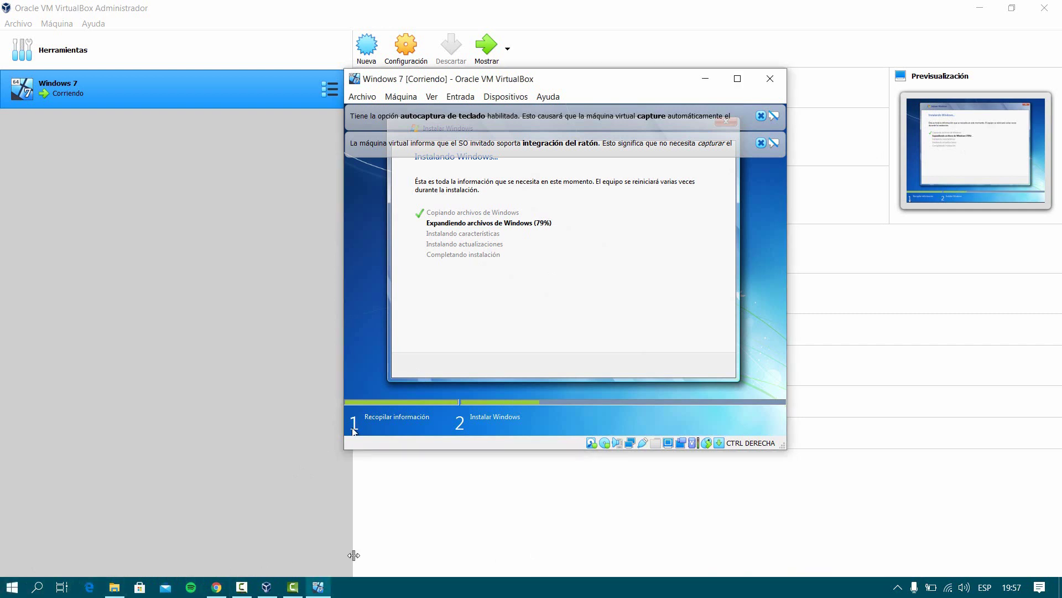
left_click(242, 588)
left_click(262, 549)
left_click(292, 590)
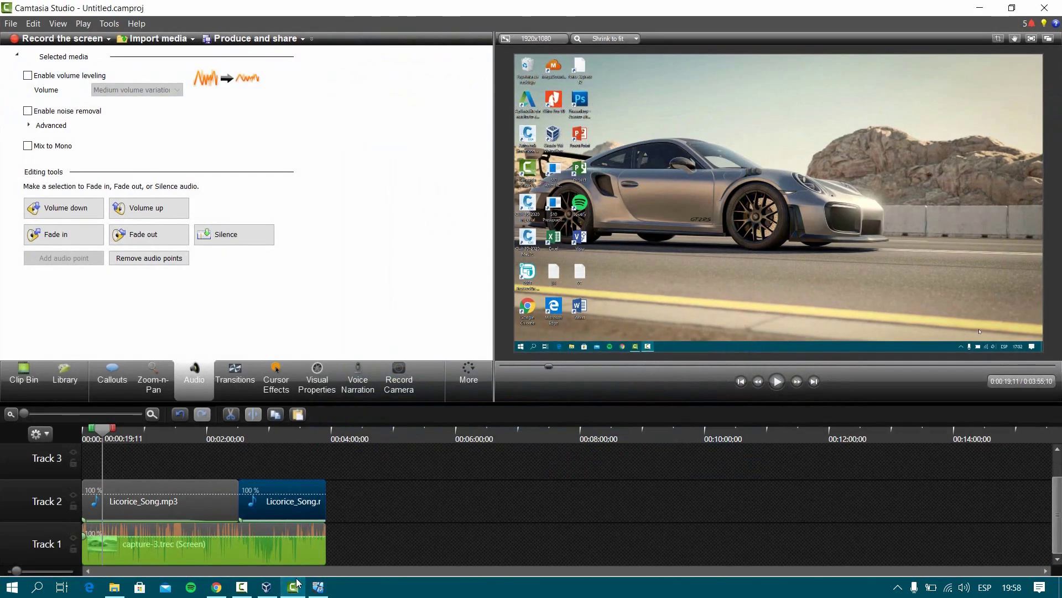
left_click(296, 588)
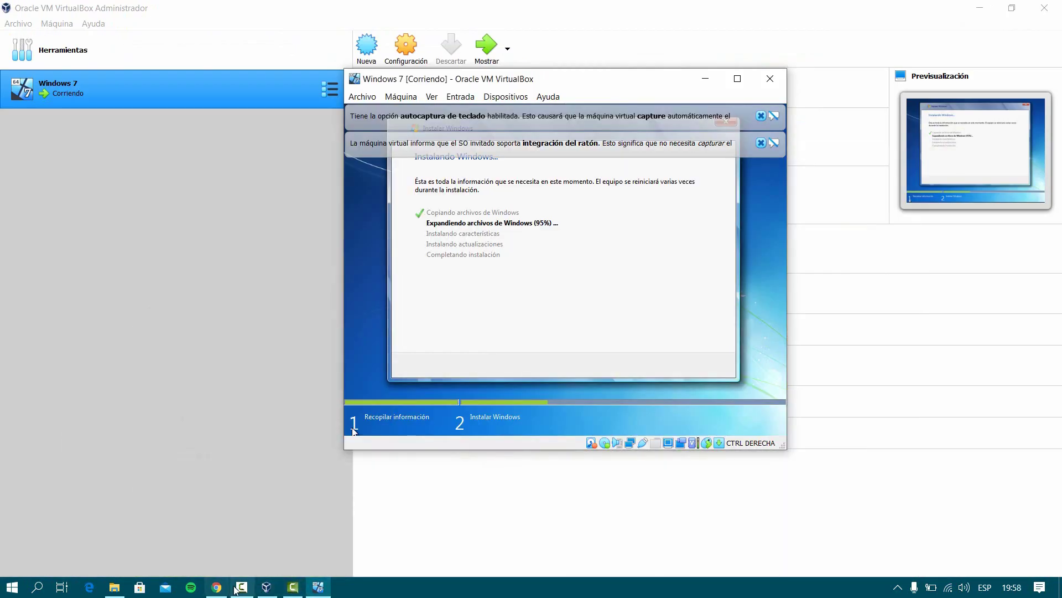
left_click(242, 589)
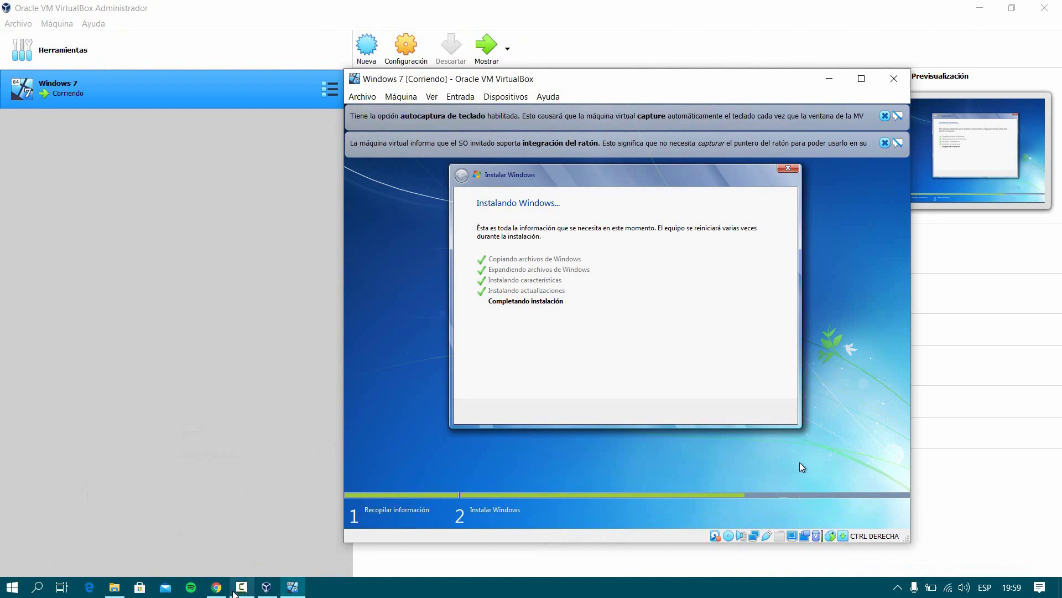
left_click(237, 590)
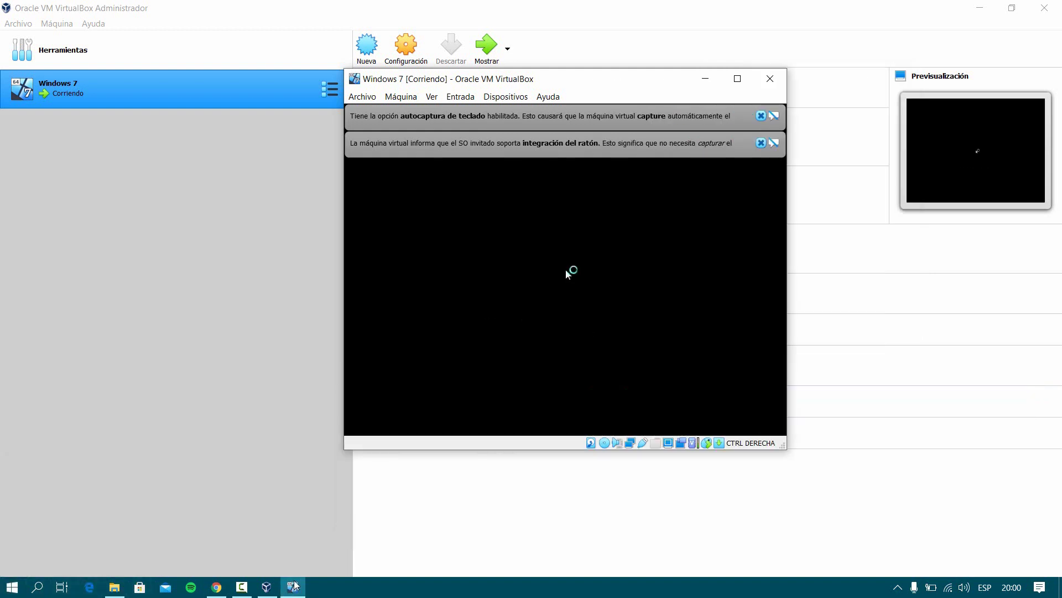
left_click(247, 591)
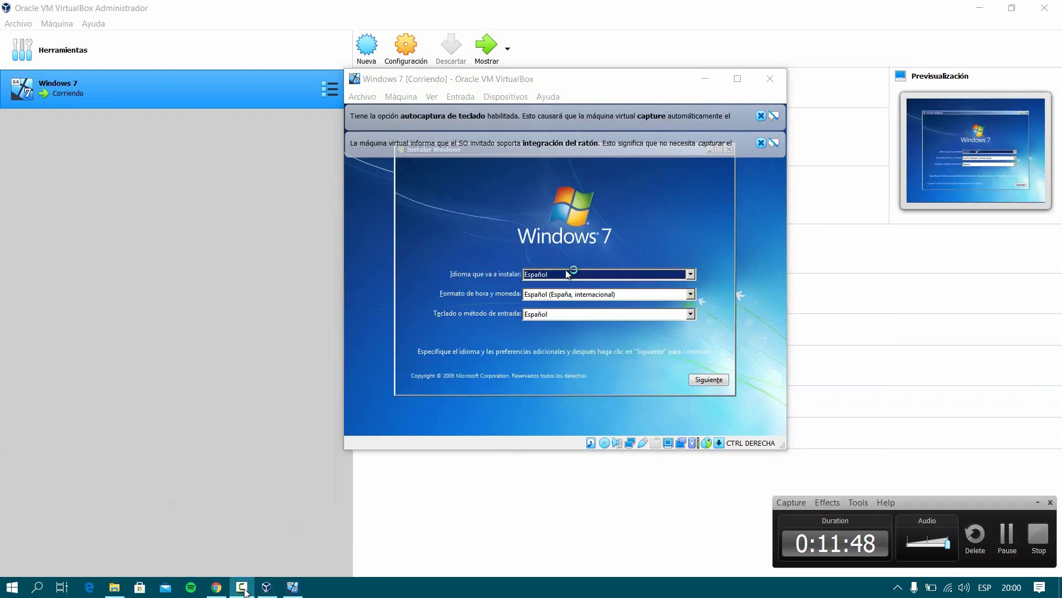
left_click(1038, 504)
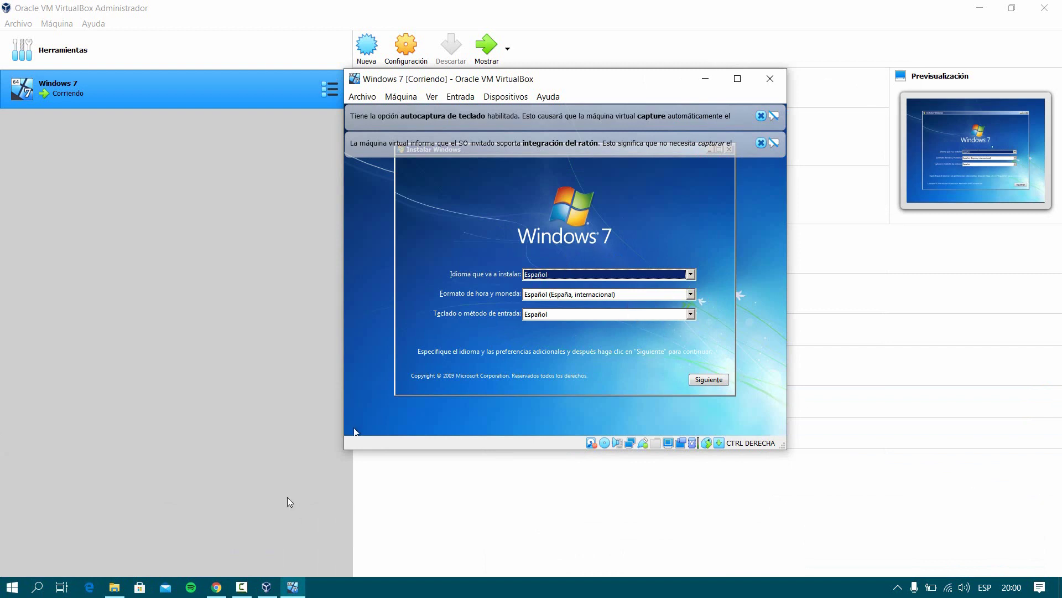
left_click(249, 585)
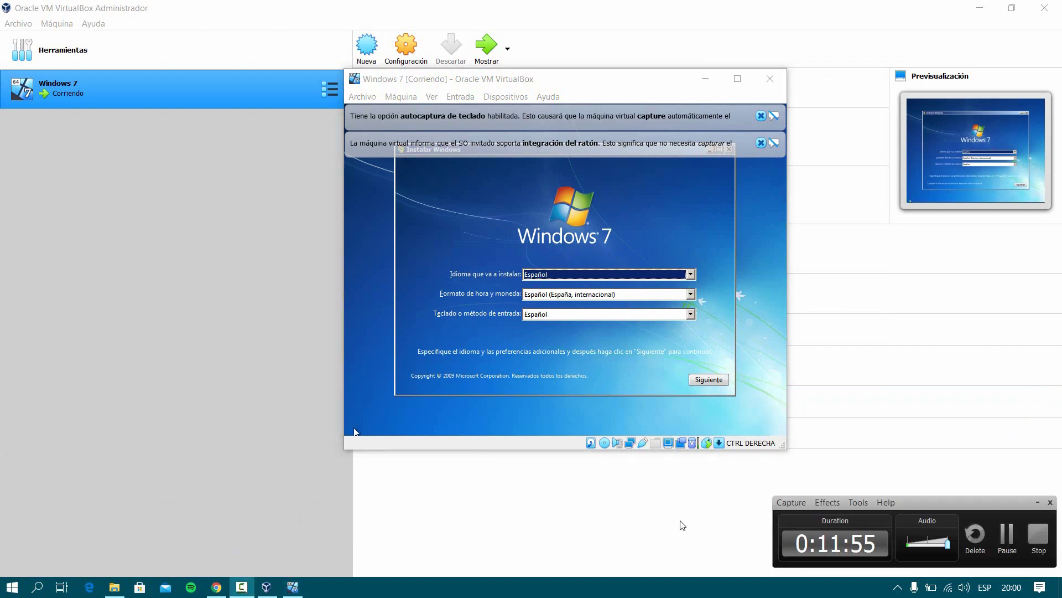
left_click(1036, 509)
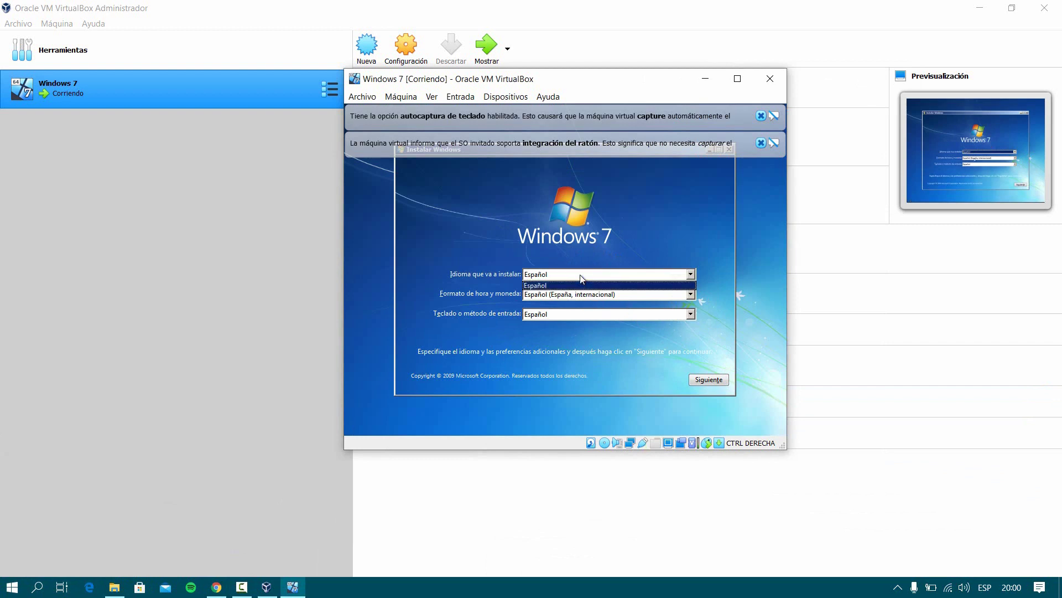
Choose Español (Perú) as the time and currency format in the restarted setup and begin installing Windows 7 again.
left_click(562, 296)
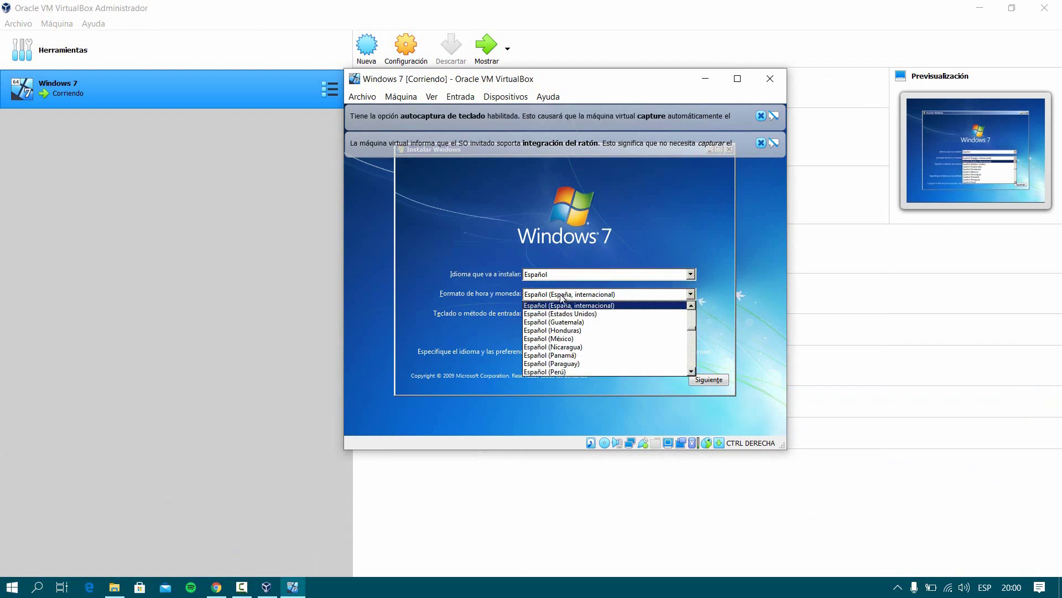
left_click(563, 297)
left_click(560, 294)
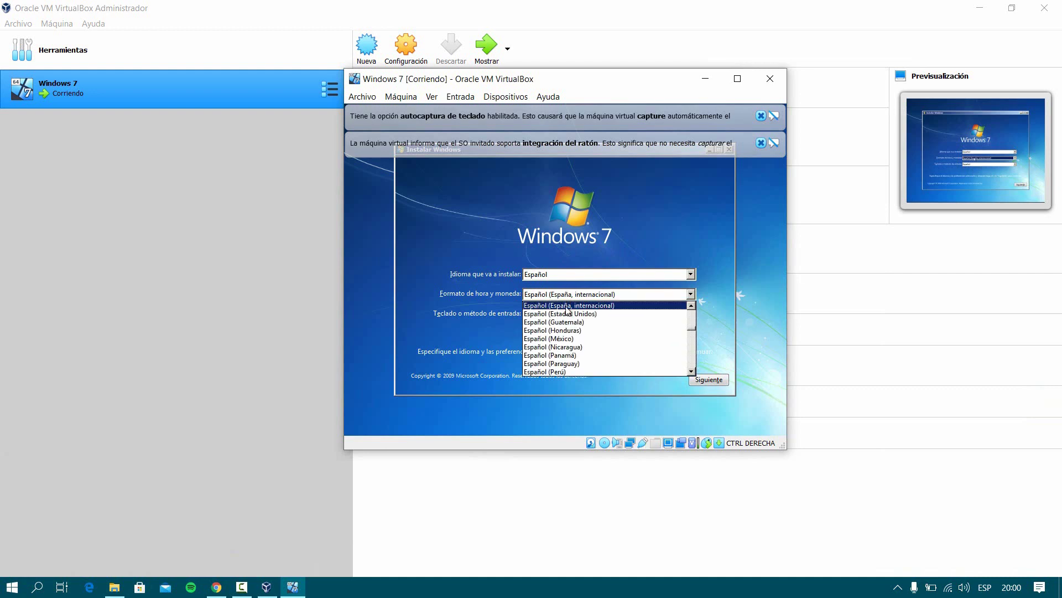
left_click(560, 372)
left_click(699, 379)
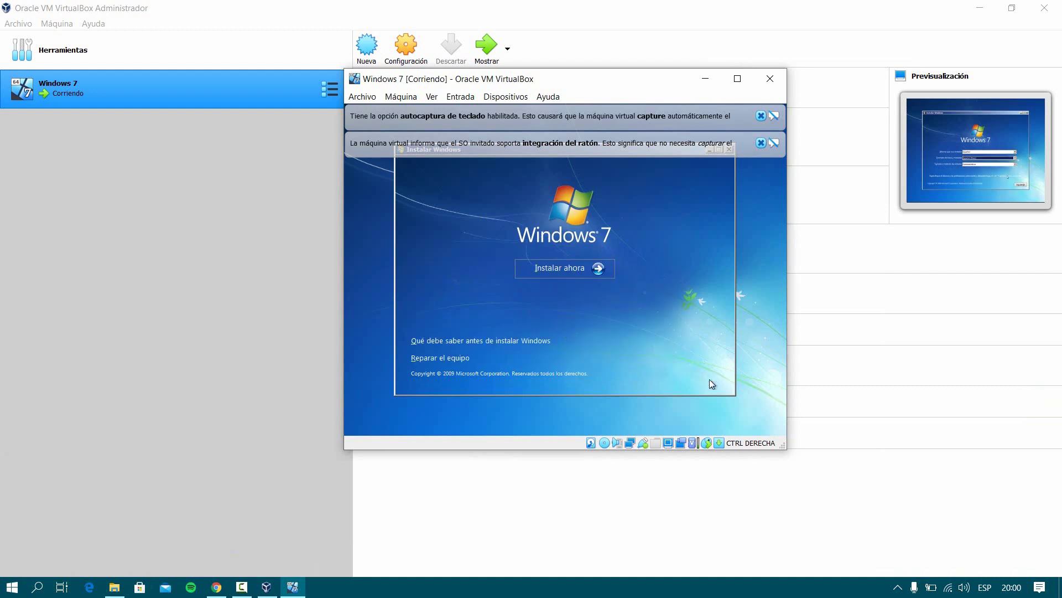
left_click(572, 269)
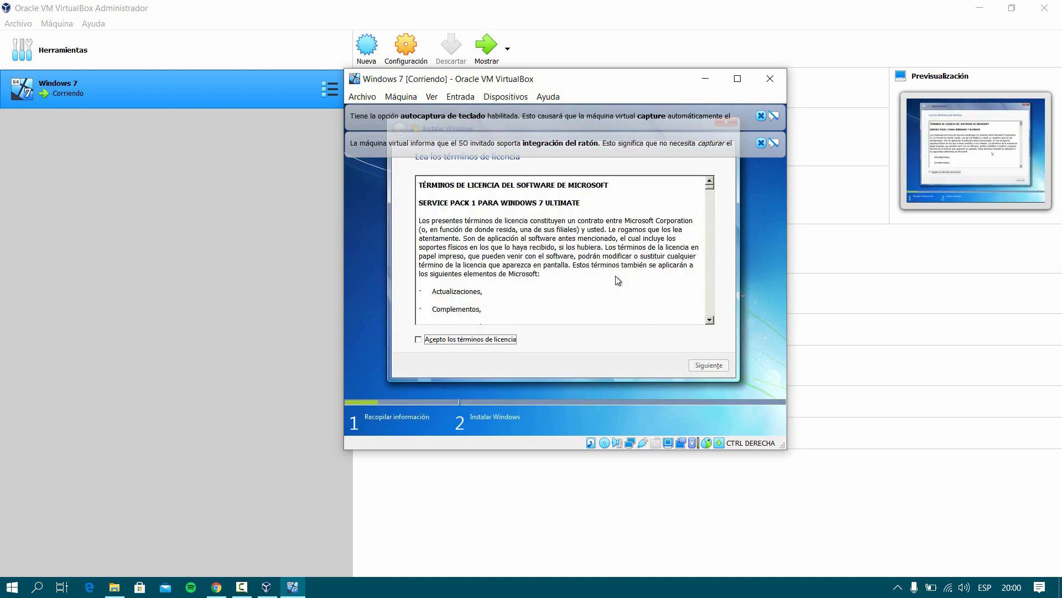
Accept the license terms again and choose the Personalizada (avanzada) installation type.
left_click(469, 340)
left_click(714, 367)
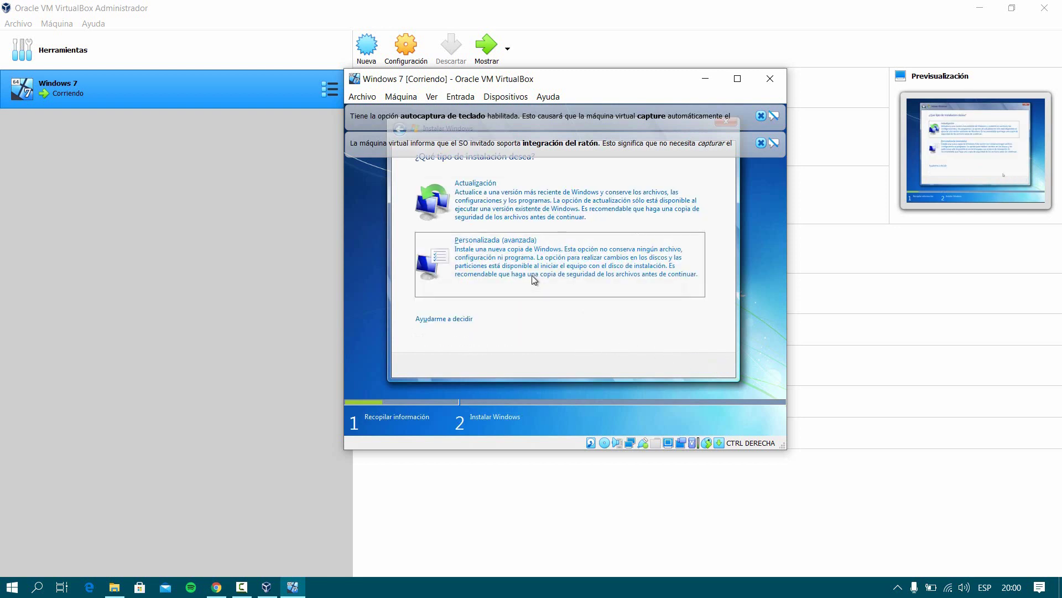
left_click(534, 276)
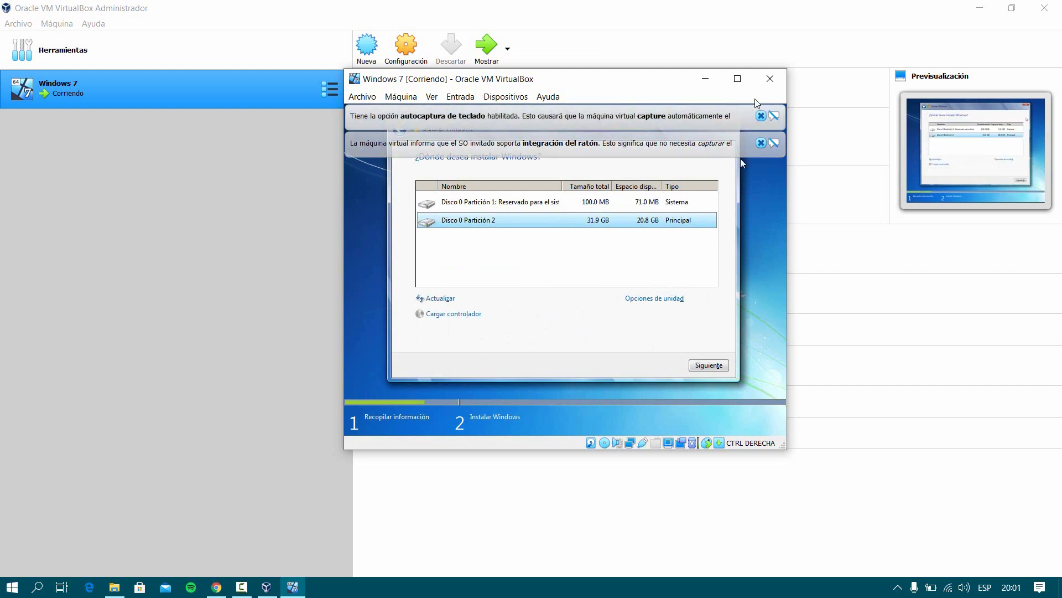
Close the running Windows 7 virtual machine with the Apagar la máquina option.
left_click(774, 84)
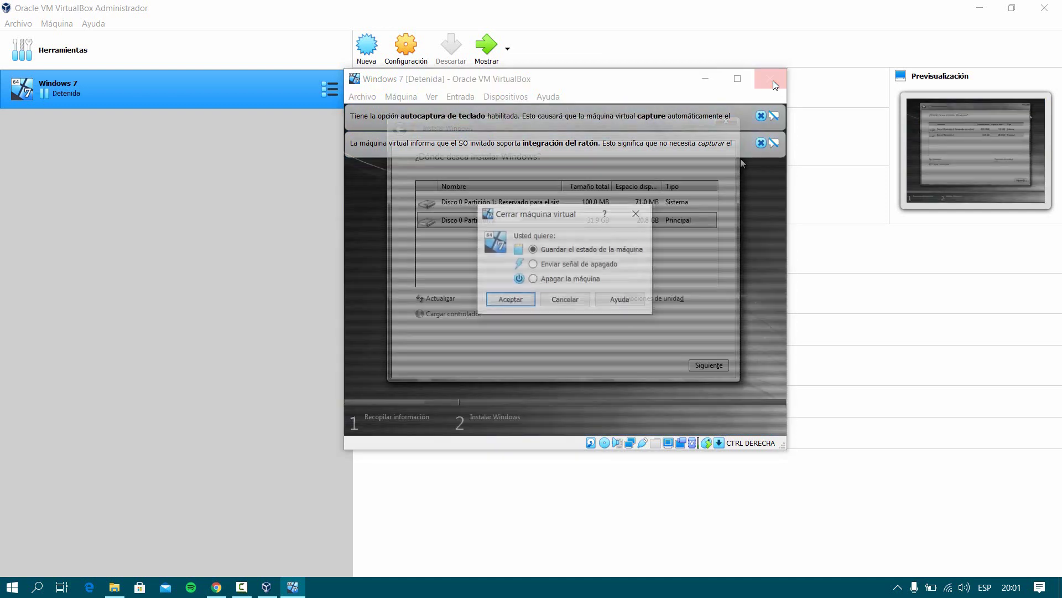
left_click(565, 280)
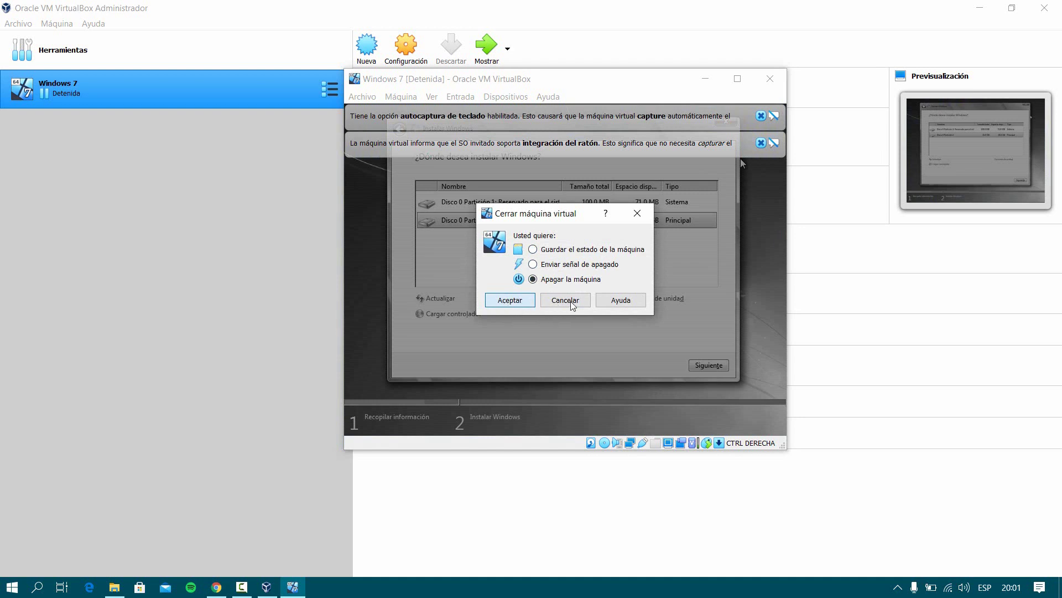
double_click(553, 282)
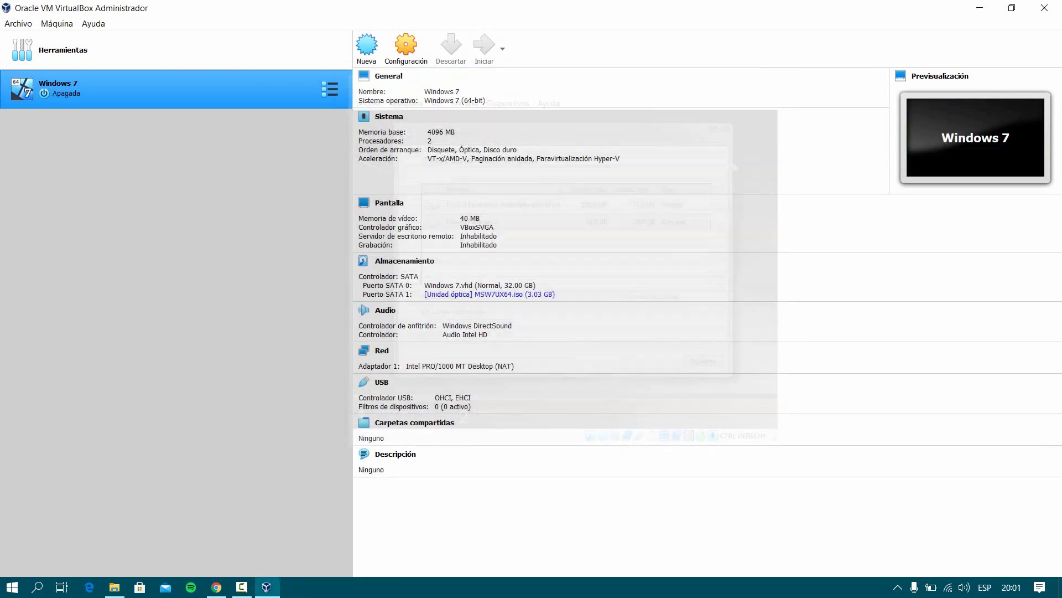
Remove the Windows 7 virtual machine from VirtualBox together with all of its files.
left_click(337, 93)
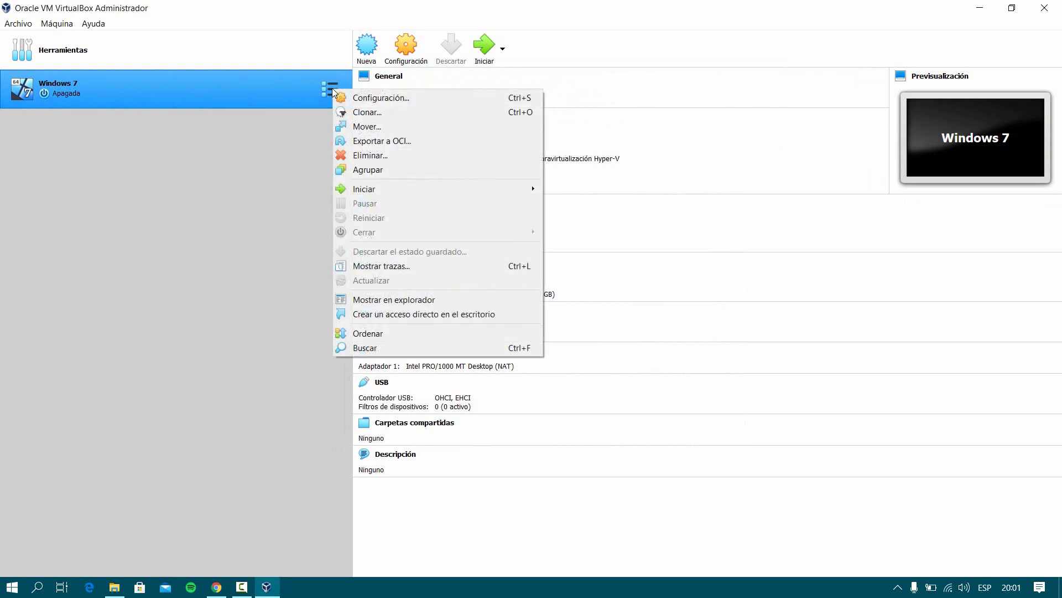
left_click(359, 155)
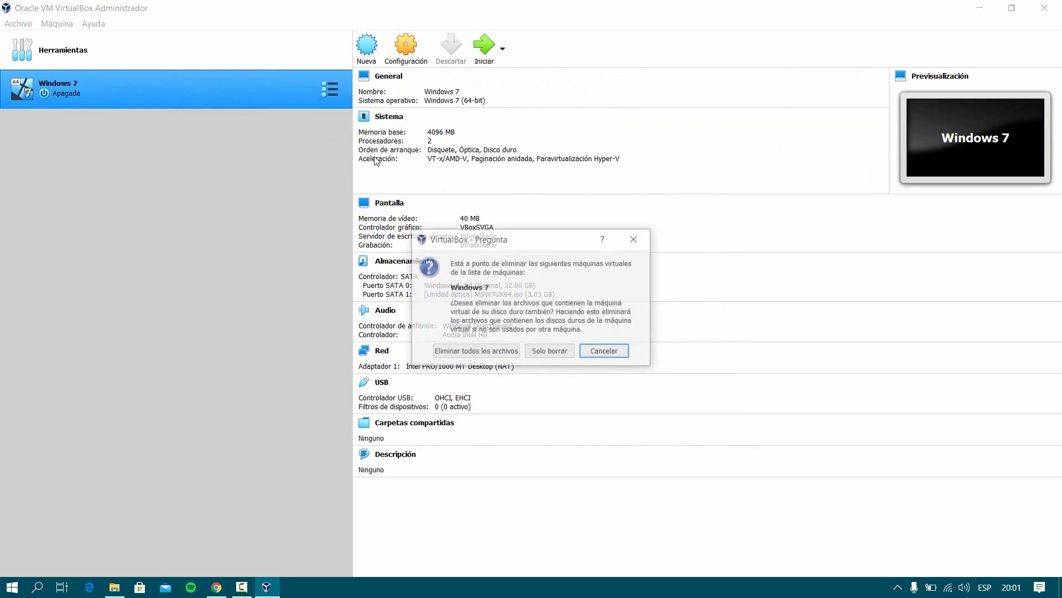
left_click(494, 353)
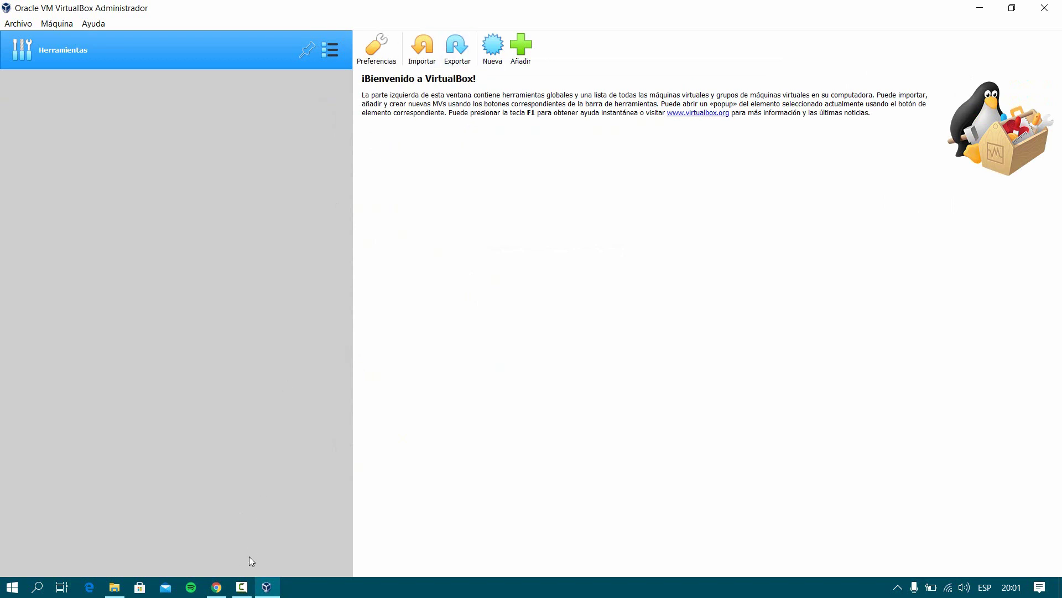
left_click(115, 587)
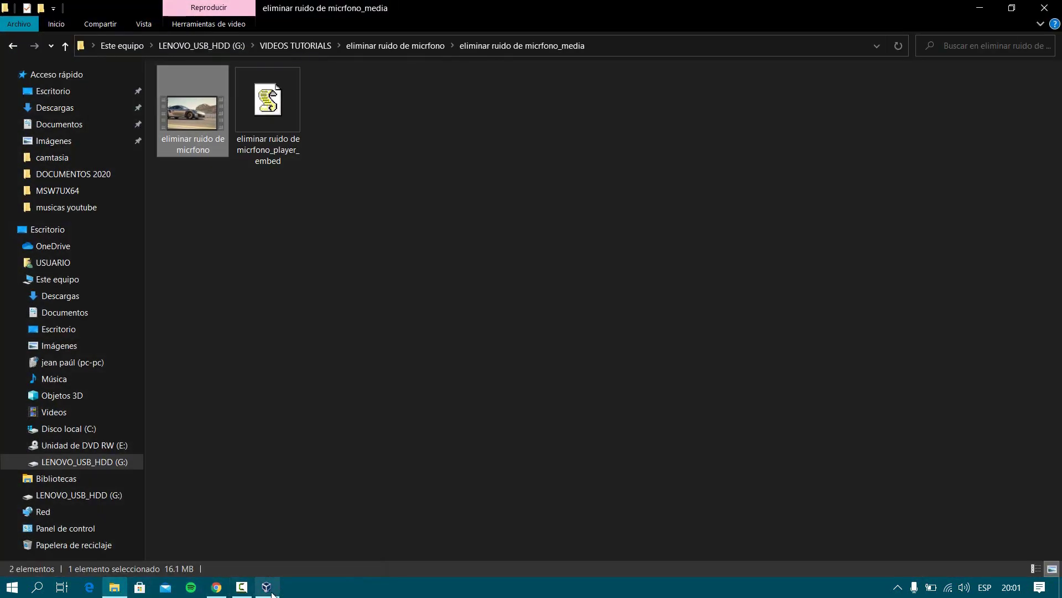
left_click(267, 587)
left_click(242, 587)
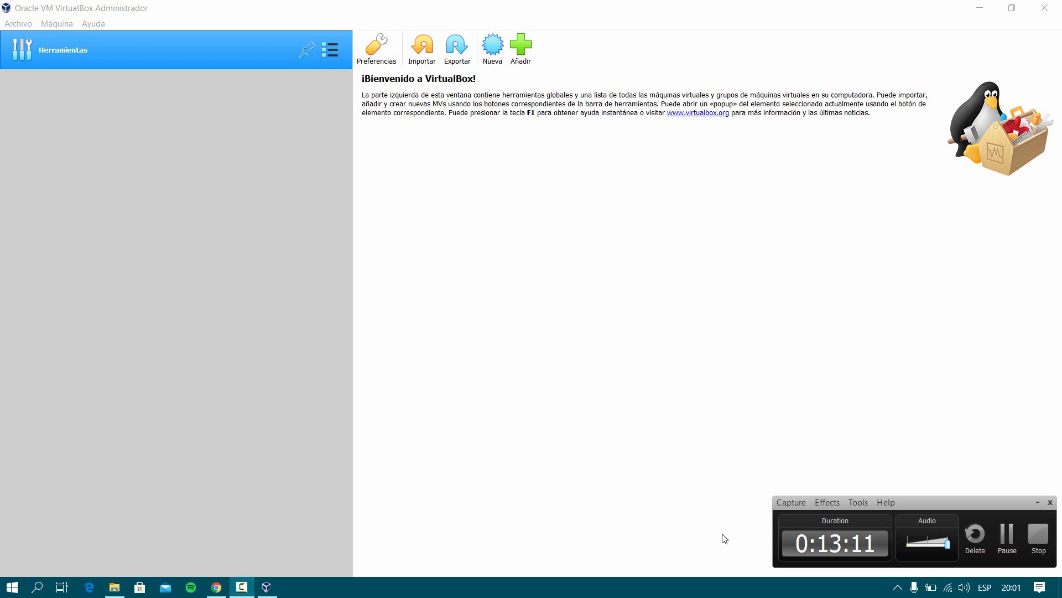
left_click(1007, 536)
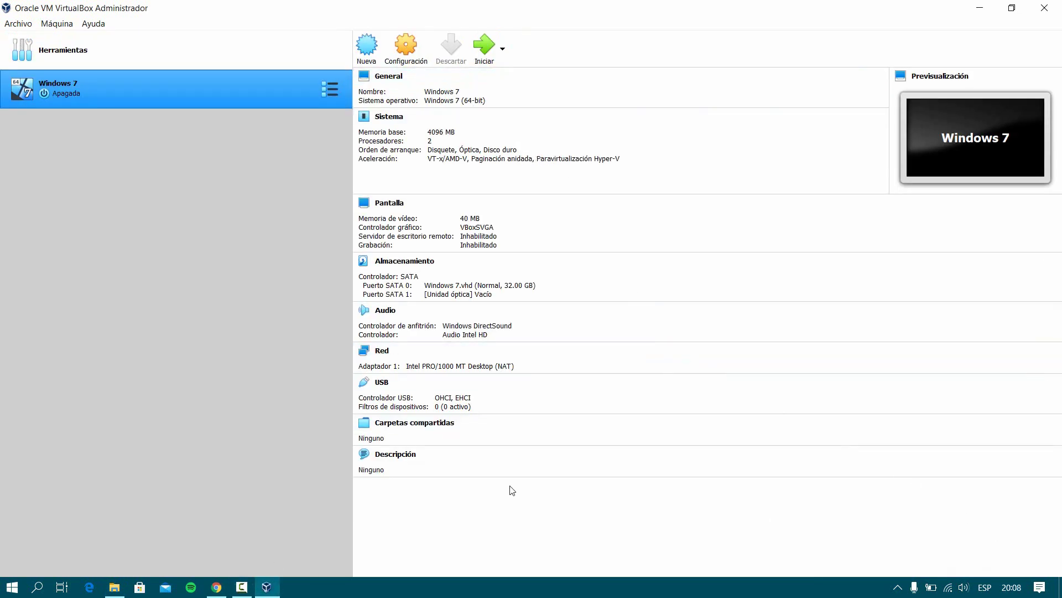
Start the Windows 7 virtual machine using MSW7UX64.iso as its startup disk.
left_click(485, 49)
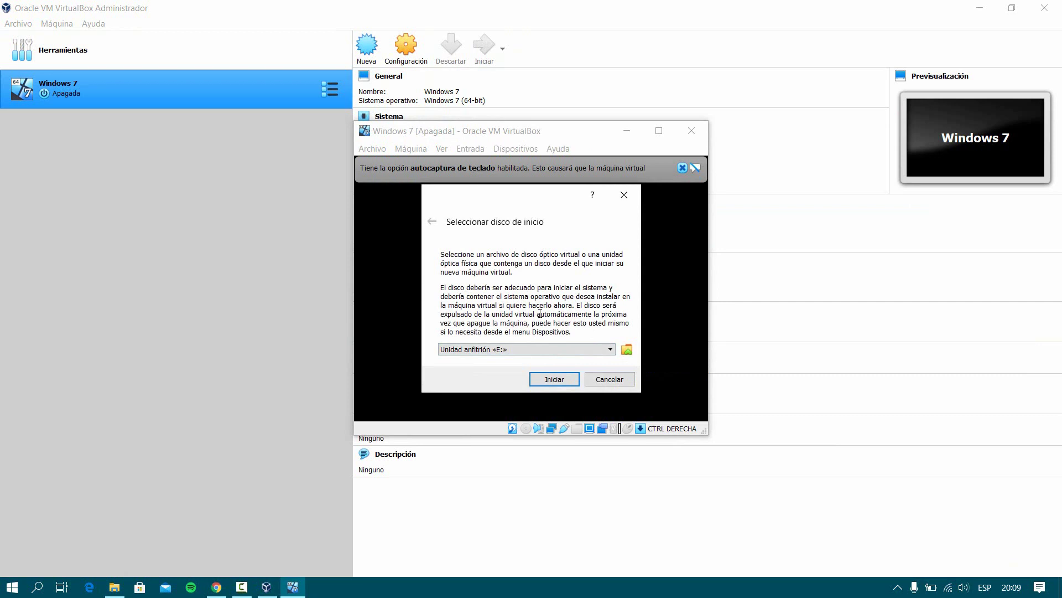
left_click(626, 351)
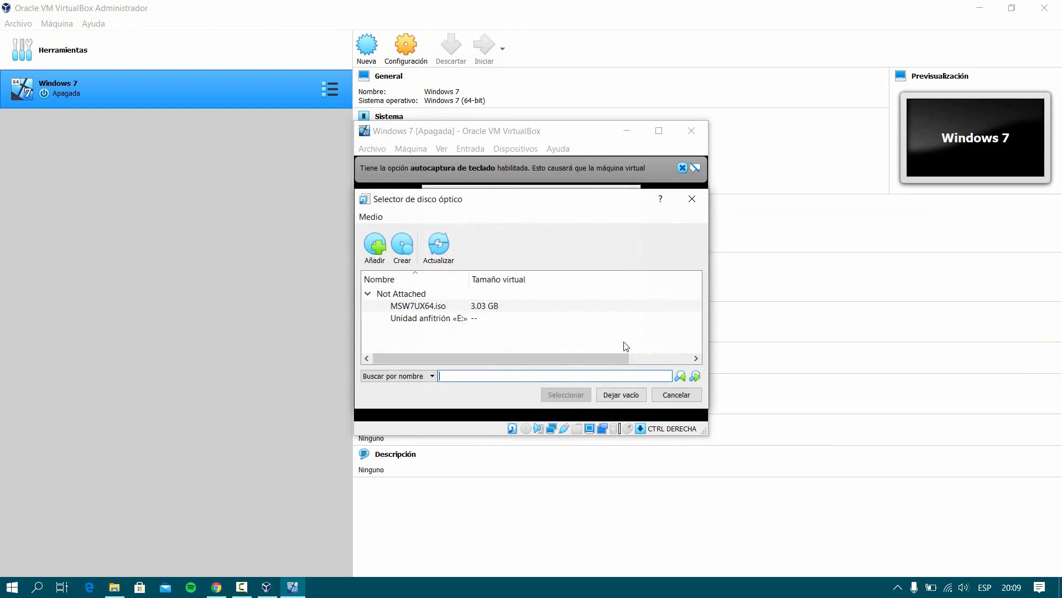
left_click(445, 309)
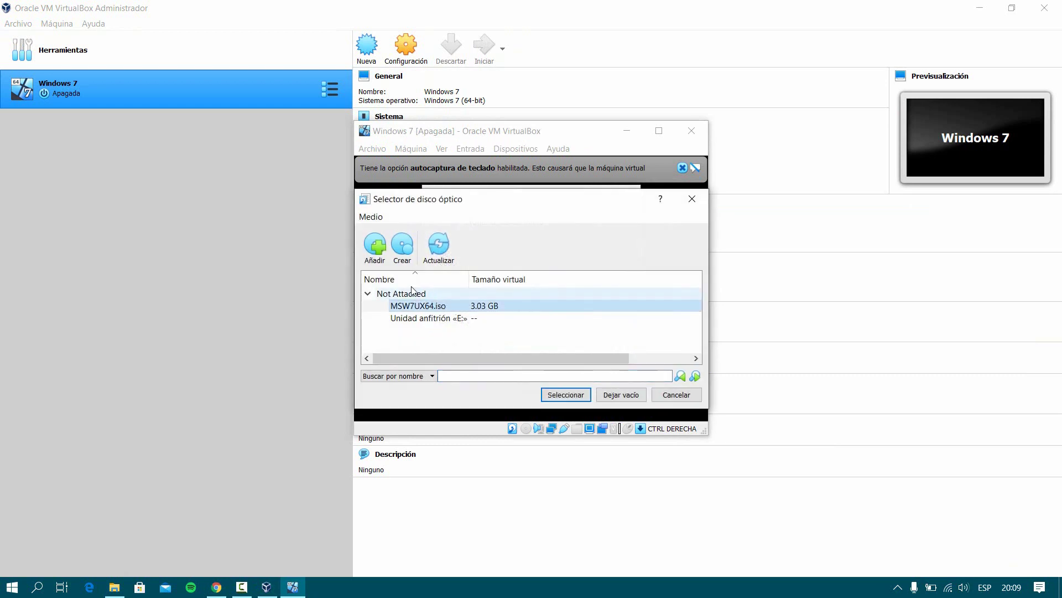
left_click(376, 247)
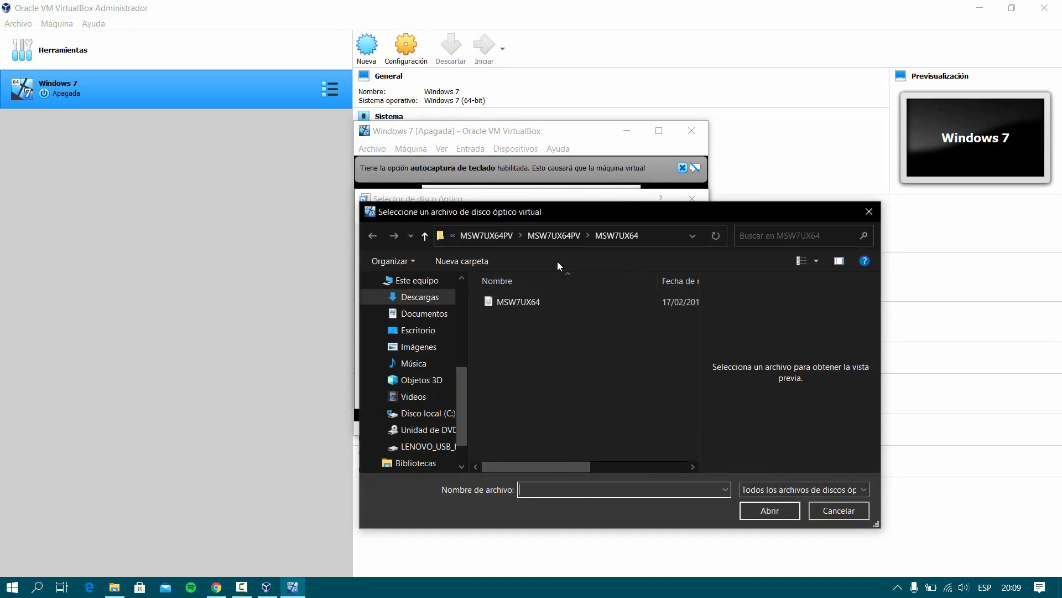
left_click(519, 305)
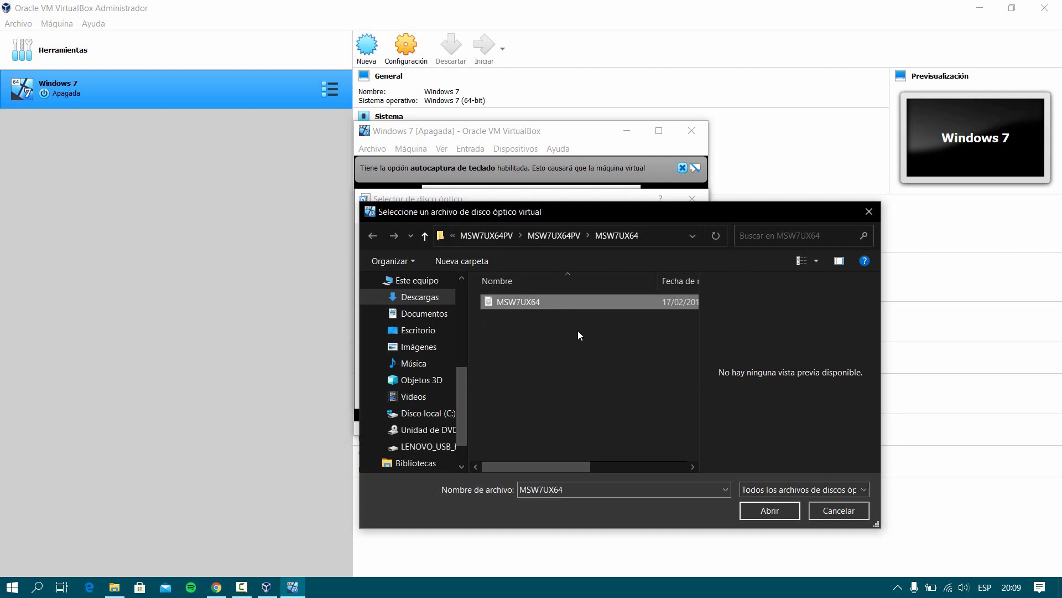
left_click(869, 212)
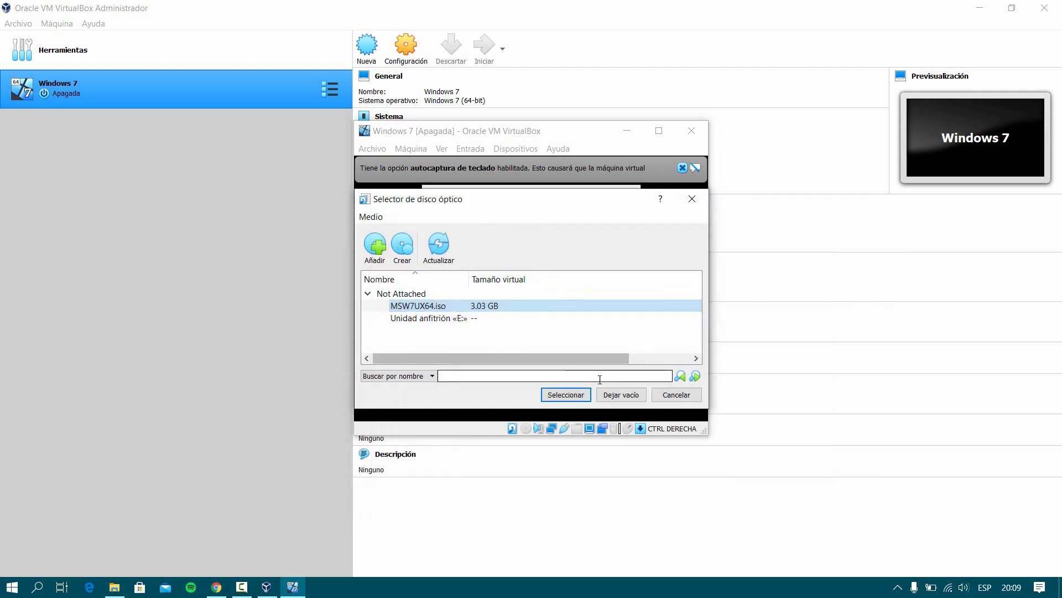
left_click(565, 395)
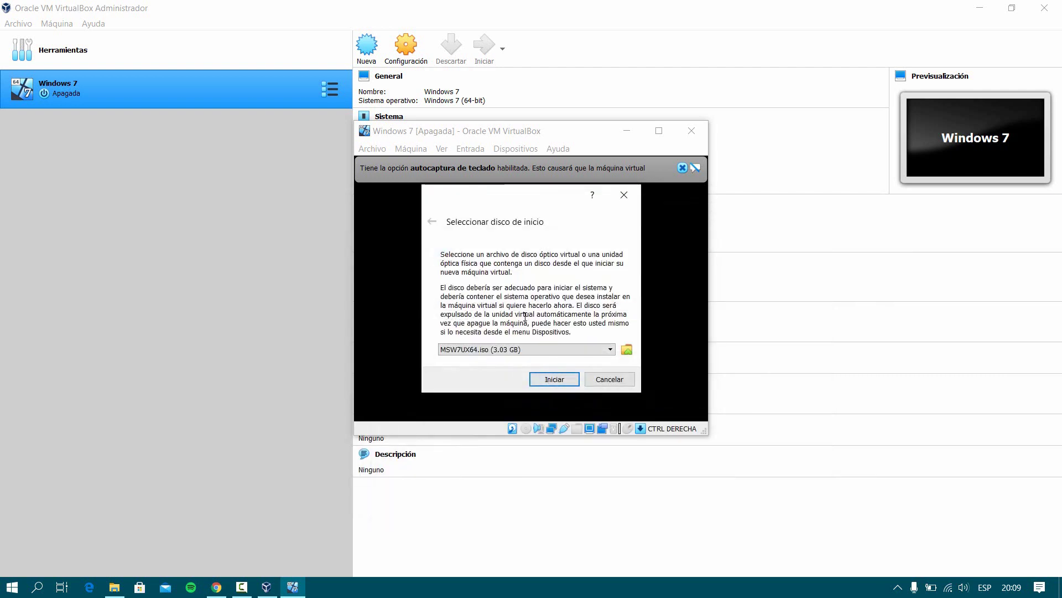
left_click(555, 379)
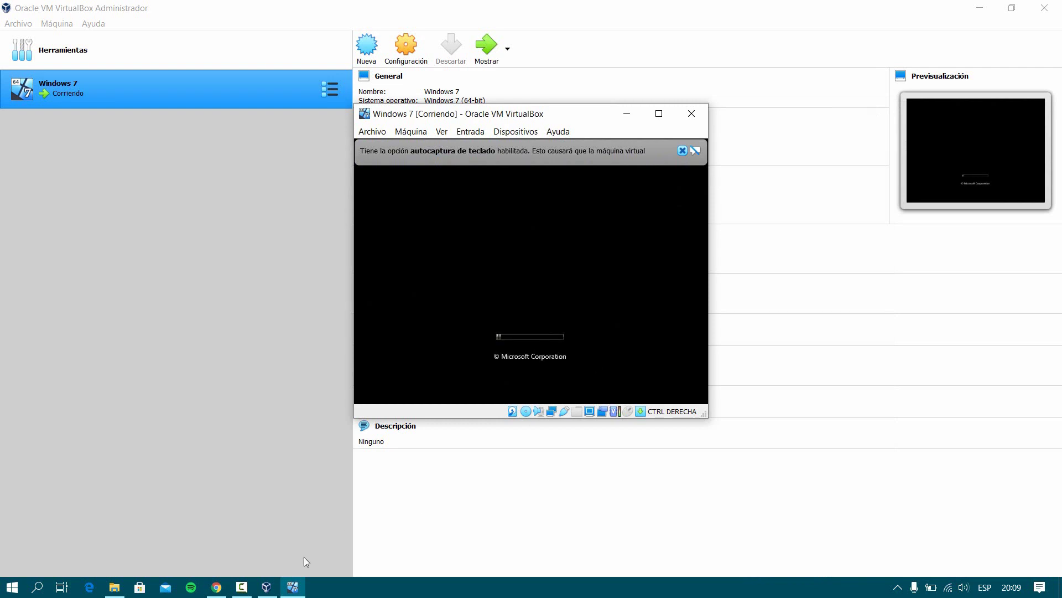
left_click(242, 588)
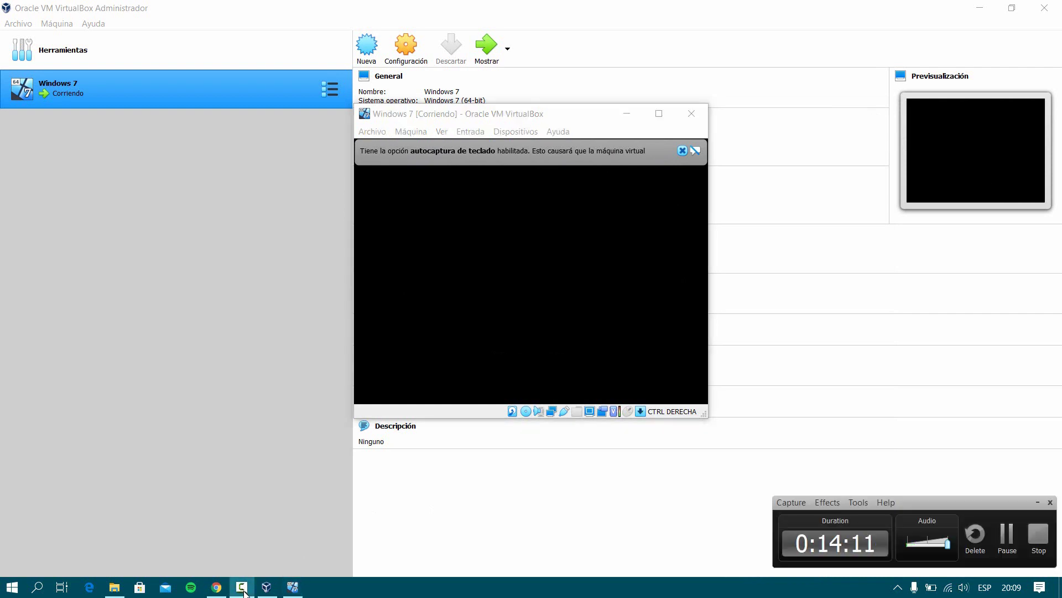
left_click(787, 397)
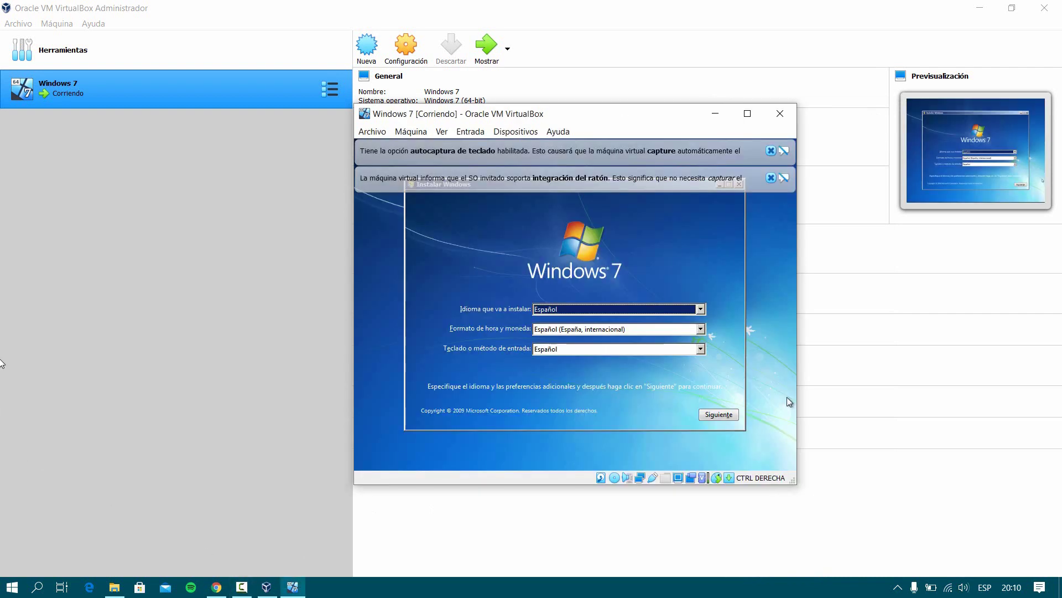
left_click(58, 171)
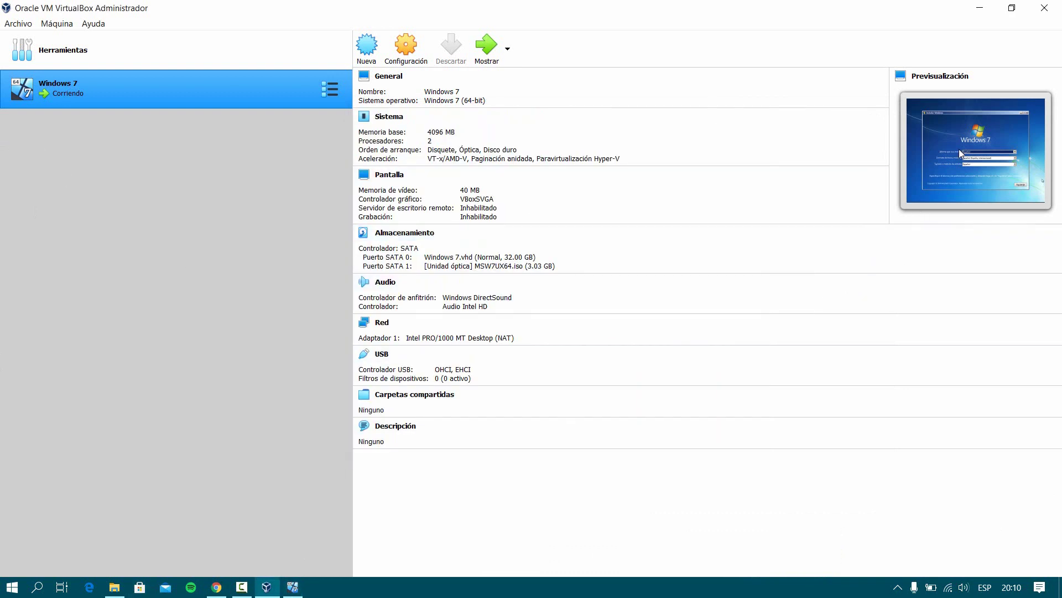
left_click(293, 587)
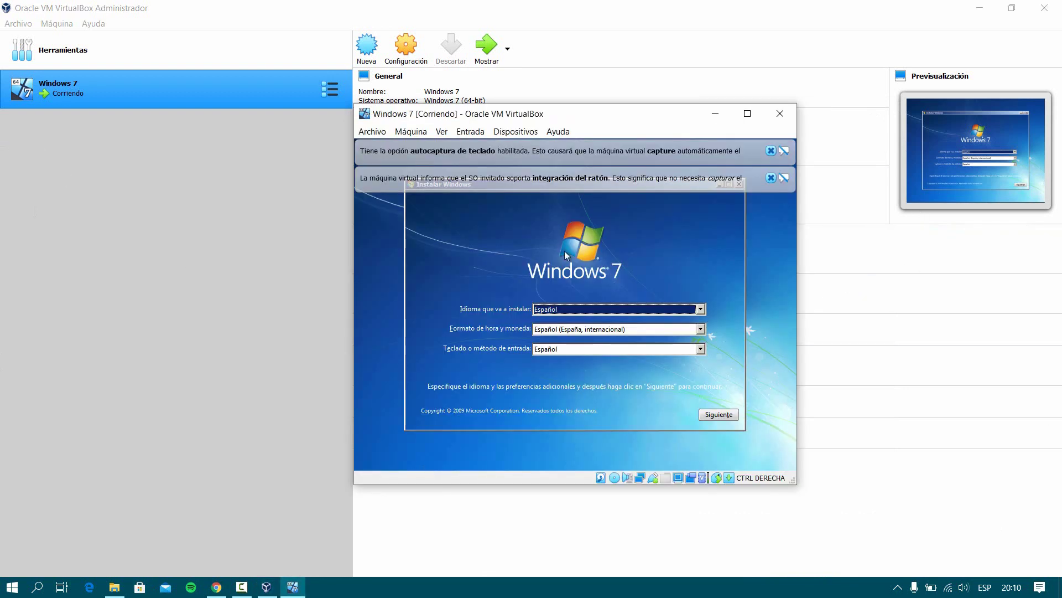
Set the time and currency format to Español (Perú) and begin the Windows 7 installation.
left_click(576, 329)
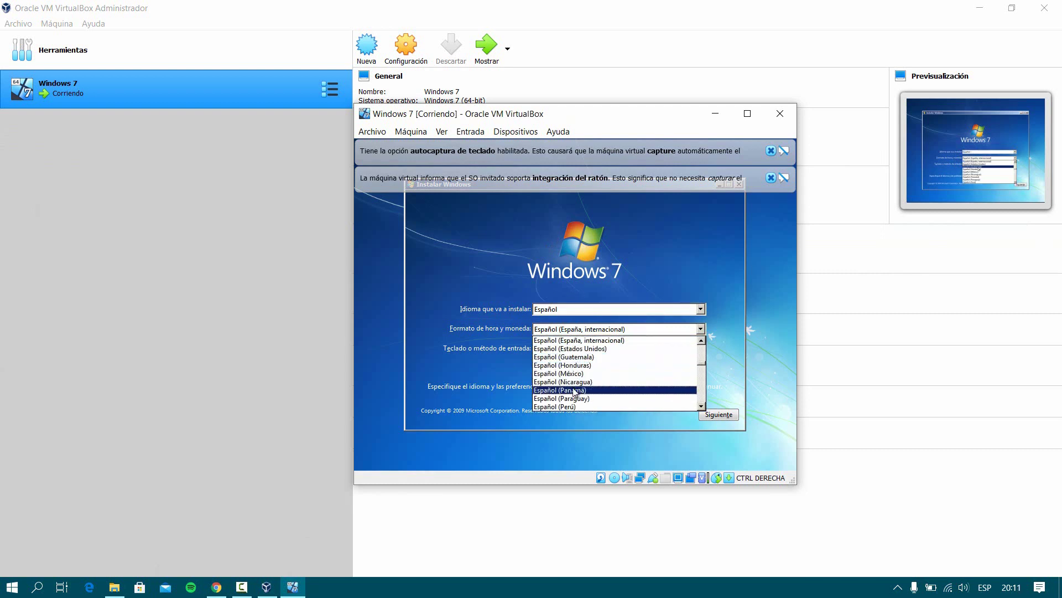
left_click(576, 406)
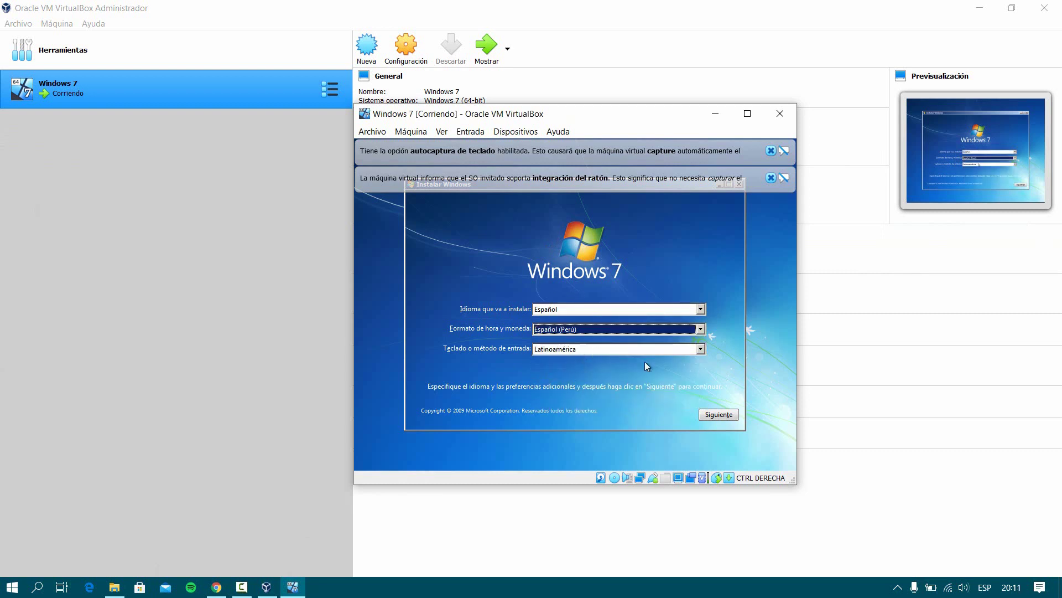
left_click(717, 414)
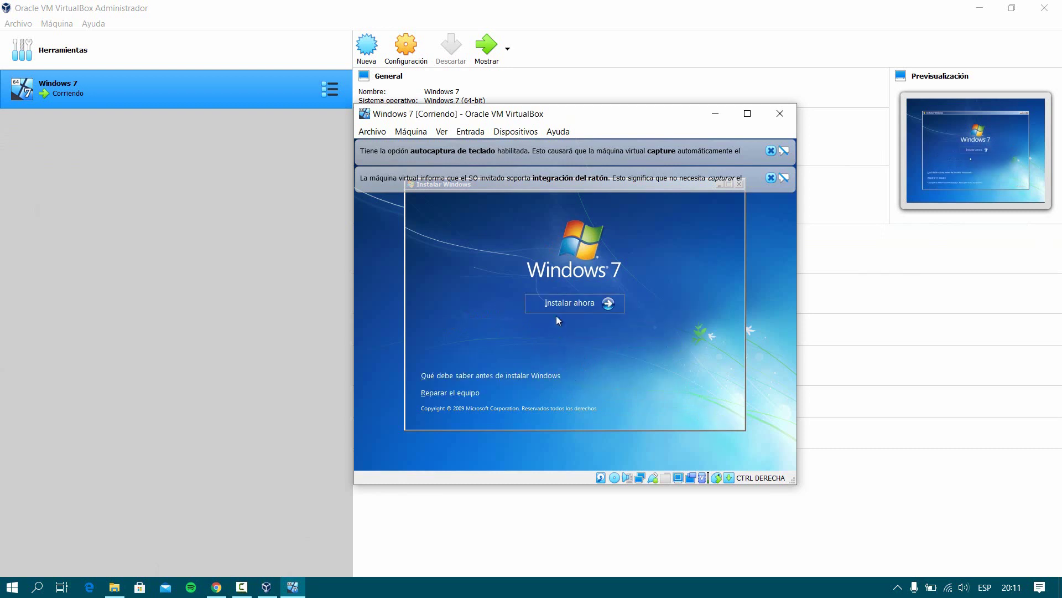
left_click(569, 302)
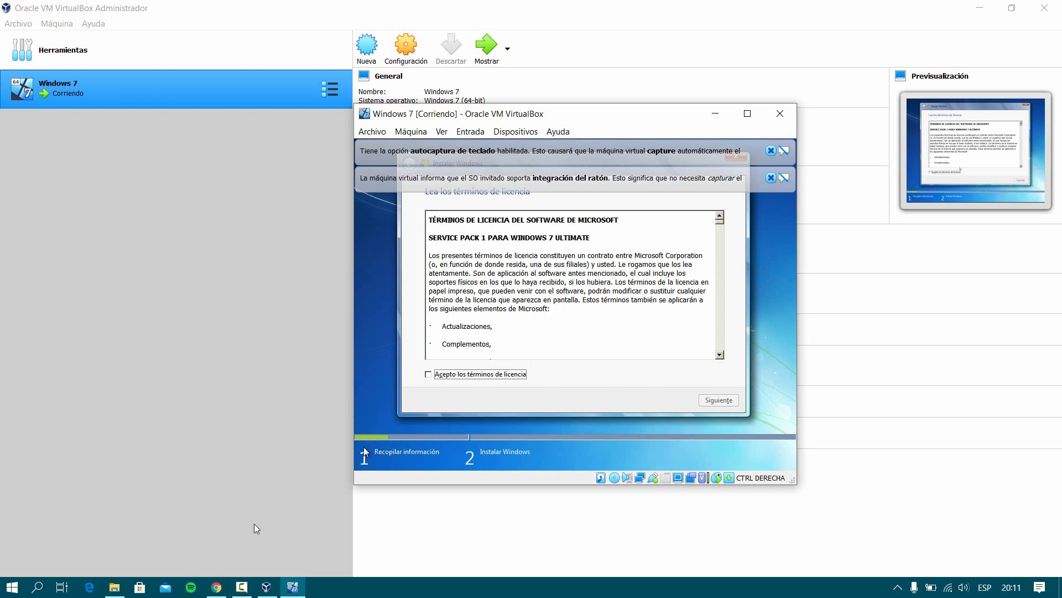
left_click(244, 589)
left_click(244, 588)
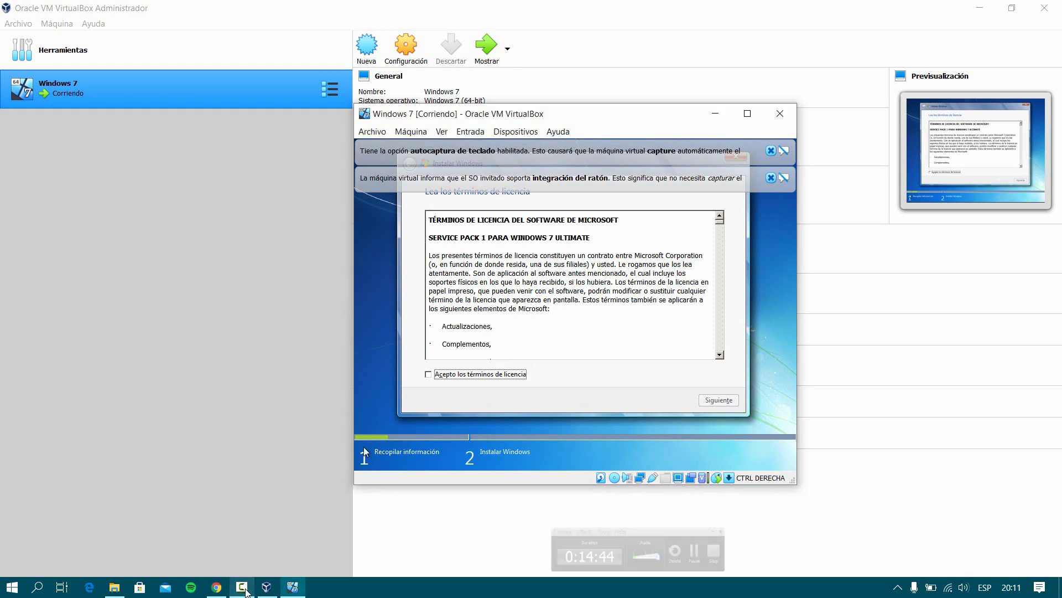
Accept the license terms and start a Personalizada (avanzada) installation on the unallocated space of disk 0.
left_click(482, 377)
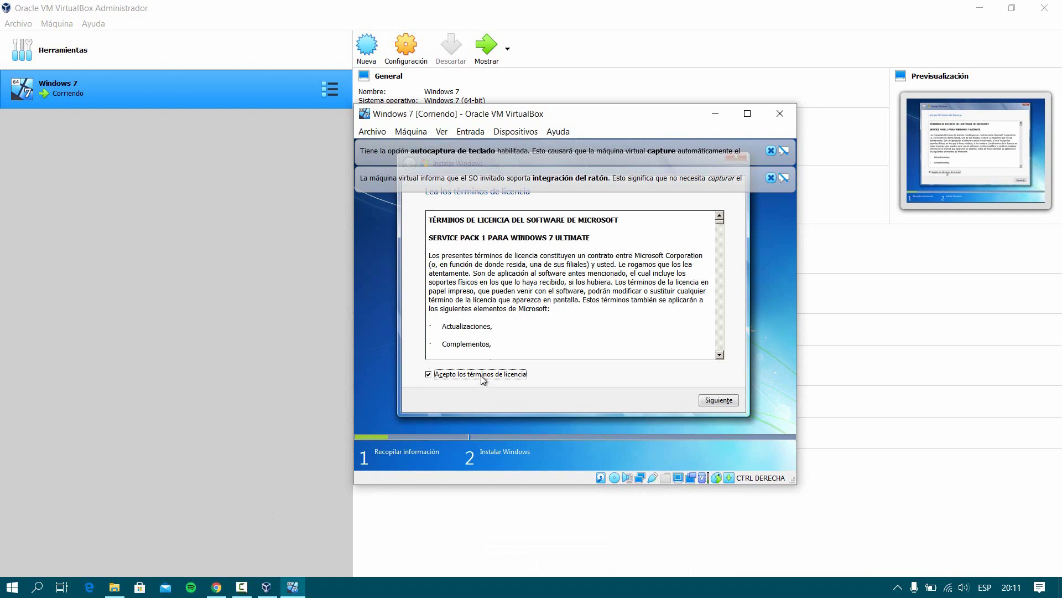
left_click(708, 404)
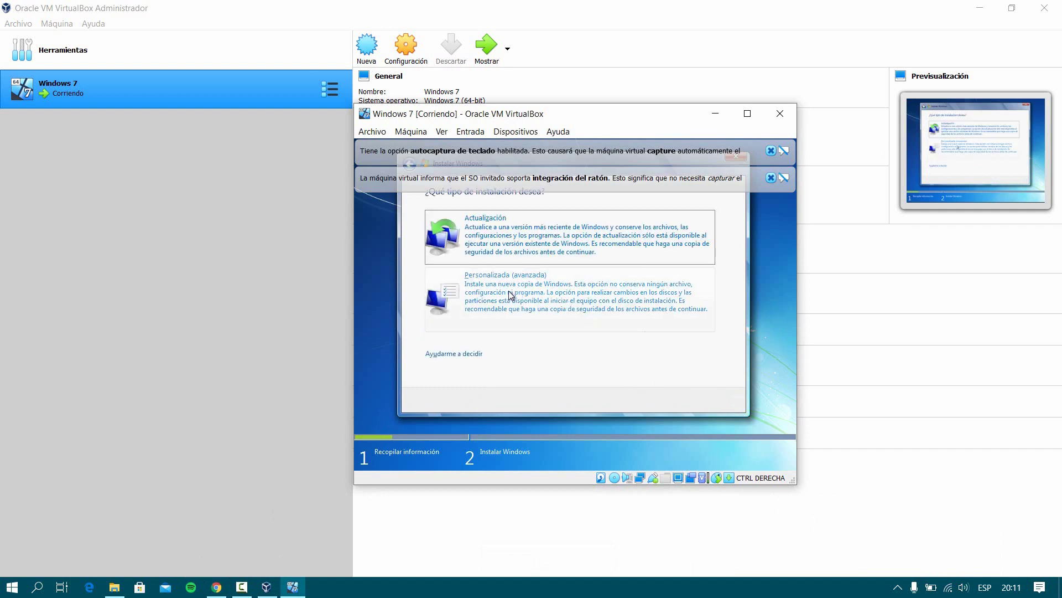
left_click(487, 298)
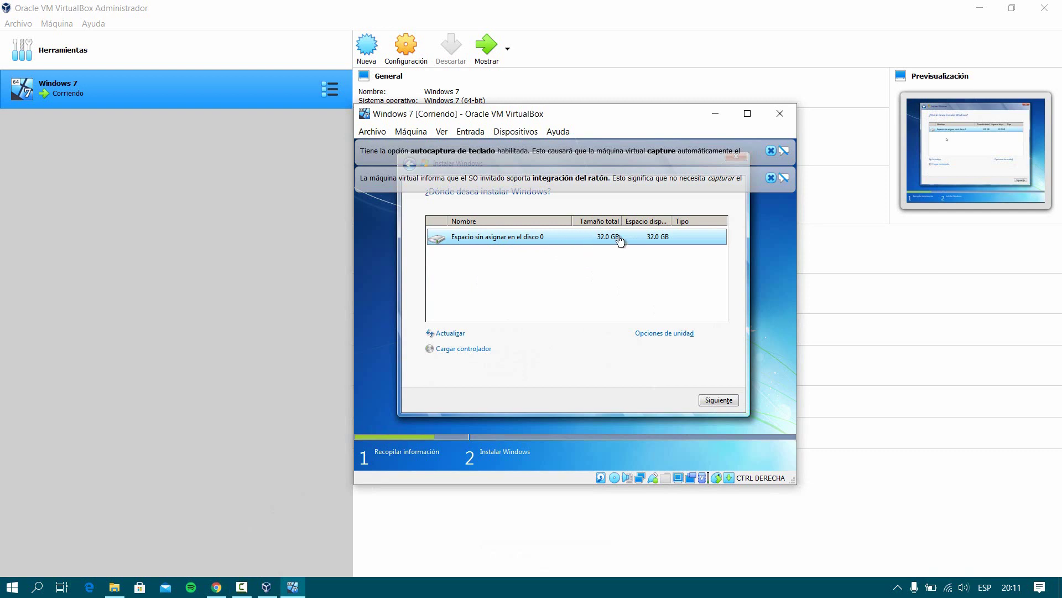
left_click(714, 400)
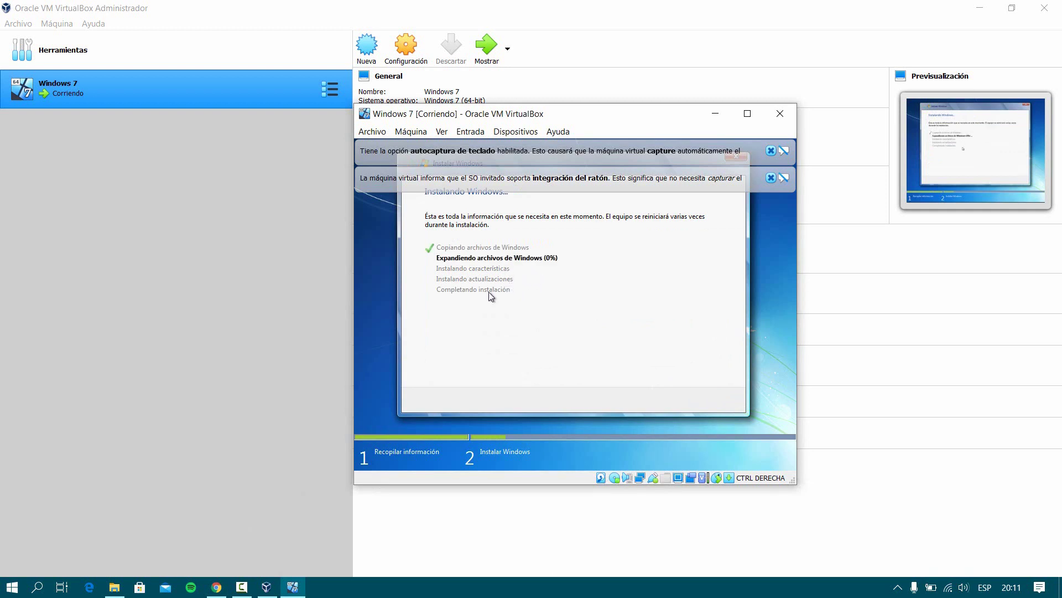
Restart the virtual machine immediately to continue the Windows 7 installation.
left_click(242, 586)
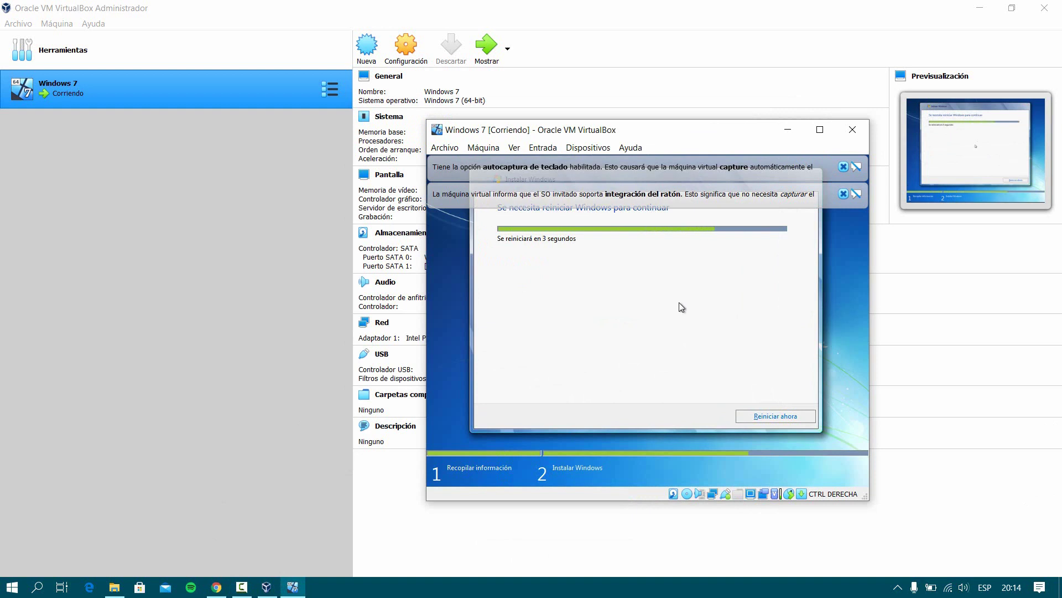
left_click(767, 418)
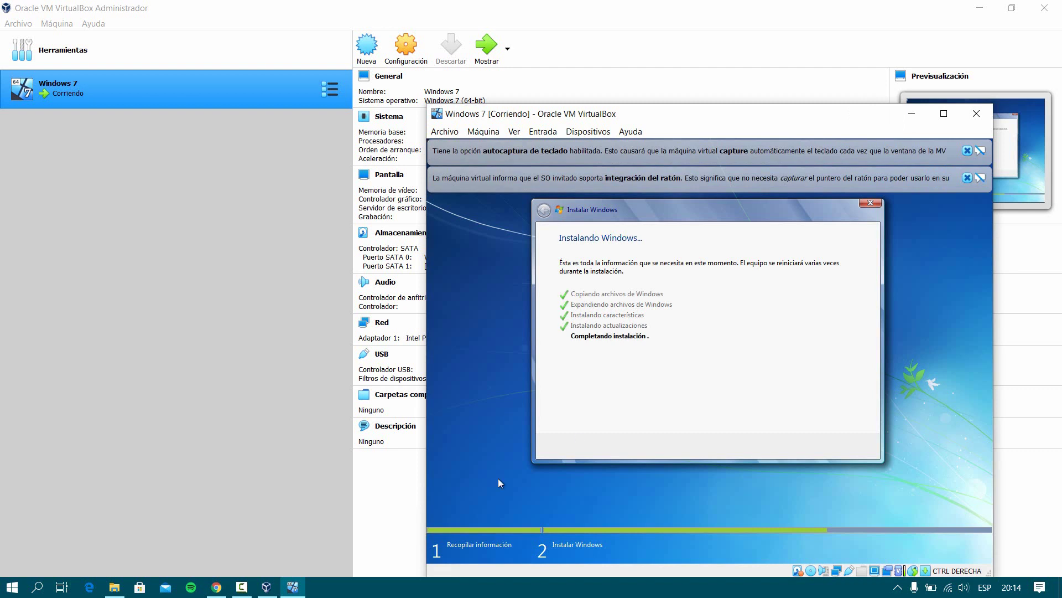
left_click(242, 586)
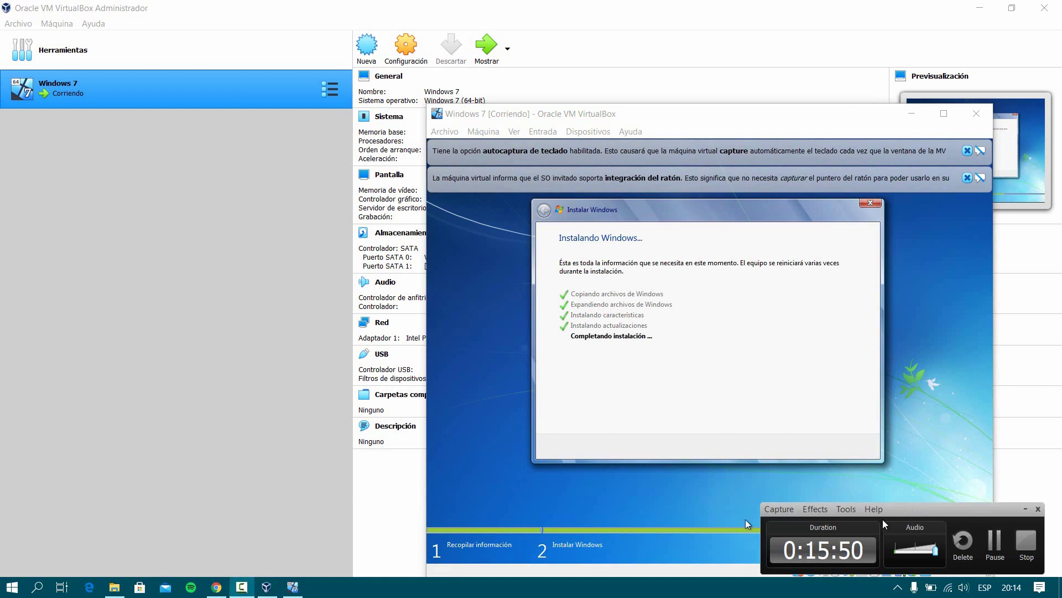
left_click(994, 544)
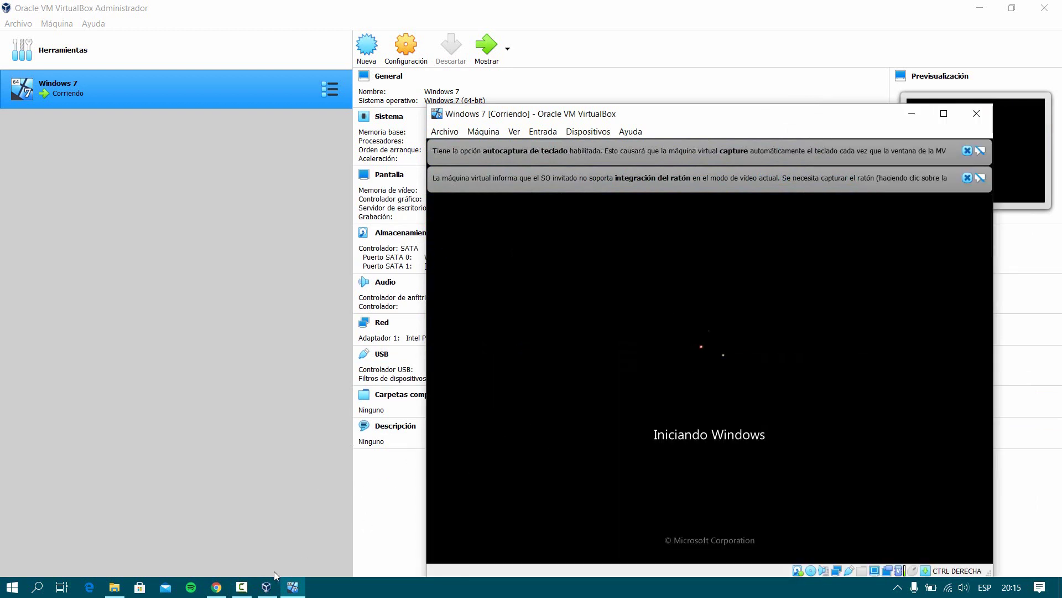
left_click(241, 587)
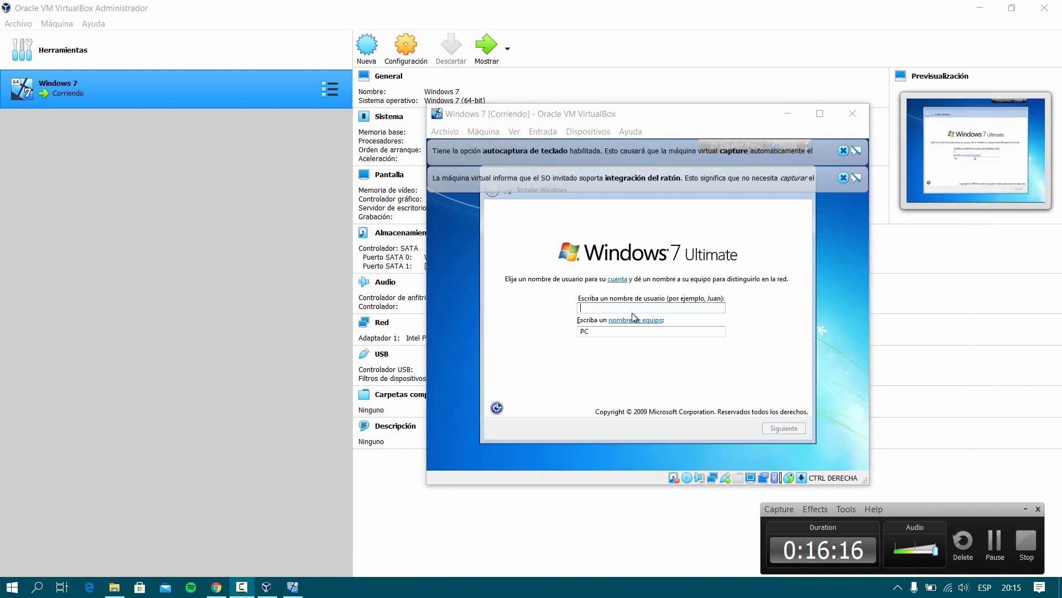
key("alt+e")
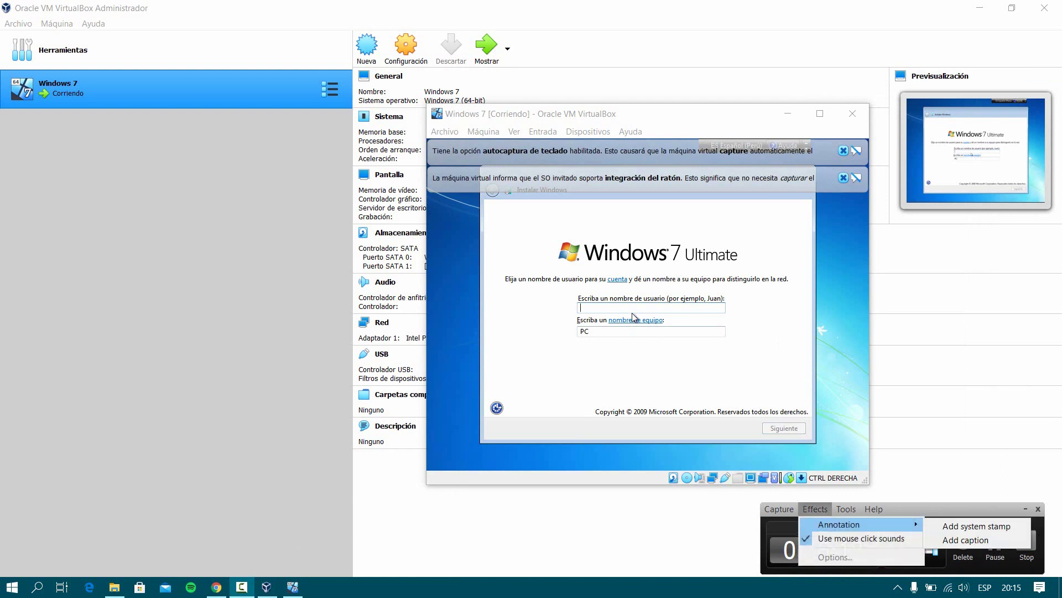
Enter the account user name, keep the suggested computer name, and continue with the product key left blank.
left_click(620, 309)
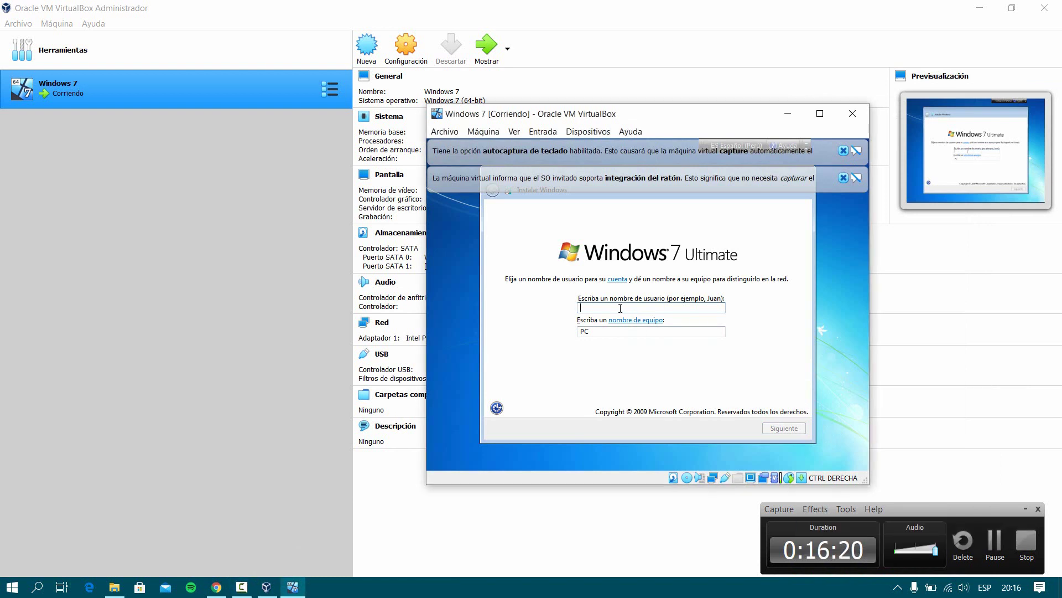
type("JEAN")
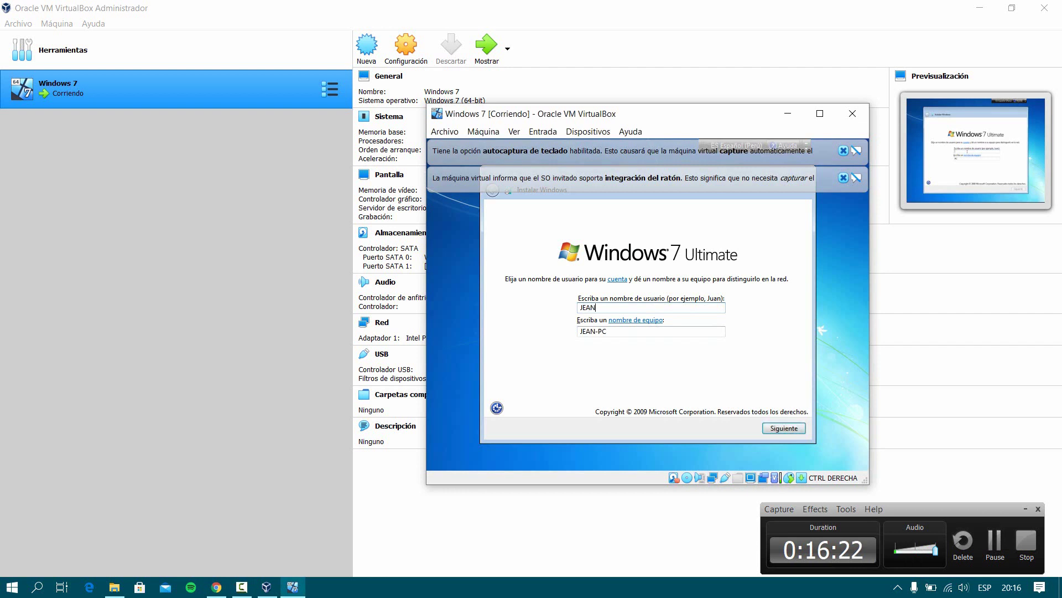
left_click(784, 428)
left_click(784, 428)
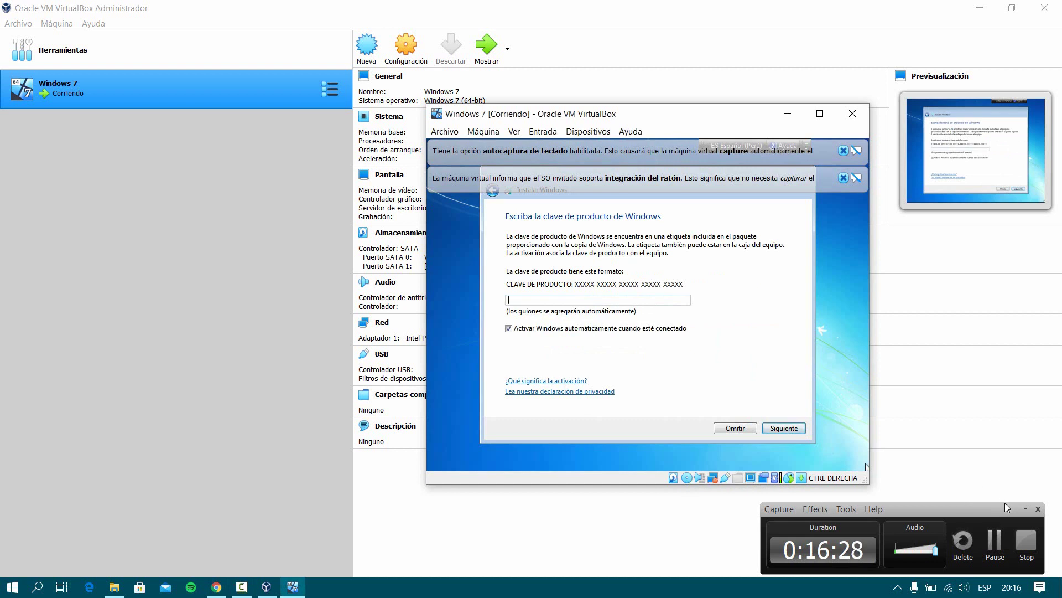
left_click(1025, 508)
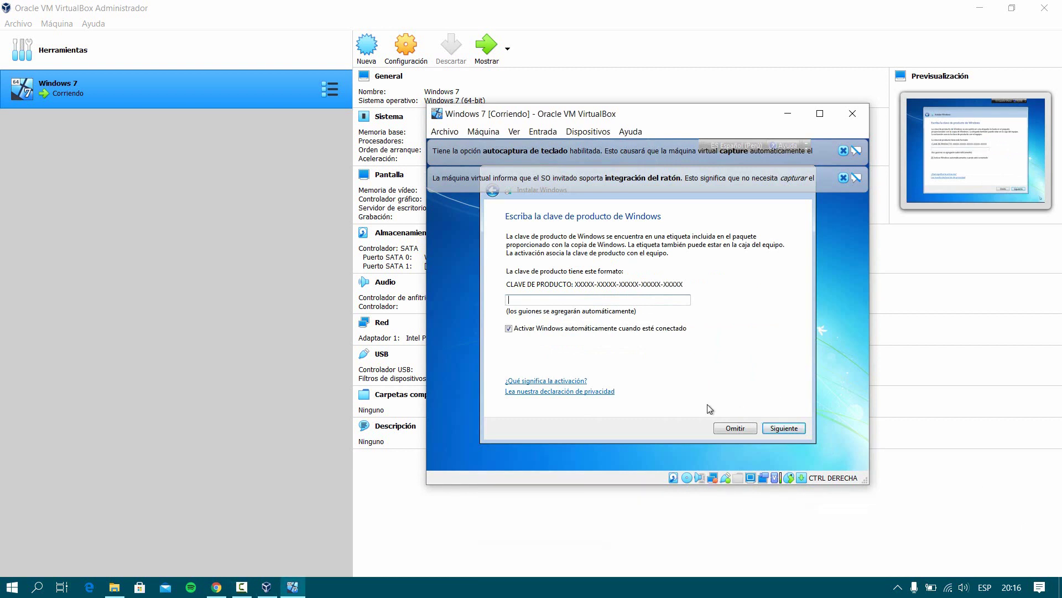
left_click(783, 430)
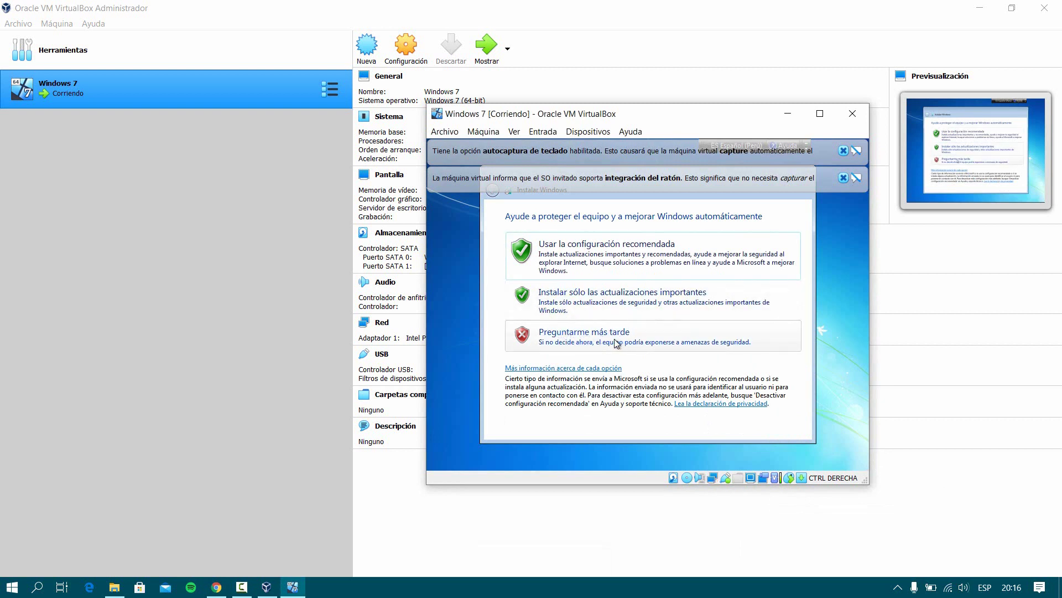
Choose Preguntarme más tarde for the update settings and accept the (UTC-05:00) Bogotá, Lima, Quito time zone.
left_click(602, 338)
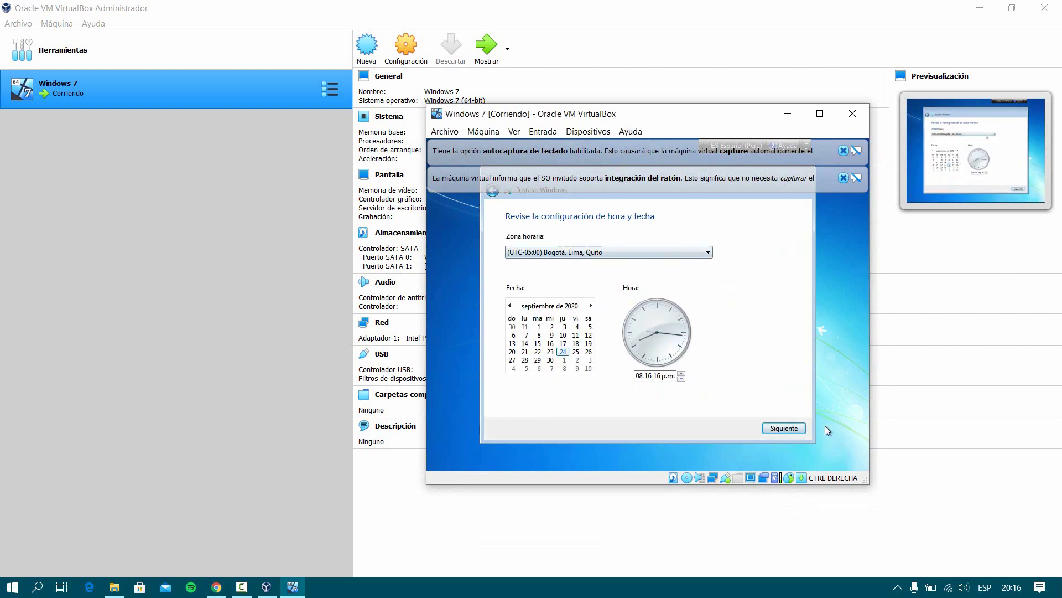
left_click(783, 428)
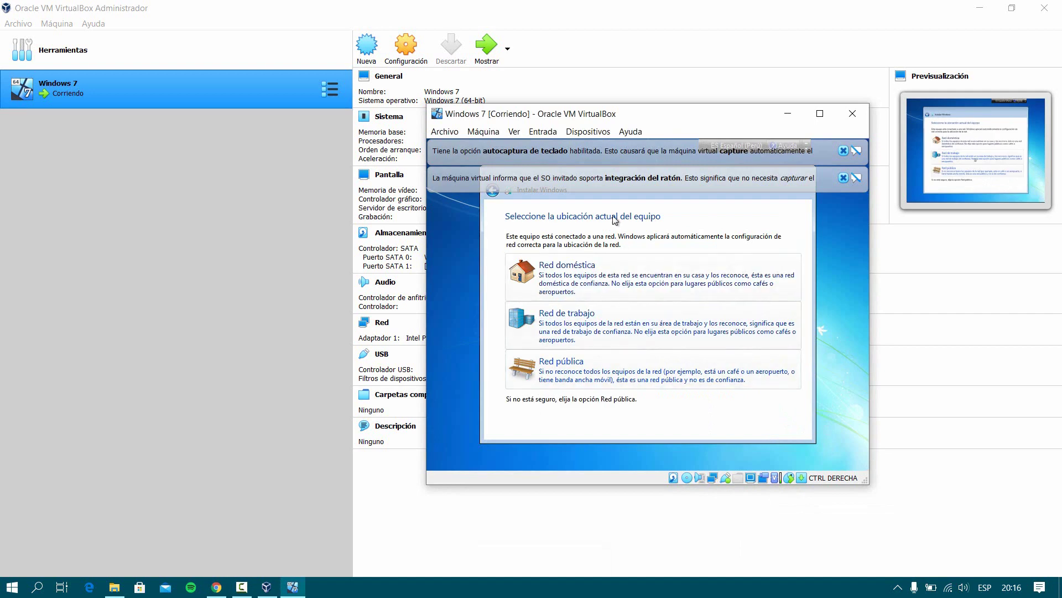
left_click_drag(726, 115, 657, 116)
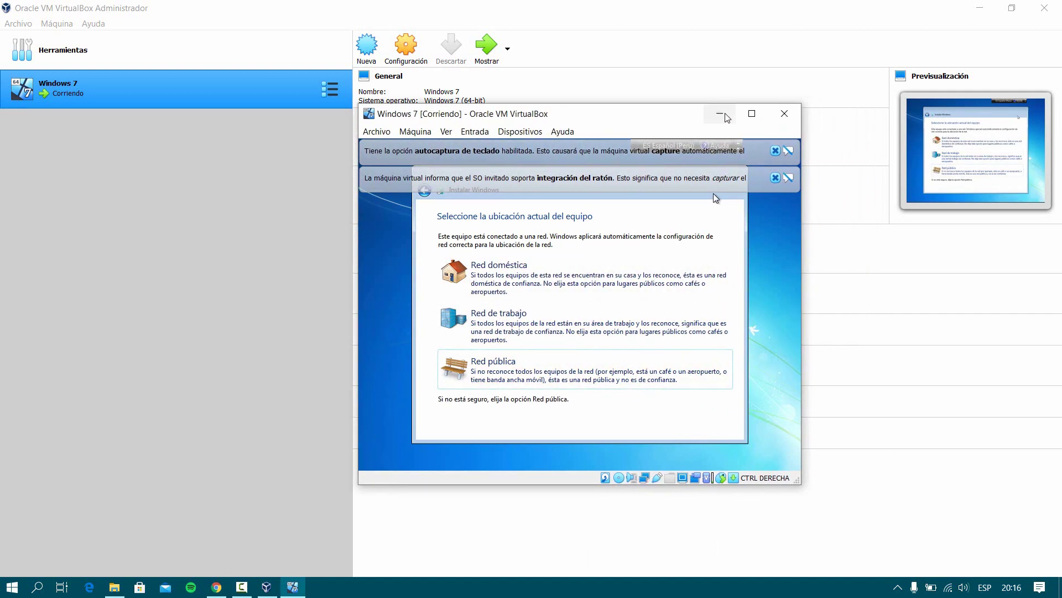
Choose Red pública as the computer's current network location in the maximized virtual machine window.
left_click(752, 114)
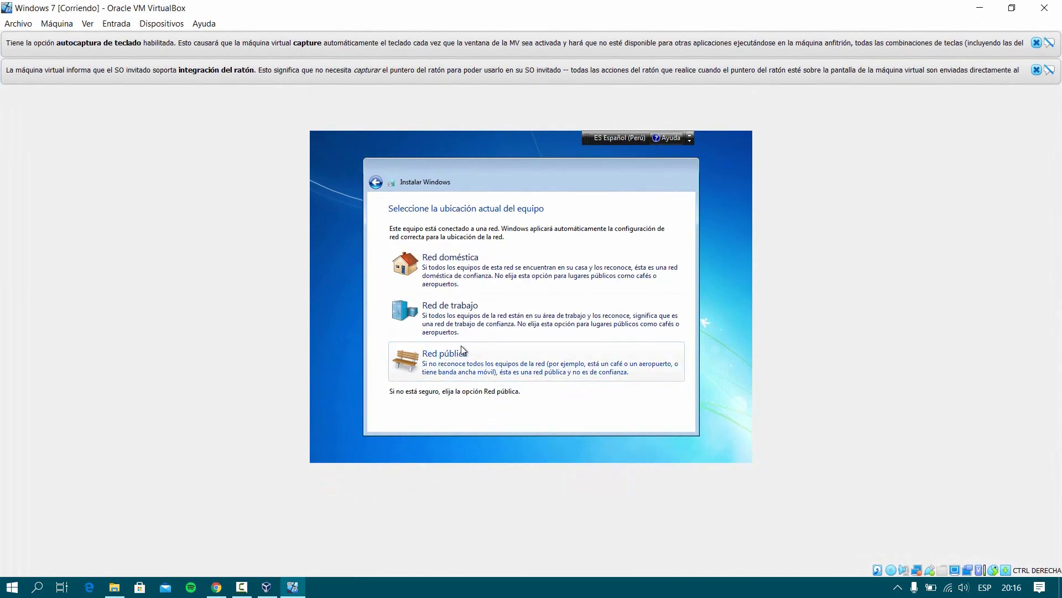
left_click(460, 346)
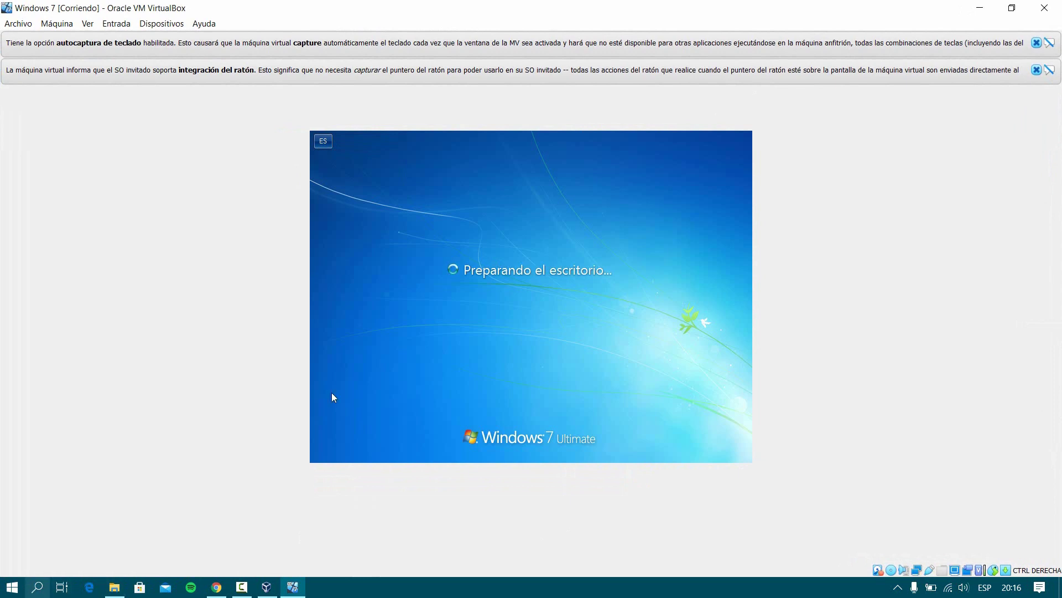
Minimize the VirtualBox manager behind the virtual machine and maximize the Windows 7 virtual machine window again.
left_click_drag(929, 18, 779, 194)
left_click(985, 23)
left_click(980, 8)
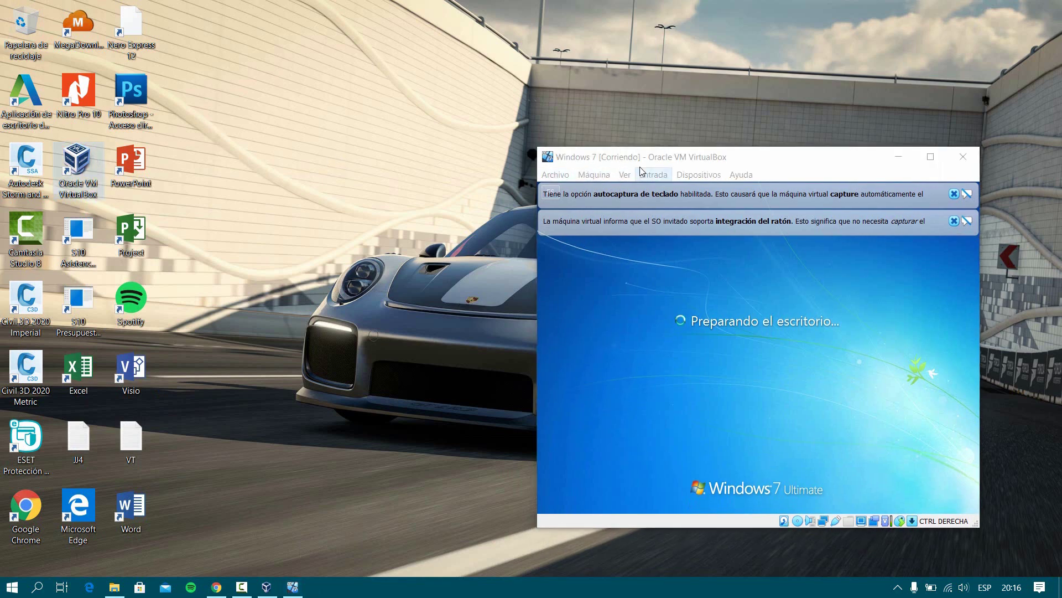
left_click_drag(675, 156, 434, 151)
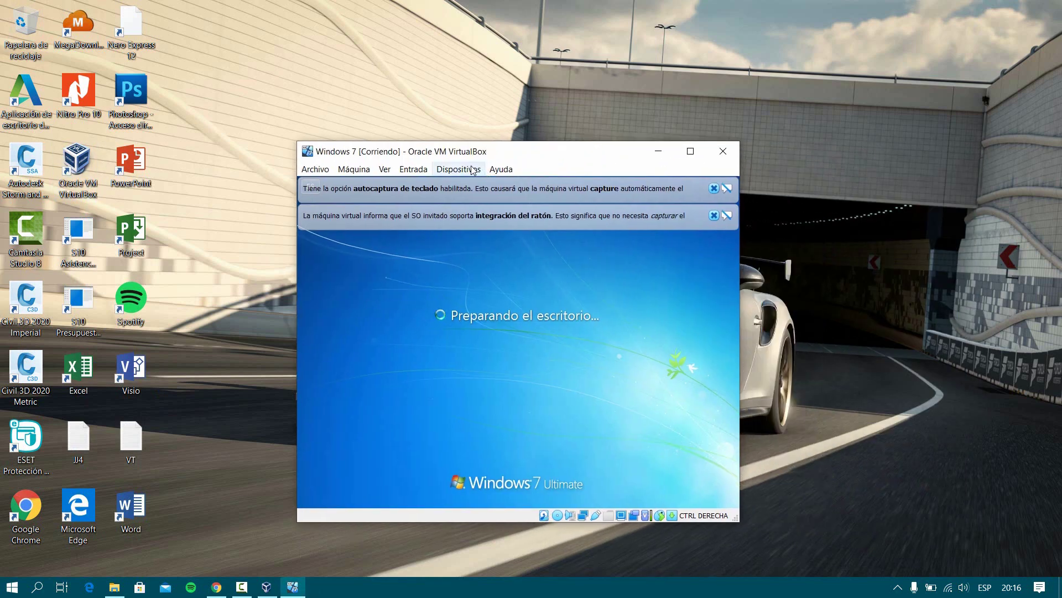
left_click(691, 151)
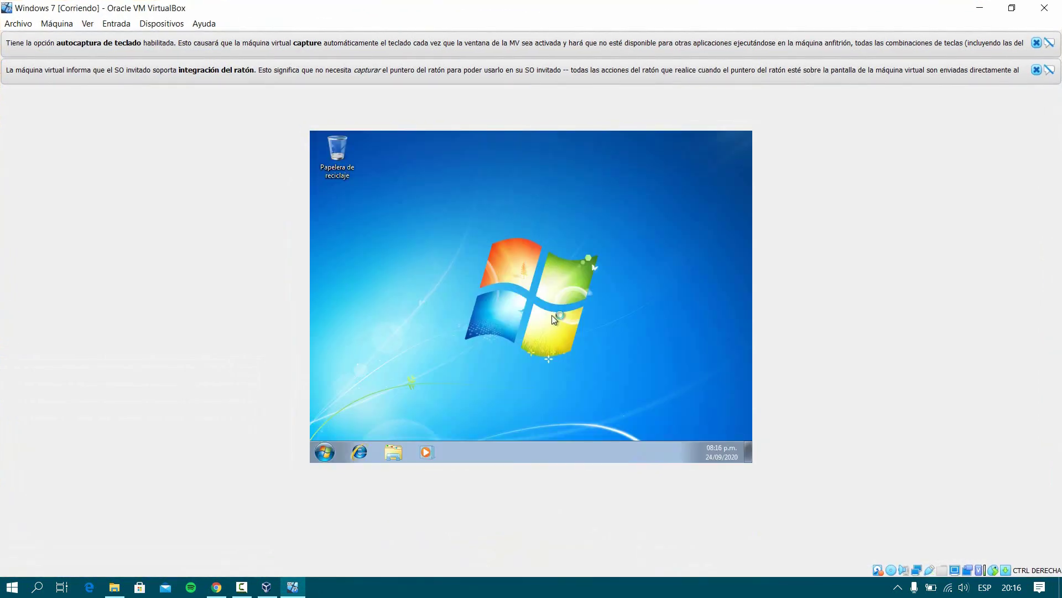
Open the Pantalla settings from the guest desktop's Personalización options.
right_click(432, 234)
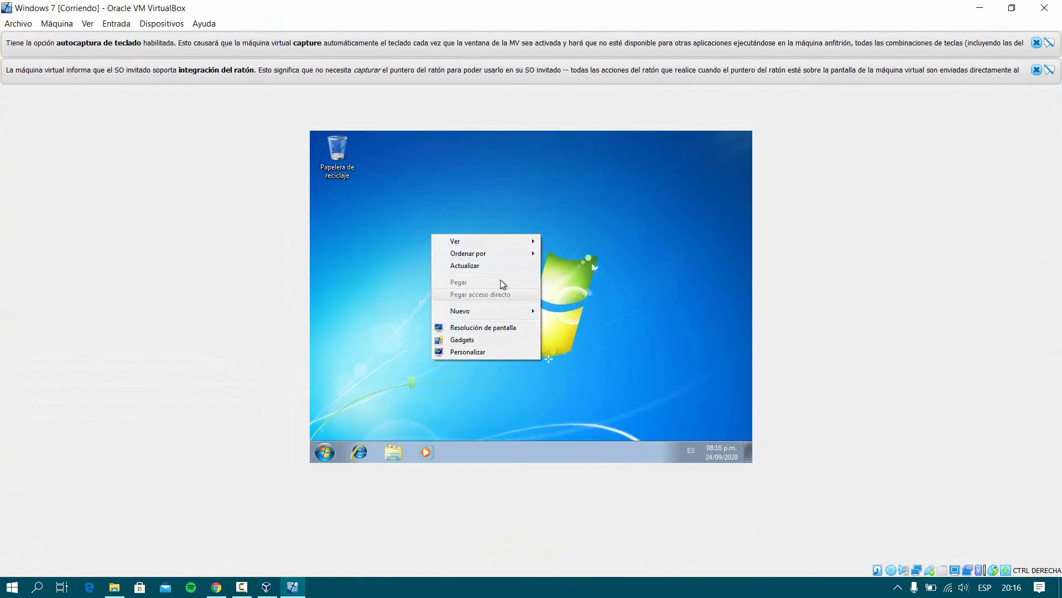
left_click(566, 177)
right_click(521, 189)
left_click(553, 307)
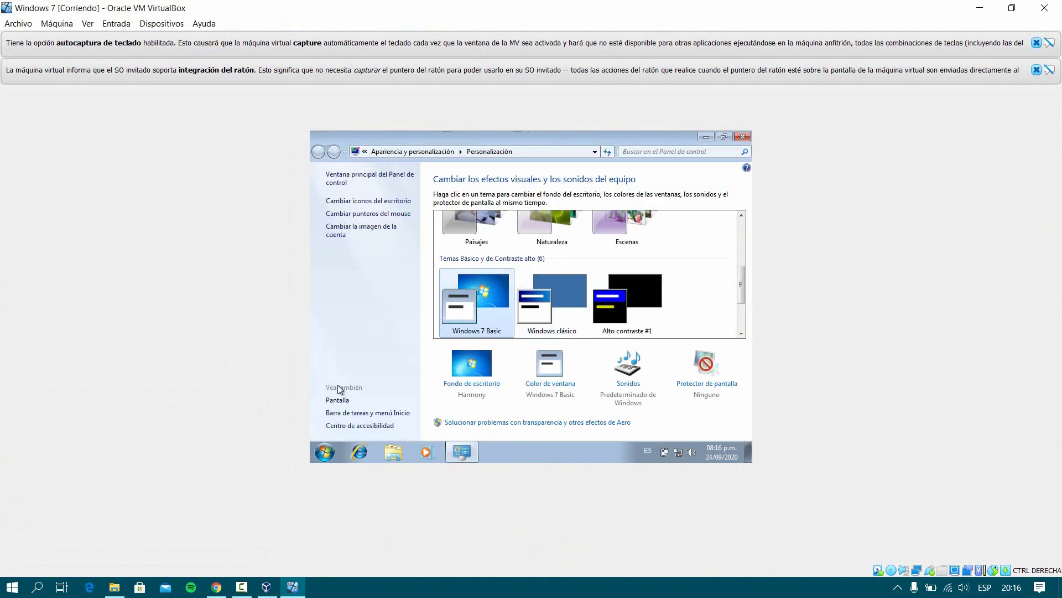
left_click(336, 400)
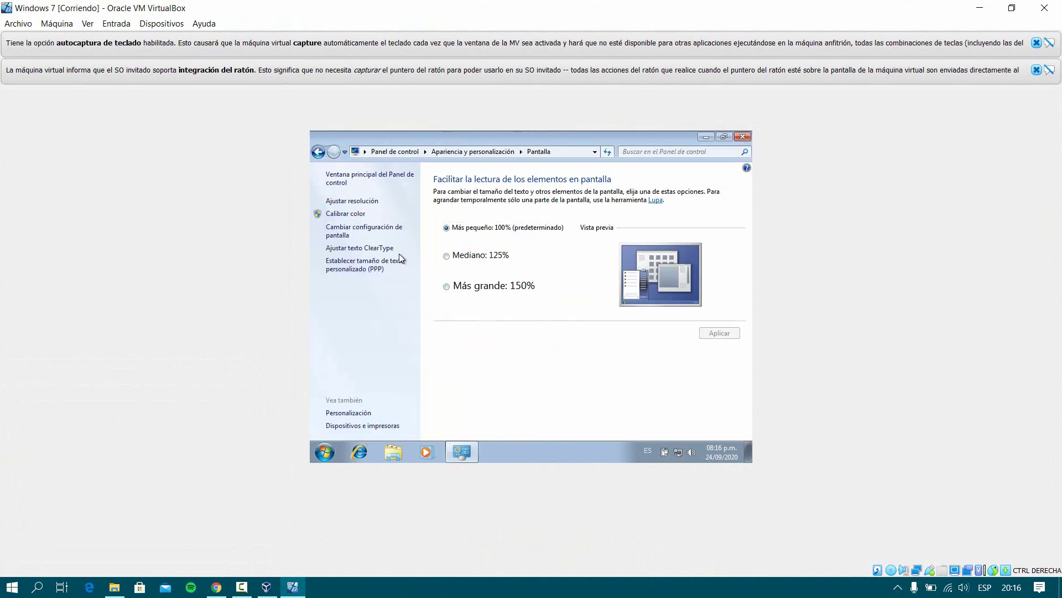
Set the guest's screen resolution to 1280 × 1024 and keep the new display configuration.
left_click(354, 201)
left_click(469, 287)
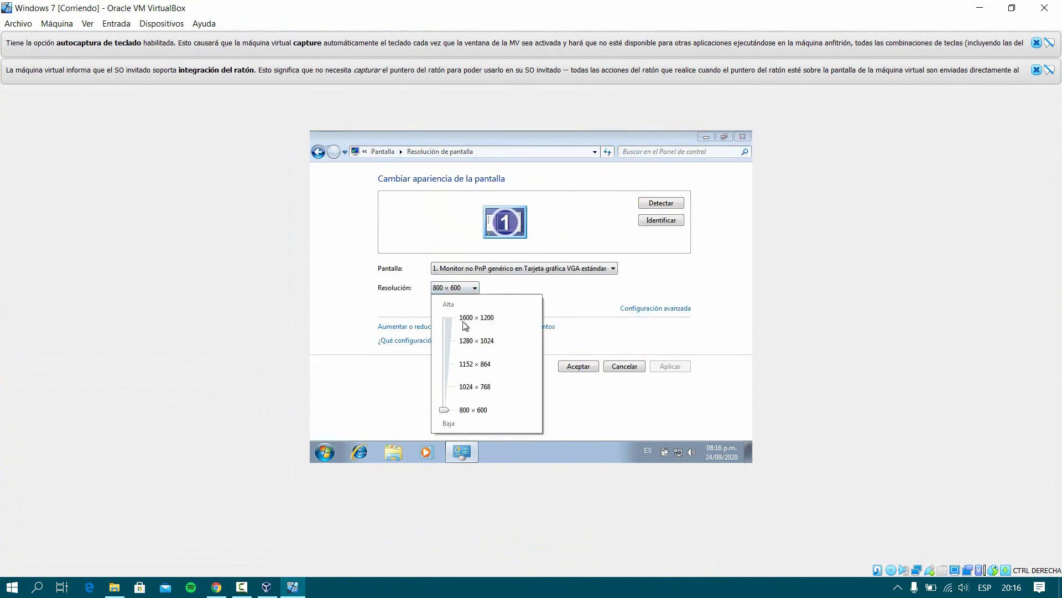
left_click(468, 341)
left_click(667, 368)
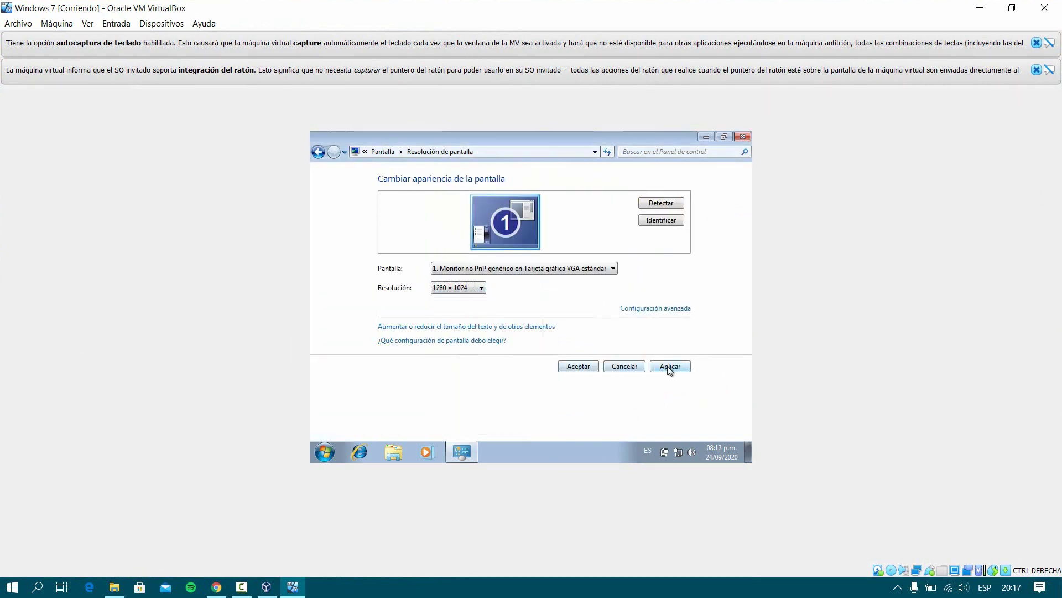
left_click(585, 368)
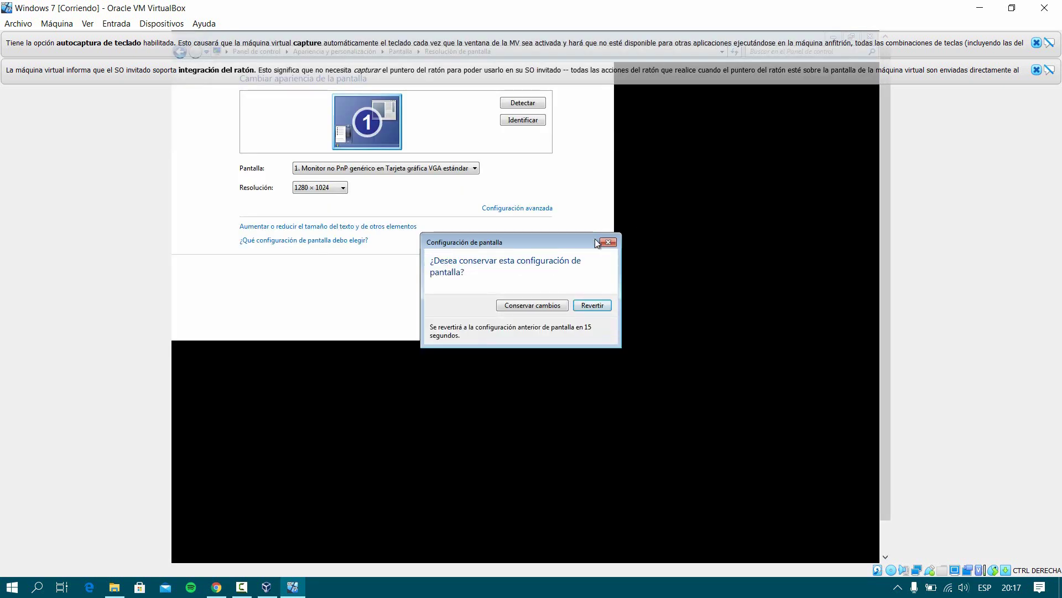
left_click(531, 305)
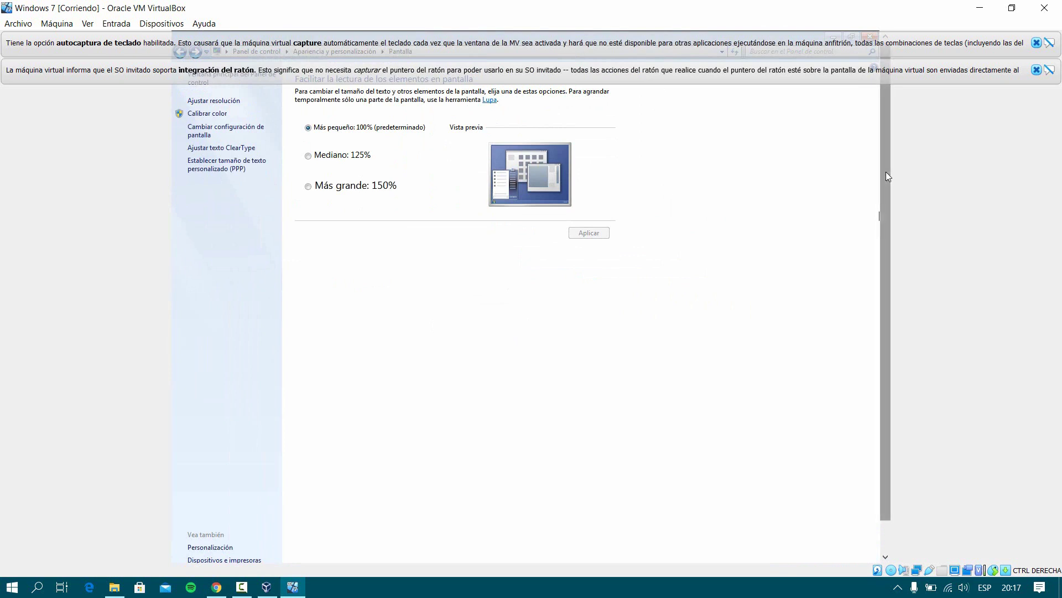
left_click_drag(885, 172, 885, 196)
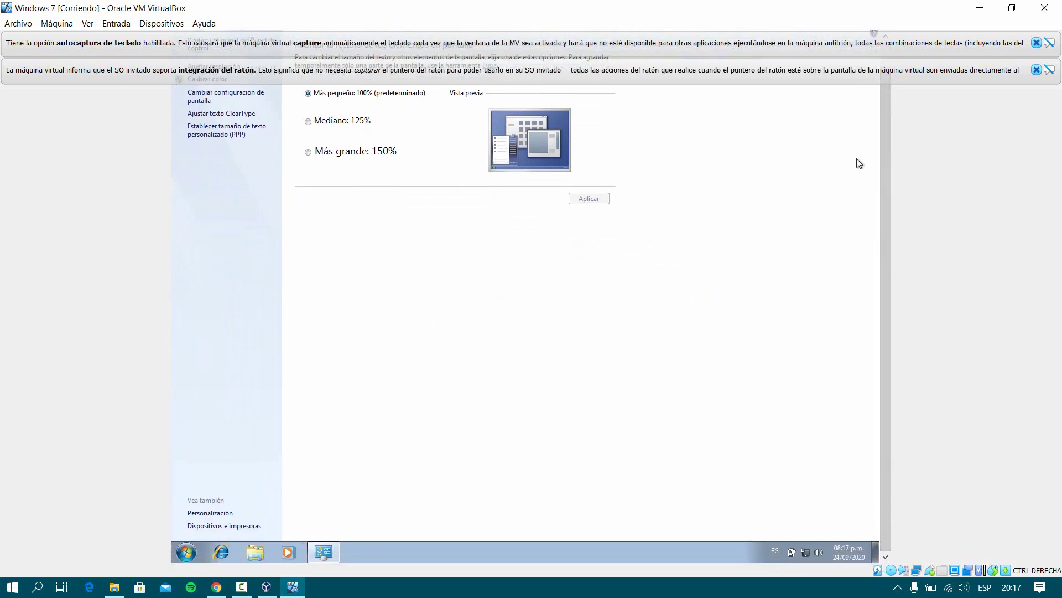
left_click_drag(882, 135, 882, 103)
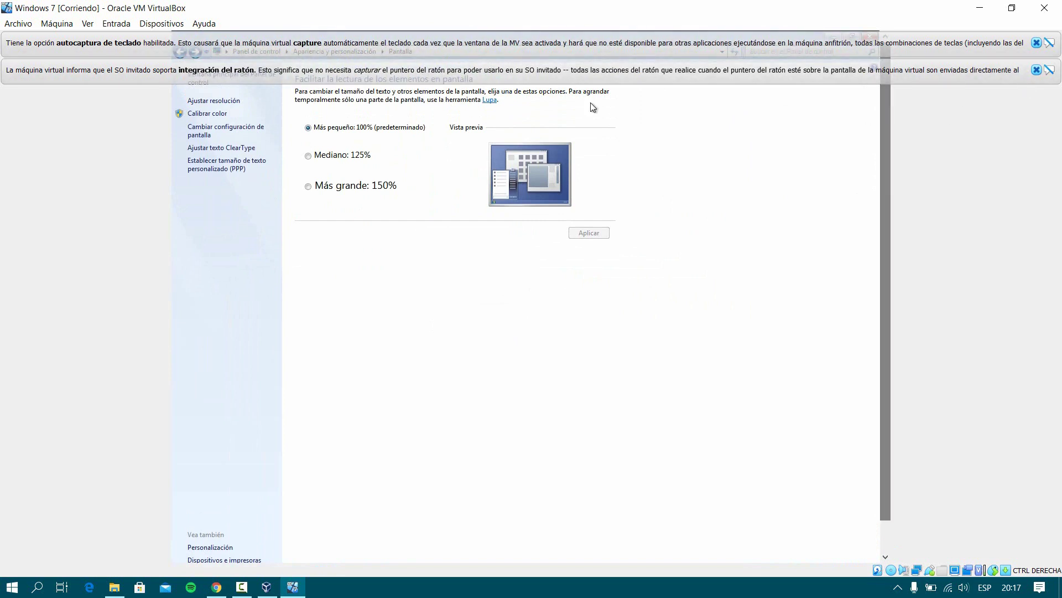
left_click(88, 24)
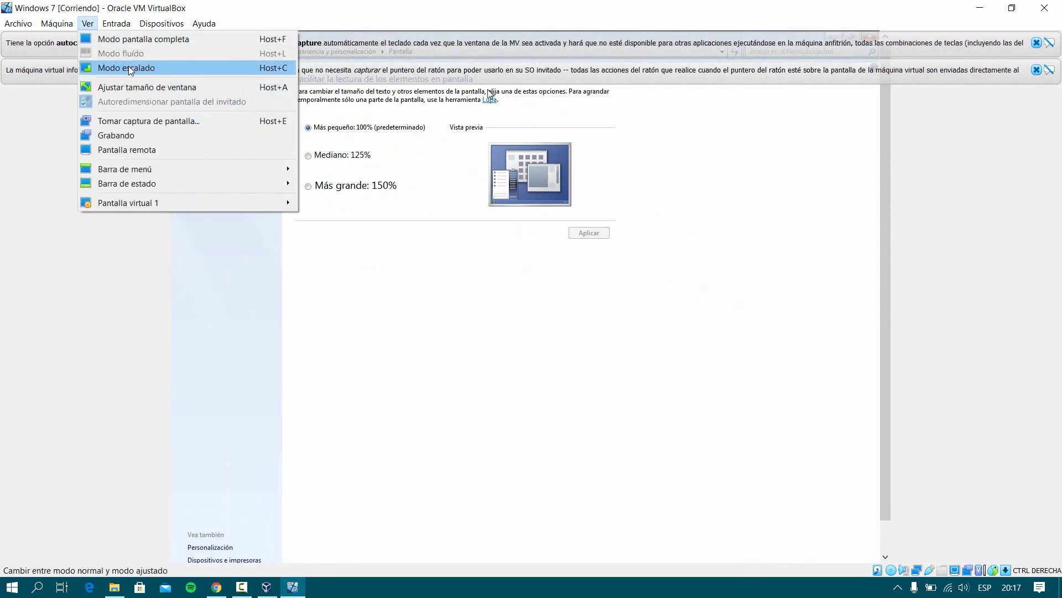
left_click(397, 325)
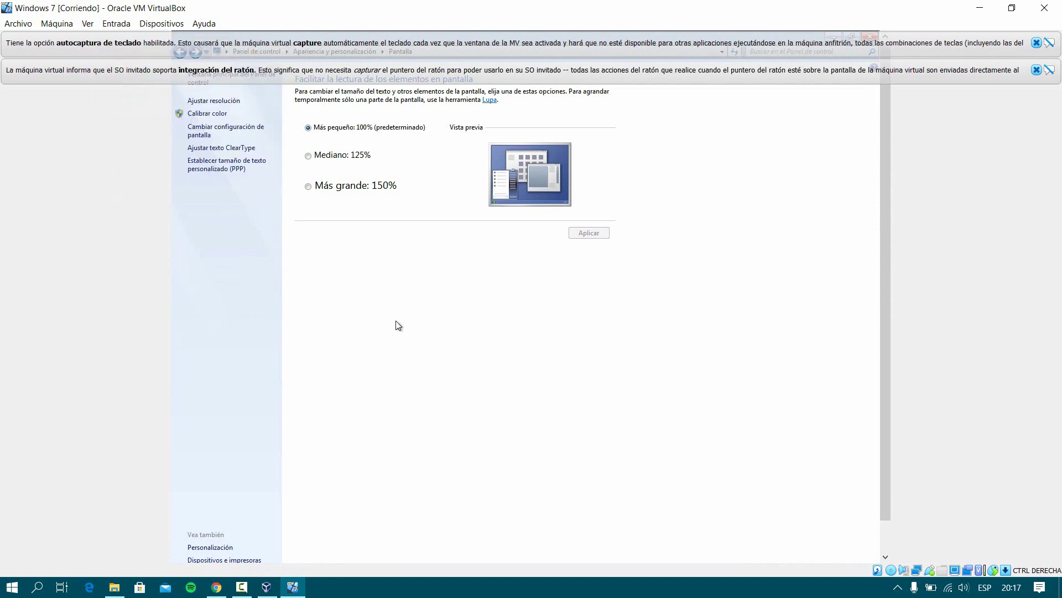
Set the guest's screen resolution to 1152 × 864 and keep the new display configuration.
left_click_drag(891, 138, 887, 222)
left_click(213, 101)
left_click(476, 188)
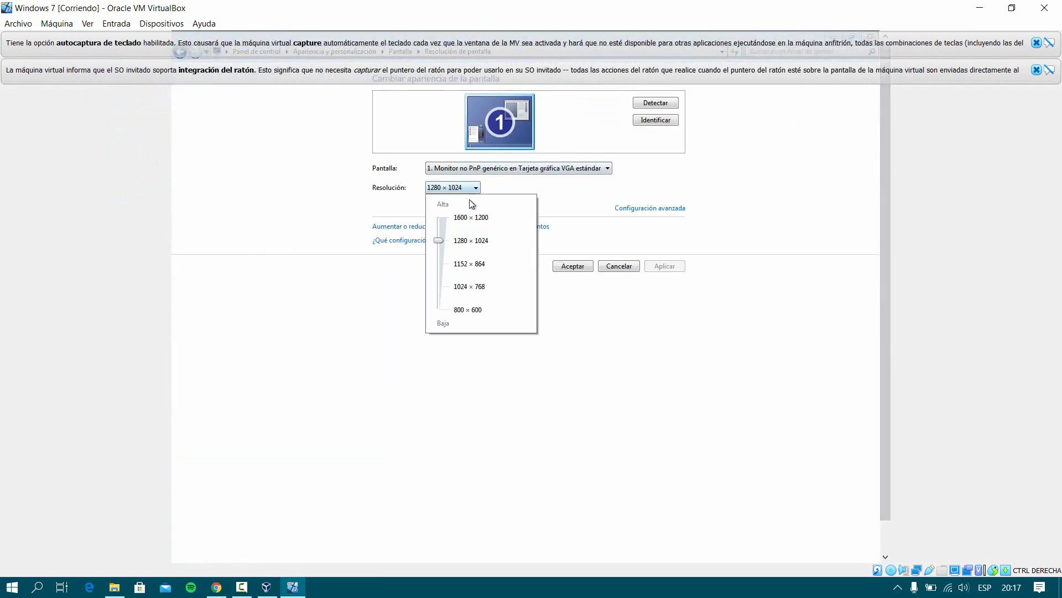
left_click(441, 256)
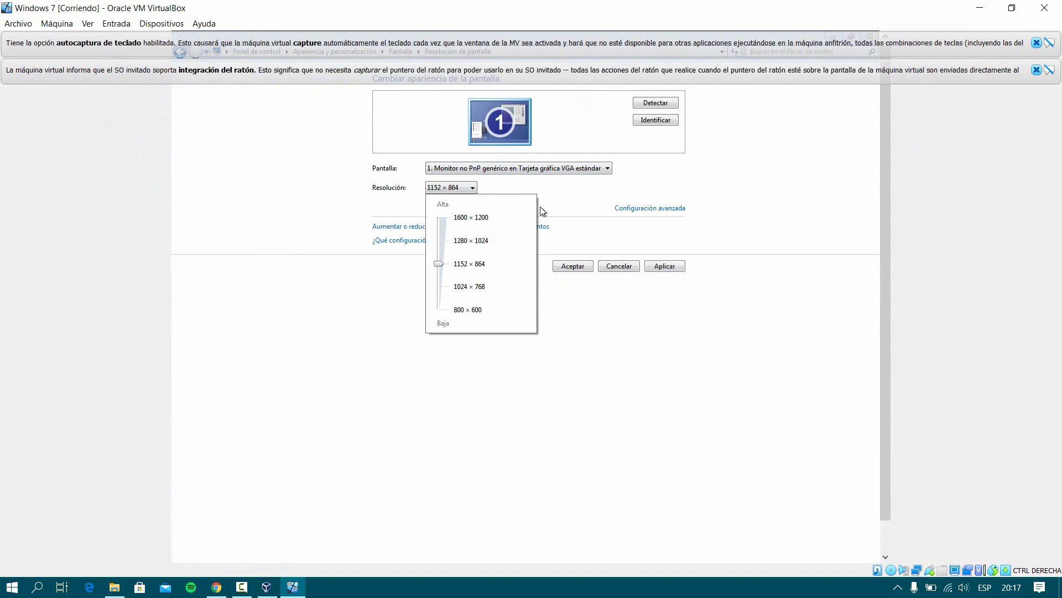
left_click(664, 266)
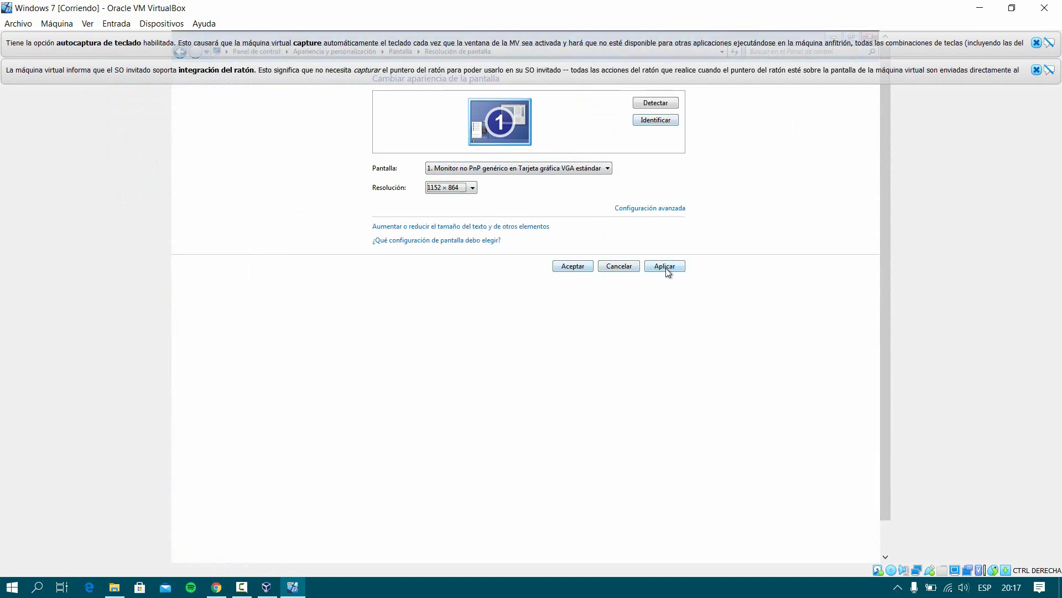
left_click(664, 267)
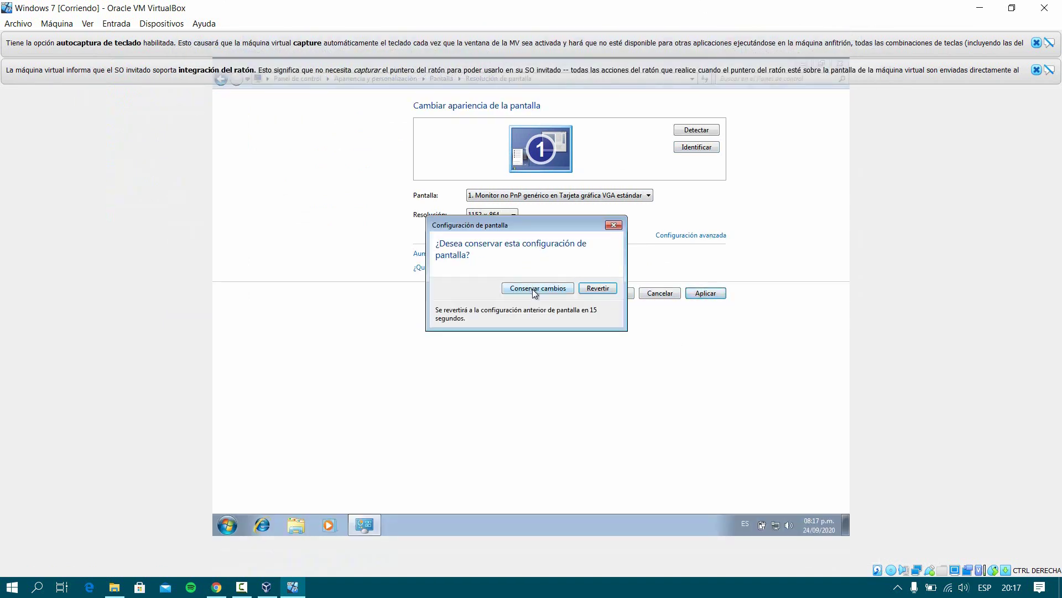
left_click(533, 285)
left_click(591, 297)
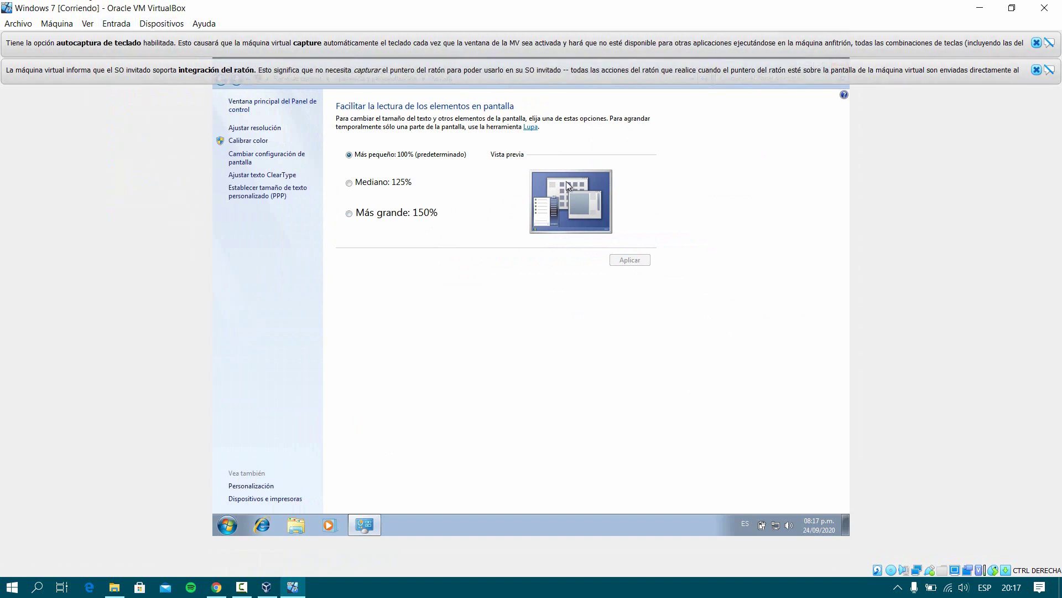
Dismiss the mouse integration message and close the guest's Pantalla settings window.
left_click(88, 23)
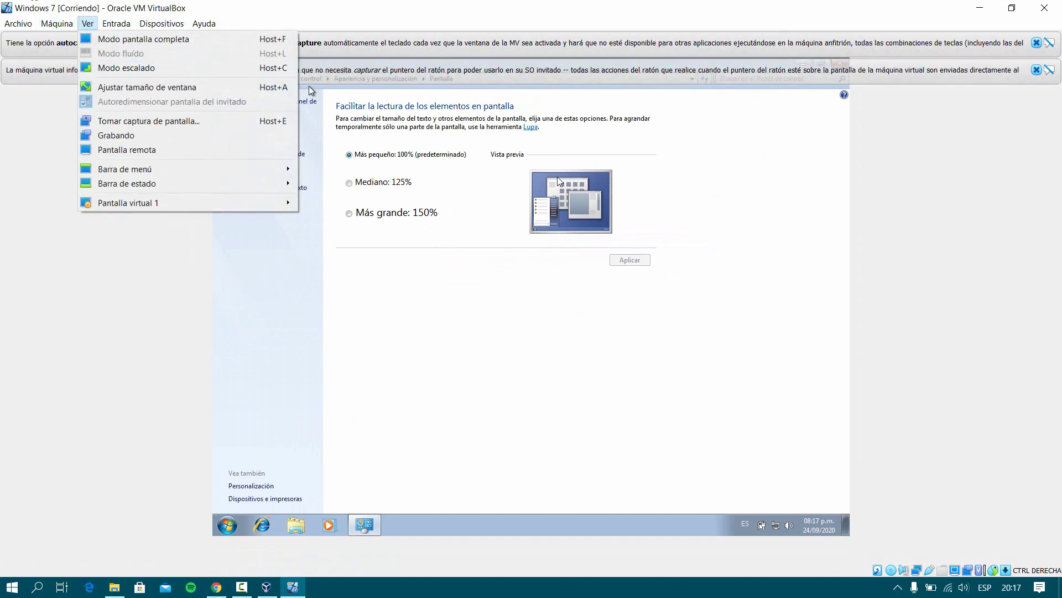
left_click(751, 244)
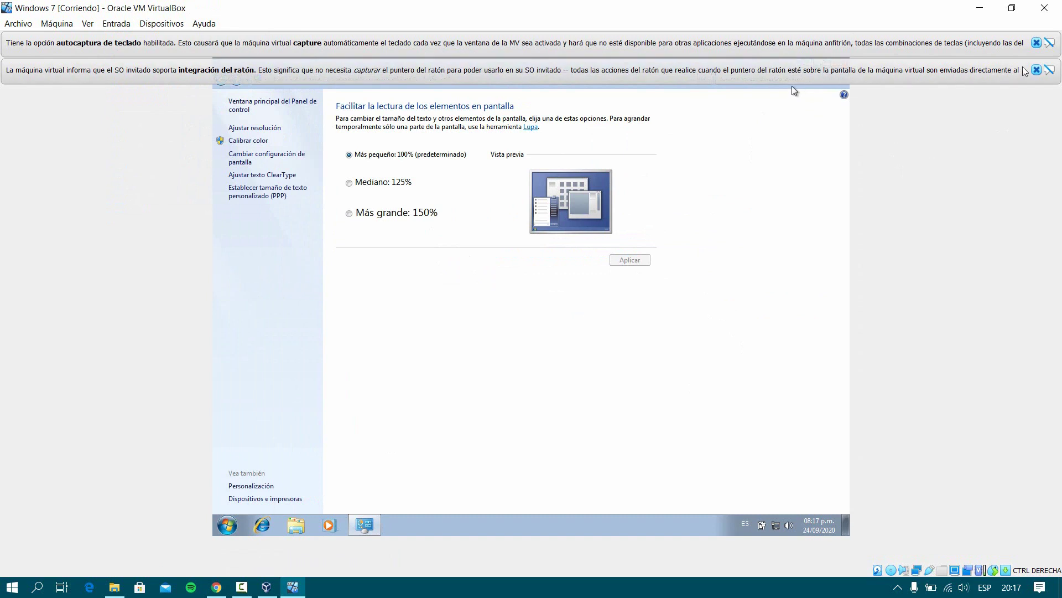
left_click(1036, 71)
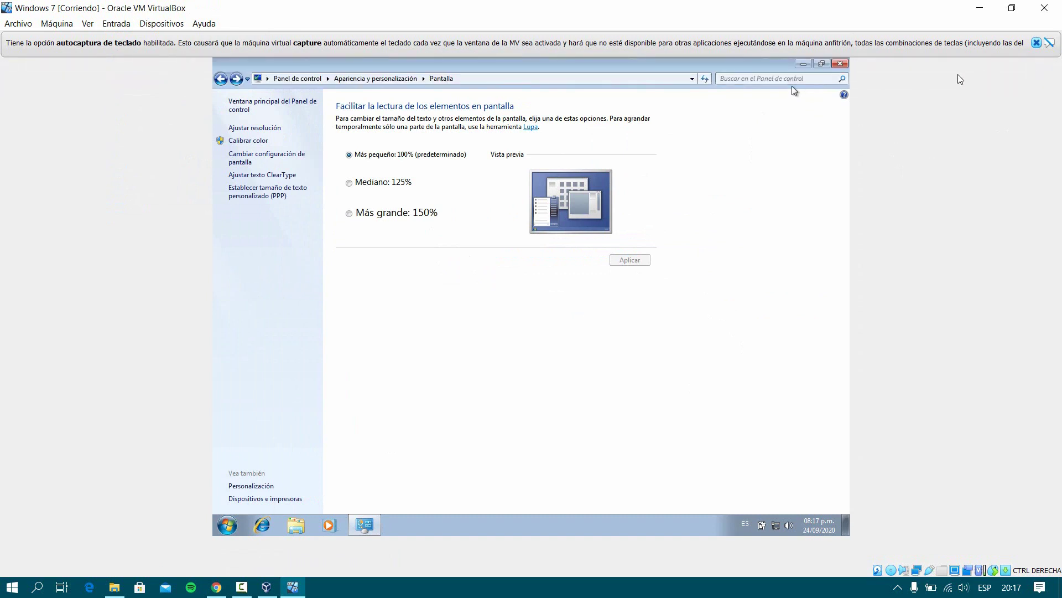
left_click(841, 65)
Refresh the Windows 7 desktop and open a maximized file explorer window showing the guest's Bibliotecas.
right_click(401, 178)
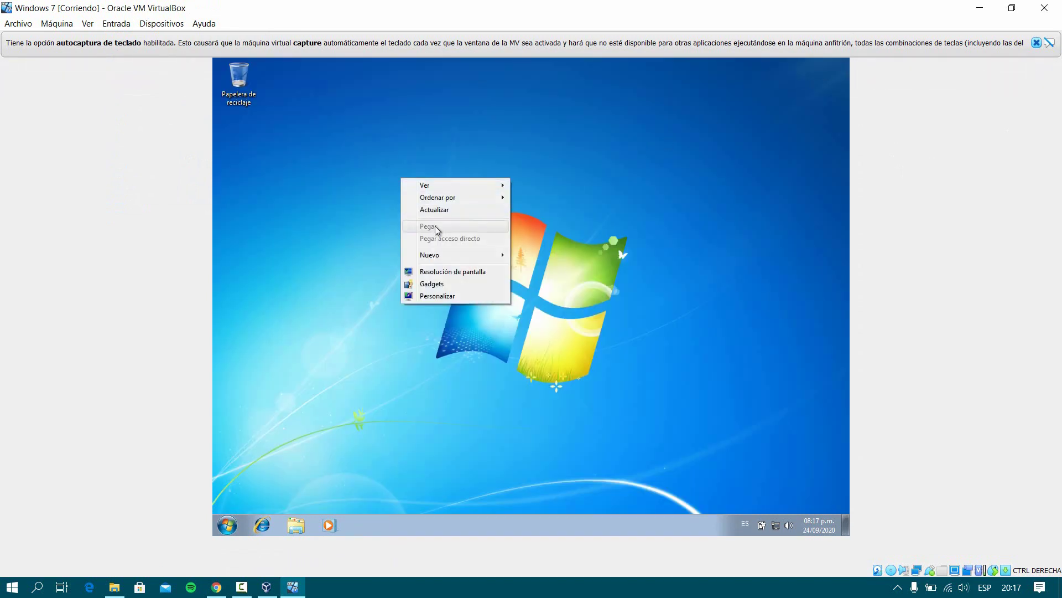
left_click(448, 208)
right_click(447, 208)
left_click(465, 239)
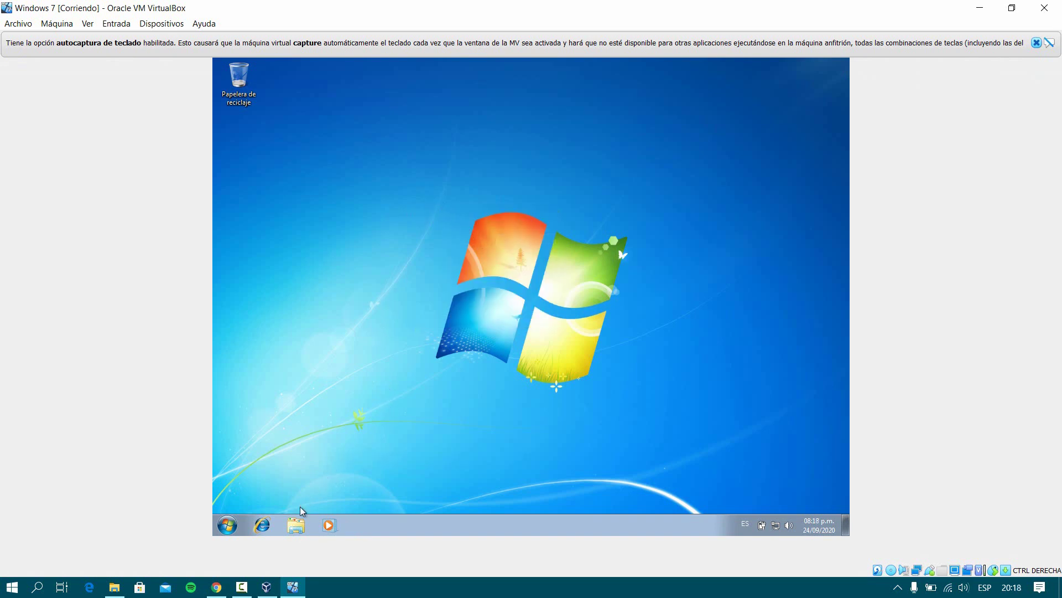
left_click(296, 525)
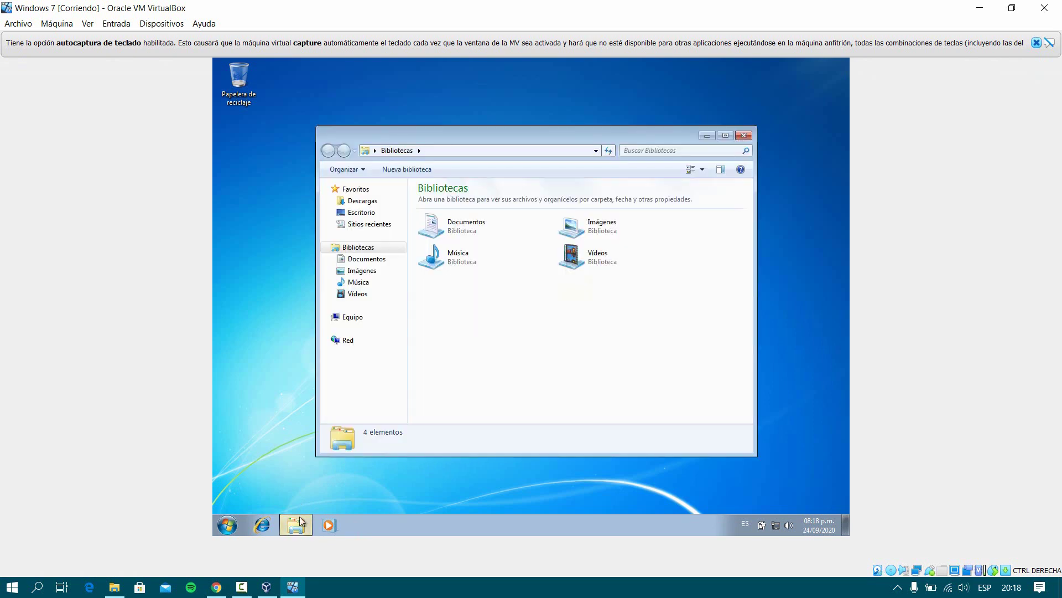
left_click(726, 136)
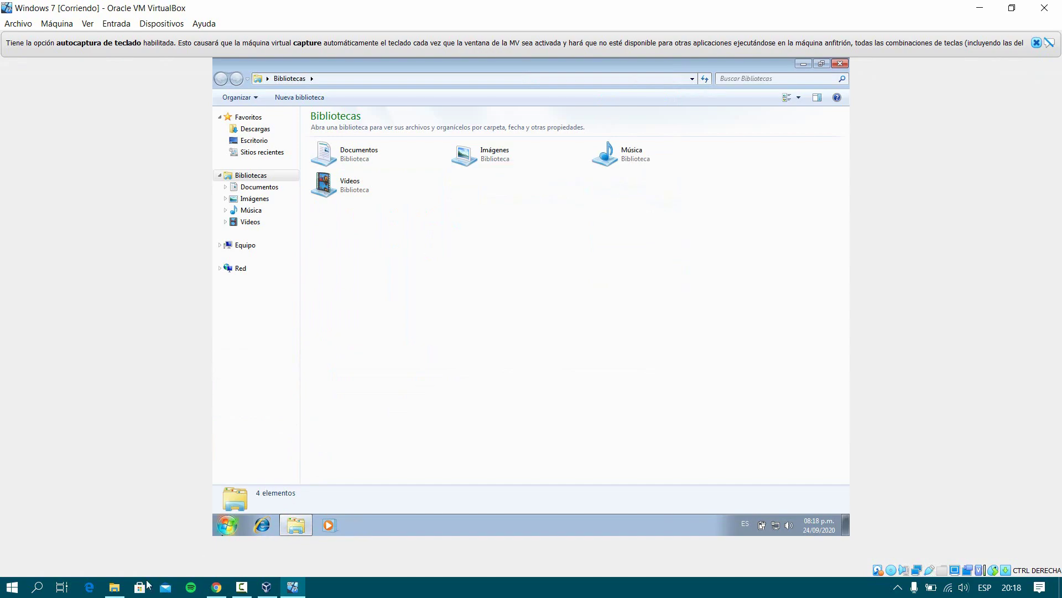
Switch to the host's File Explorer and look through the LENOVO_USB_HDD (G:) drive's files.
left_click(115, 590)
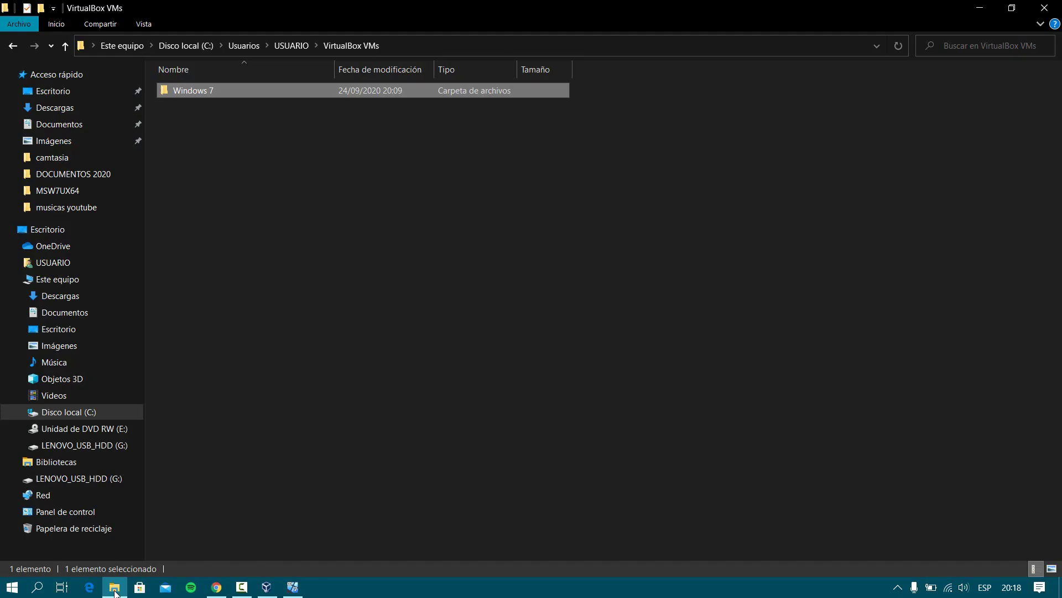
left_click(91, 445)
scroll(268, 468, "down", 12)
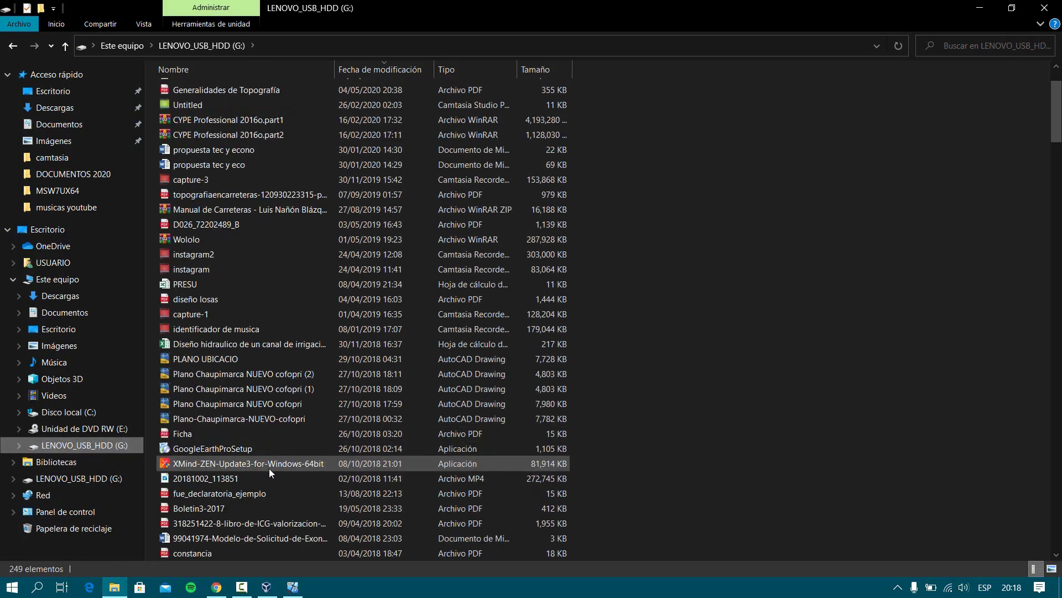
left_click(978, 8)
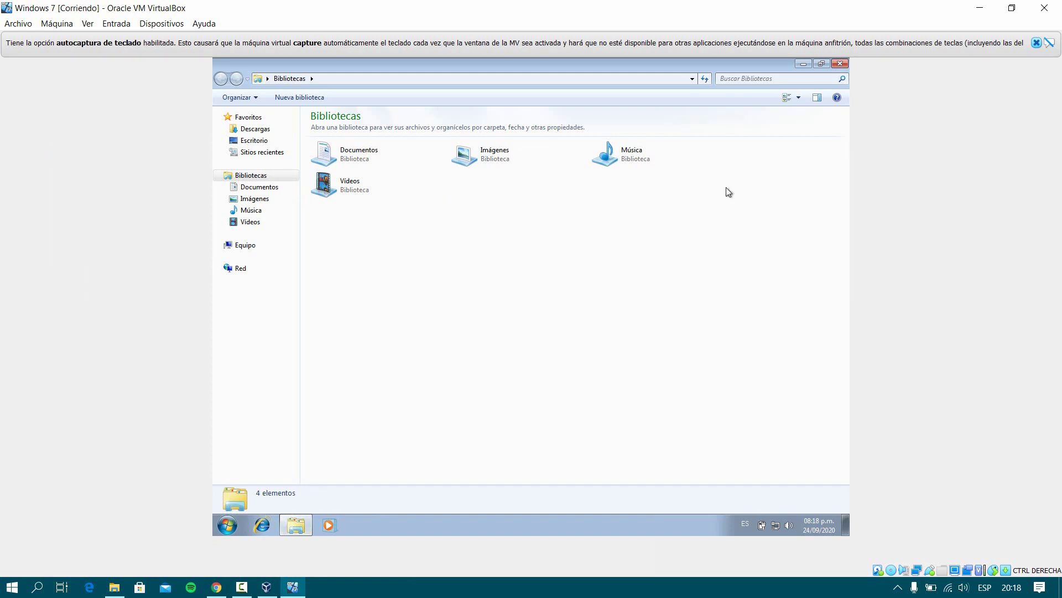
Open Equipo in the guest and review its drives and the virtual machine's device options.
left_click(237, 245)
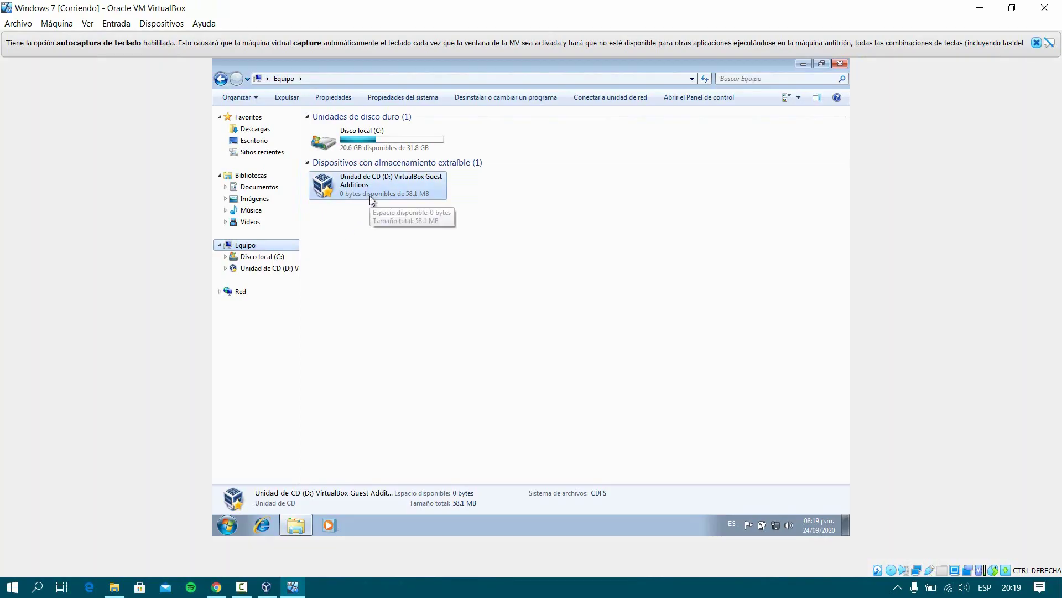
left_click(175, 23)
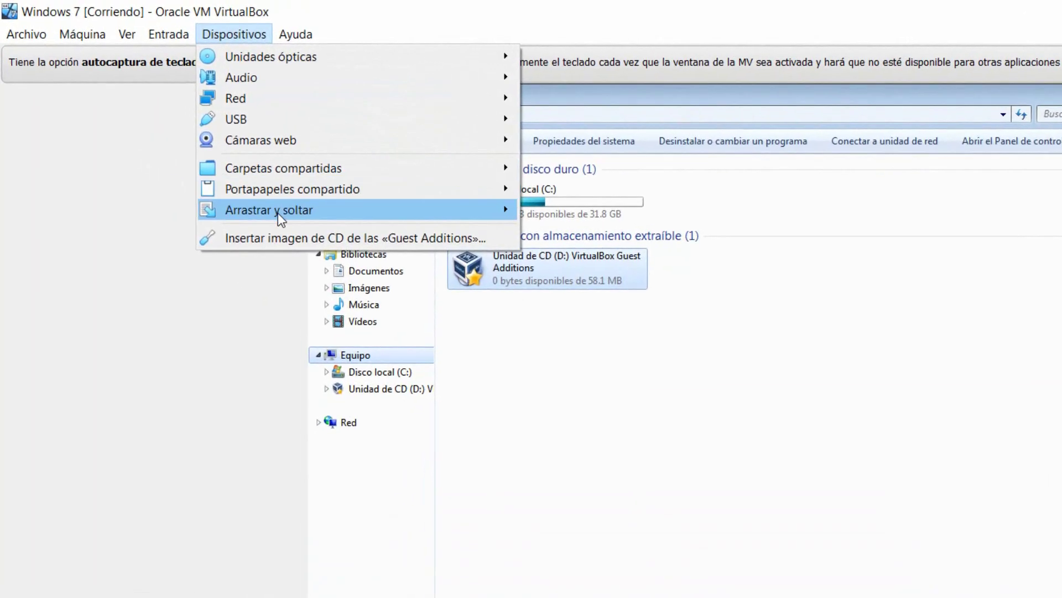
left_click(227, 192)
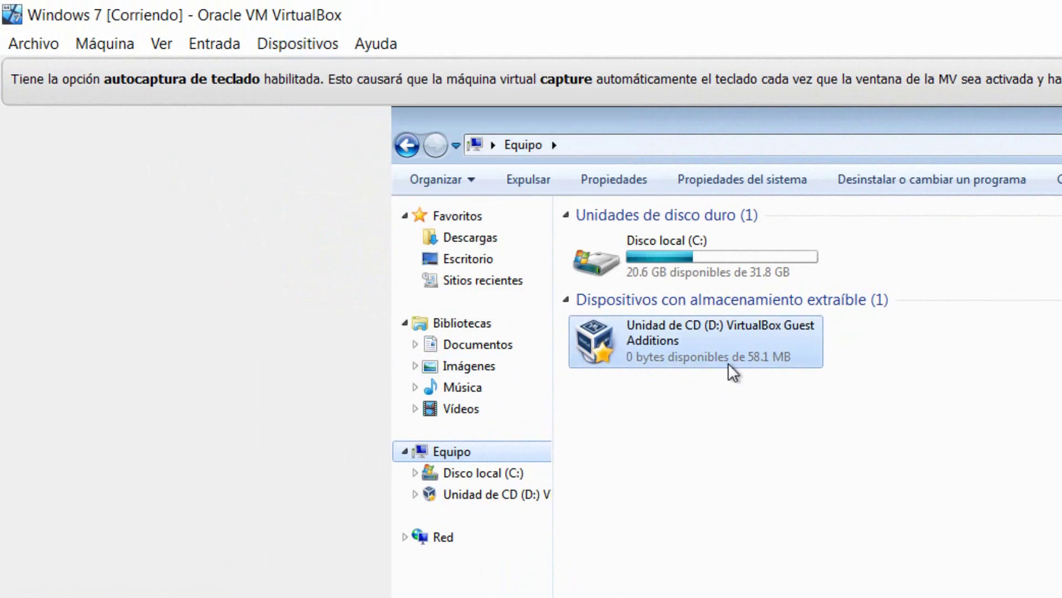
Insert the Guest Additions CD image into the virtual machine and open the guest's CD drive (D:).
left_click(745, 338)
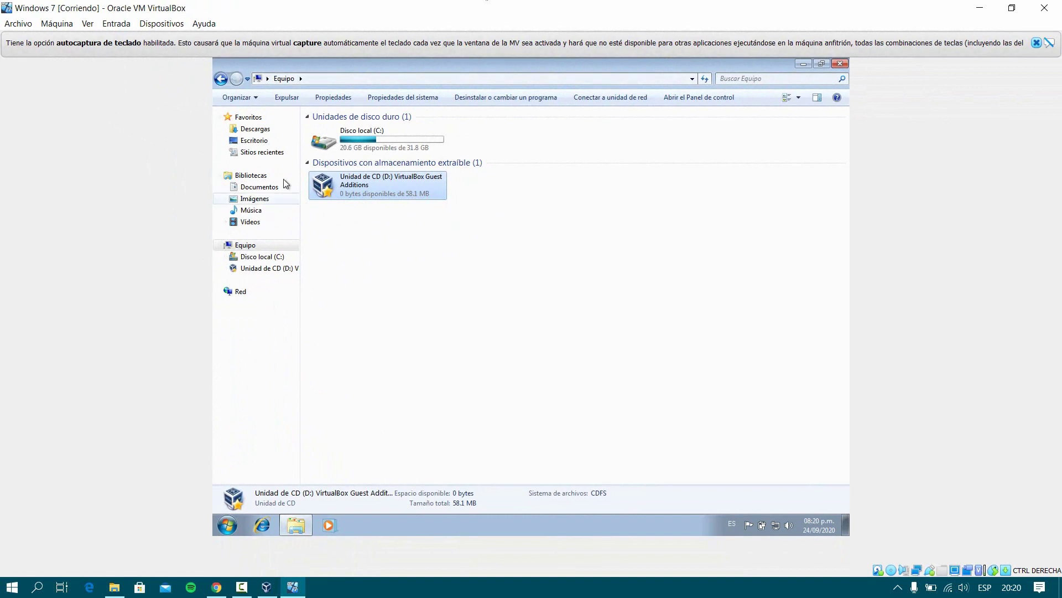
left_click(162, 23)
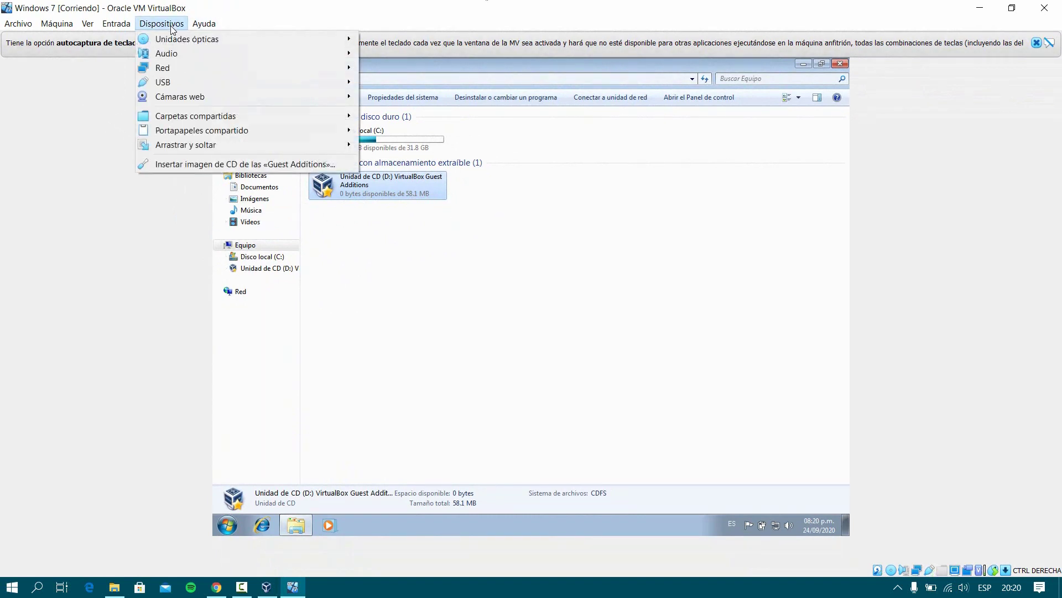
left_click(185, 164)
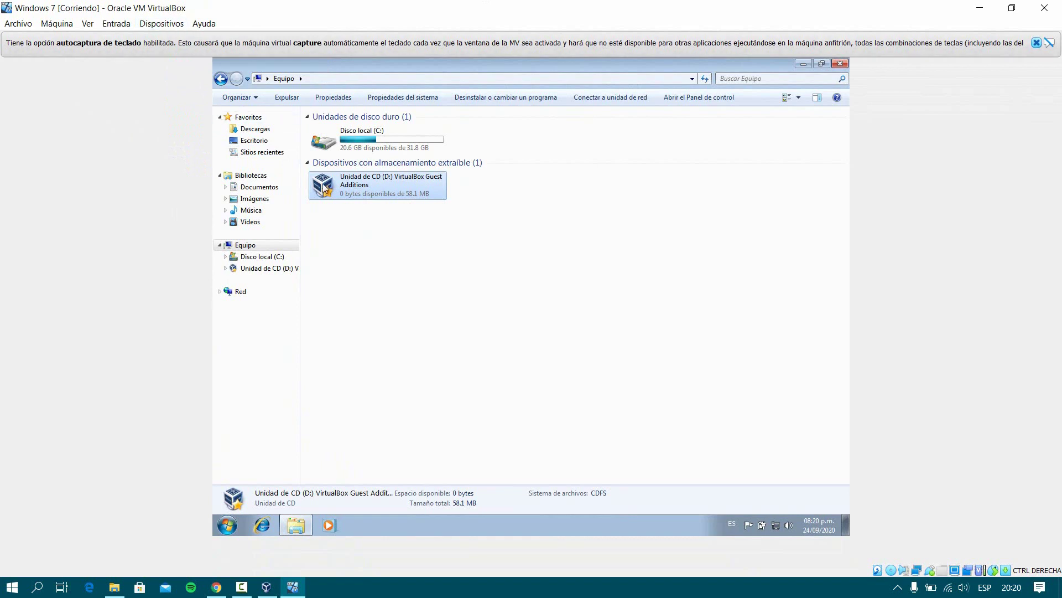
left_click(231, 247)
left_click(386, 183)
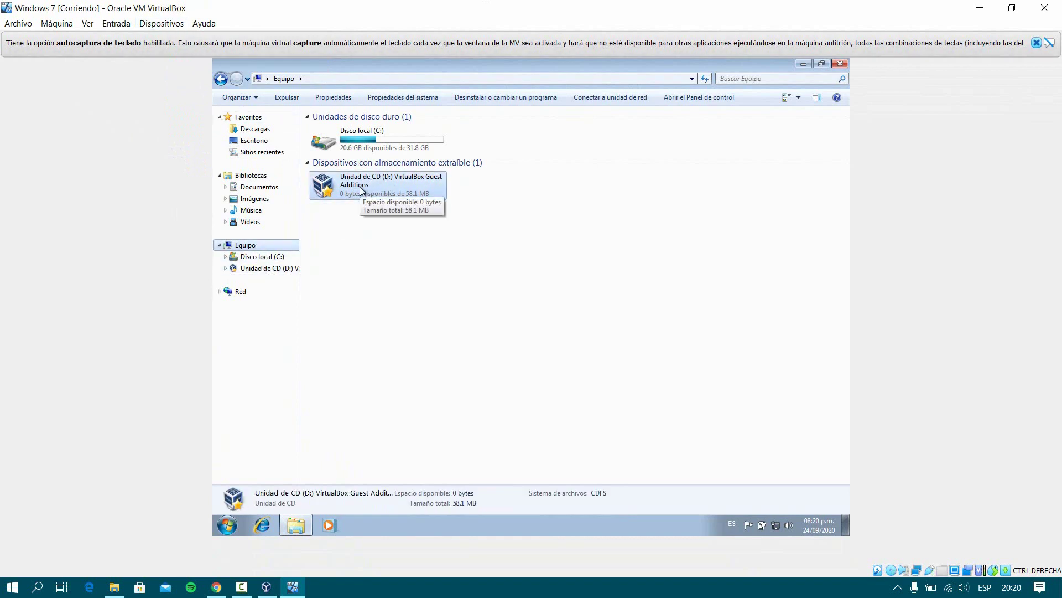
double_click(400, 190)
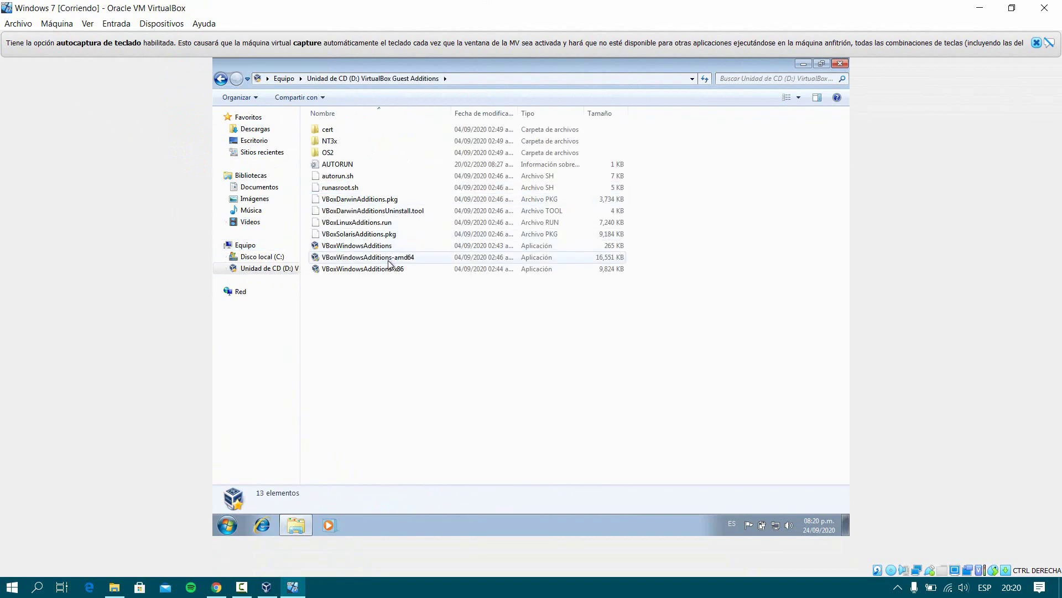
Run VBoxWindowsAdditions-amd64 from the CD as administrator and allow it to make changes.
left_click(386, 258)
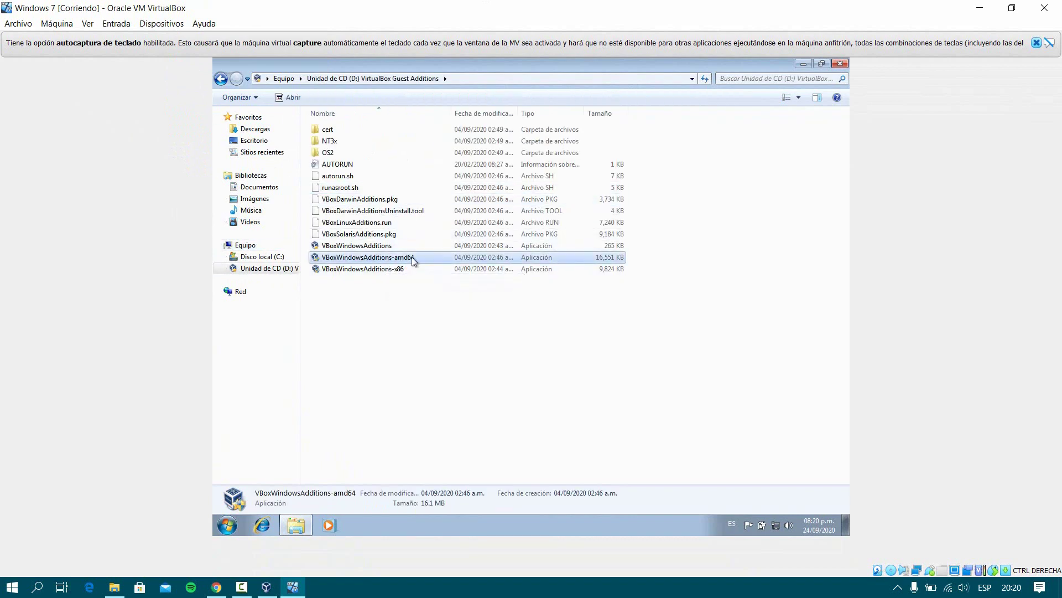
right_click(401, 258)
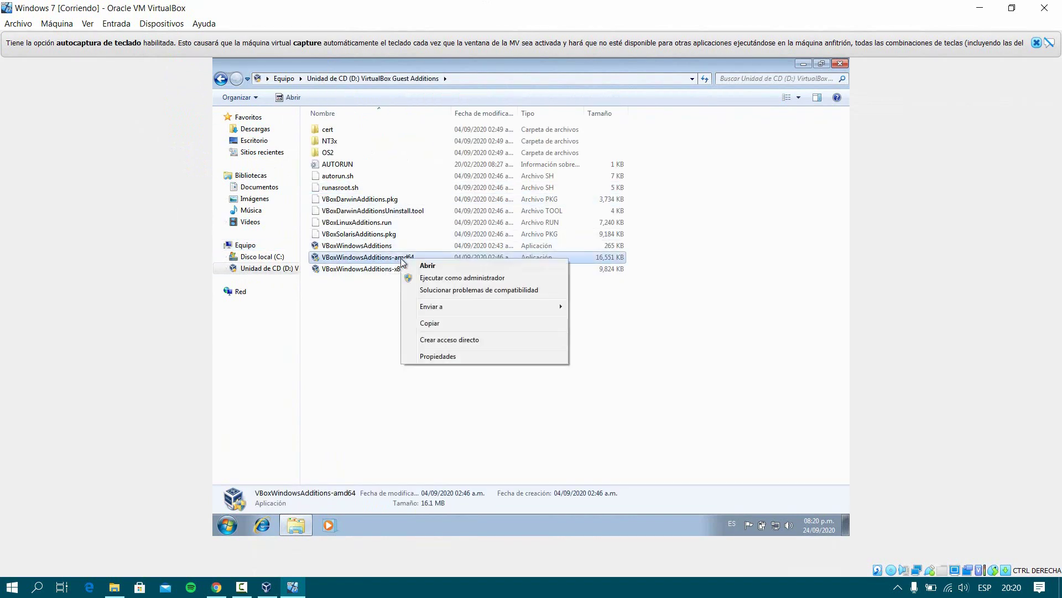
left_click(468, 282)
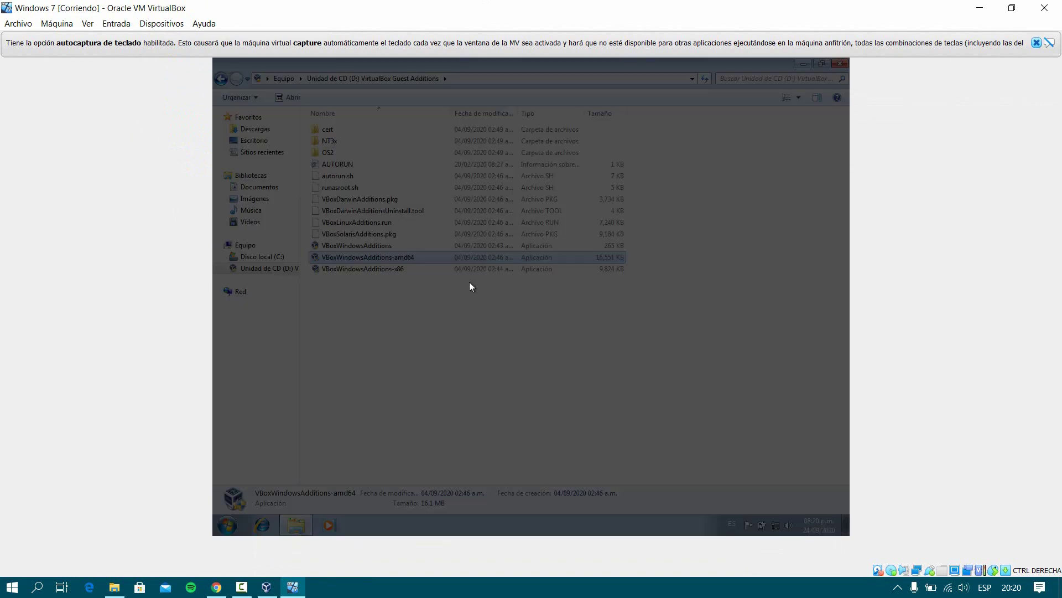
left_click(565, 324)
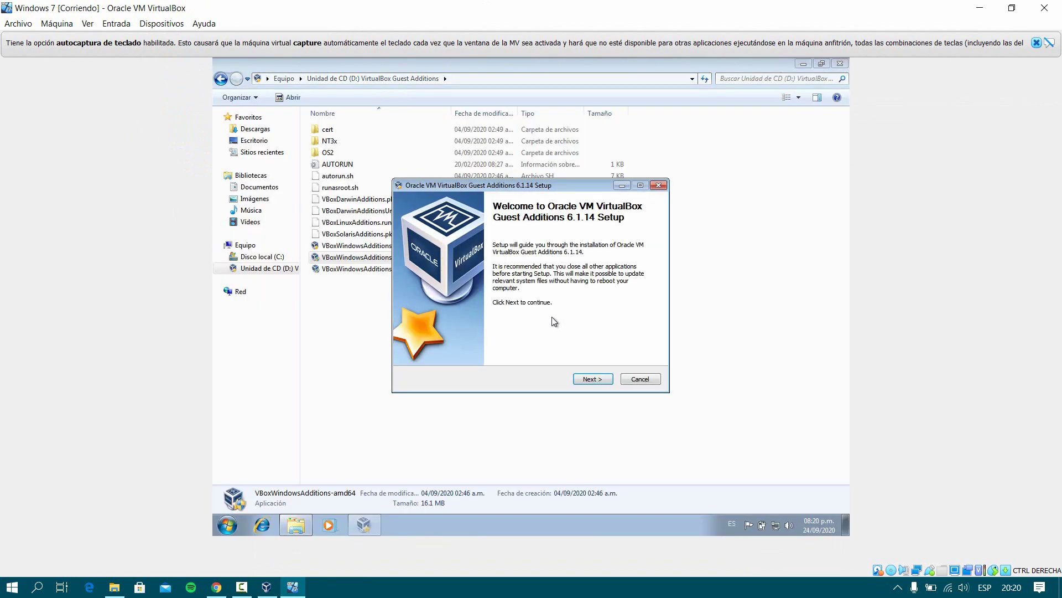
Install Guest Additions 6.1.14 in the default destination folder, allowing the Oracle Corporation system device and display adapter drivers.
left_click(590, 380)
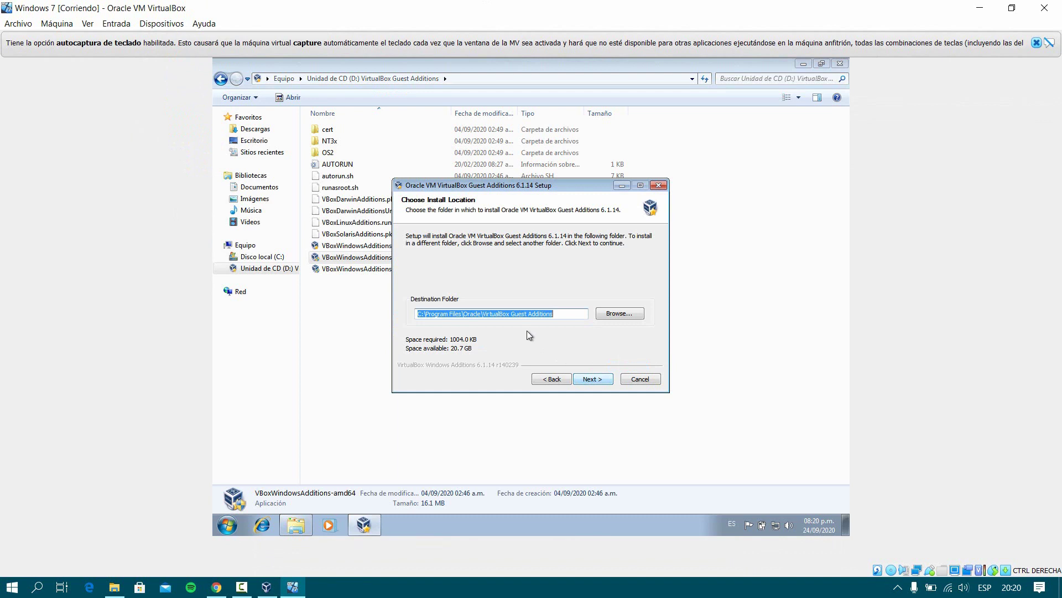
left_click(593, 379)
left_click(589, 379)
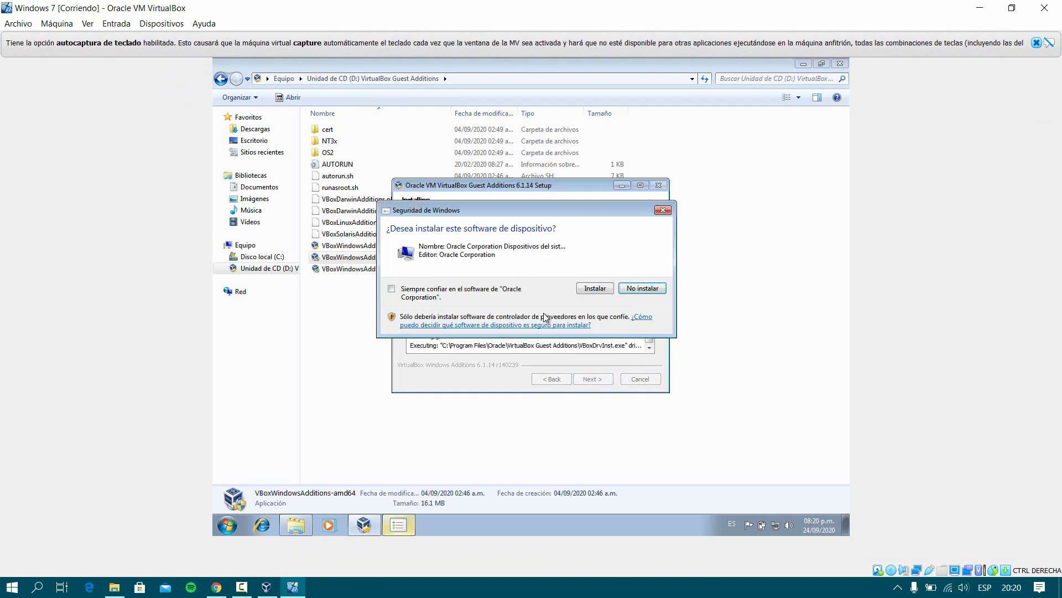
left_click(597, 292)
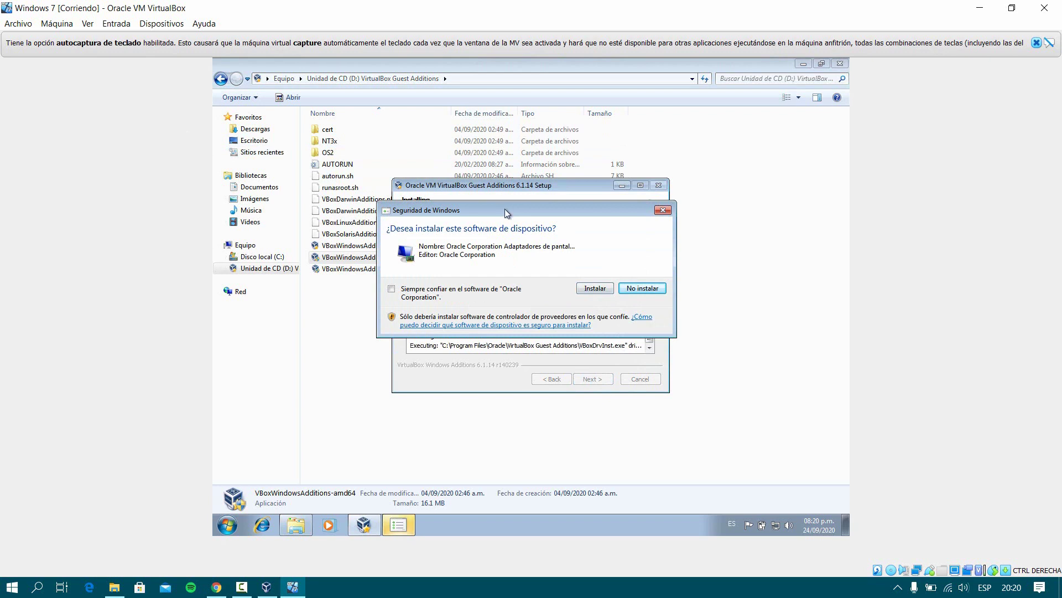
left_click_drag(504, 213, 551, 208)
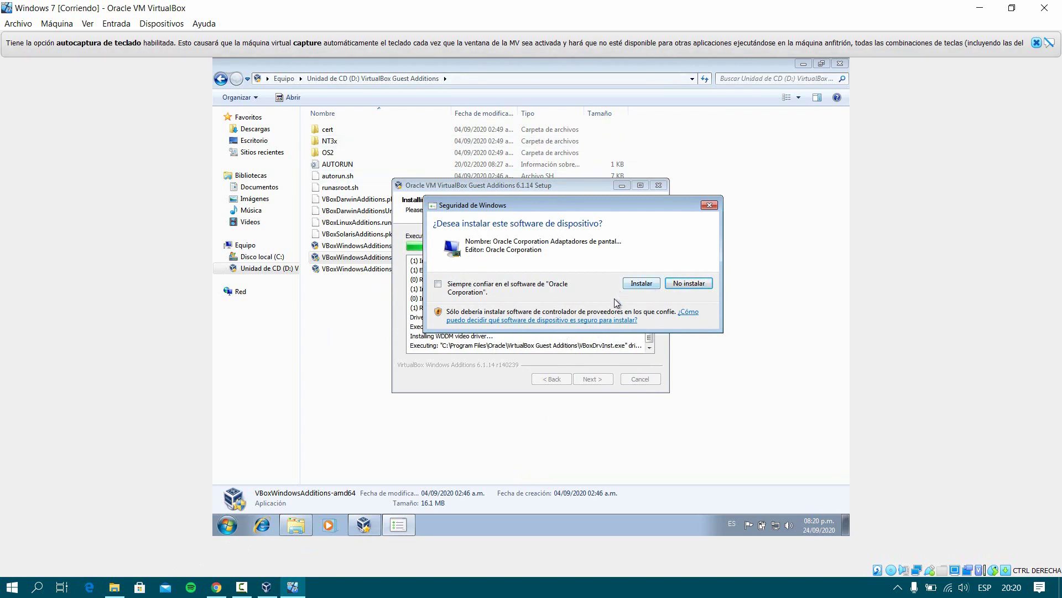
left_click(637, 284)
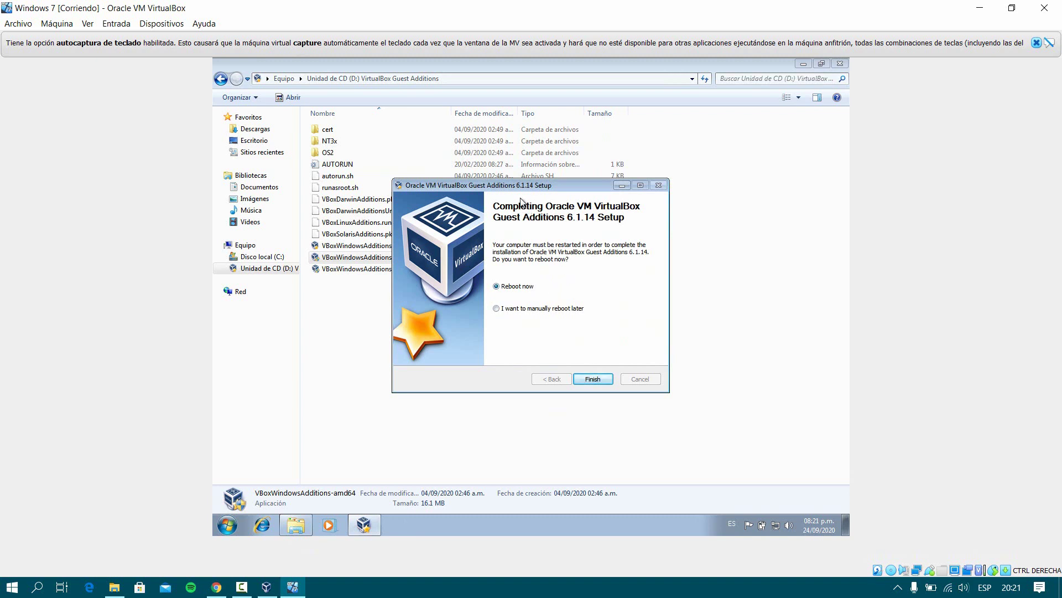
Finish the Guest Additions setup with the Reboot now option to restart the guest.
left_click_drag(511, 188, 542, 193)
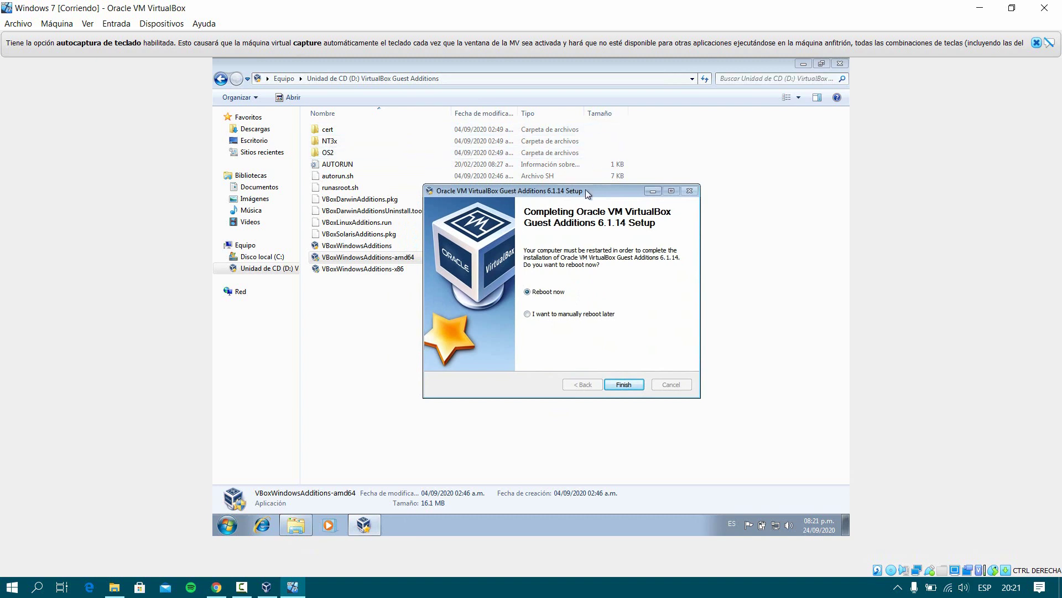
left_click_drag(586, 190, 507, 188)
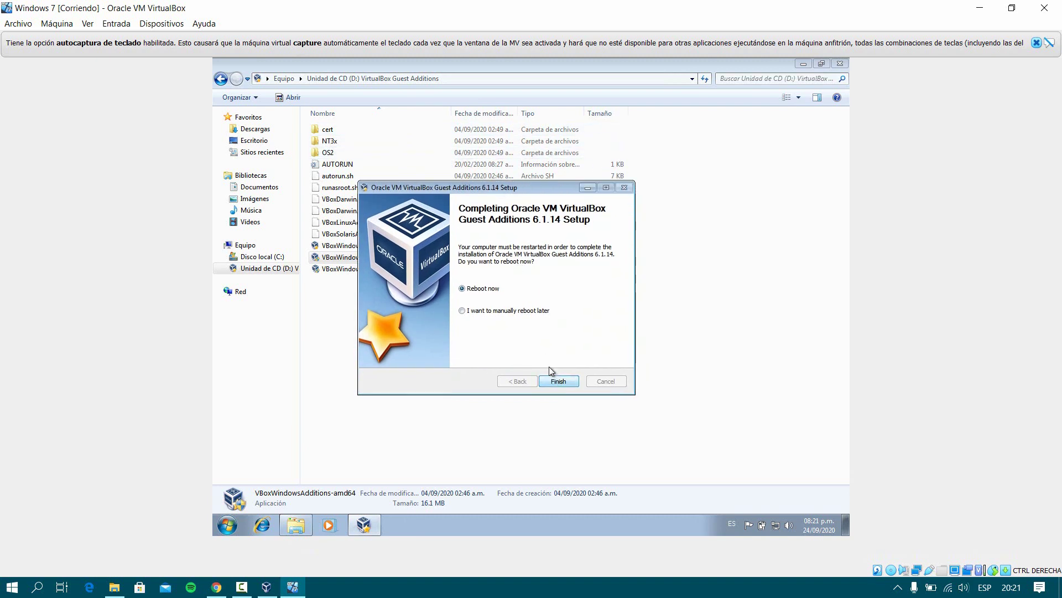
left_click(560, 384)
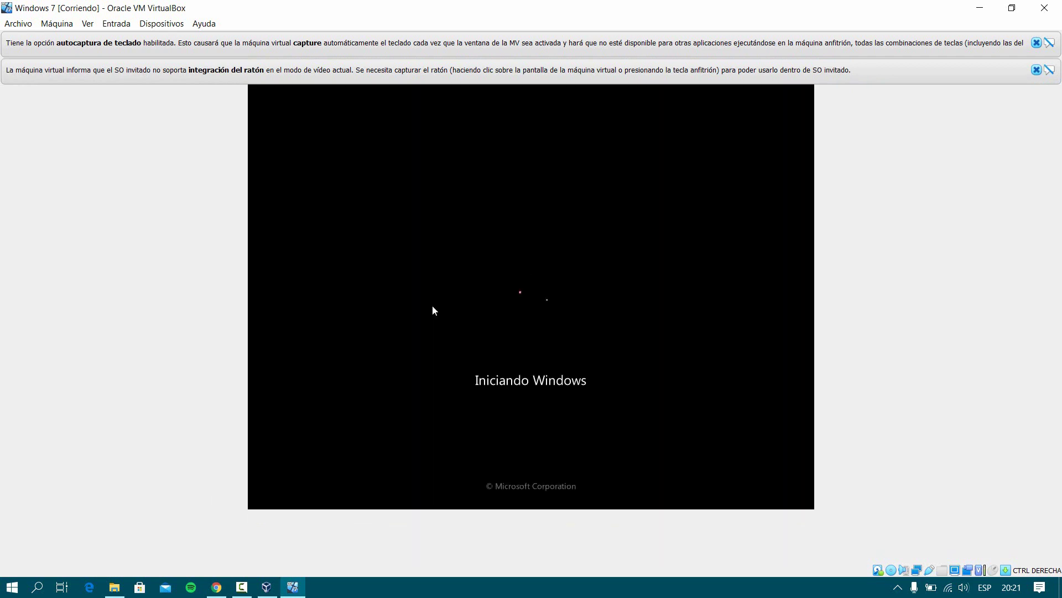
left_click(242, 587)
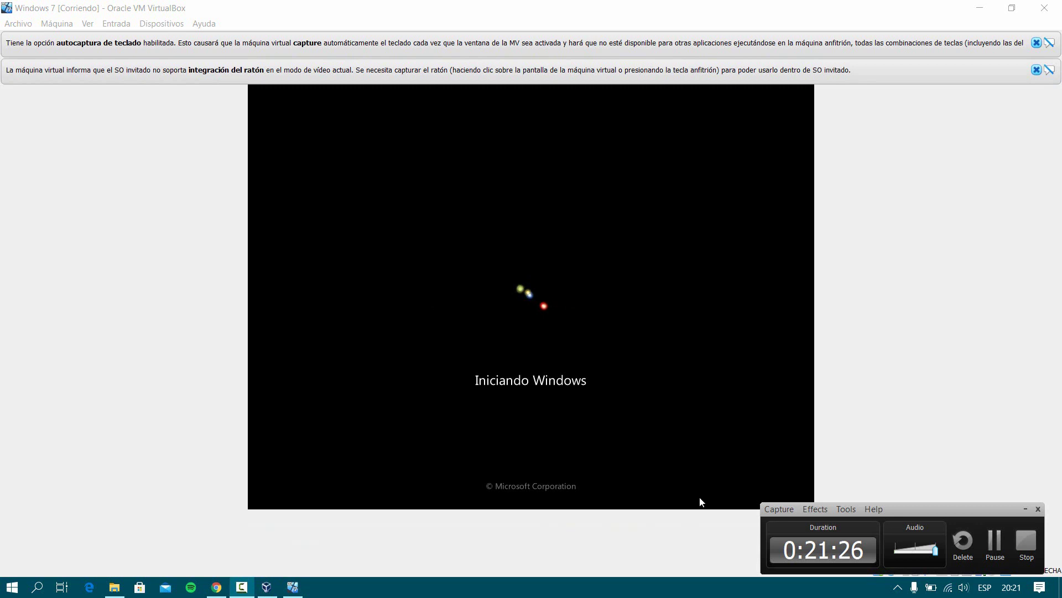
left_click(994, 543)
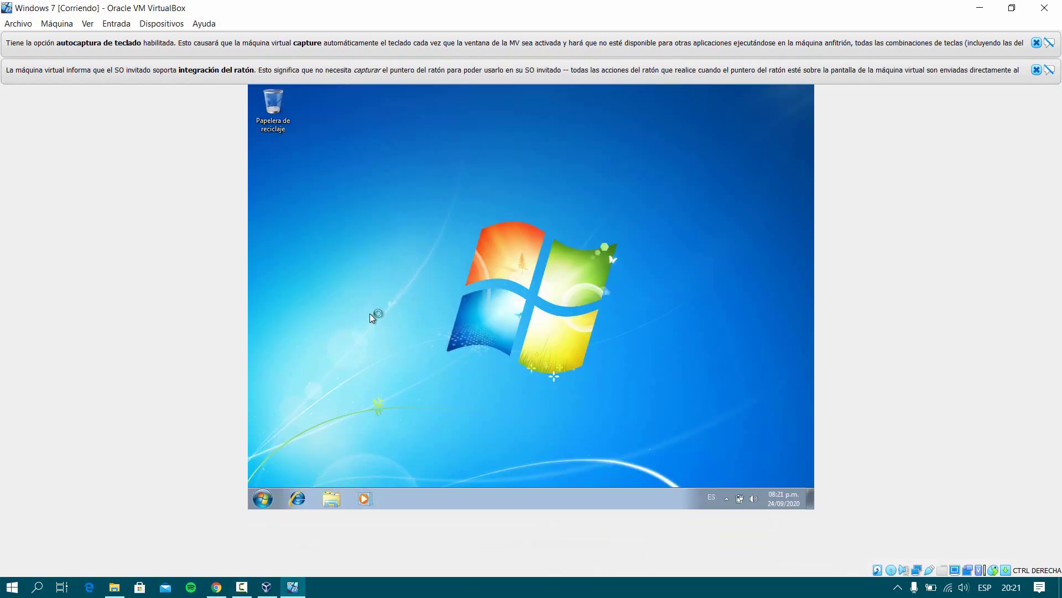
left_click(243, 587)
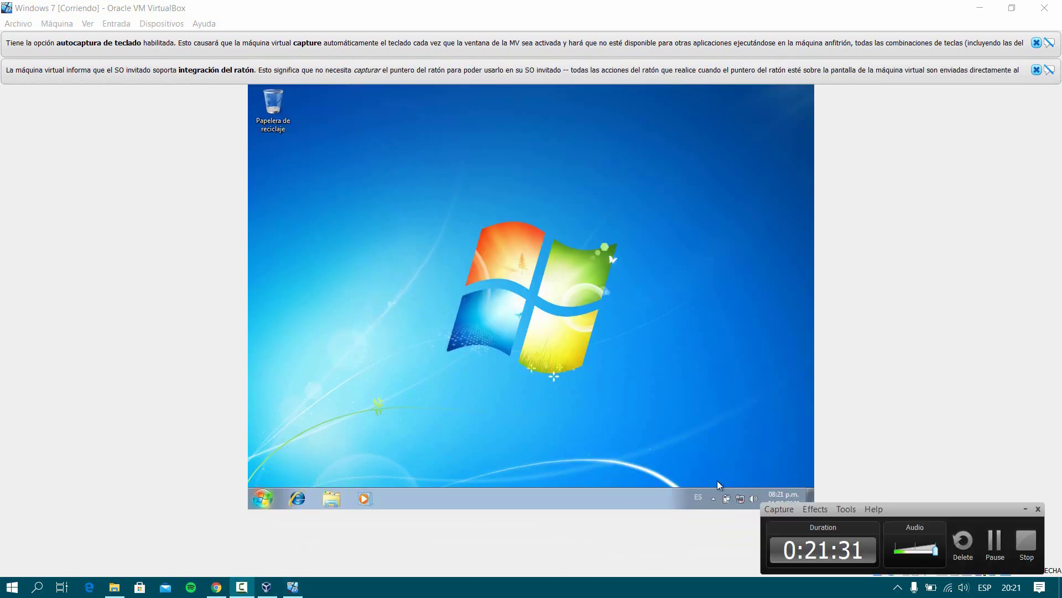
left_click(1027, 509)
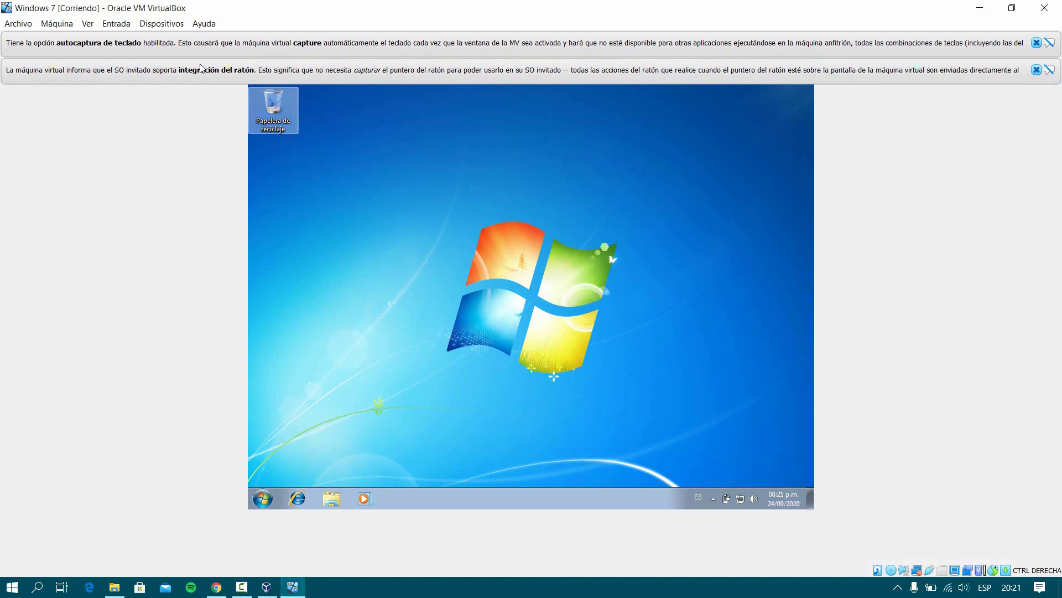
left_click(161, 23)
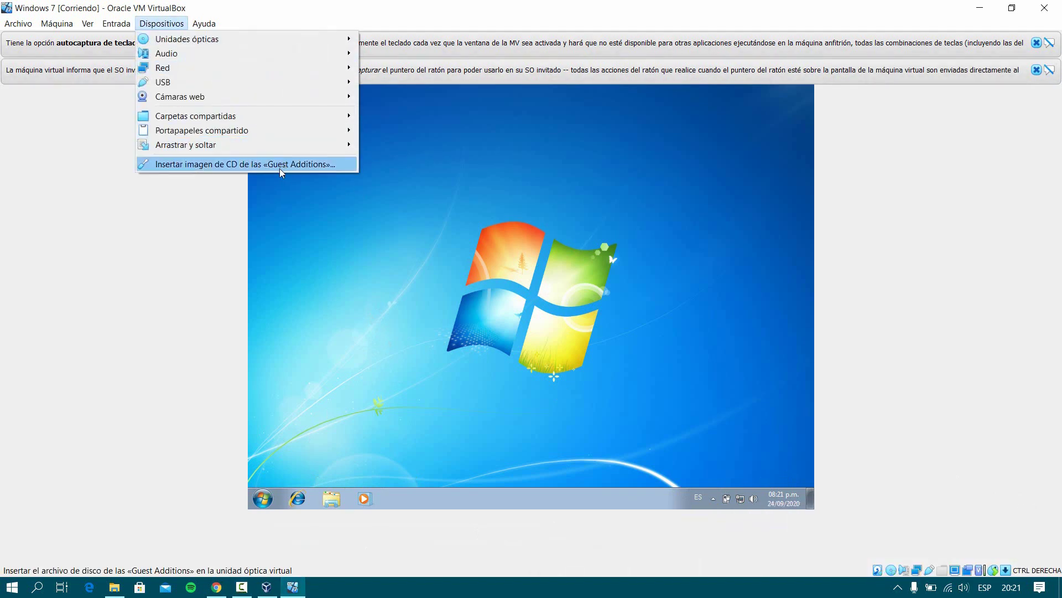
left_click(453, 199)
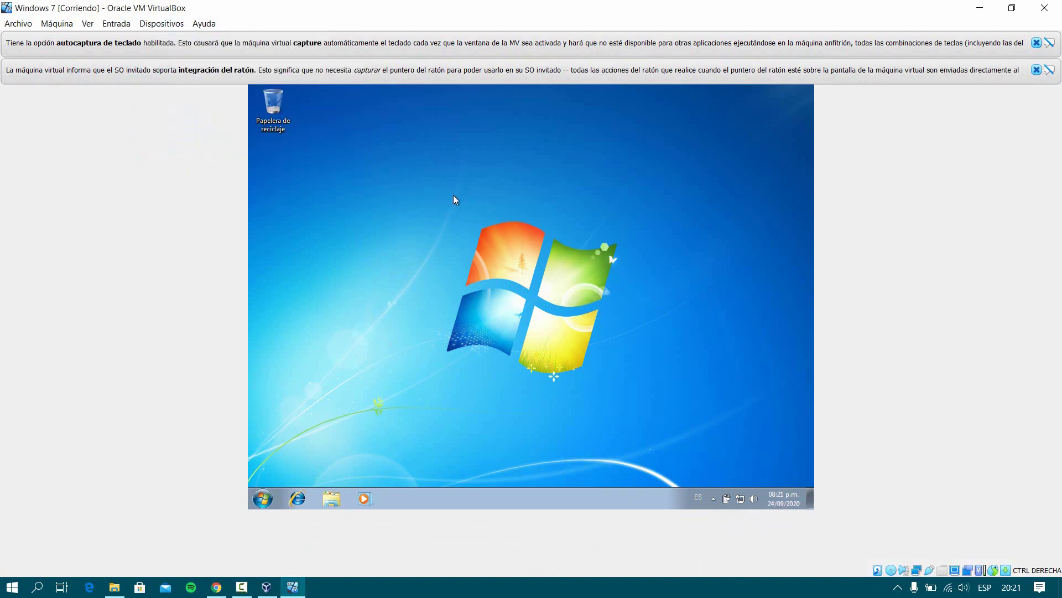
right_click(453, 195)
left_click(486, 227)
right_click(477, 222)
left_click(507, 258)
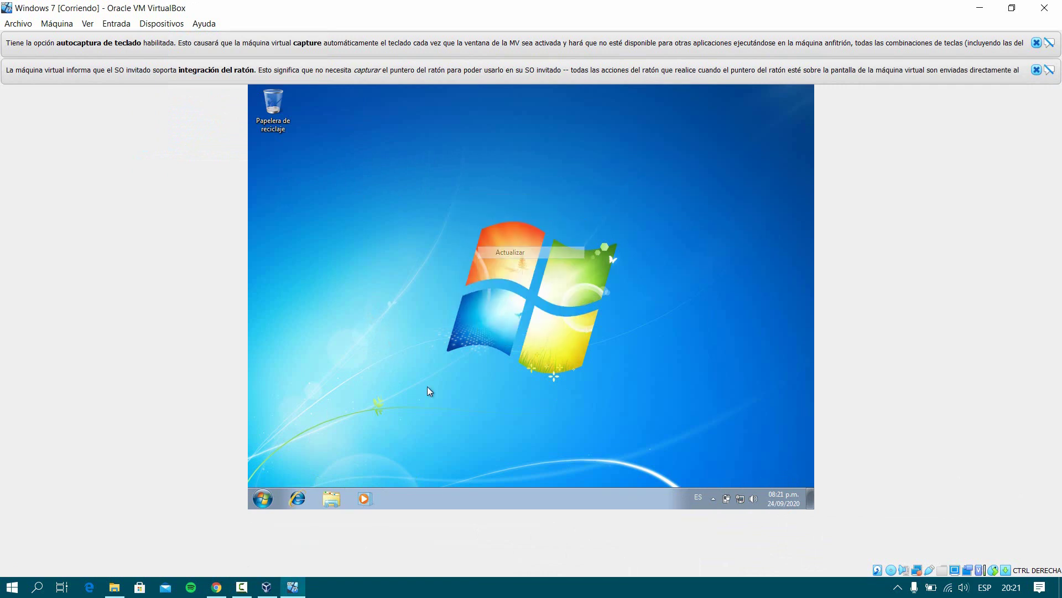
Show the guest's drives under Equipo and look at the host's LENOVO_USB_HDD (G:) drive in the host file explorer.
left_click(324, 498)
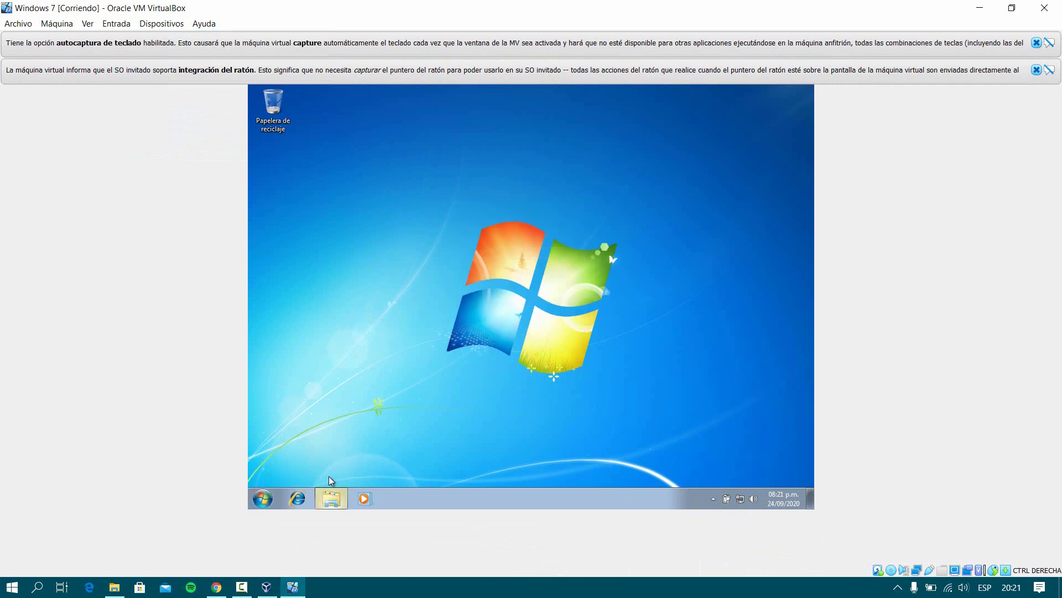
left_click(362, 319)
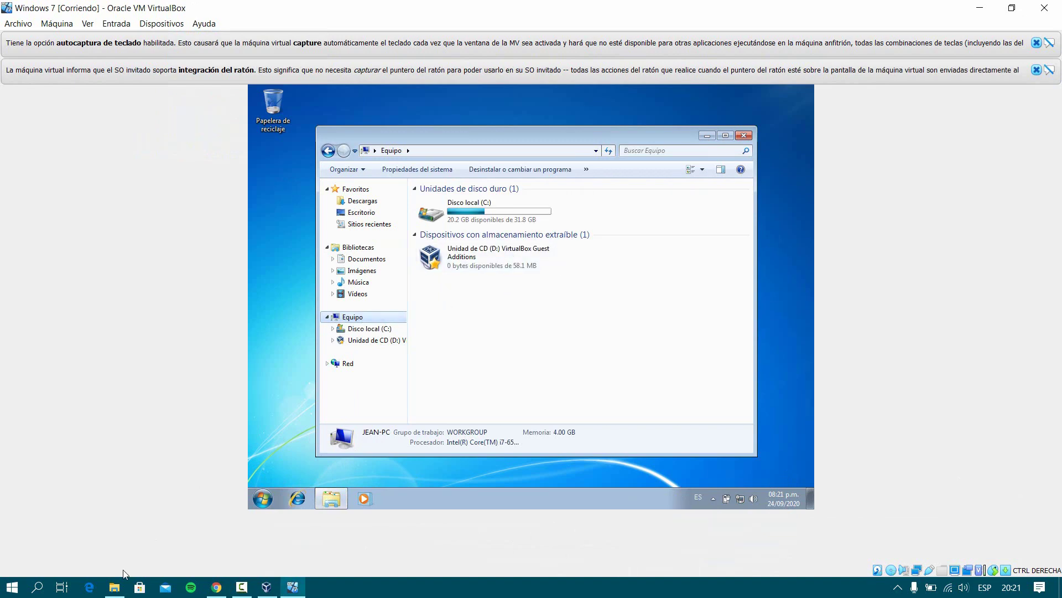
left_click(114, 586)
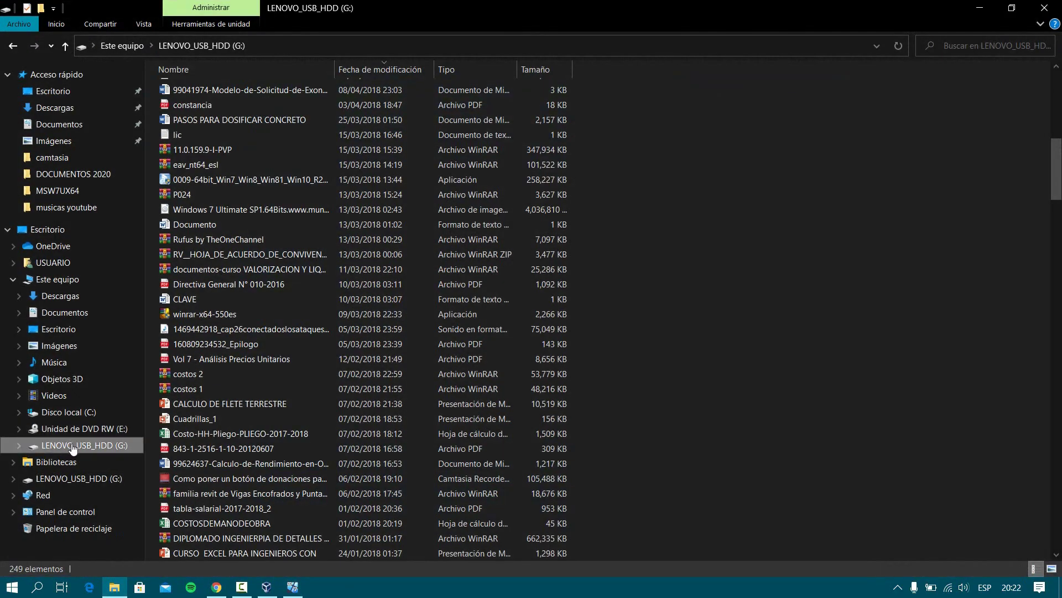
left_click(980, 8)
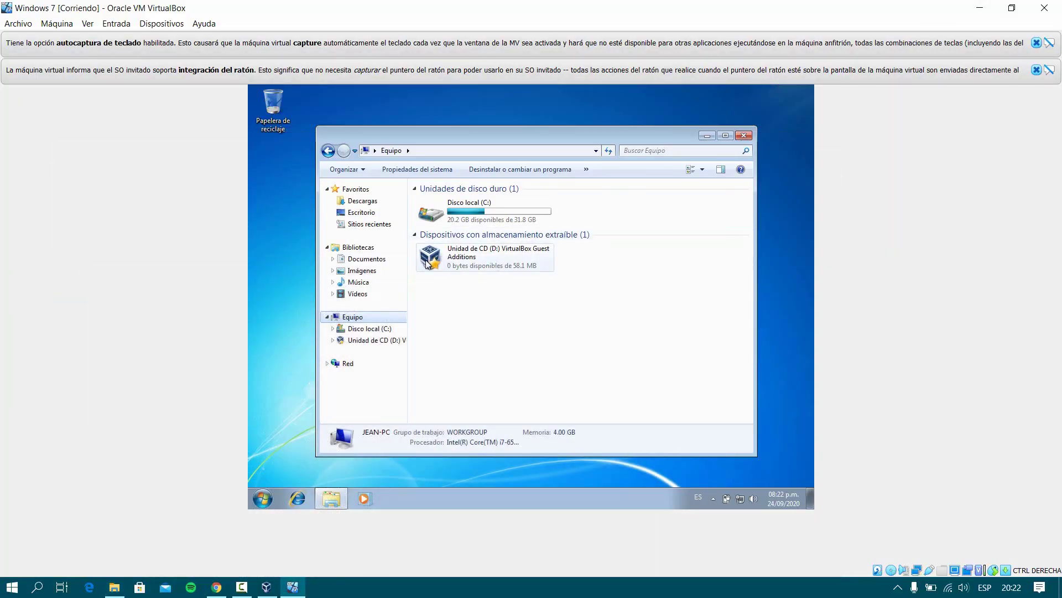
left_click_drag(412, 134, 389, 139)
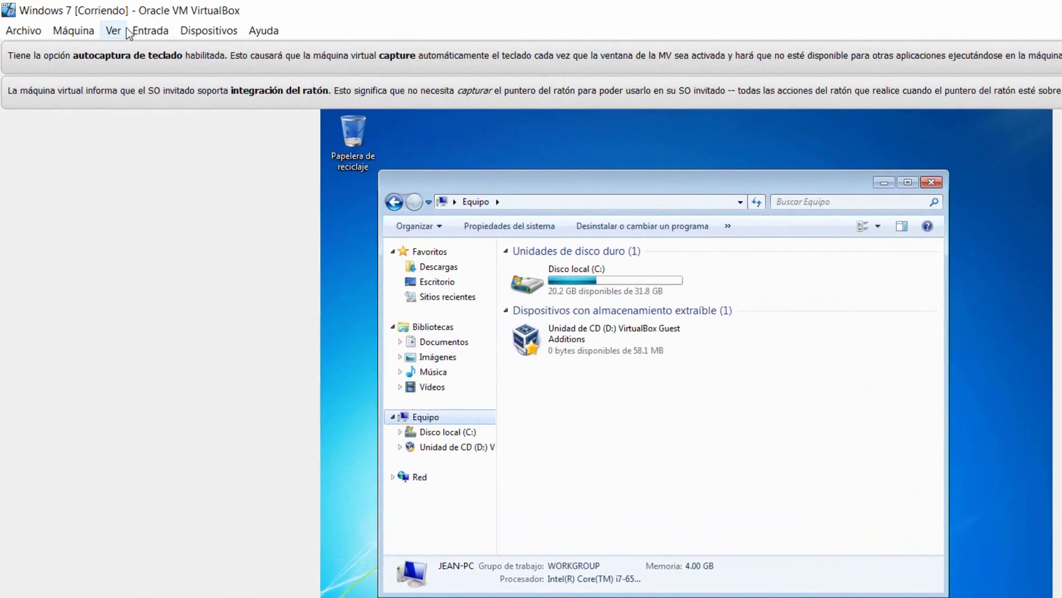
Open the Carpetas compartidas settings of the Windows 7 machine and start adding a shared folder.
left_click(73, 30)
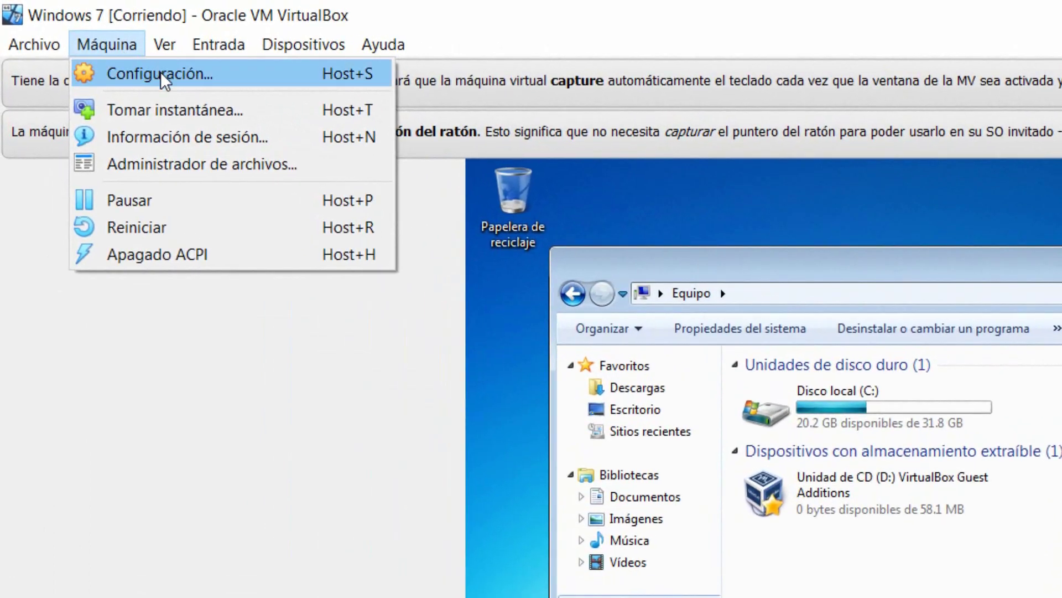
left_click(113, 53)
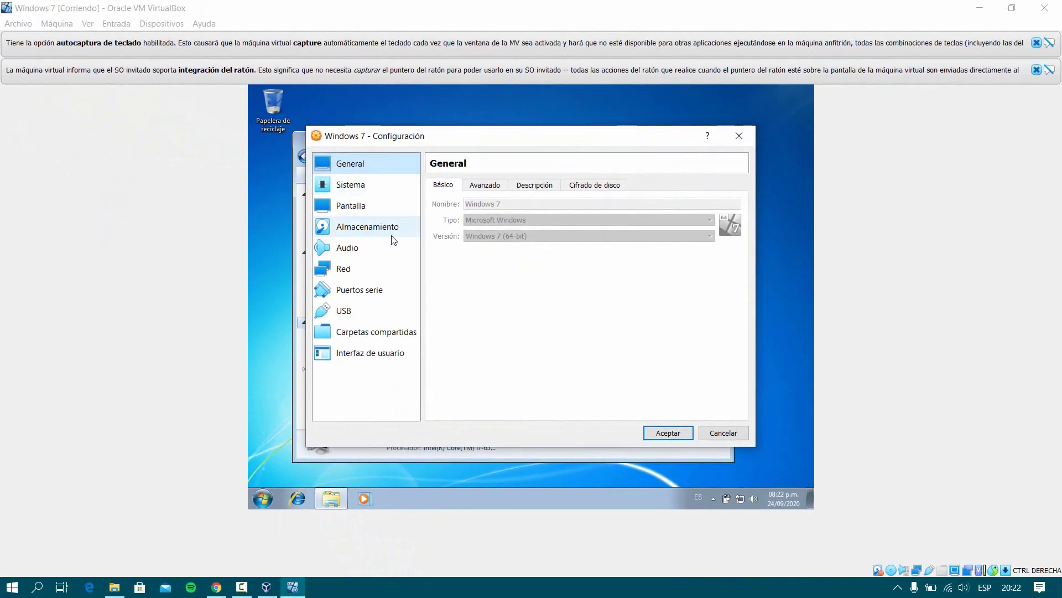
left_click(362, 335)
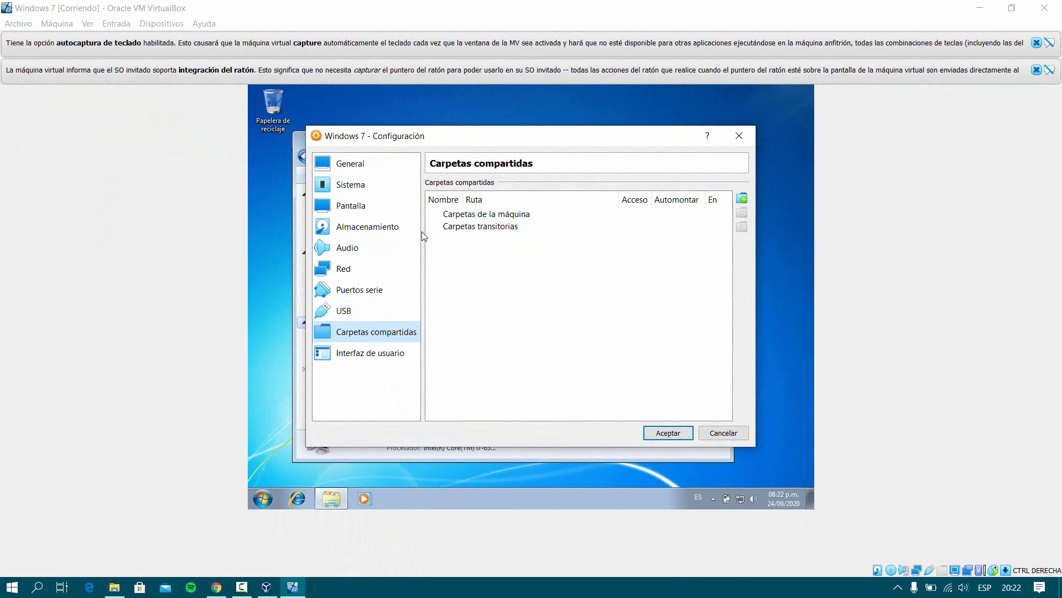
left_click(743, 200)
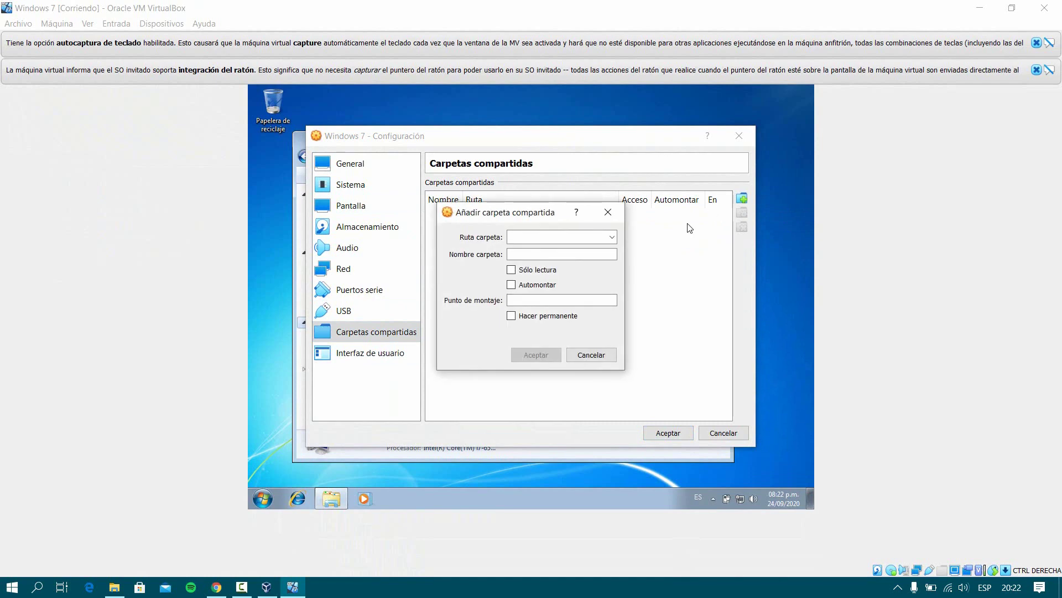
Browse for the shared folder's path and open the host's LENOVO_USB_HDD (G:) drive in the folder selector.
left_click(612, 237)
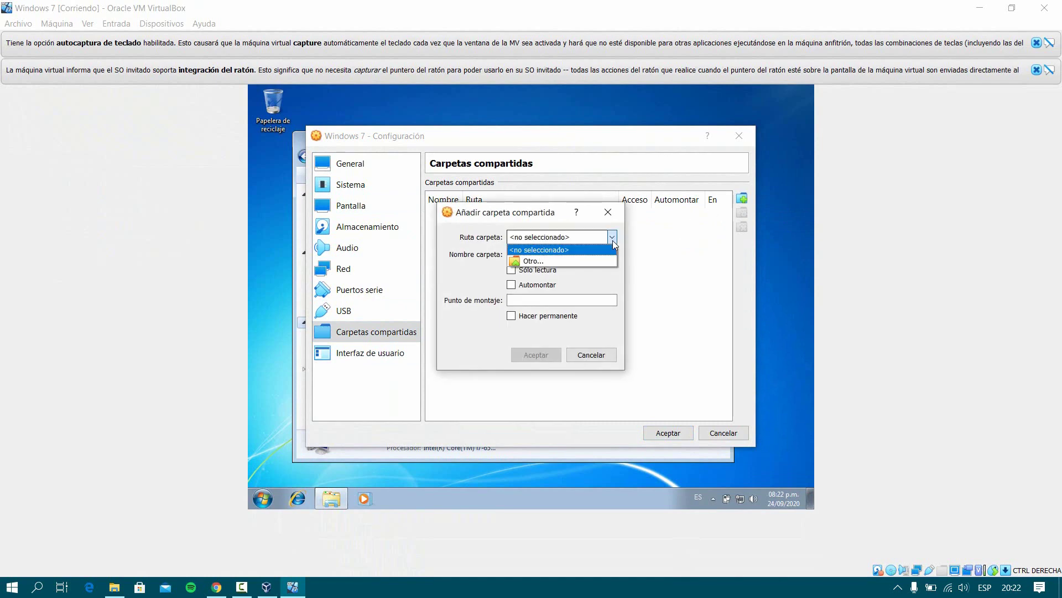
left_click(551, 259)
left_click_drag(546, 330, 543, 403)
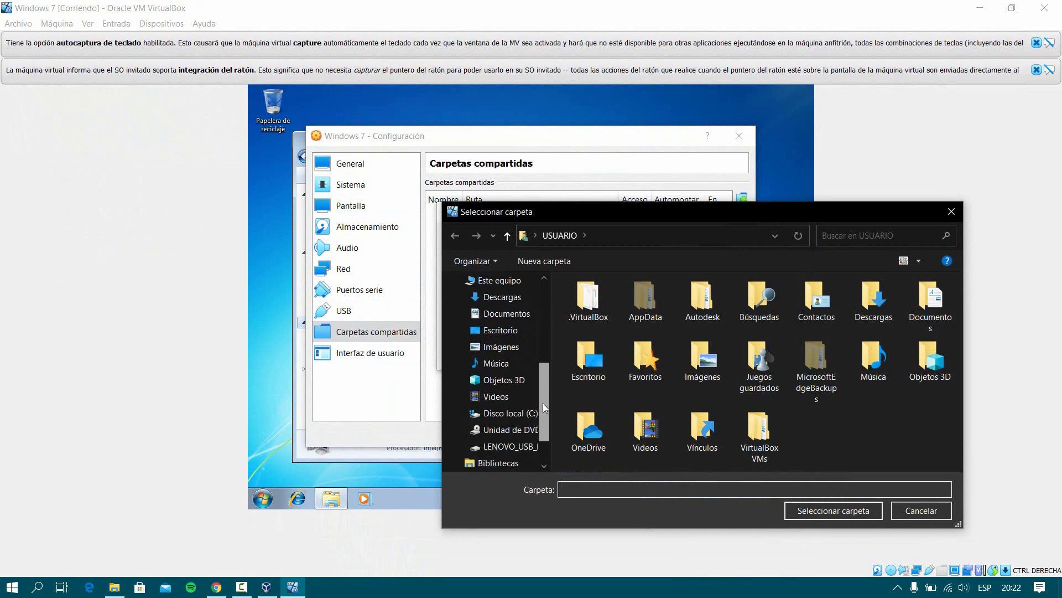
left_click(242, 586)
left_click(994, 542)
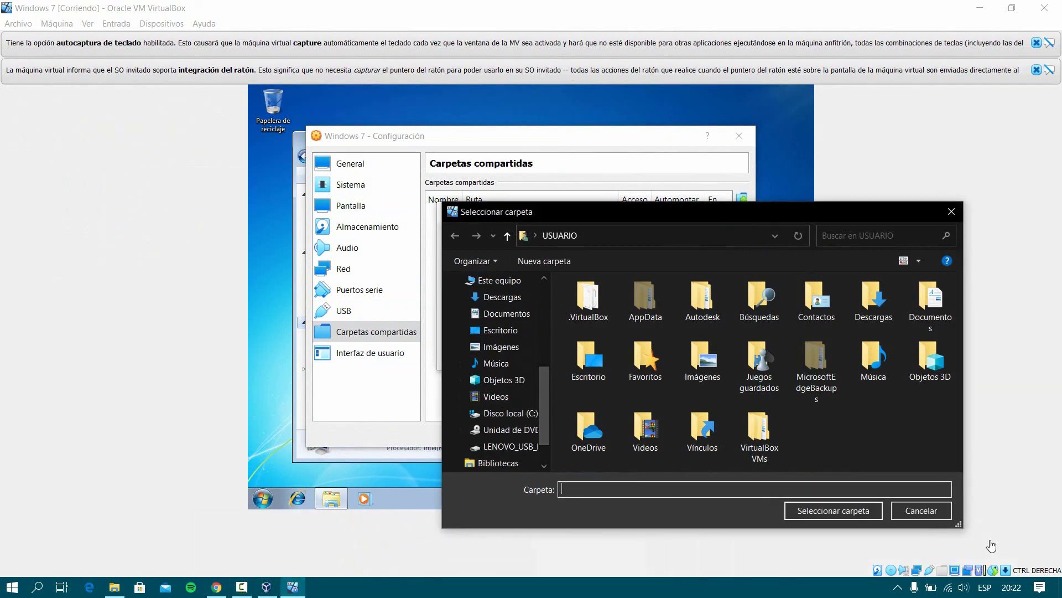
left_click_drag(540, 396, 537, 423)
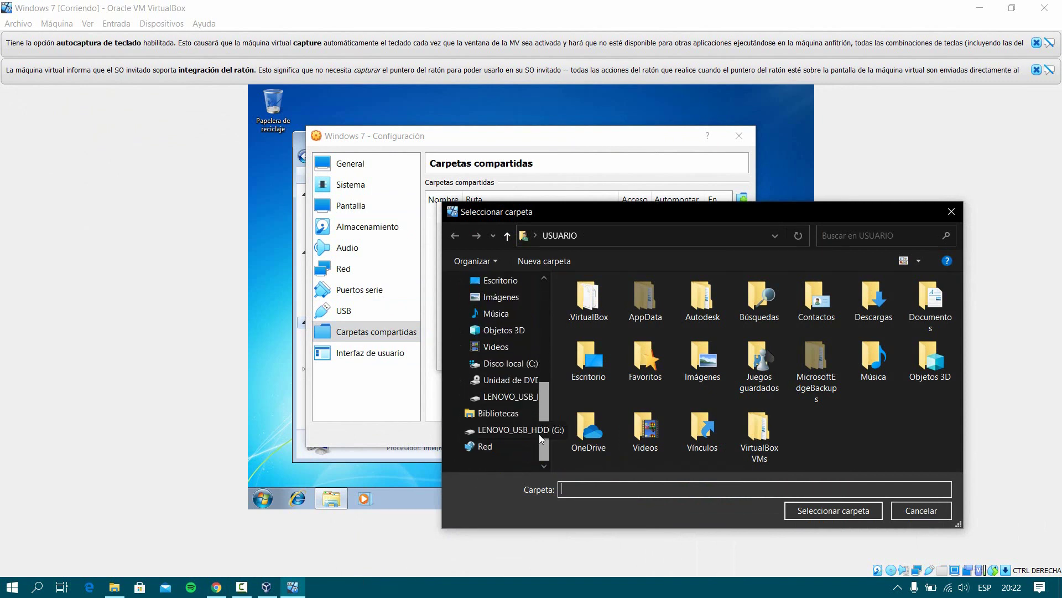
scroll(498, 412, "down", 1)
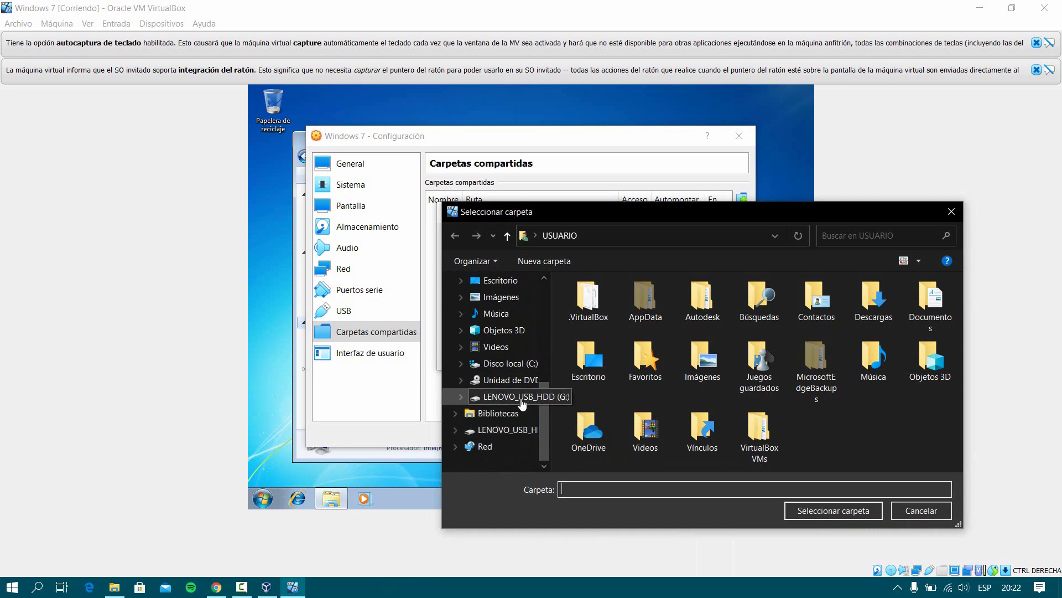
left_click(502, 399)
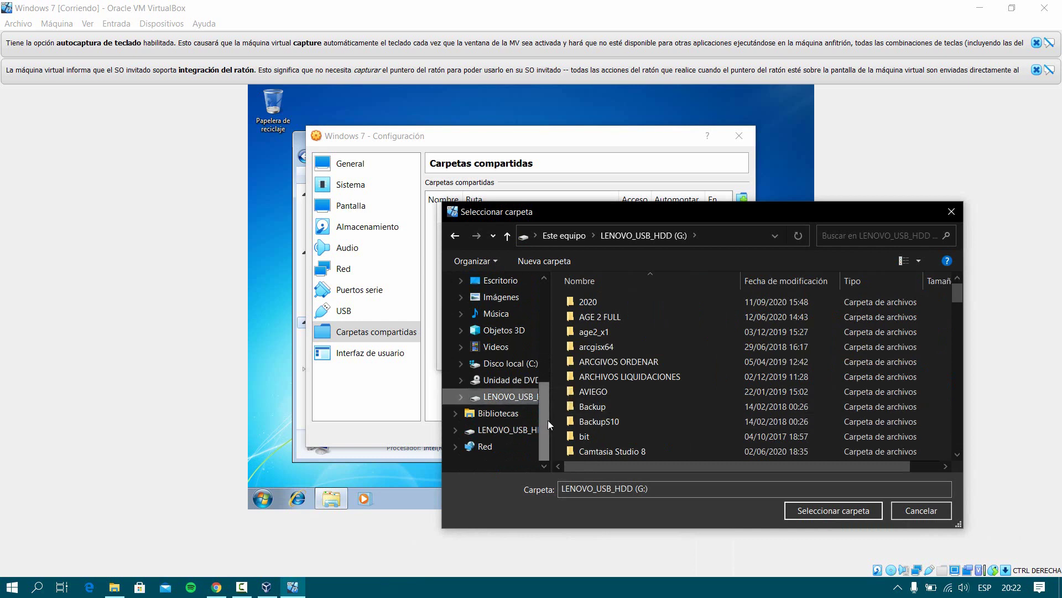
left_click_drag(552, 332, 583, 332)
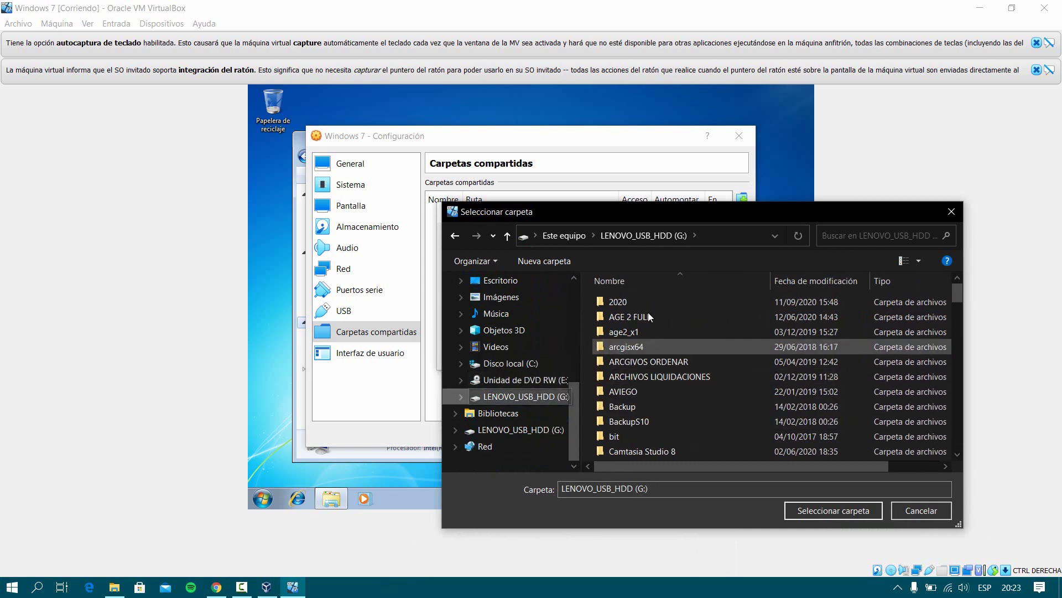
left_click_drag(604, 211, 527, 153)
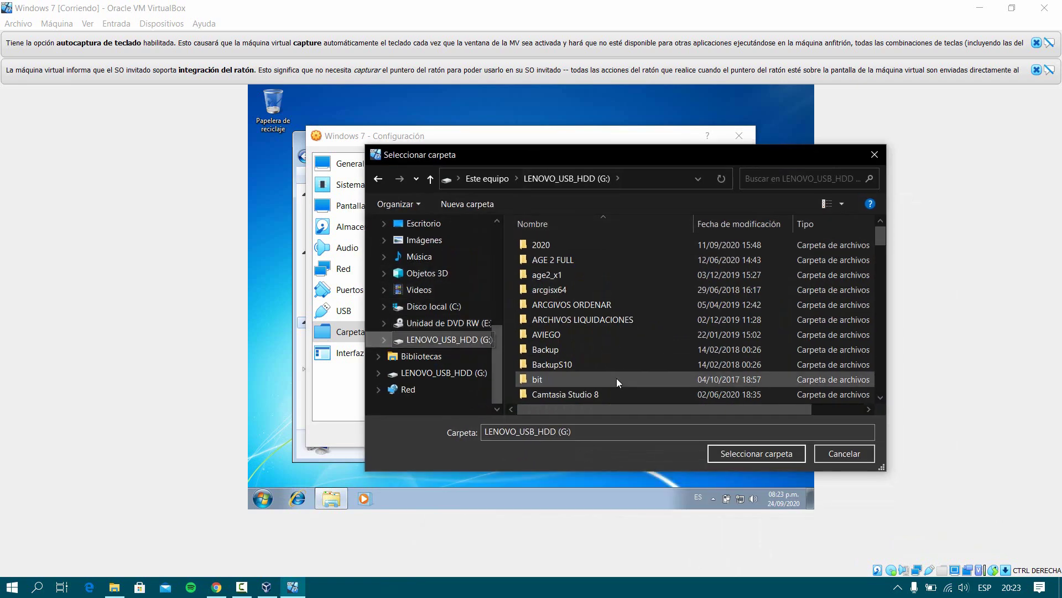
Share the G:\ drive as G_DRIVE with Sólo lectura and Automontar enabled, and save the machine's configuration.
left_click(750, 454)
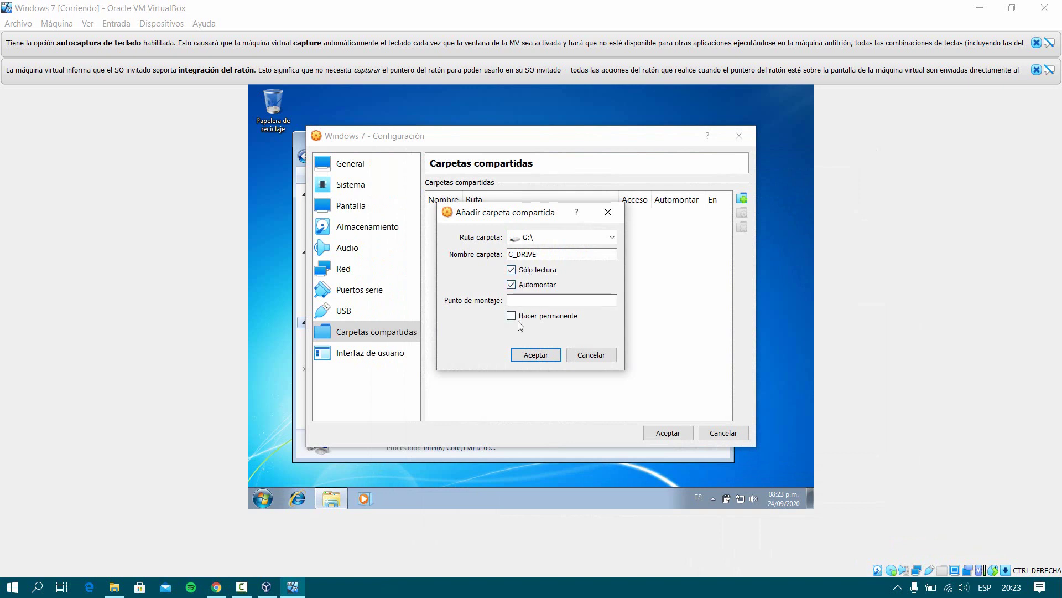
left_click(558, 354)
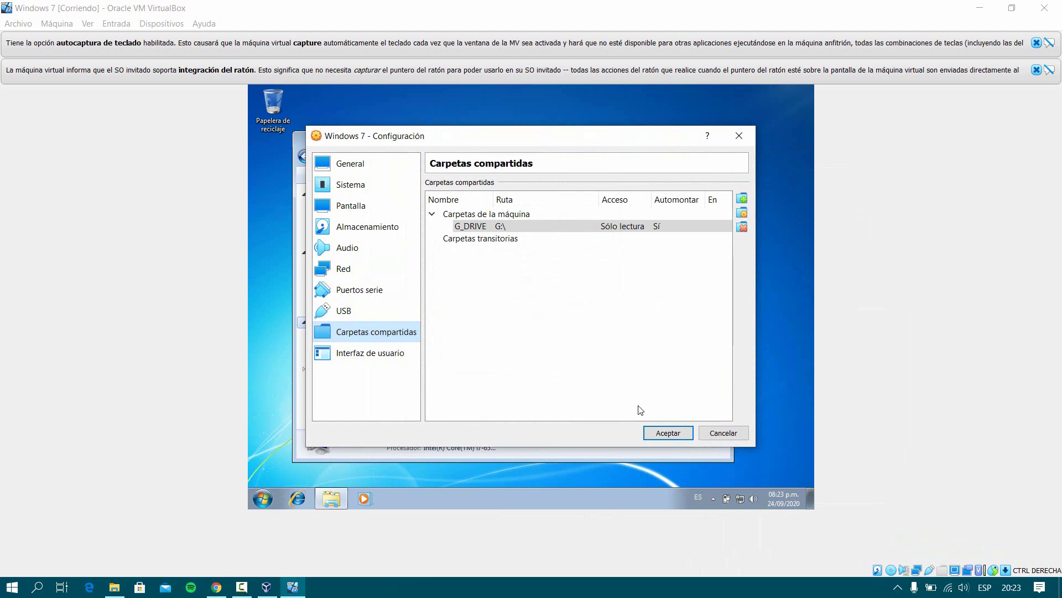
left_click(668, 433)
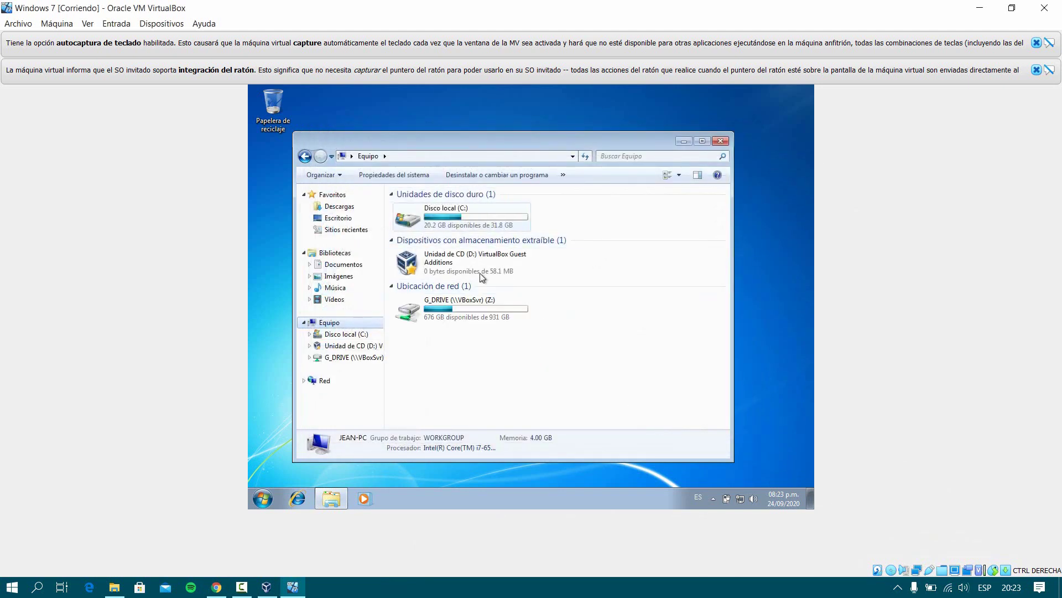
Open the G_DRIVE (Z:) network drive in the guest and go into its S10 2005 folder.
left_click(448, 309)
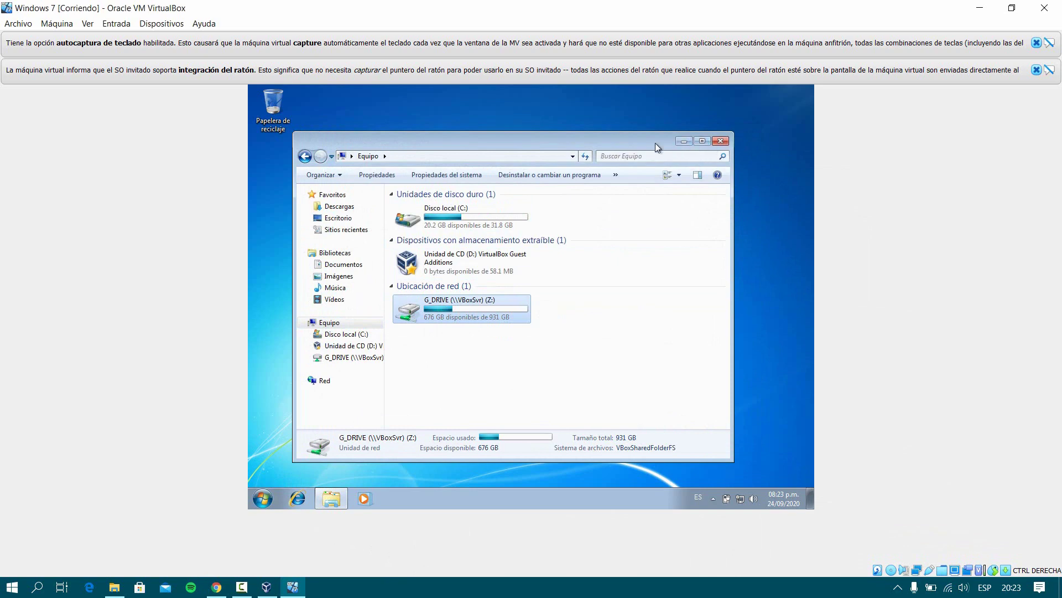
mouse_move(655, 143)
left_mouse_down()
mouse_move(819, 176)
mouse_move(885, 97)
mouse_move(556, 133)
mouse_move(646, 142)
left_mouse_up()
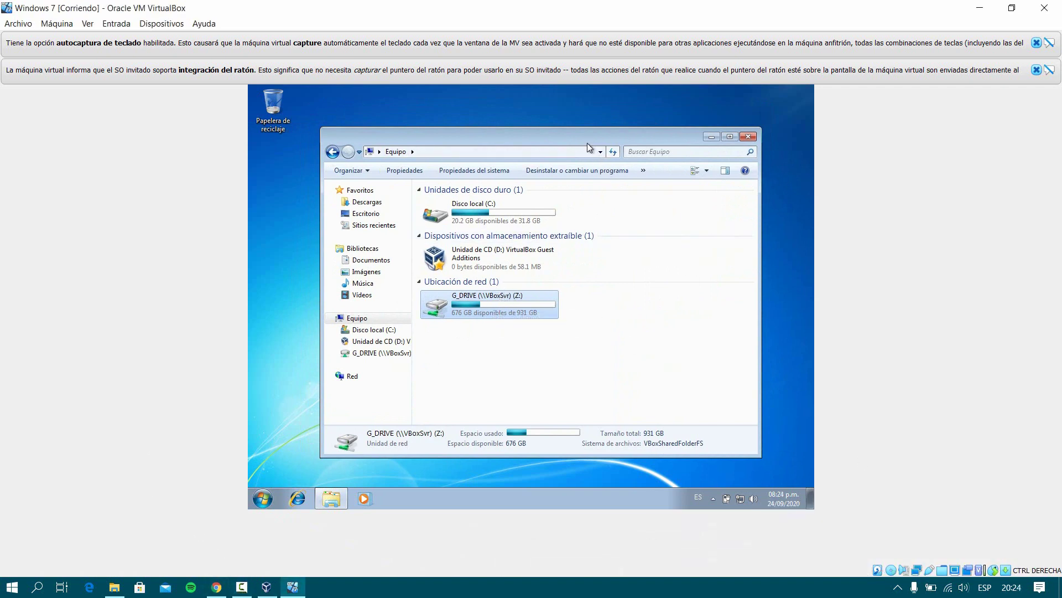
mouse_move(591, 145)
left_mouse_down()
mouse_move(589, 168)
mouse_move(589, 131)
left_mouse_up()
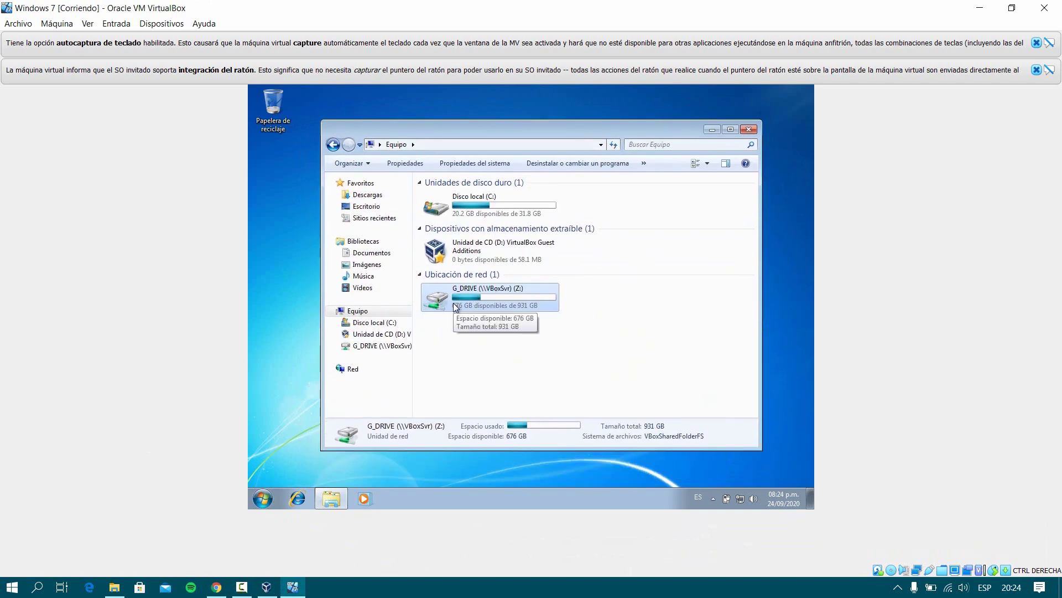
double_click(475, 292)
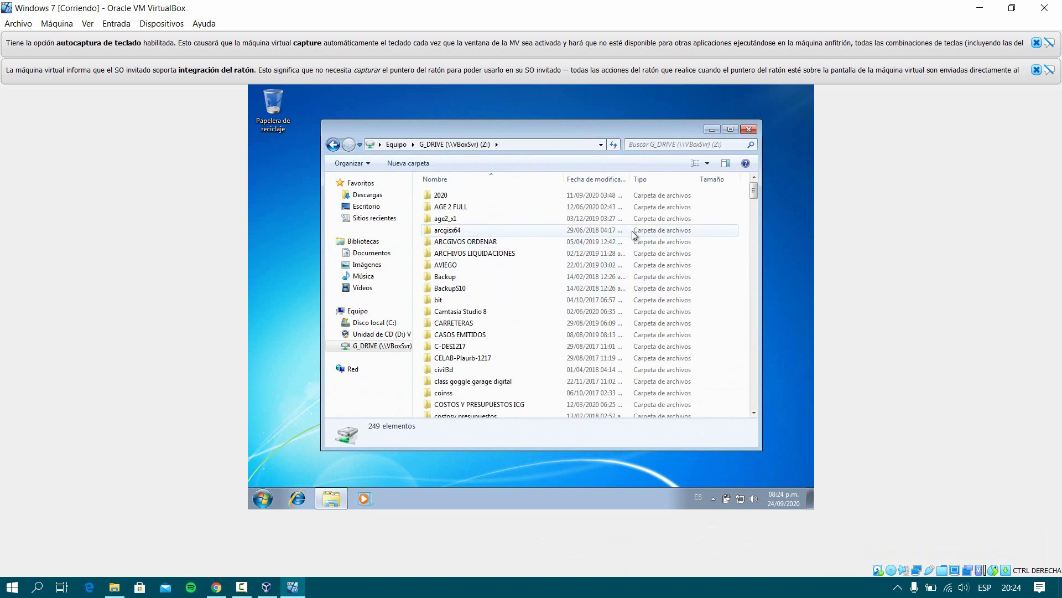
left_click_drag(754, 189, 756, 217)
left_click(533, 287)
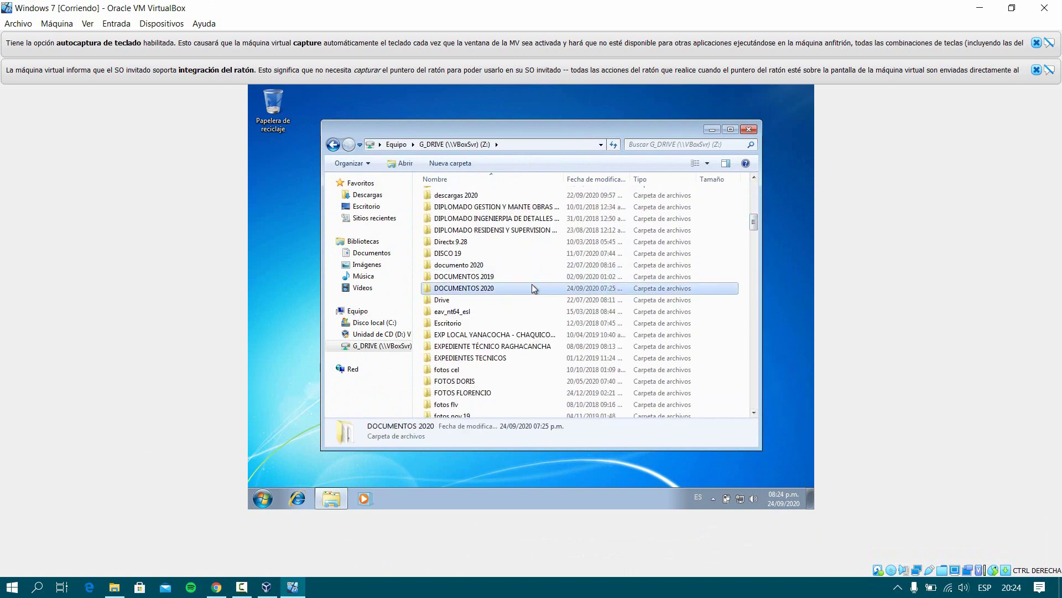
key("s")
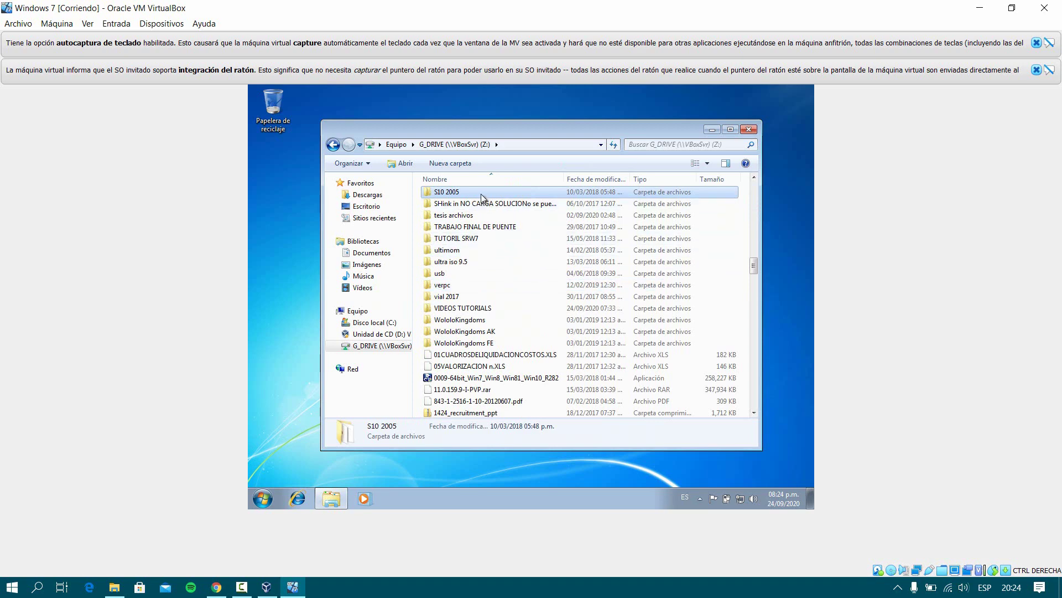
double_click(480, 193)
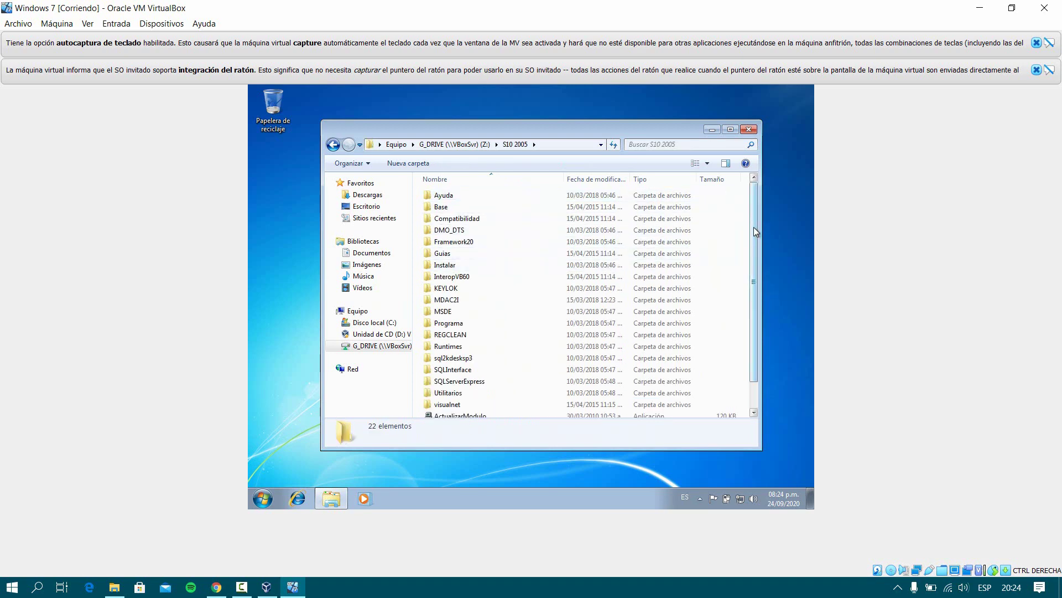
Try to start the autorun application in the S10 2005 folder and dismiss the resulting error.
scroll(756, 231, "down", 1)
left_click(457, 402)
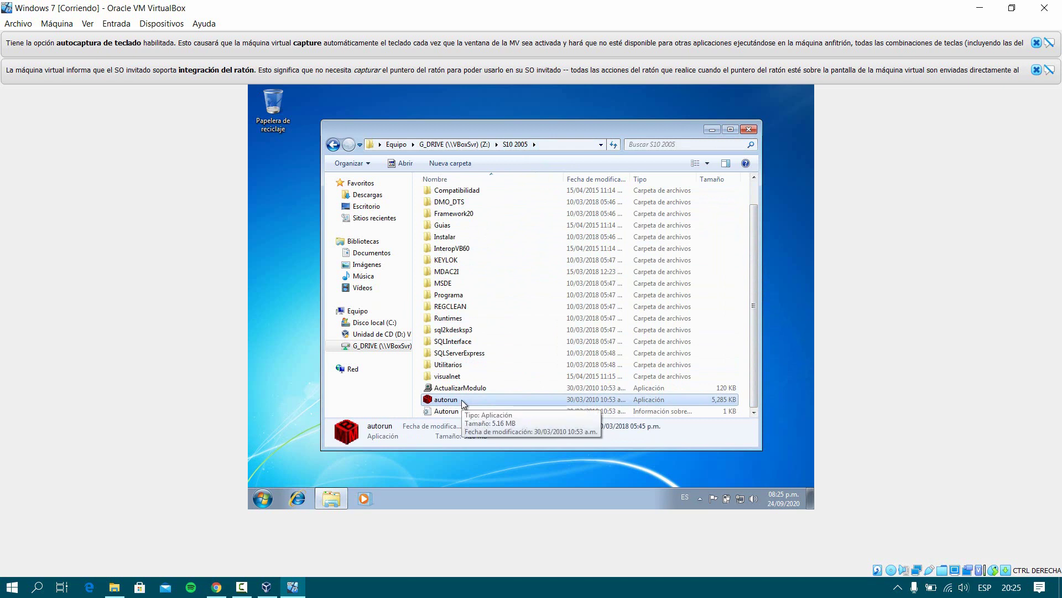
right_click(464, 400)
left_click(520, 265)
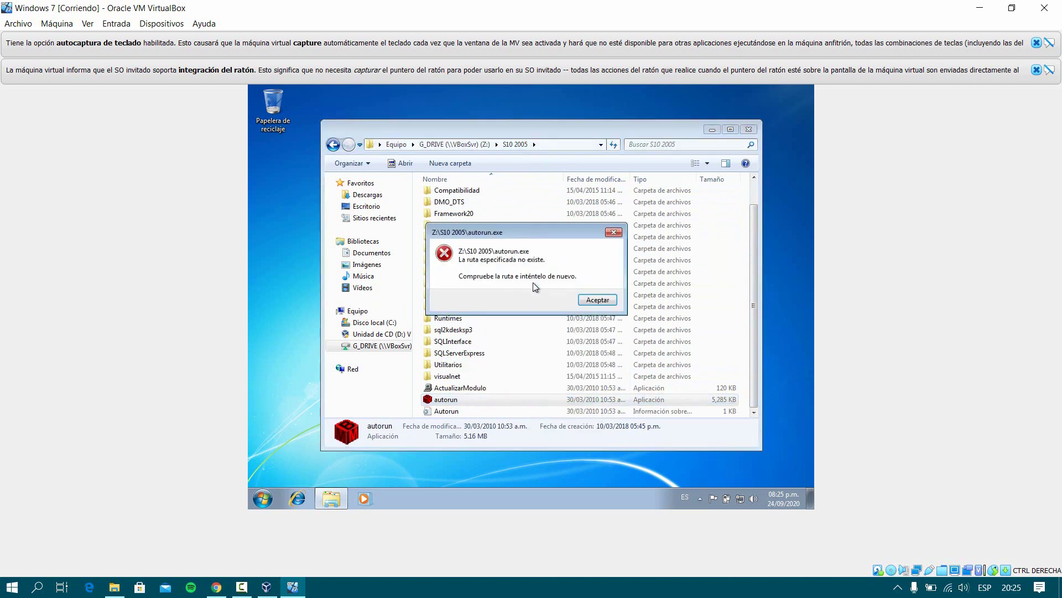
left_click(597, 300)
Run autorun.exe from the S10 2005 folder, allowing it despite the unknown publisher, to bring up the S10 installer.
double_click(450, 400)
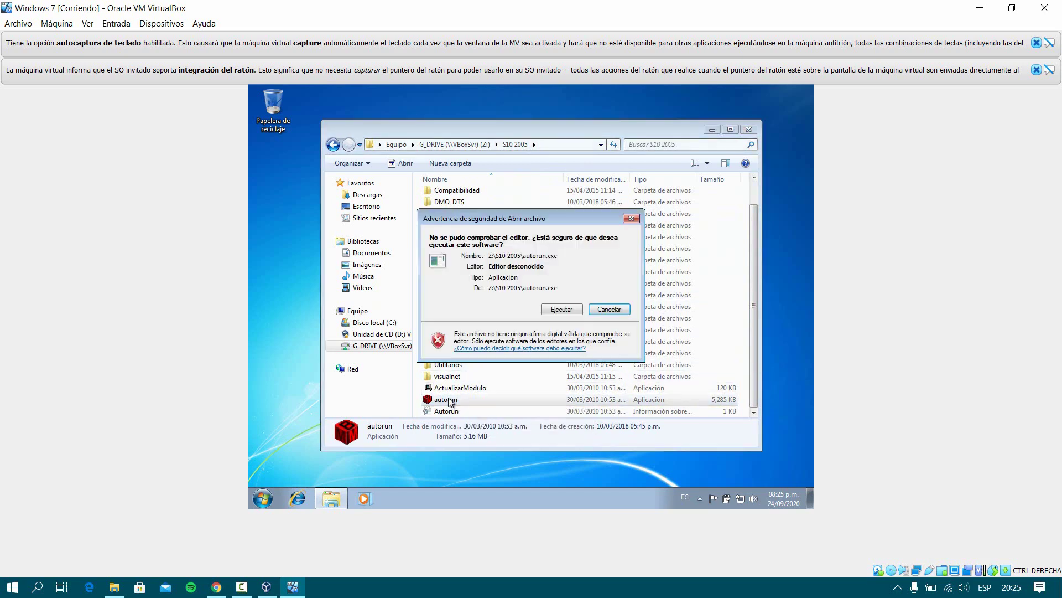
left_click(559, 309)
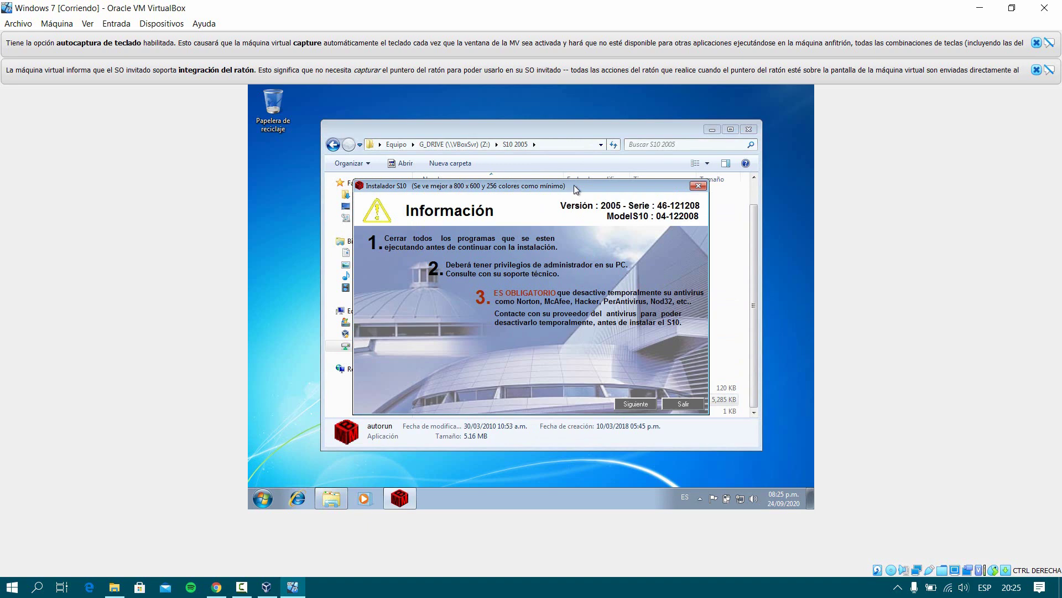
left_click_drag(573, 185, 556, 185)
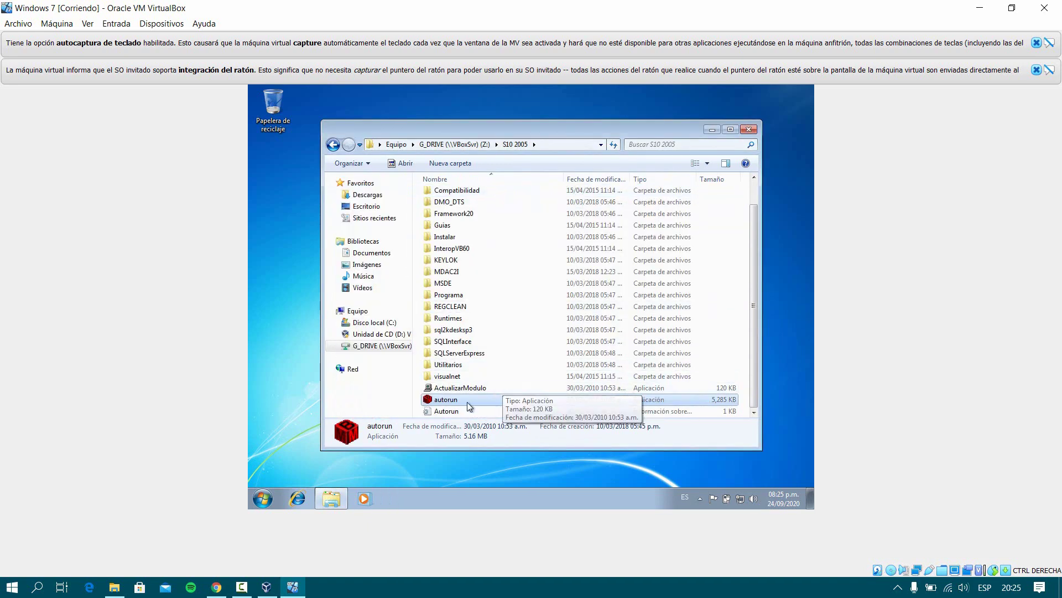
double_click(465, 402)
left_click(565, 316)
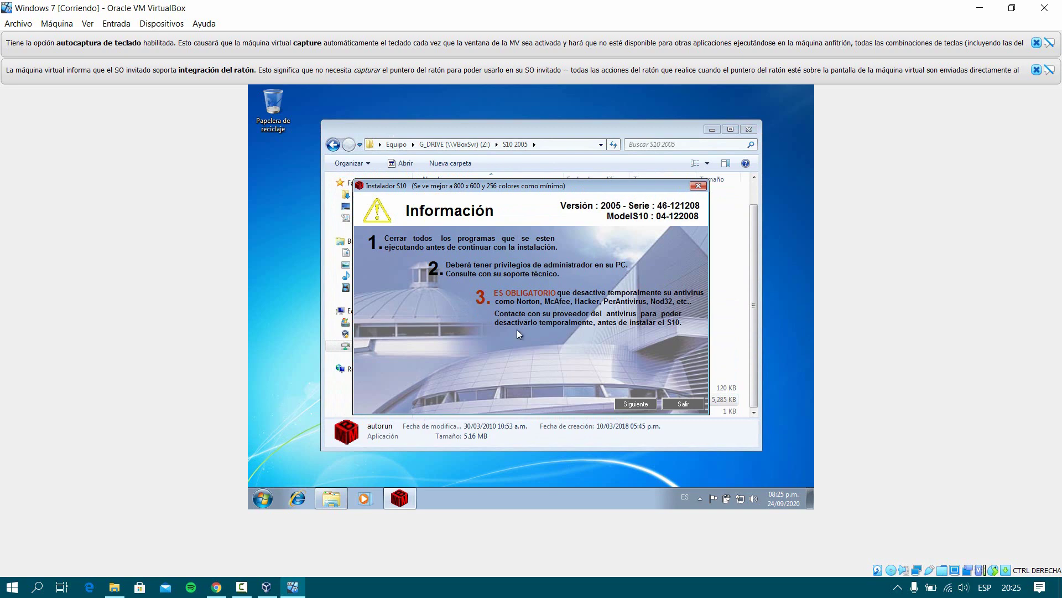
Go to Instalación del S10, choose the Profesional edition and try to install the S10 Presupuestos module.
left_click(635, 403)
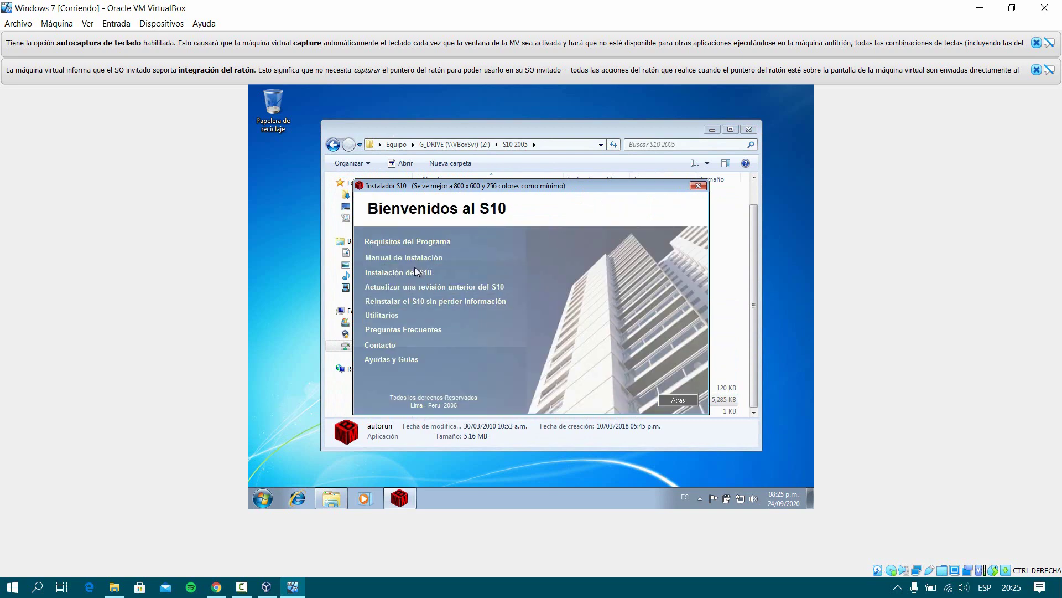
left_click(431, 275)
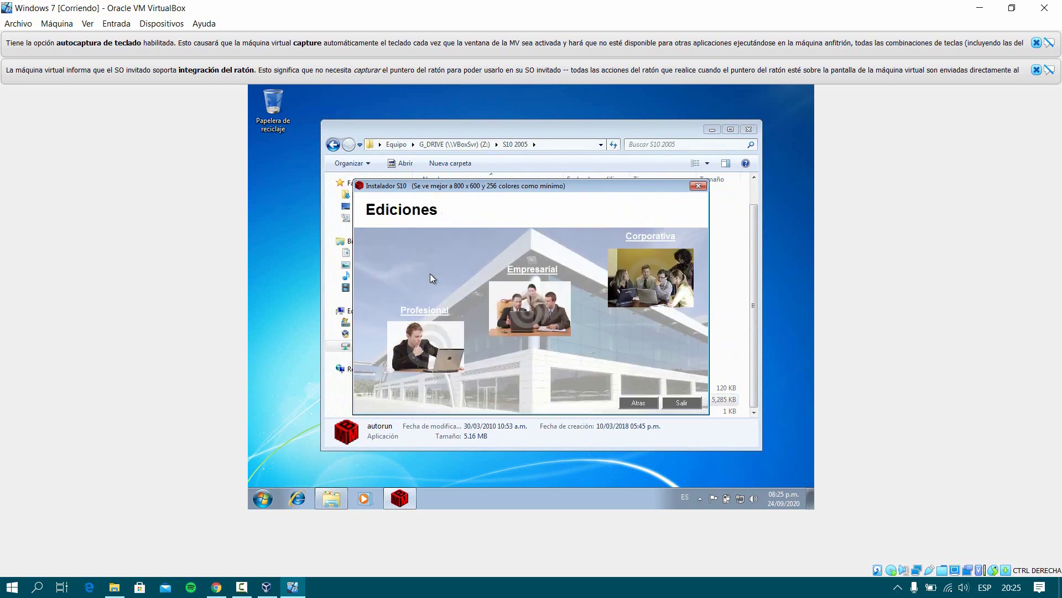
left_click(434, 313)
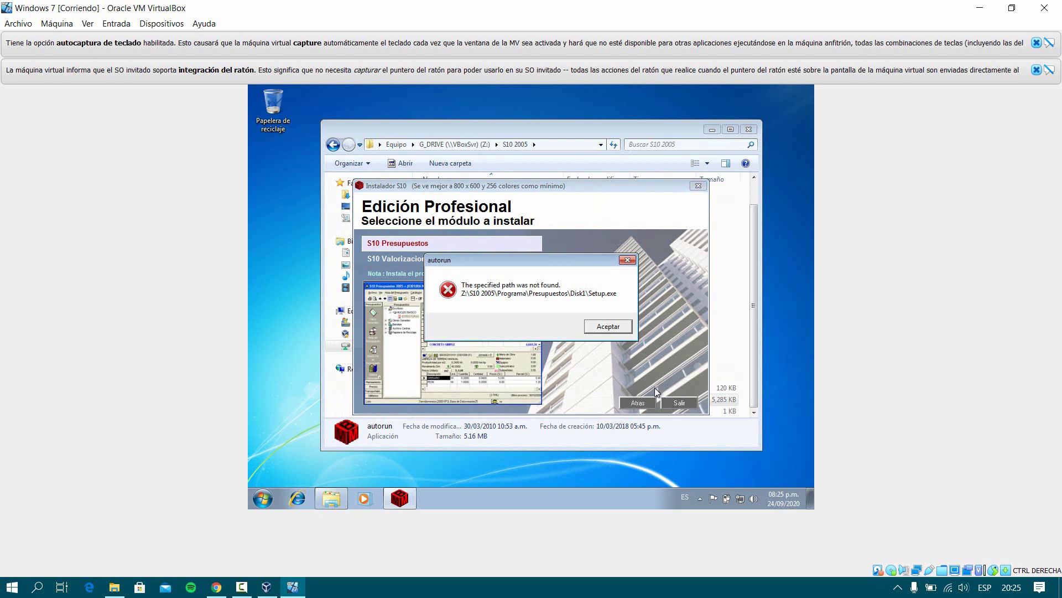
left_click(609, 328)
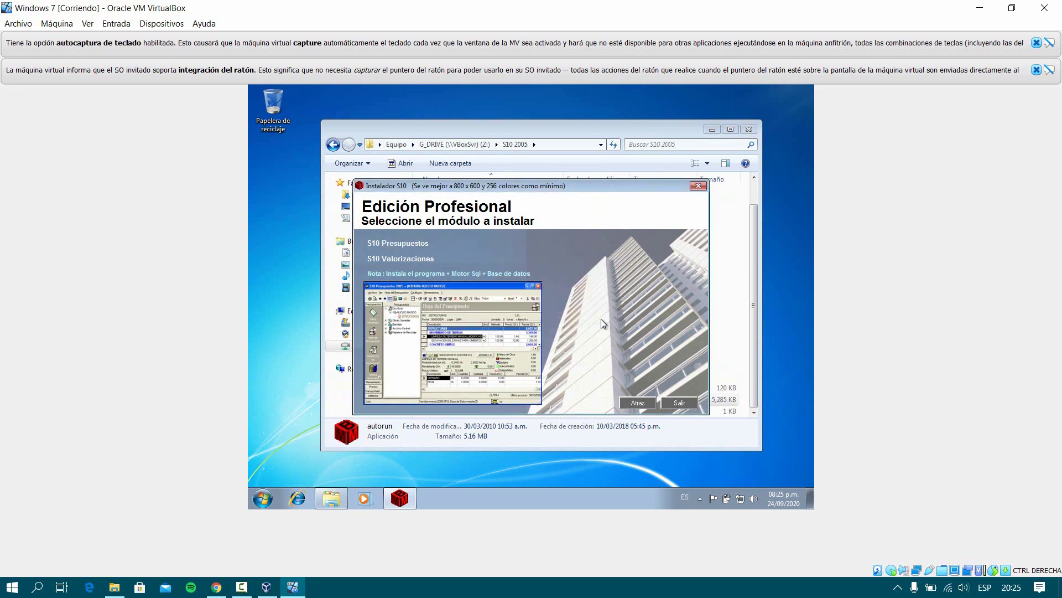
left_click(417, 247)
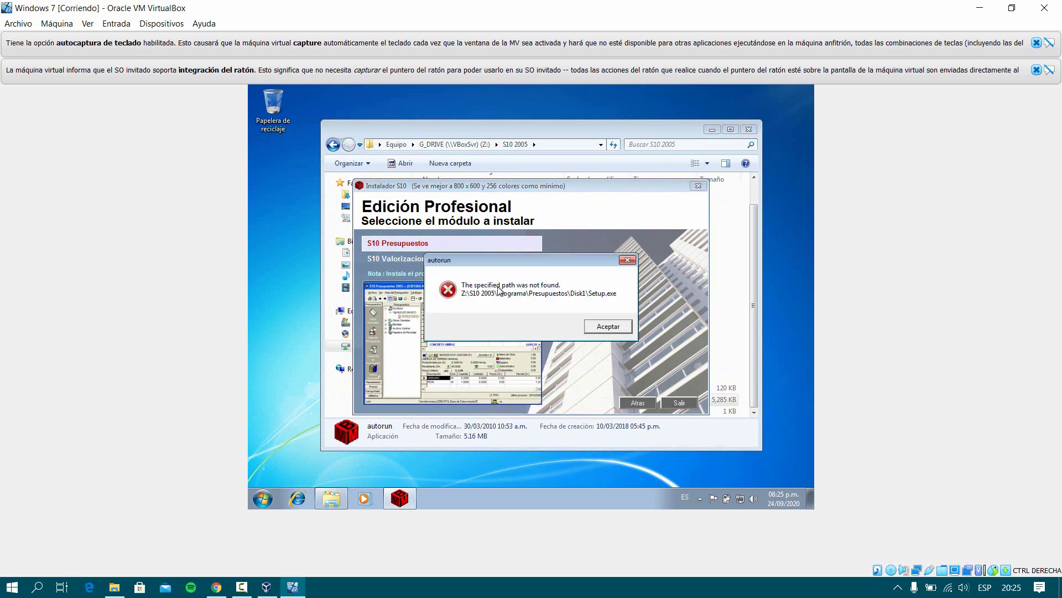
left_click(242, 588)
left_click(994, 549)
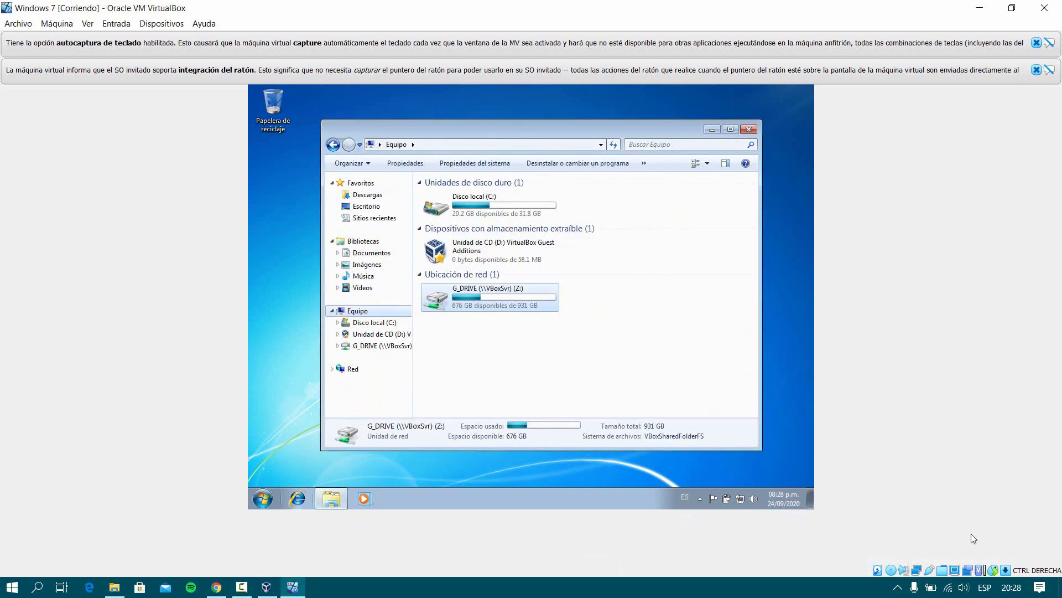
Open the G_DRIVE (Z:) network drive and locate its S10 2005 folder.
left_click(513, 330)
double_click(504, 301)
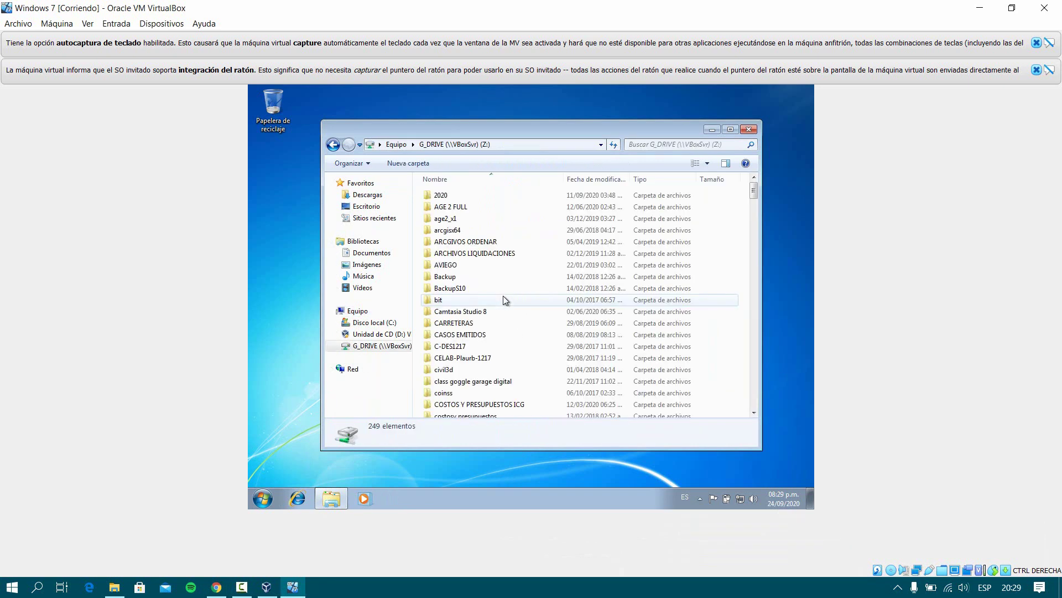
left_click(531, 241)
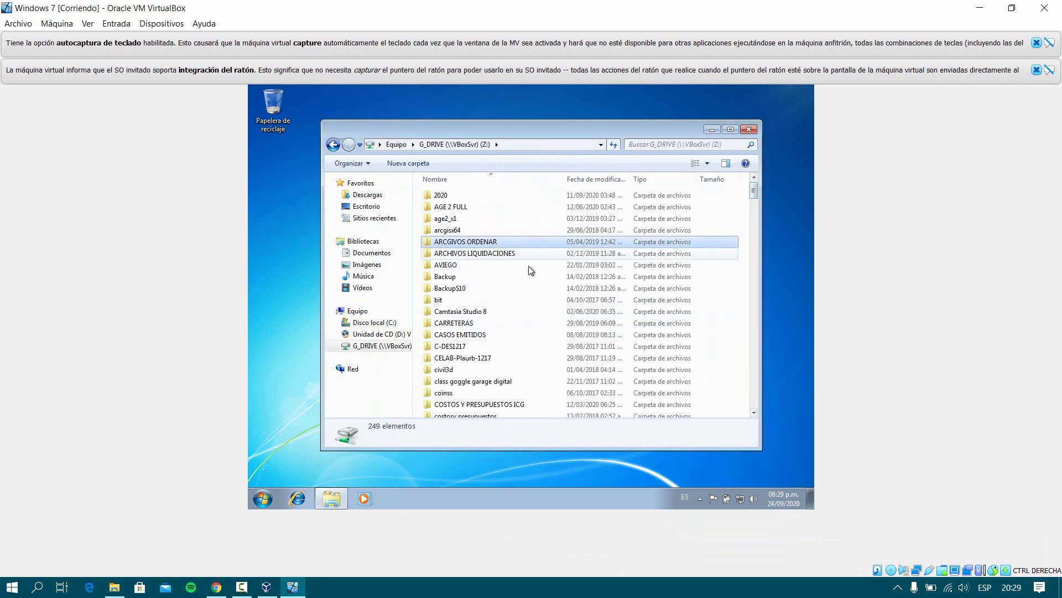
key("s")
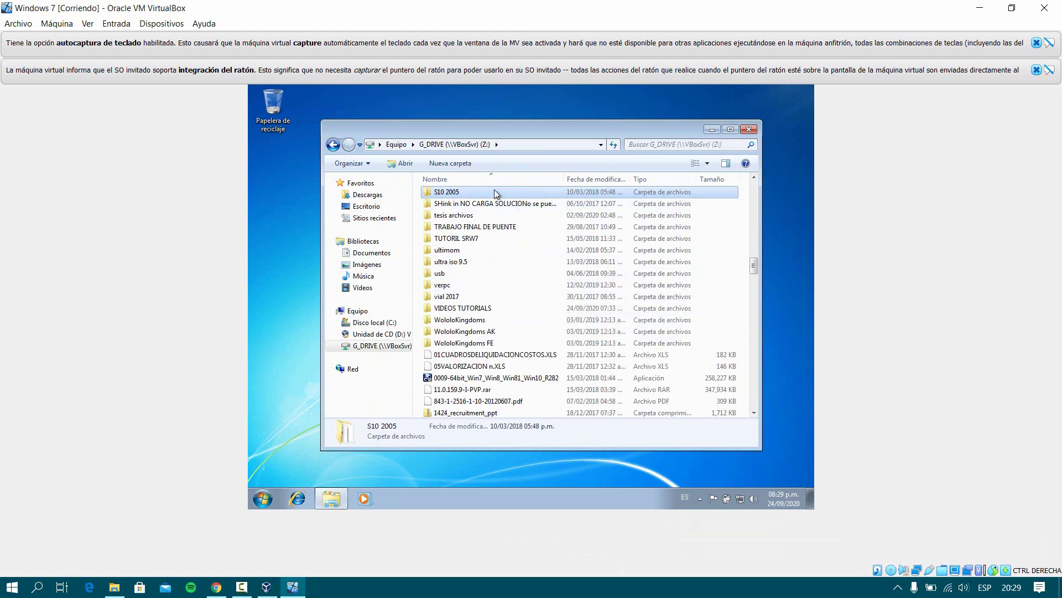
key("F2")
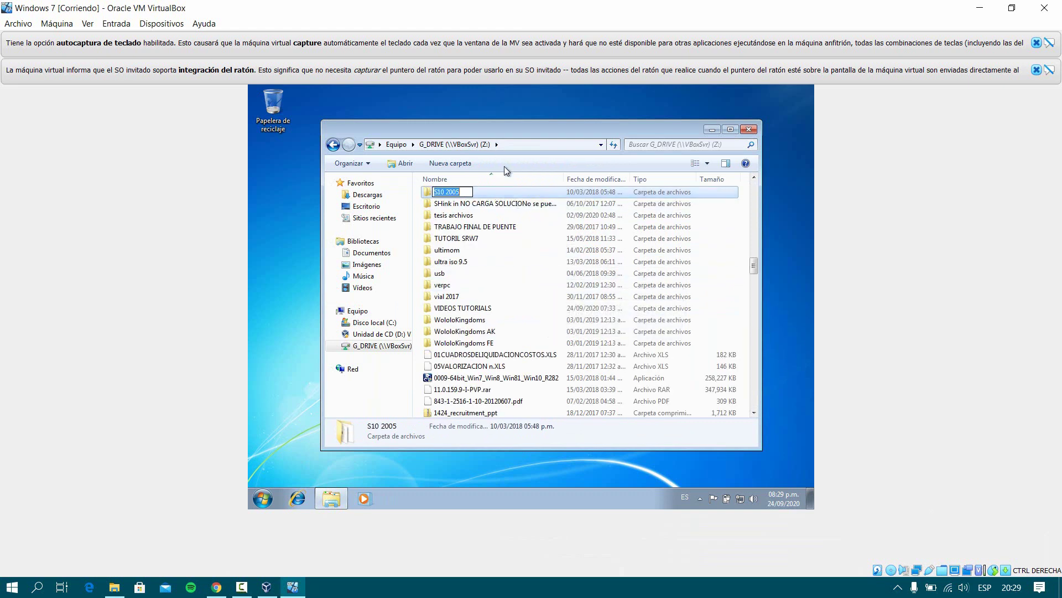
left_click(753, 178)
left_click(461, 200)
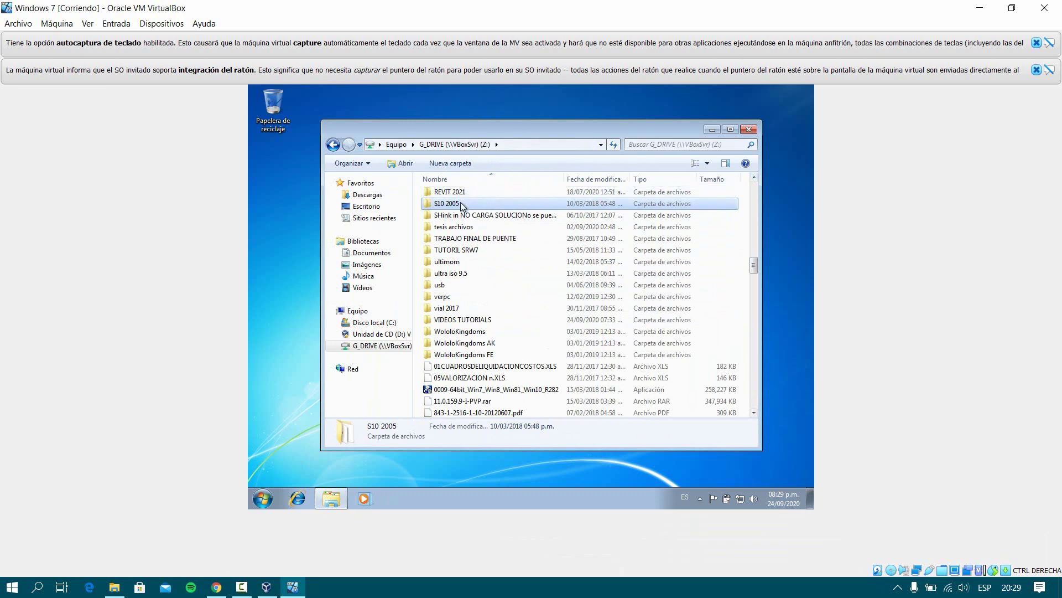
left_click(482, 200)
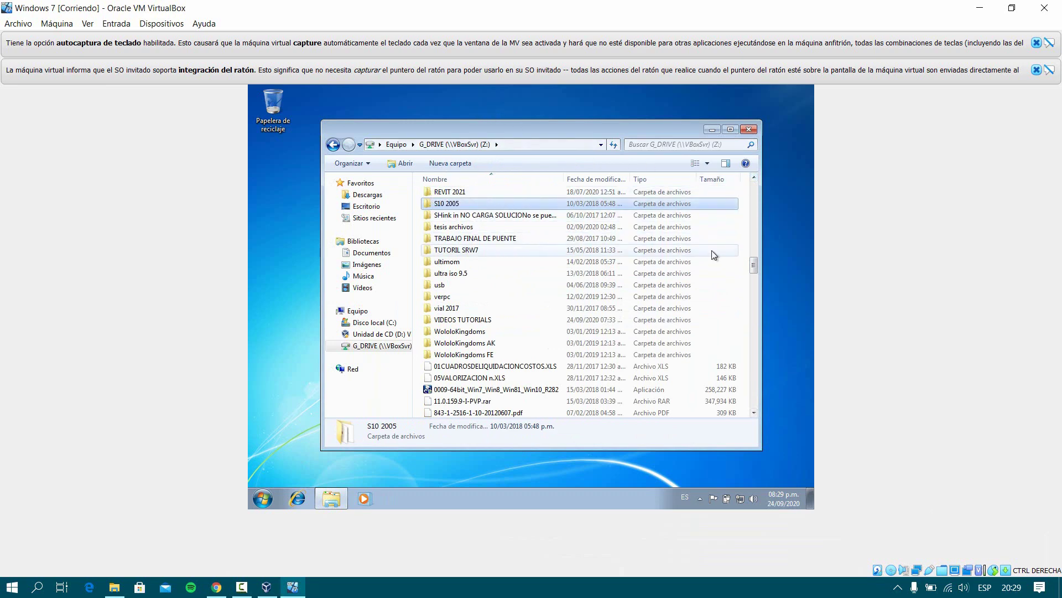
Search the G_DRIVE (Z:) drive for "crack" and select the Crack S10 2005 folder.
left_click_drag(754, 260, 753, 188)
left_click(680, 144)
type("cra")
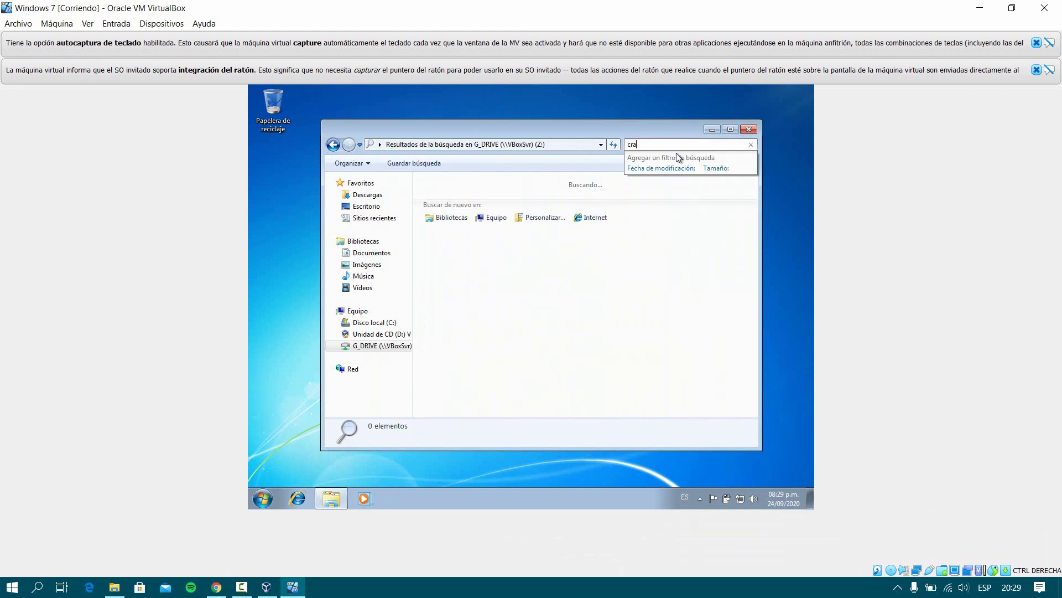
type("kck")
left_click(506, 191)
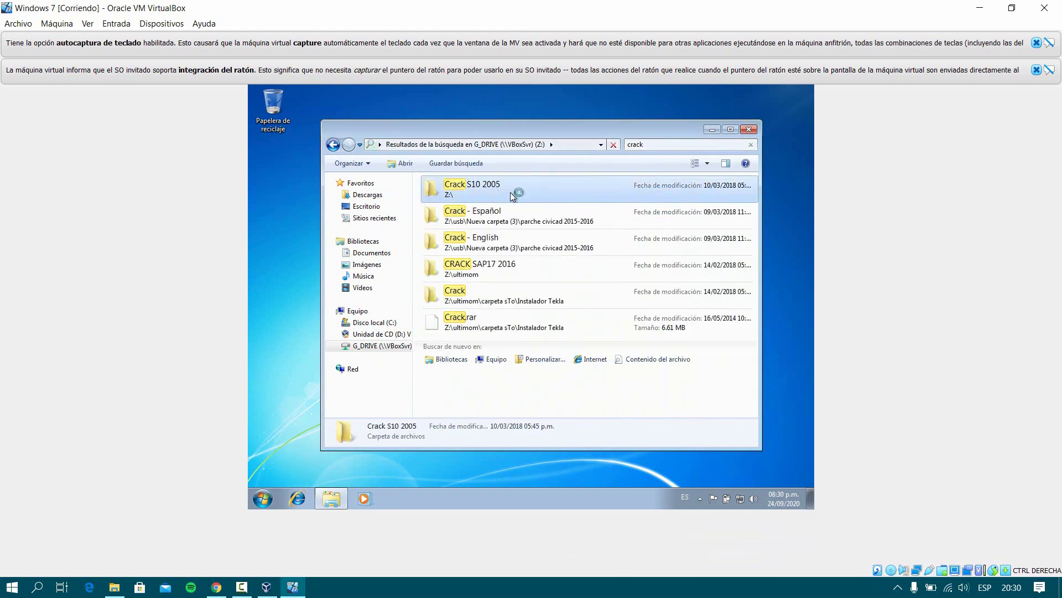
Copy the Crack S10 2005 folder from the shared drive to the guest's desktop.
left_click_drag(459, 138, 478, 179)
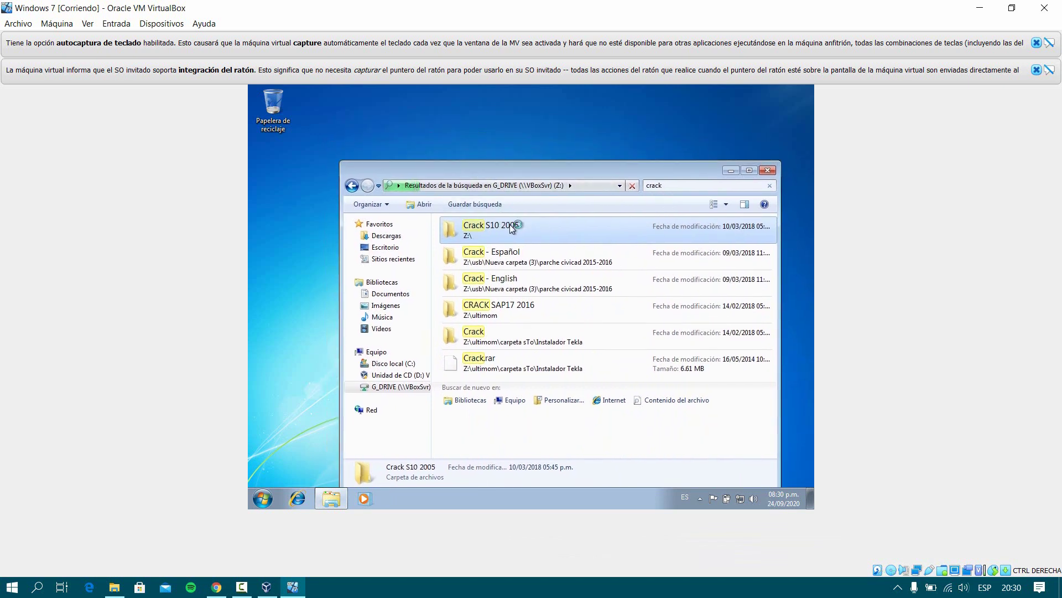
right_click(509, 224)
left_click(550, 303)
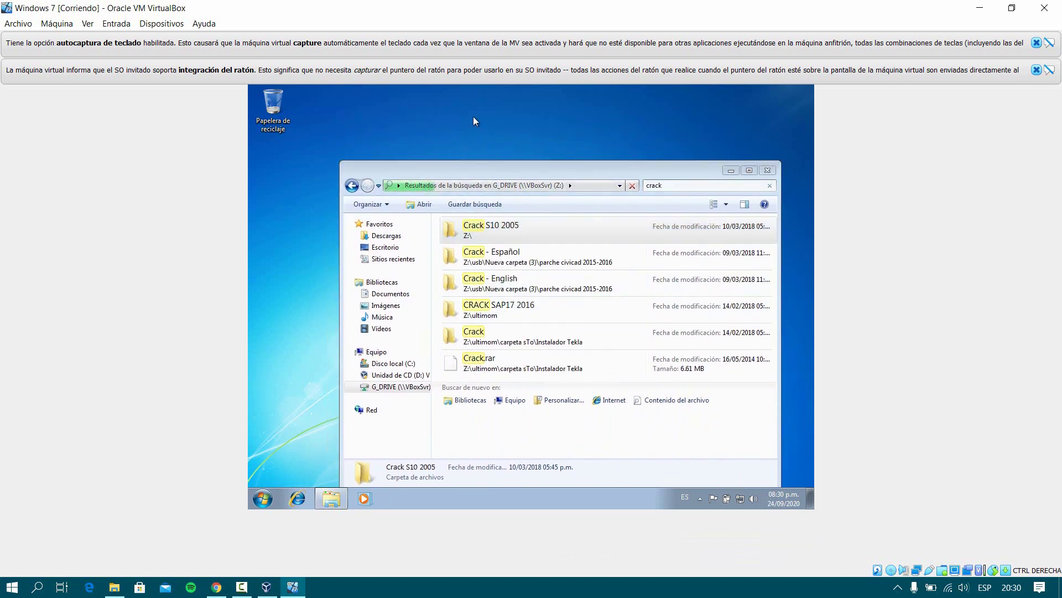
right_click(473, 116)
left_click(501, 165)
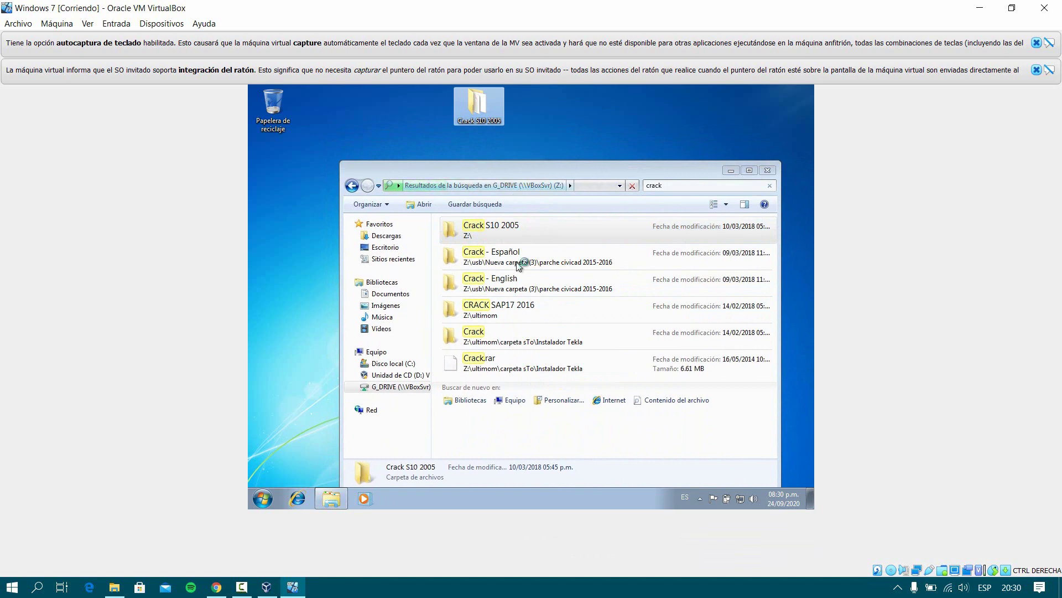
Return to the G_DRIVE (Z:) folder list and copy the S10 2005 folder to the guest's desktop.
left_click(351, 185)
scroll(503, 411, "down", 2)
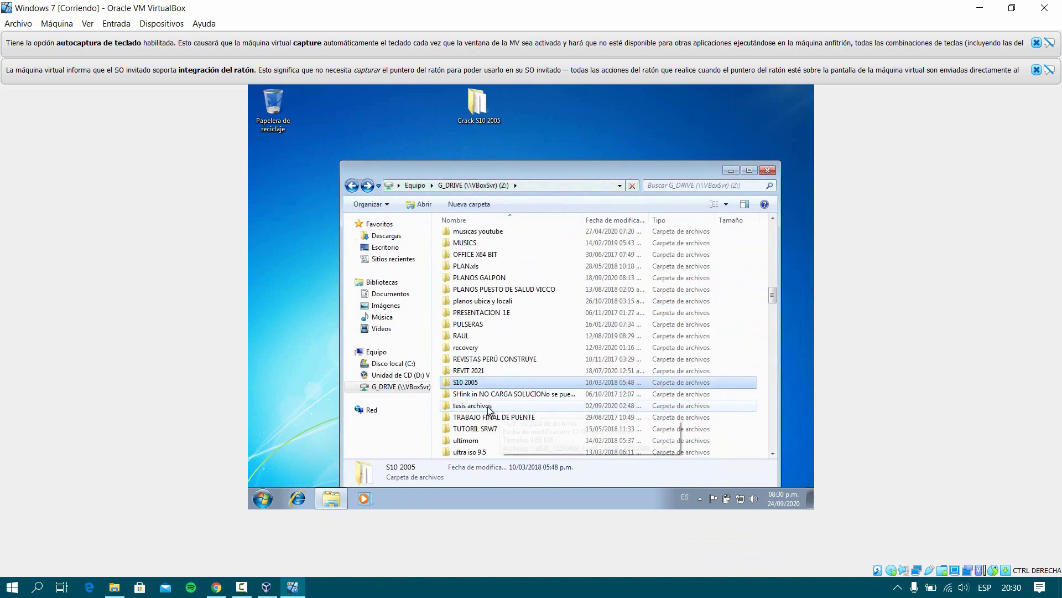
left_click(483, 369)
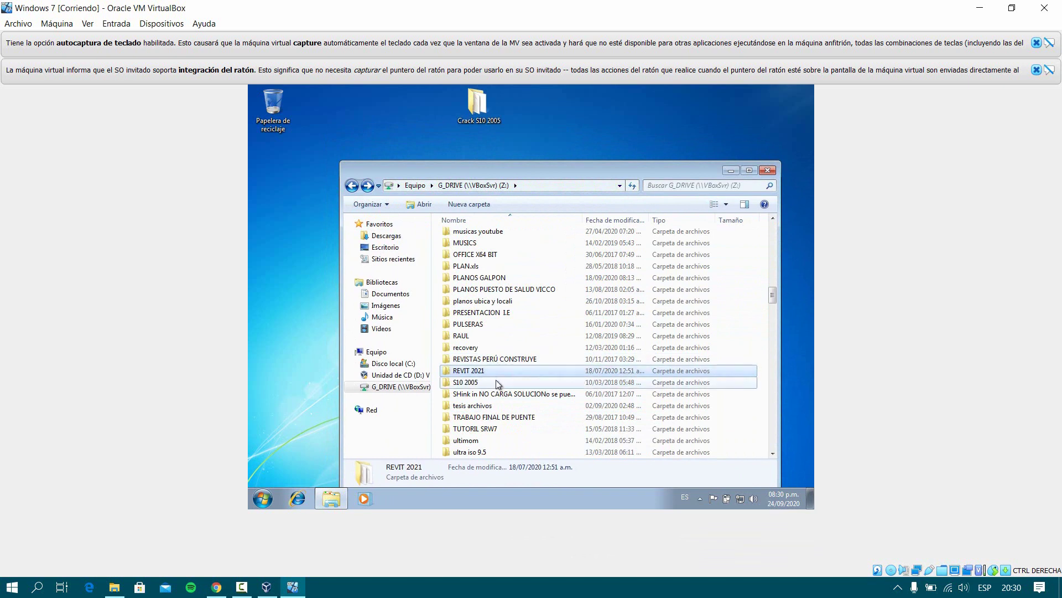
left_click(496, 381)
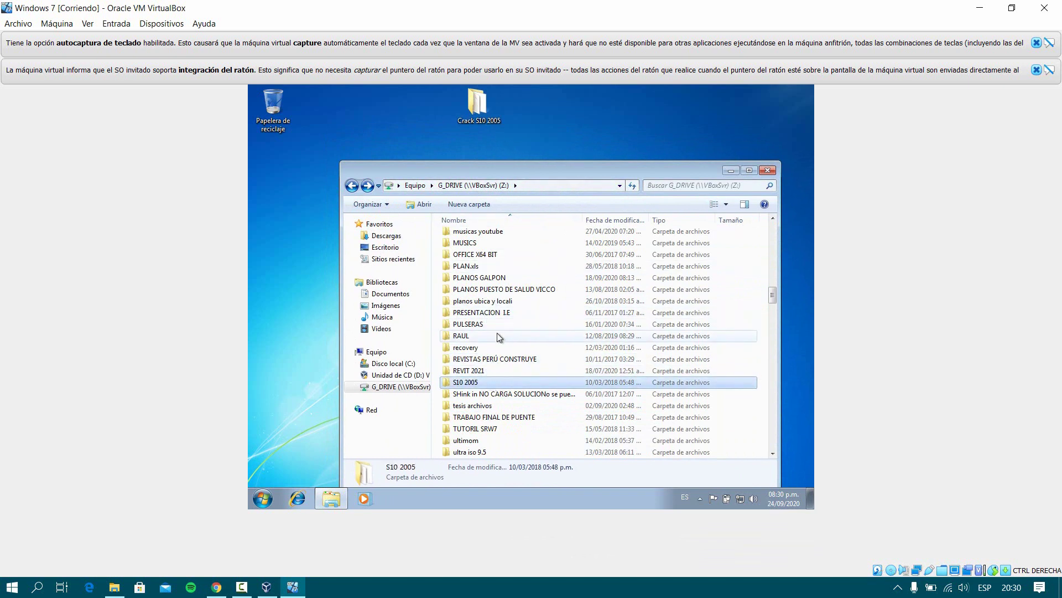
left_click_drag(467, 167, 468, 175)
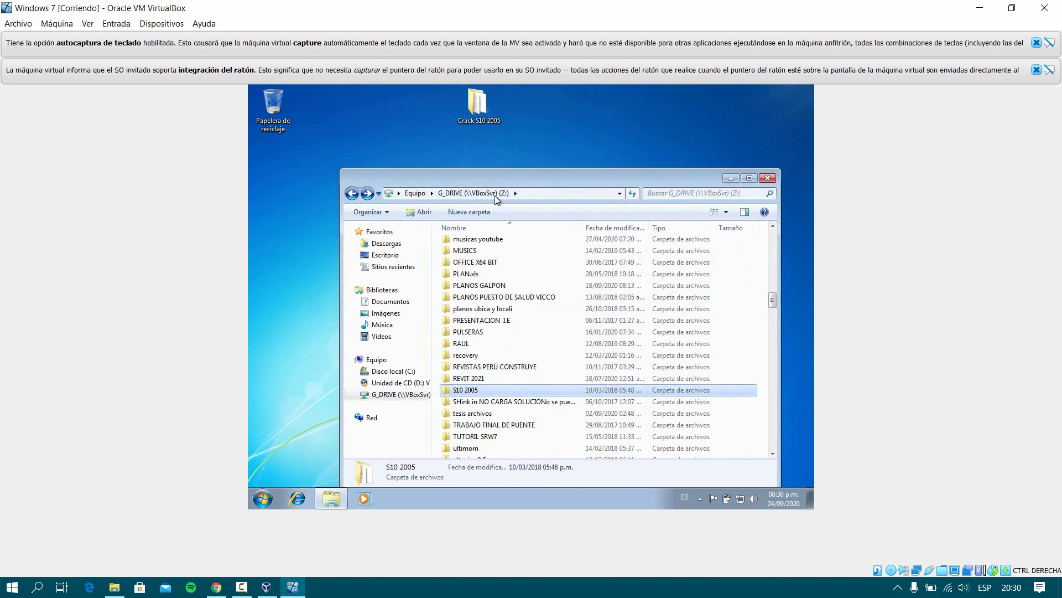
right_click(473, 390)
left_click(506, 299)
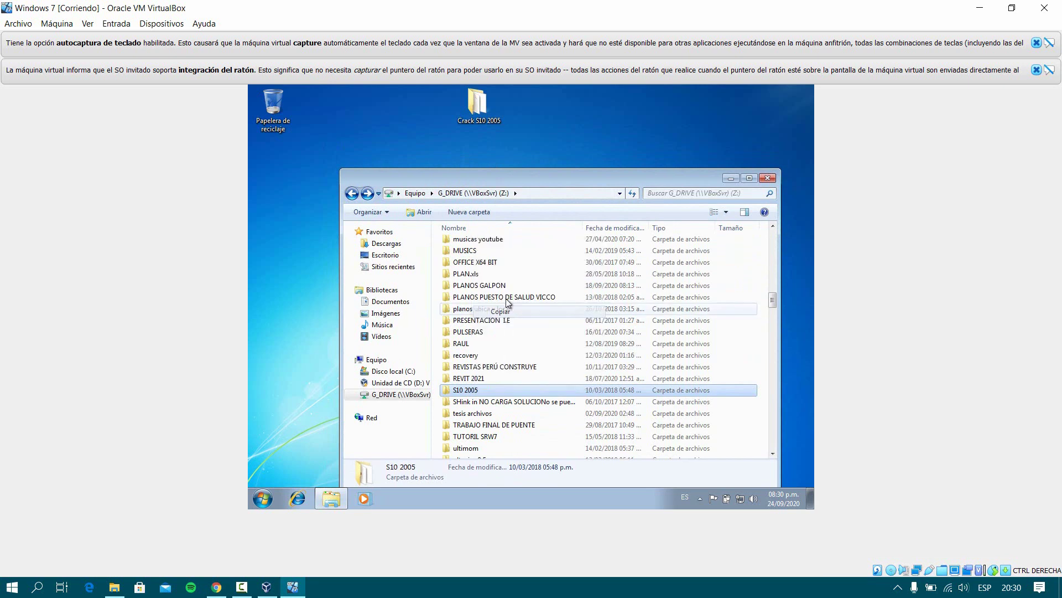
right_click(409, 132)
left_click(455, 180)
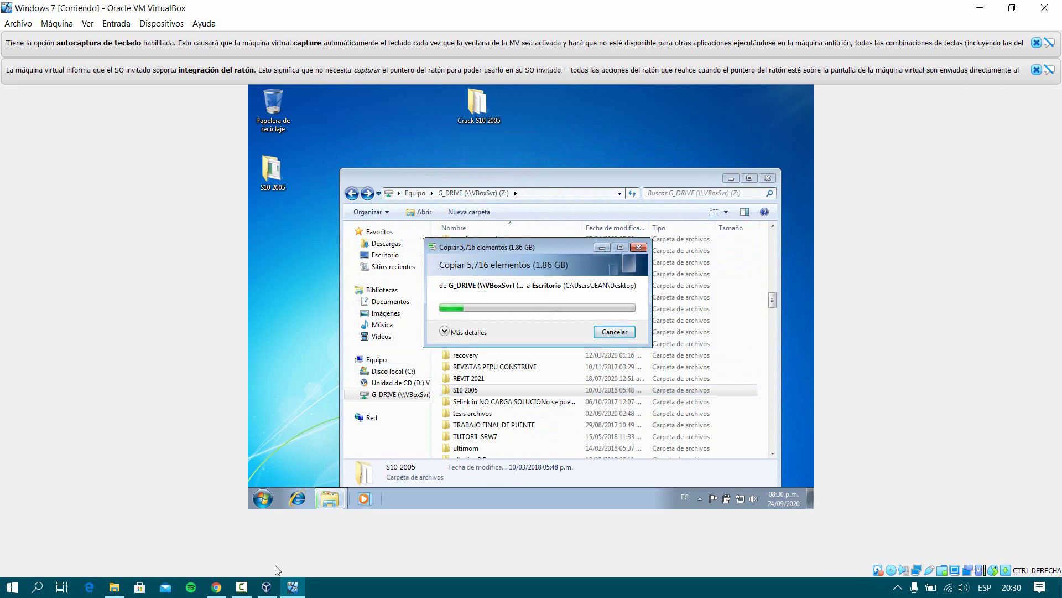
left_click(243, 588)
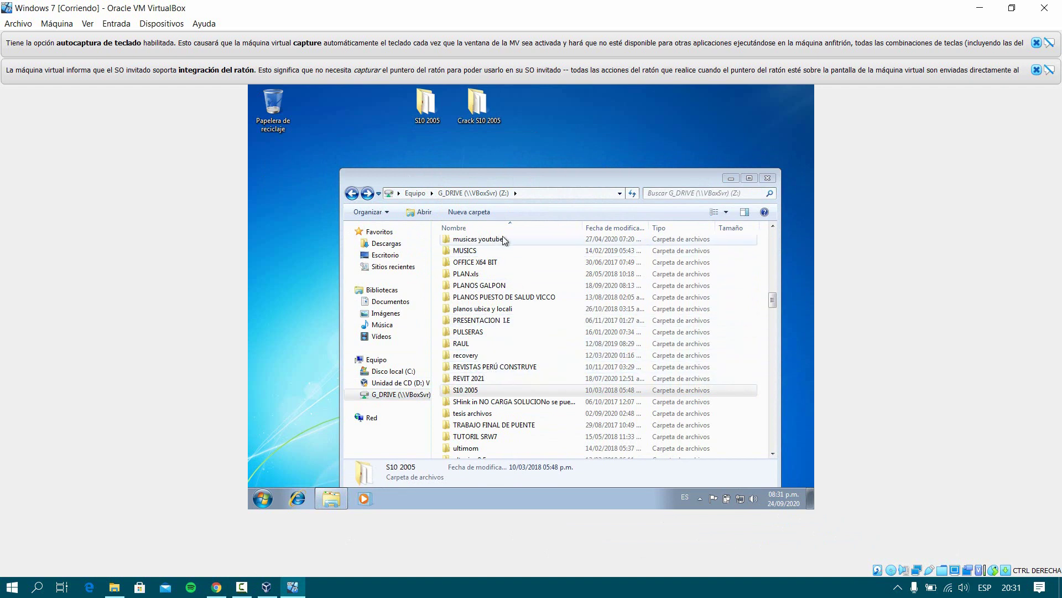
Close the drive window, open the desktop's S10 2005 folder and run its autorun application as administrator.
left_click(767, 178)
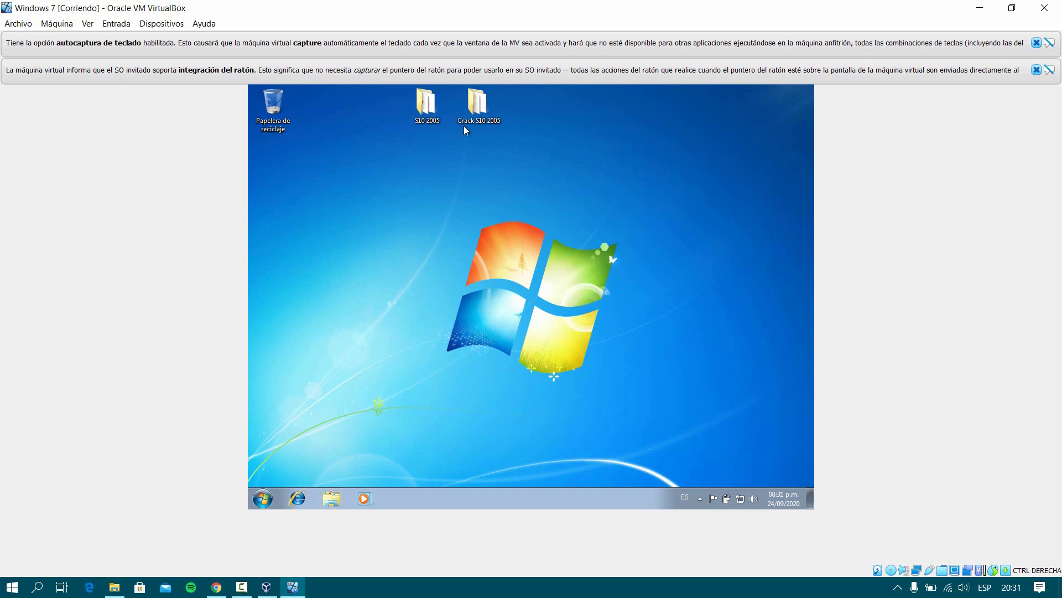
double_click(436, 123)
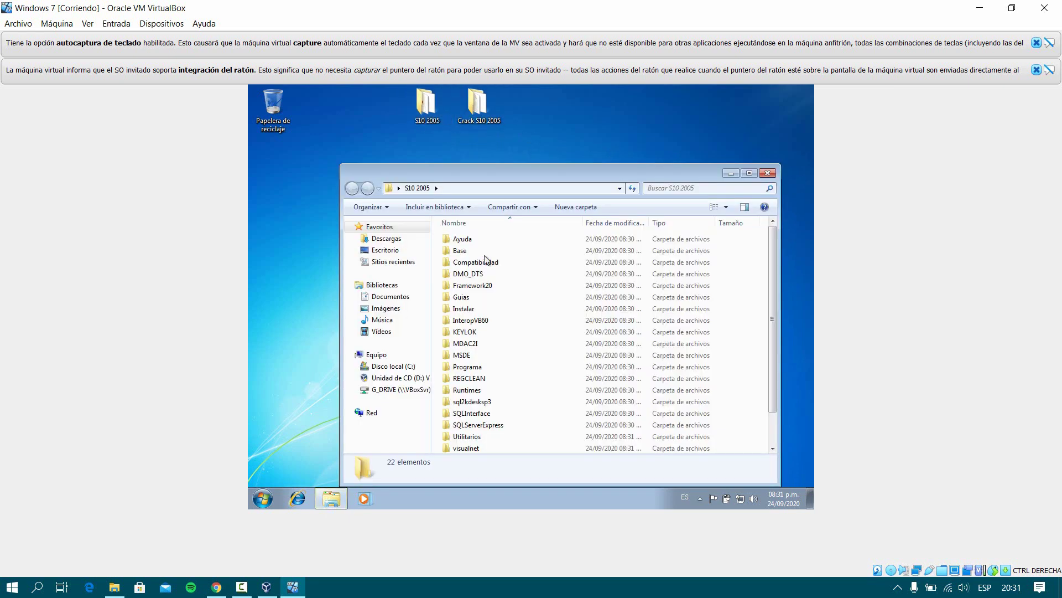
scroll(497, 366, "down", 1)
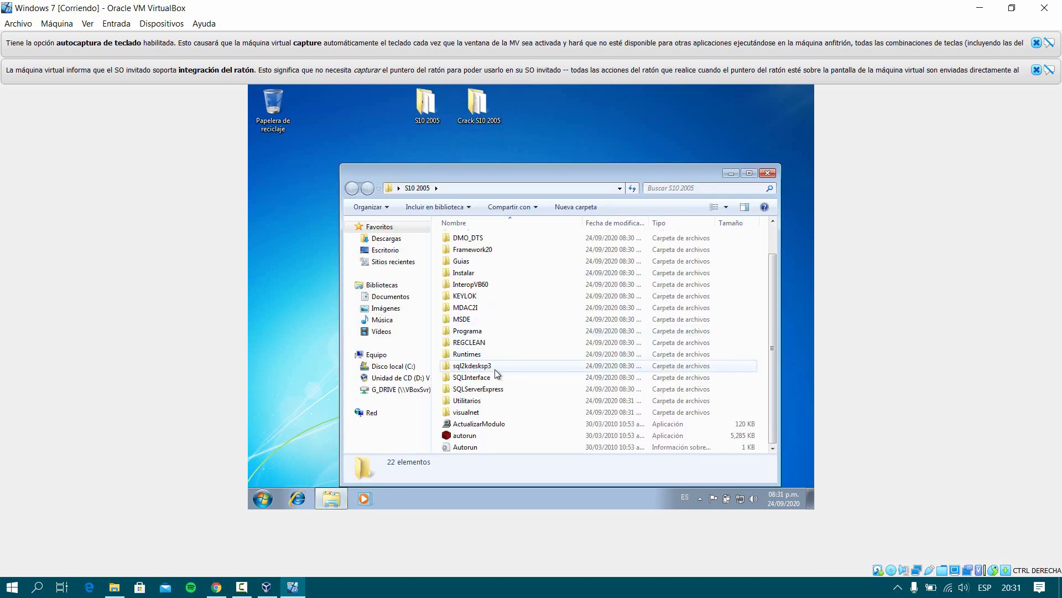
left_click(473, 434)
right_click(474, 435)
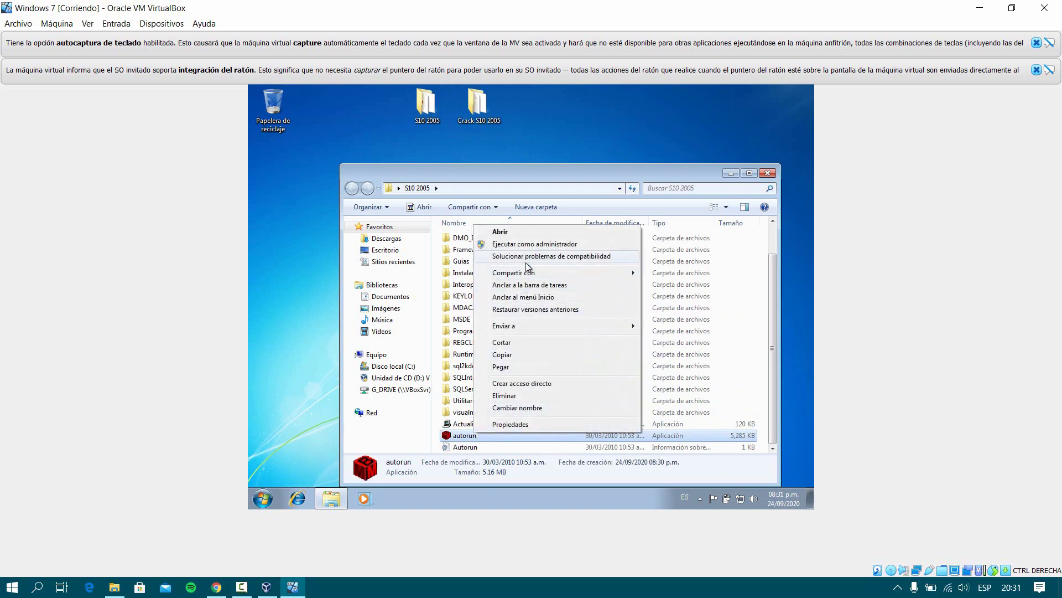
left_click(532, 243)
left_click(605, 356)
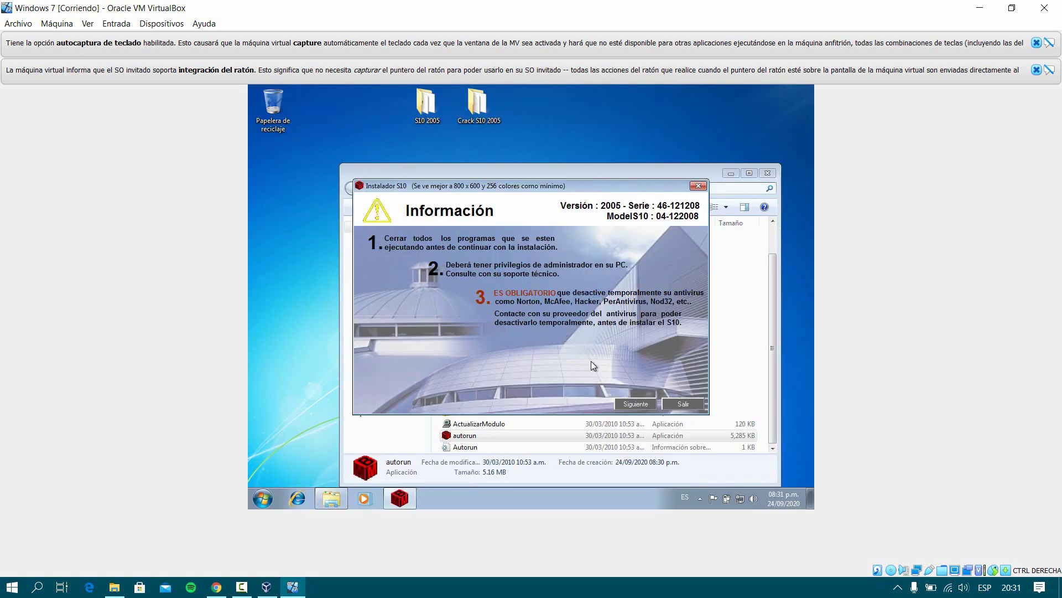
Go to Instalación del S10, choose the Profesional edition and start installing S10 Presupuestos from the desktop copy.
left_click(636, 403)
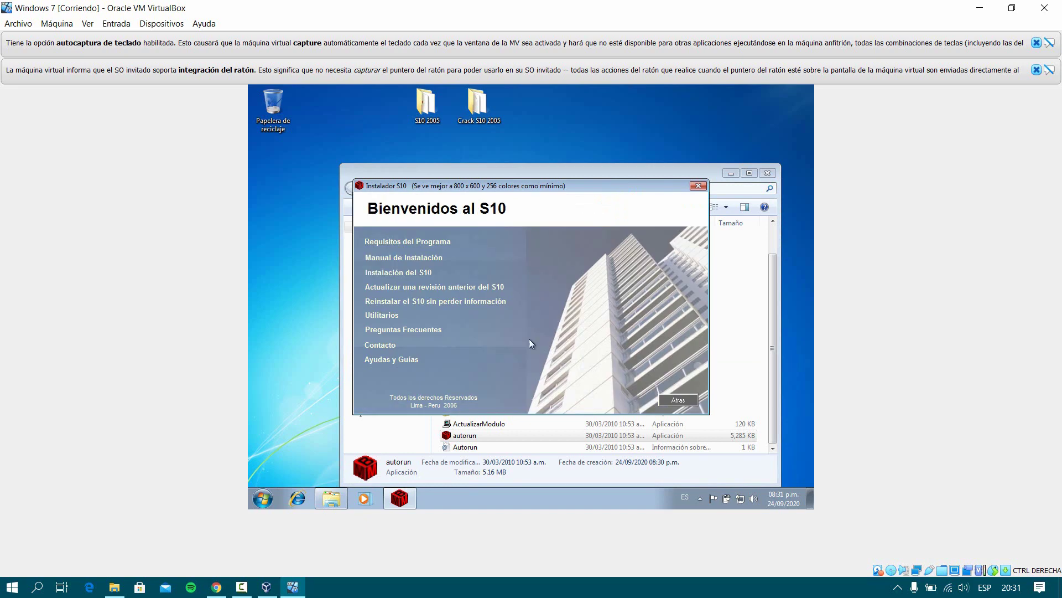
left_click(399, 272)
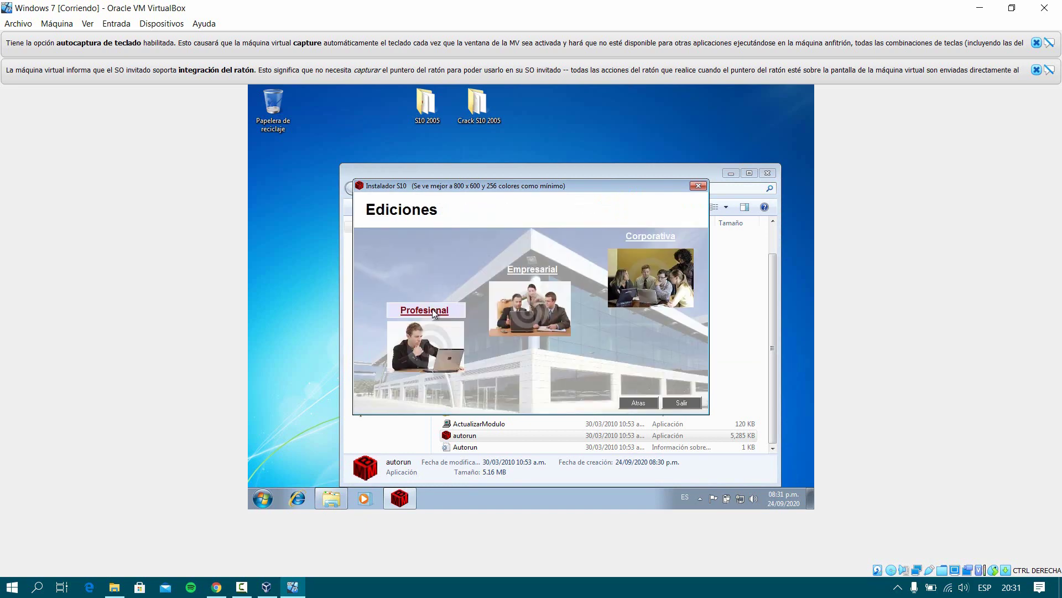
left_click(433, 311)
left_click(407, 247)
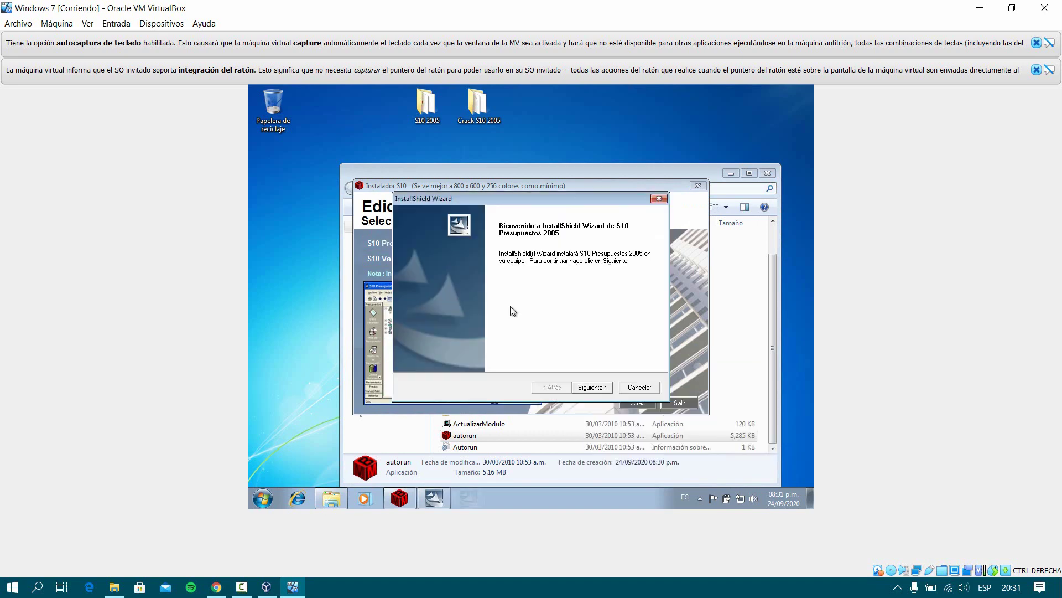
Complete the S10 Presupuestos 2005 wizard, accepting the licence and keeping C:\S102000 as destination and S10 2005 as program folder.
left_click(590, 387)
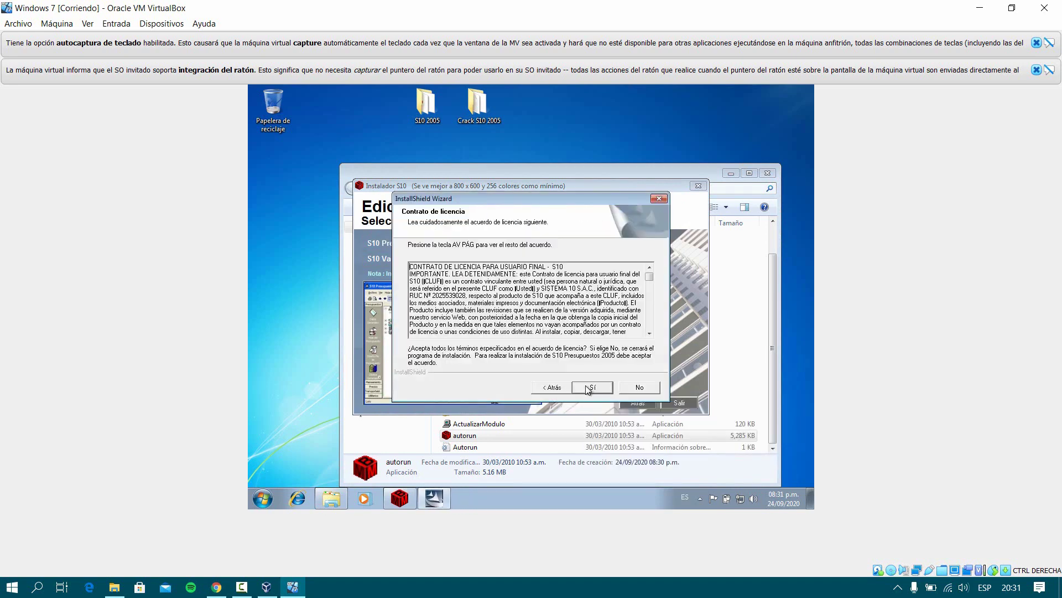
left_click(589, 387)
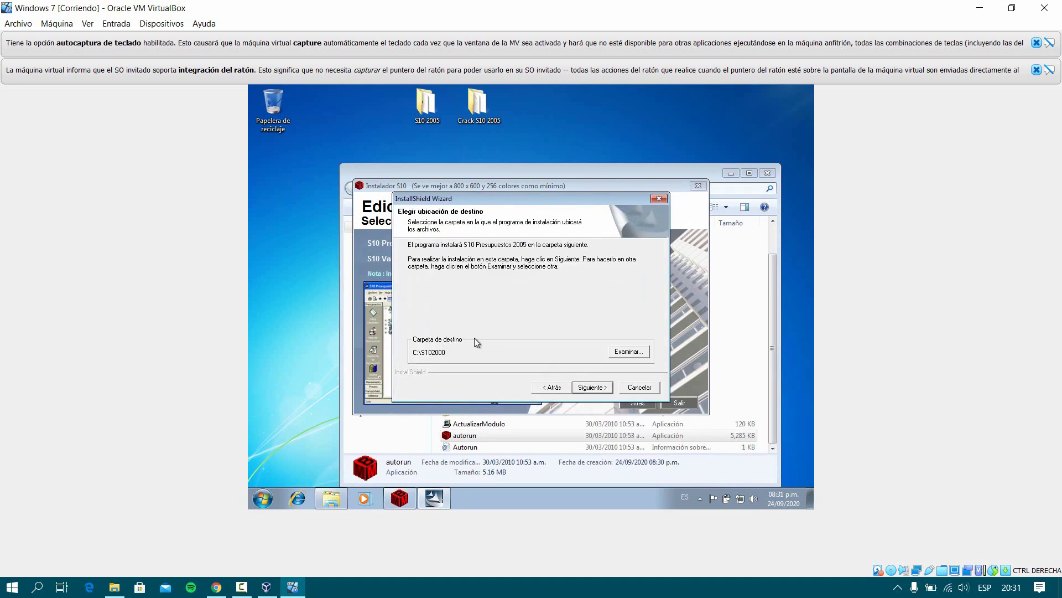
left_click(588, 387)
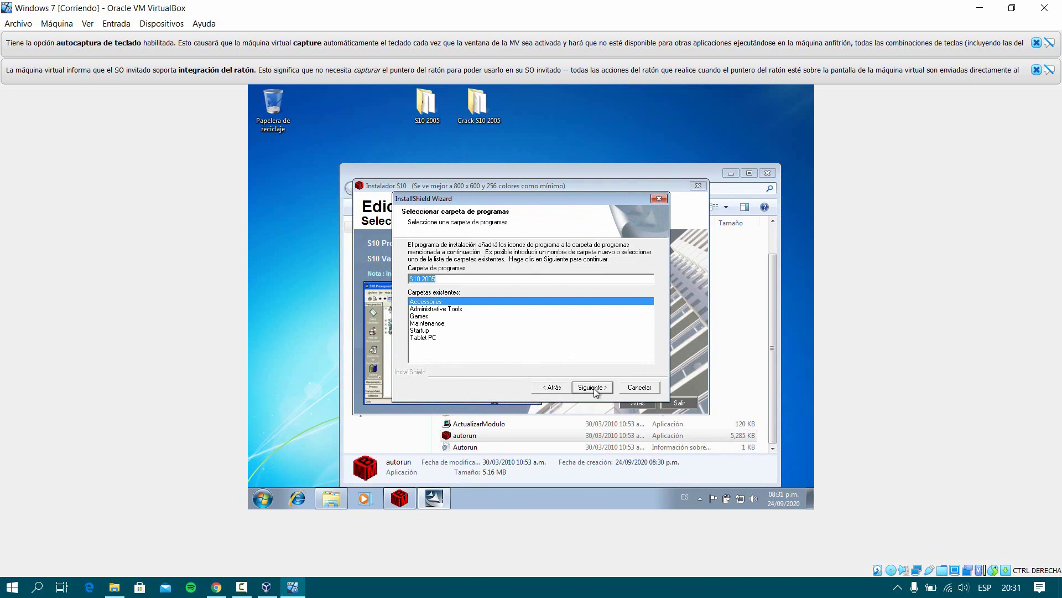
left_click(591, 387)
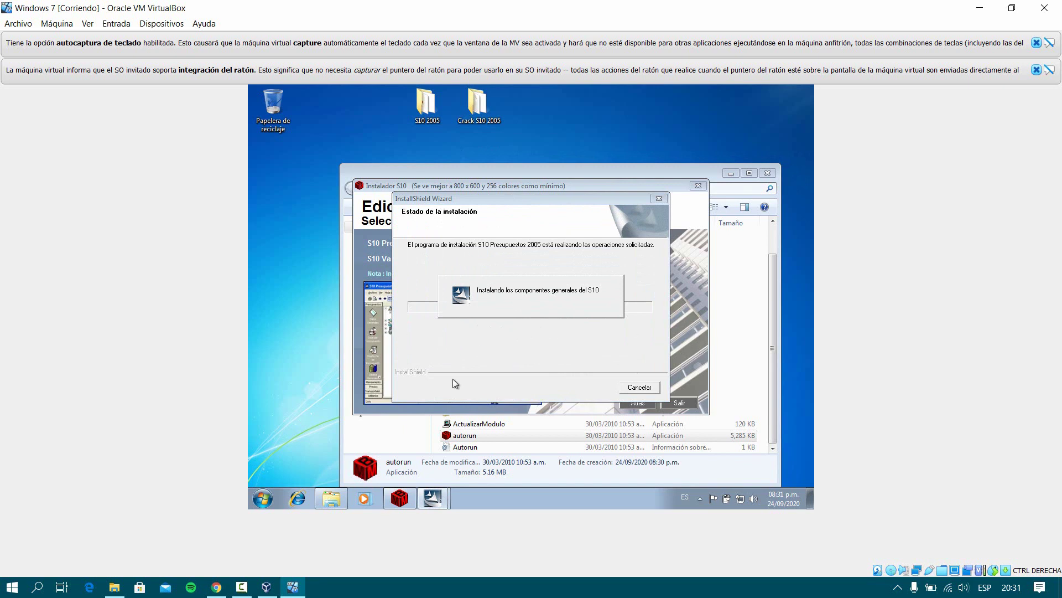
left_click(241, 588)
left_click(995, 547)
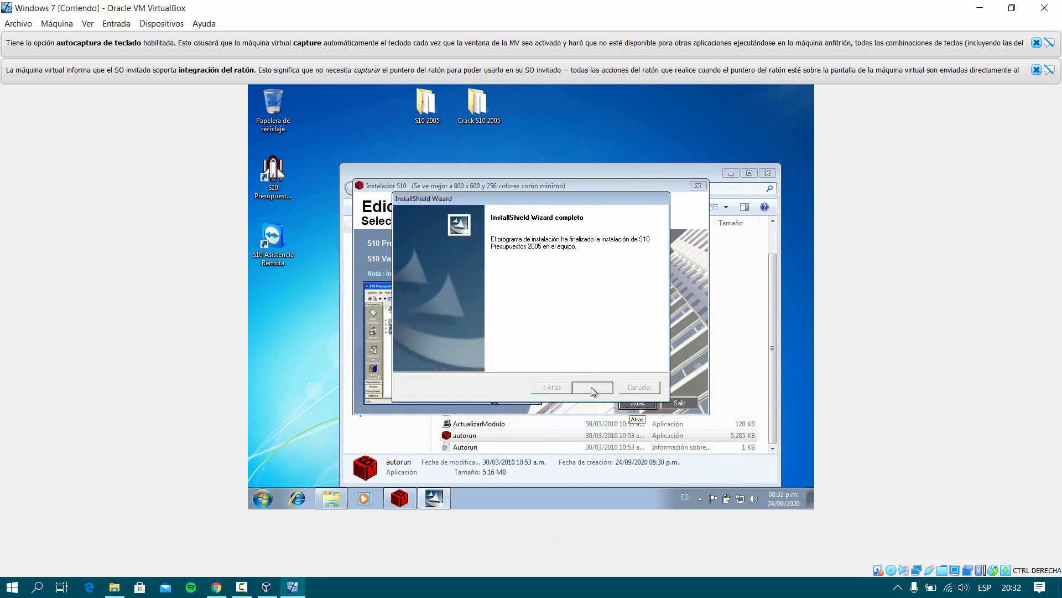
left_click(591, 387)
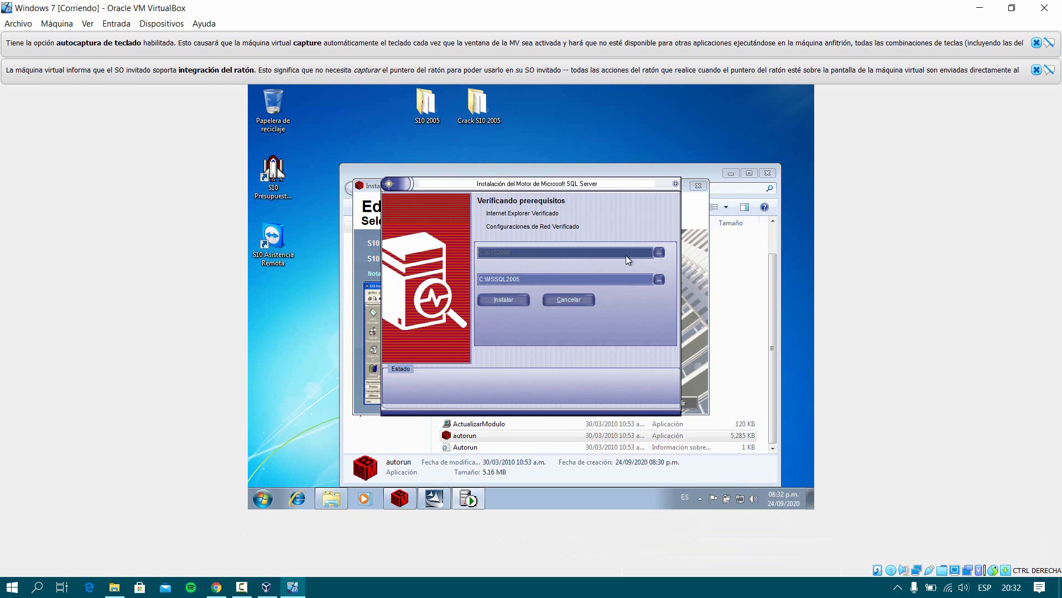
Install the Microsoft SQL Server engine, keeping the C:\MSSQL2005 folder, and close the USB hardlock installation assistant.
left_click(509, 299)
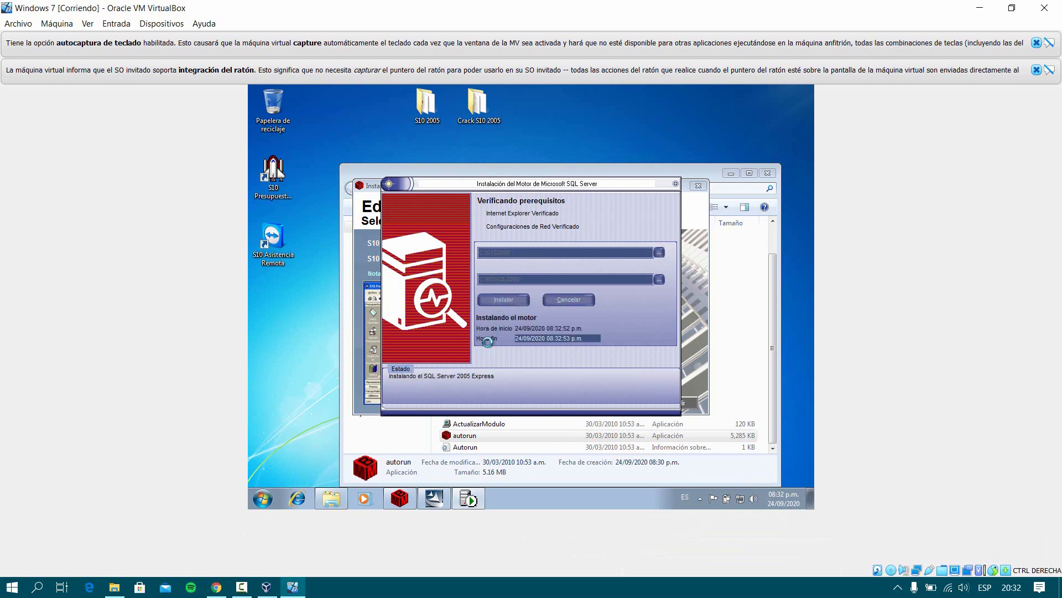
left_click(241, 586)
left_click(988, 542)
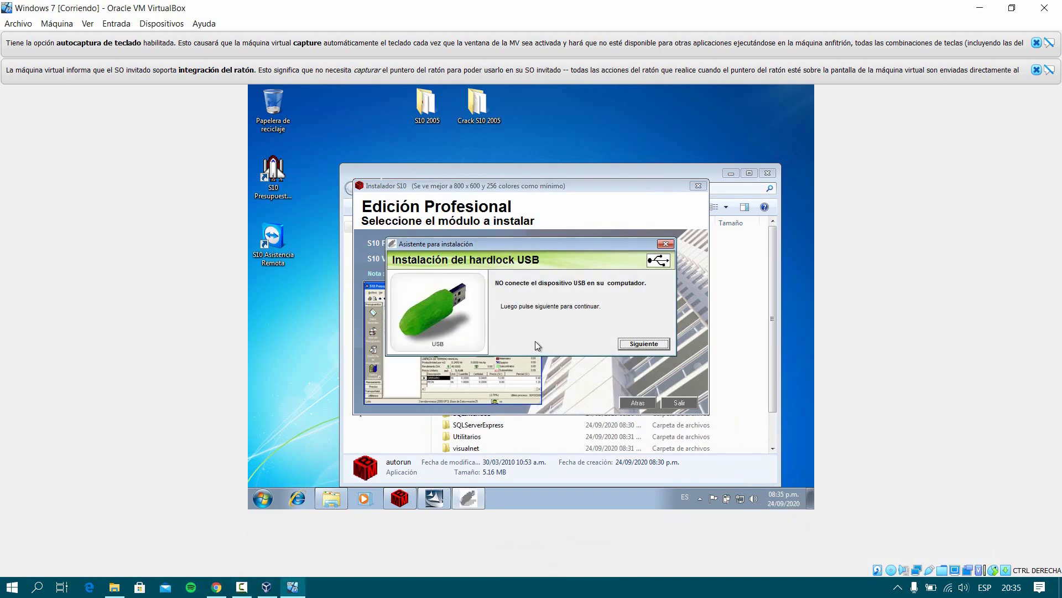
left_click(665, 244)
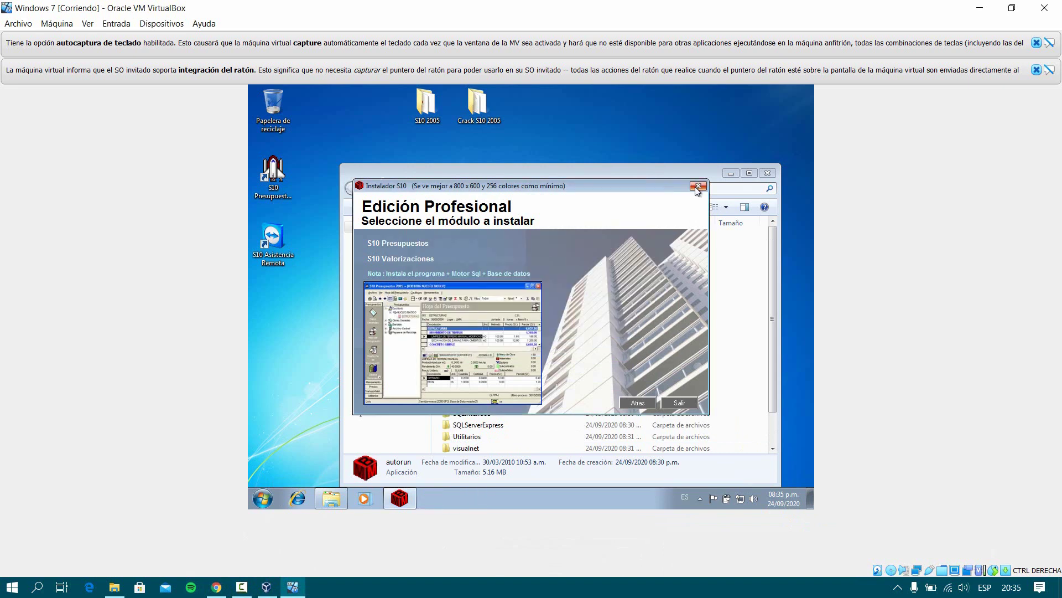
Exit the S10 installer and copy PS102000, System.s10 and System.sys from the desktop's Crack S10 2005 folder, closing both folder windows.
left_click(678, 403)
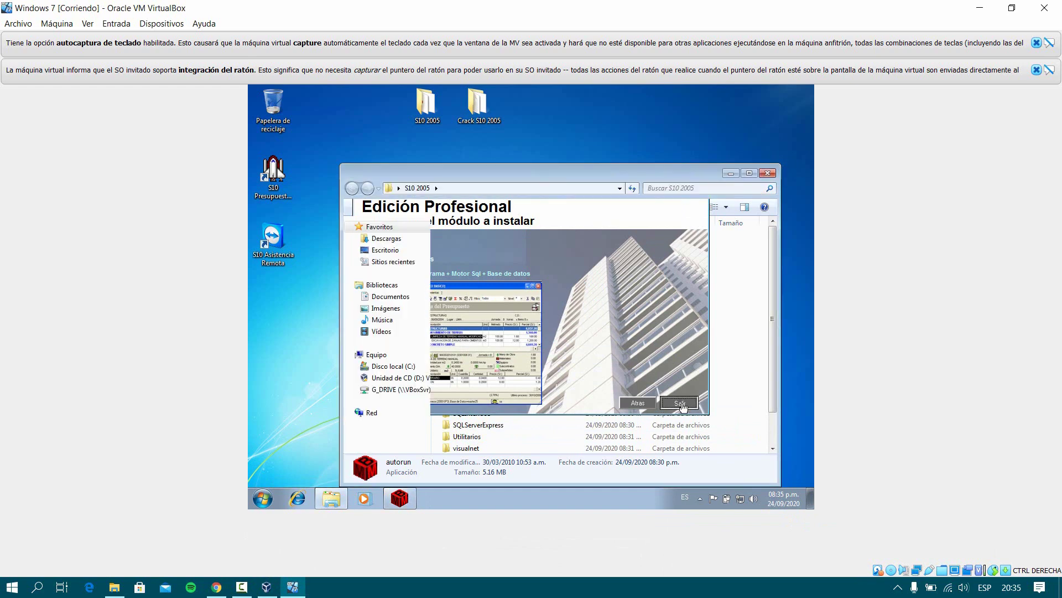
left_click(767, 173)
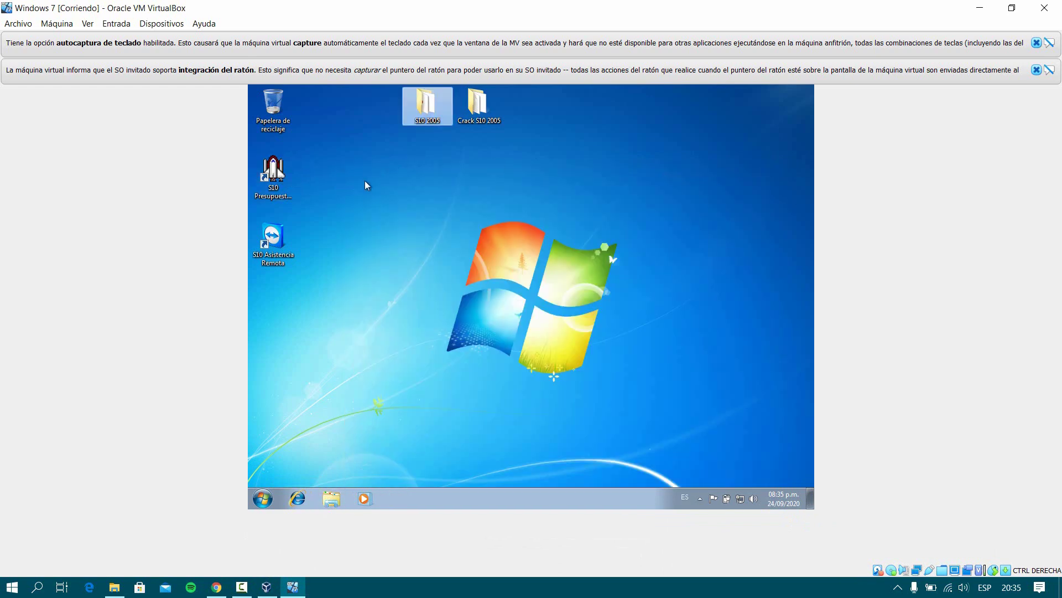
left_click(472, 125)
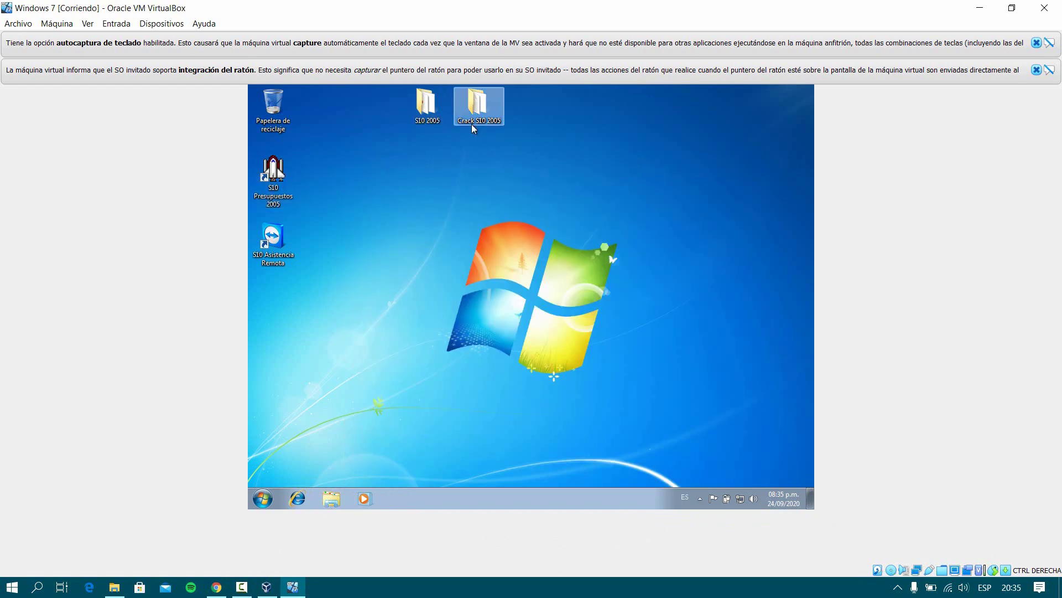
double_click(473, 121)
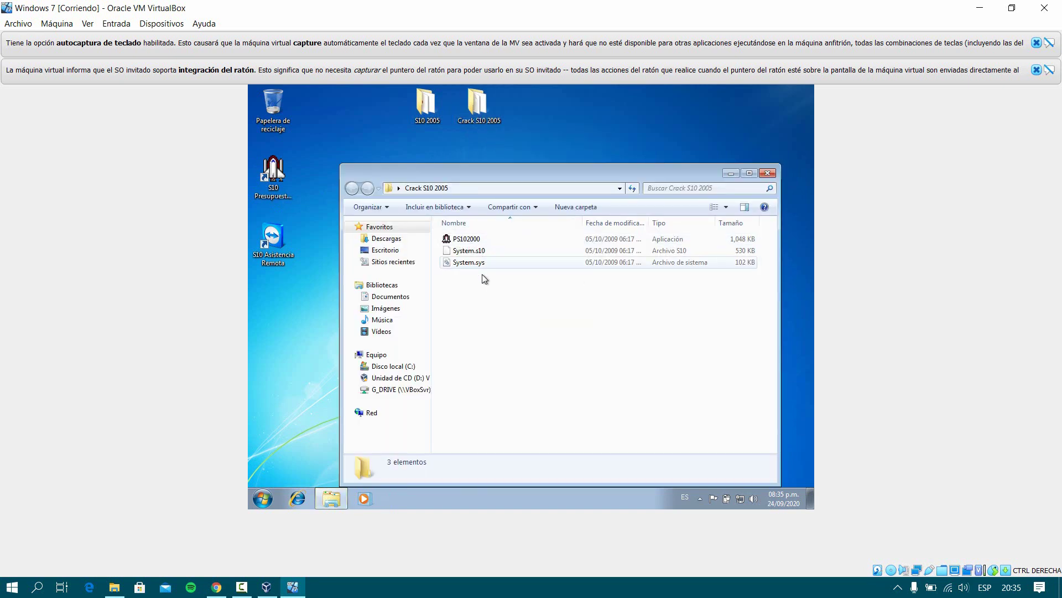
left_click_drag(533, 298, 465, 240)
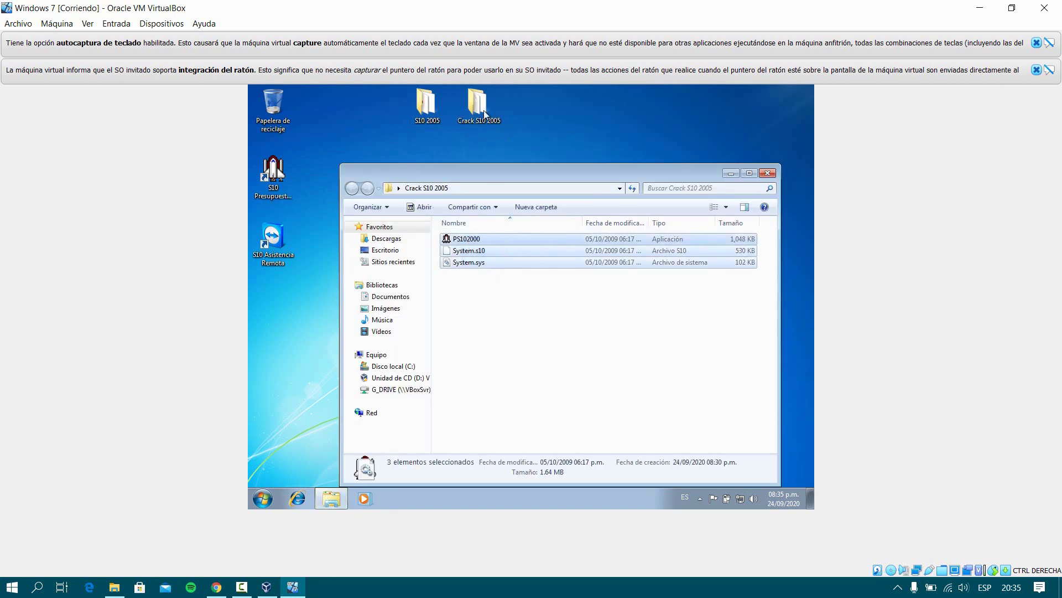
right_click(463, 240)
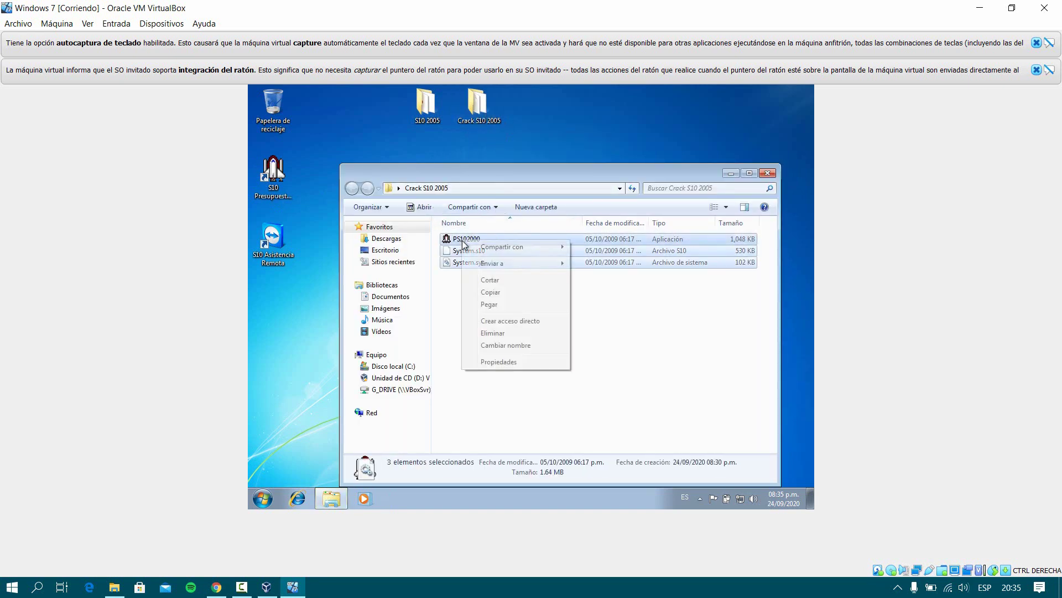
left_click(502, 292)
left_click(767, 173)
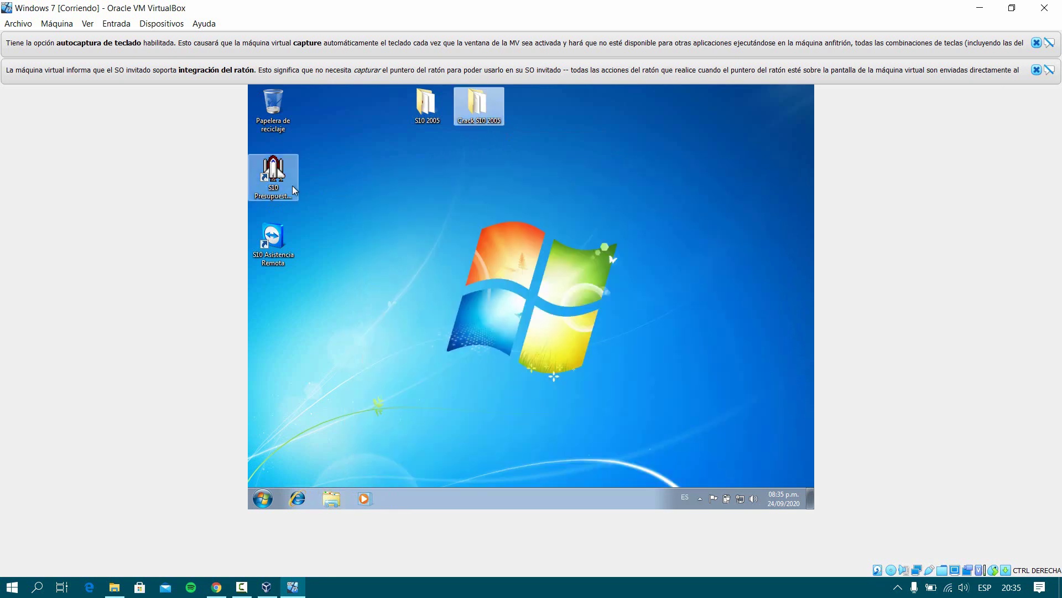
Open the S10 Presupuestos 2005 shortcut's target folder, paste the copied files over PS102000.exe, and close the folder and shortcut properties.
left_click(273, 169)
right_click(272, 172)
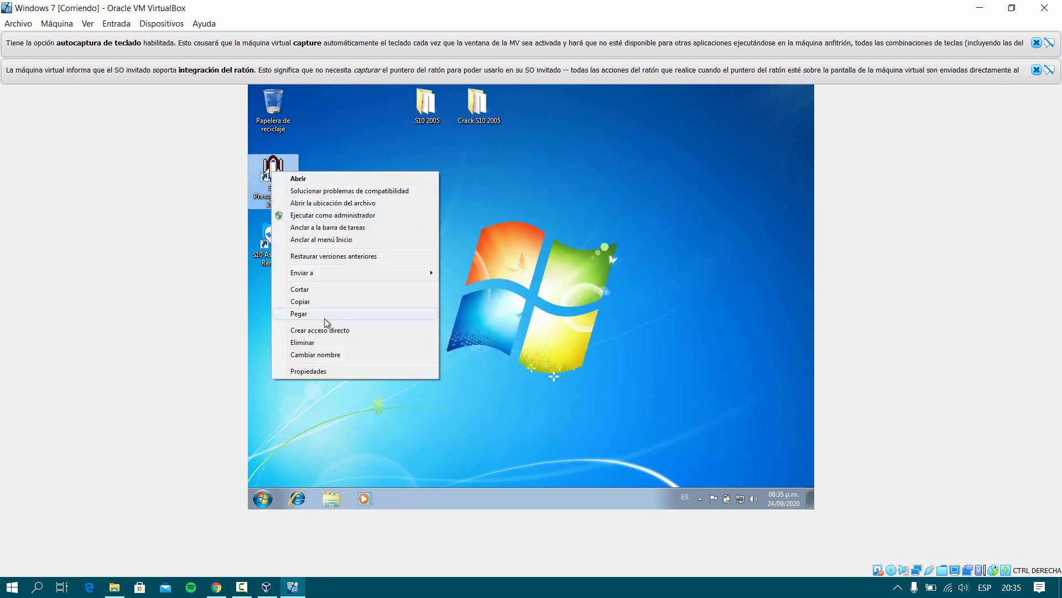
left_click(311, 371)
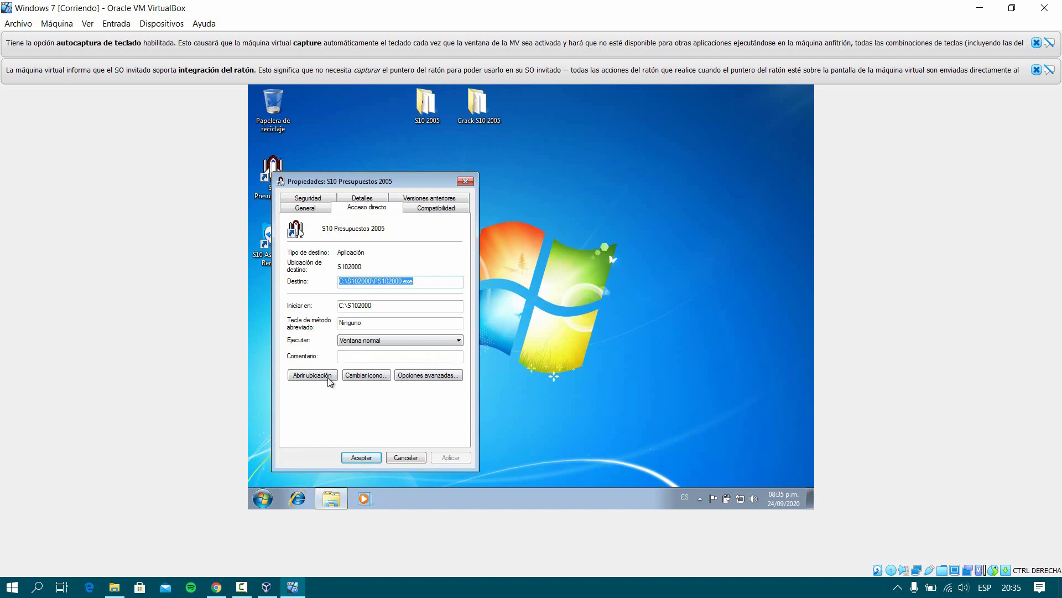
left_click(329, 379)
right_click(539, 264)
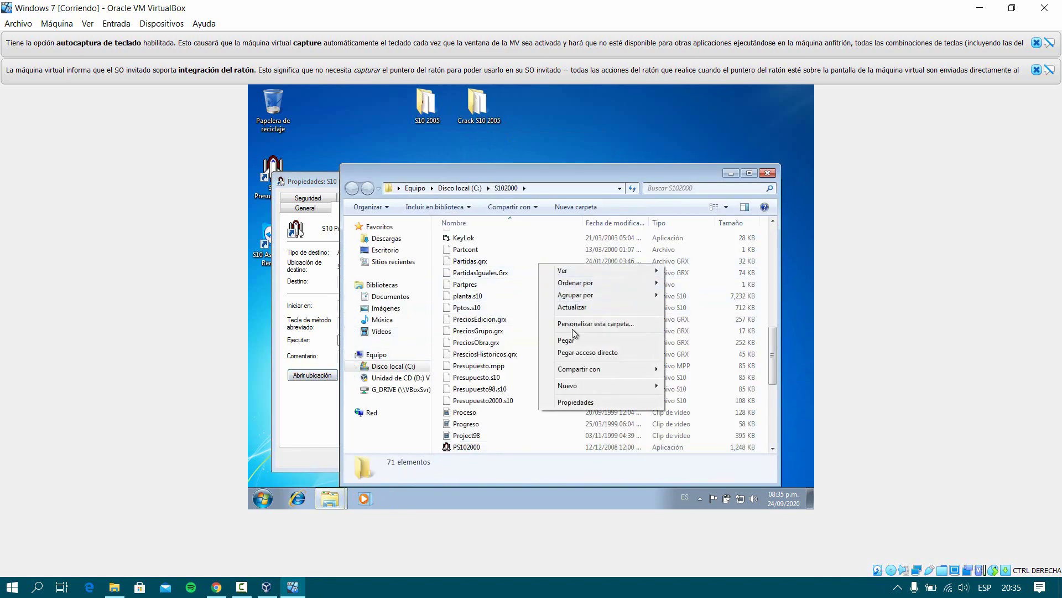
left_click(576, 341)
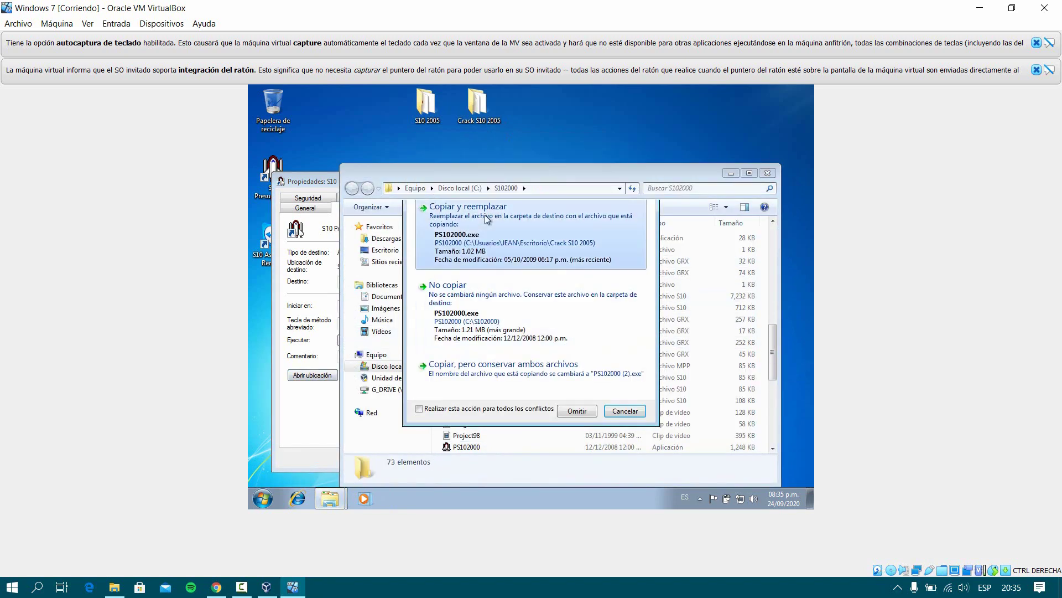
left_click(485, 220)
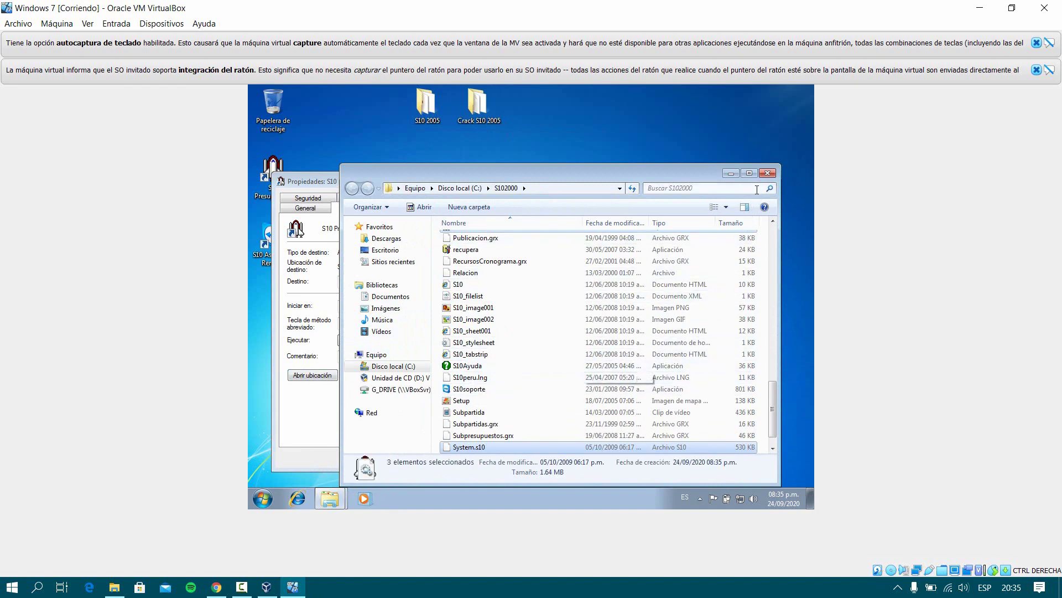
left_click(768, 173)
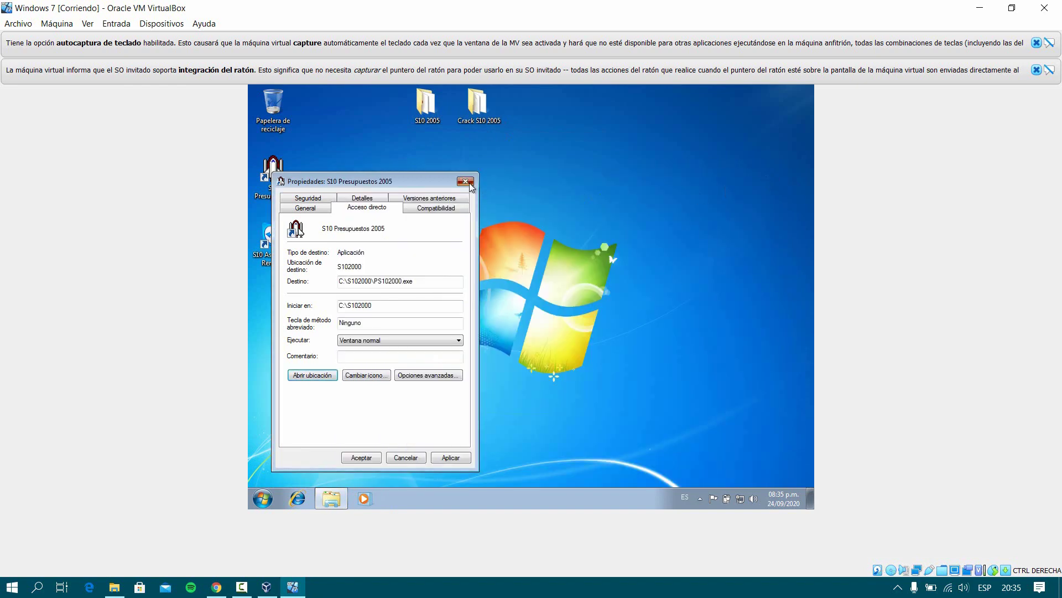
left_click(465, 182)
right_click(471, 189)
left_click(490, 221)
Launch S10 Presupuestos 2005 from its desktop shortcut, accept the sign-in as user sa and let the update service preparation run.
left_click(277, 180)
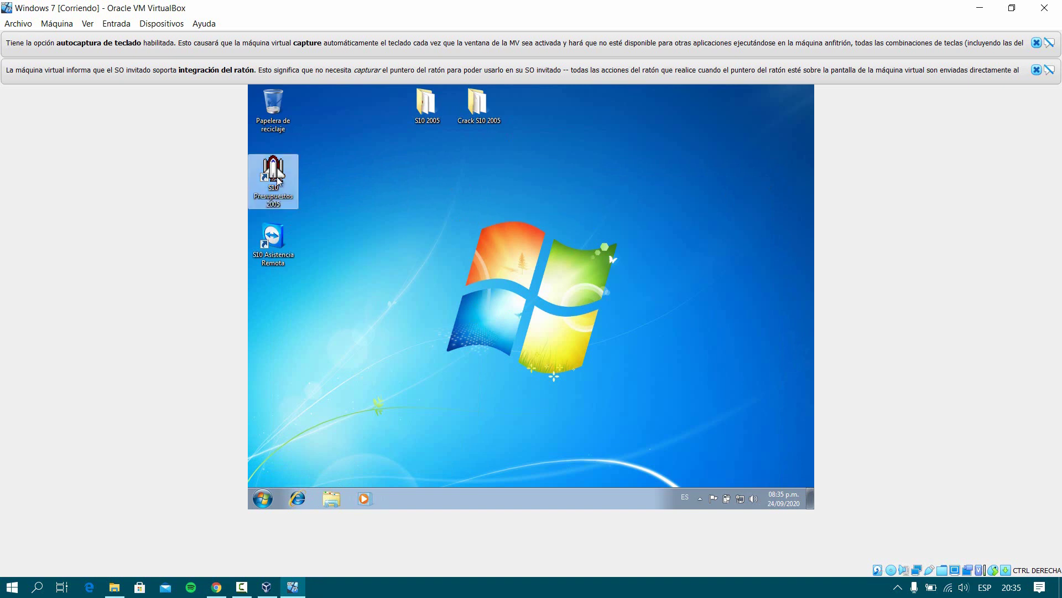
double_click(277, 180)
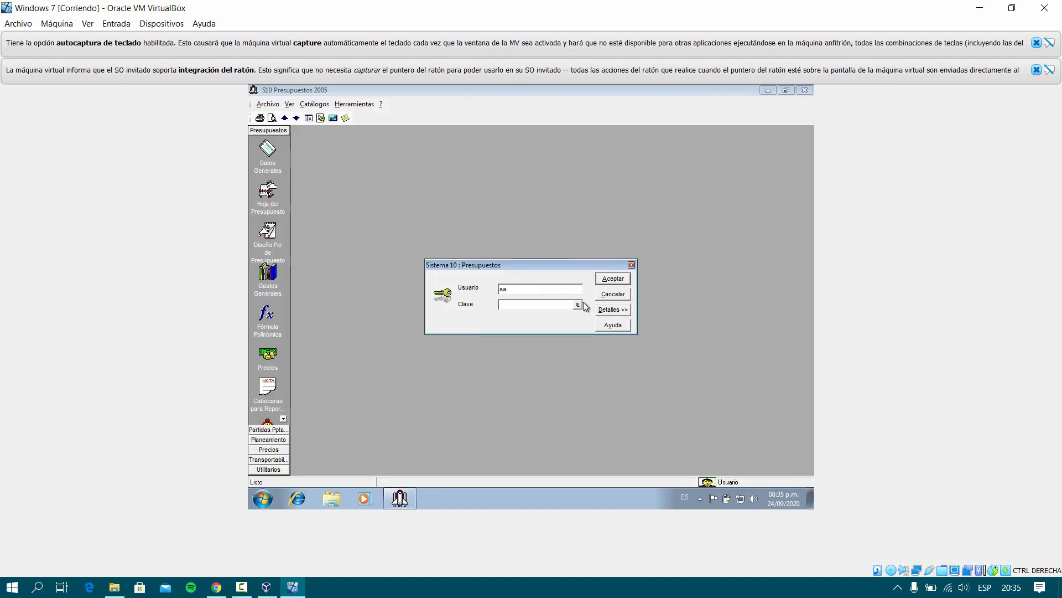
left_click(615, 286)
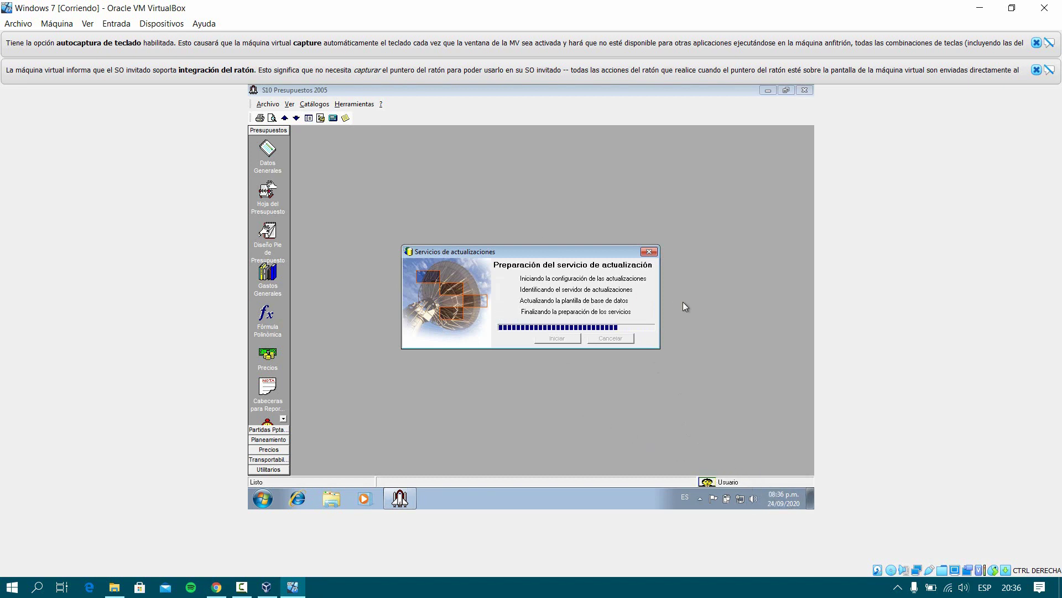
left_click(783, 499)
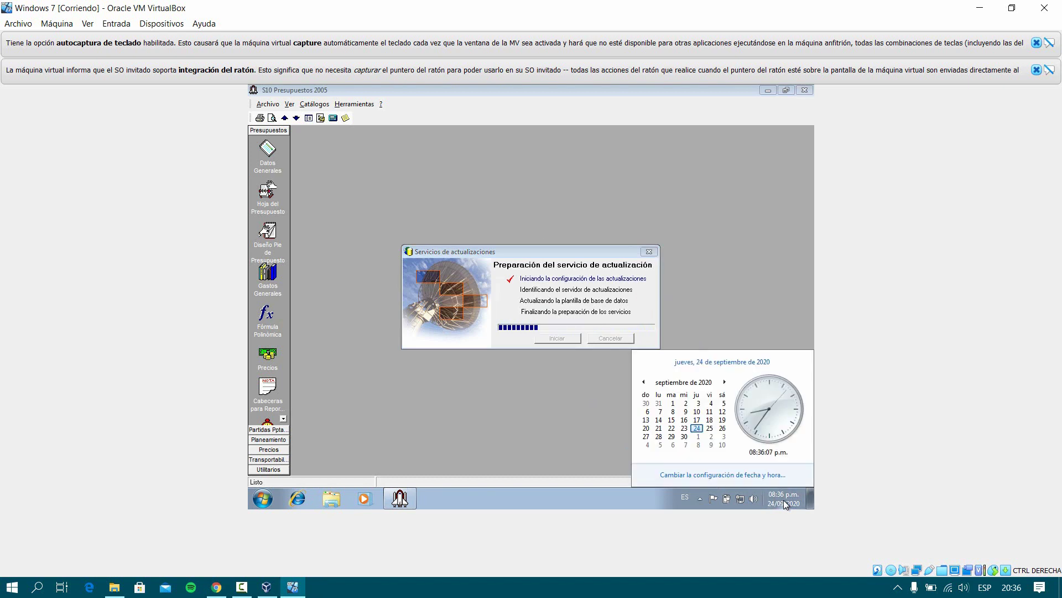
left_click(498, 205)
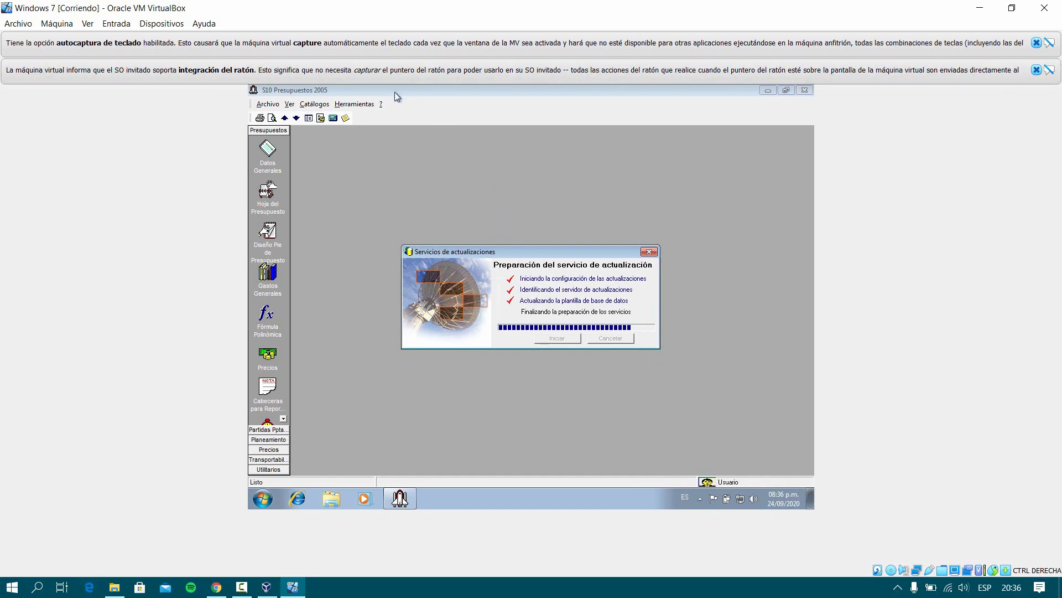
Restore and re-maximize the virtual machine window so Windows 7 fills it, and dismiss the keyboard capture and mouse integration notices.
left_click_drag(443, 12, 659, 57)
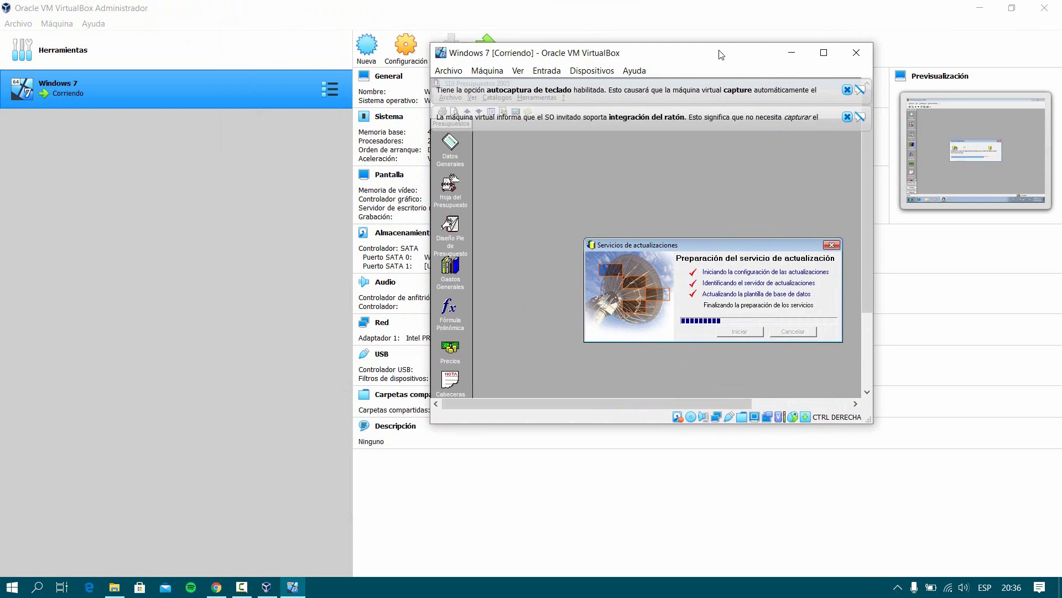
left_click_drag(627, 61, 469, 71)
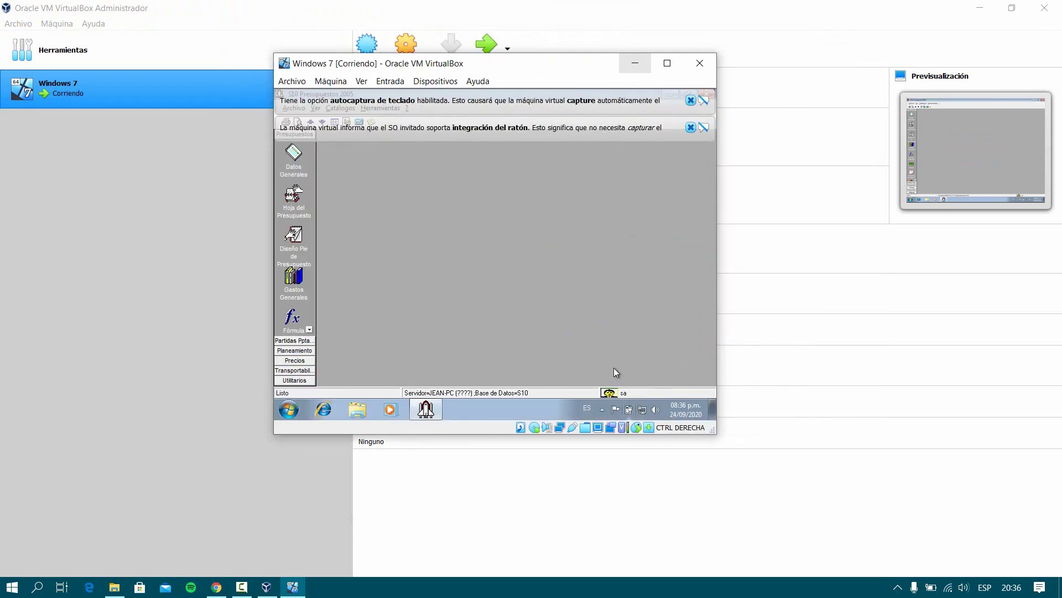
left_click(668, 64)
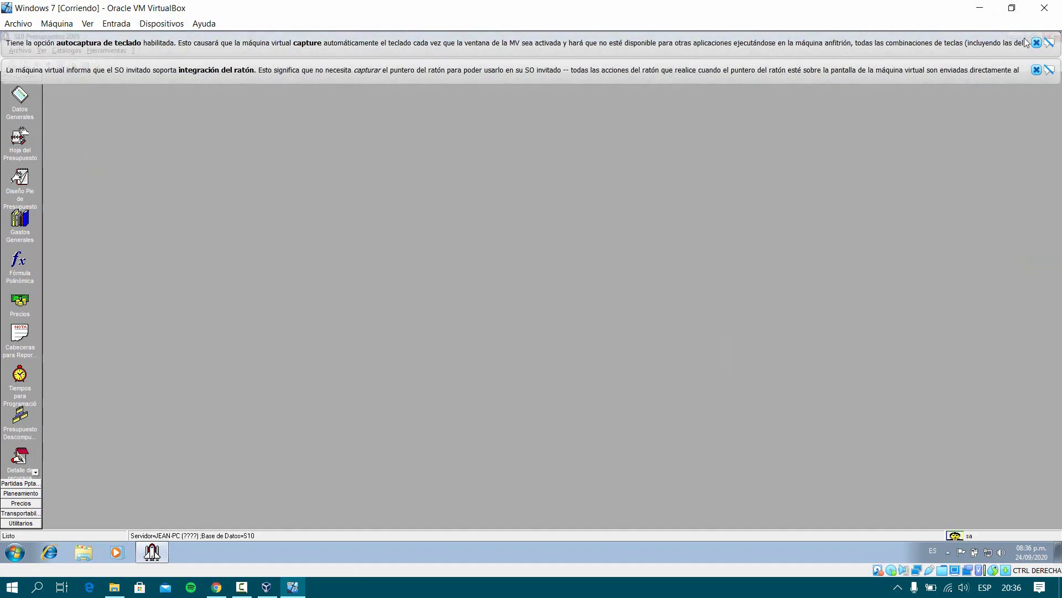
left_click(1036, 69)
left_click(1036, 43)
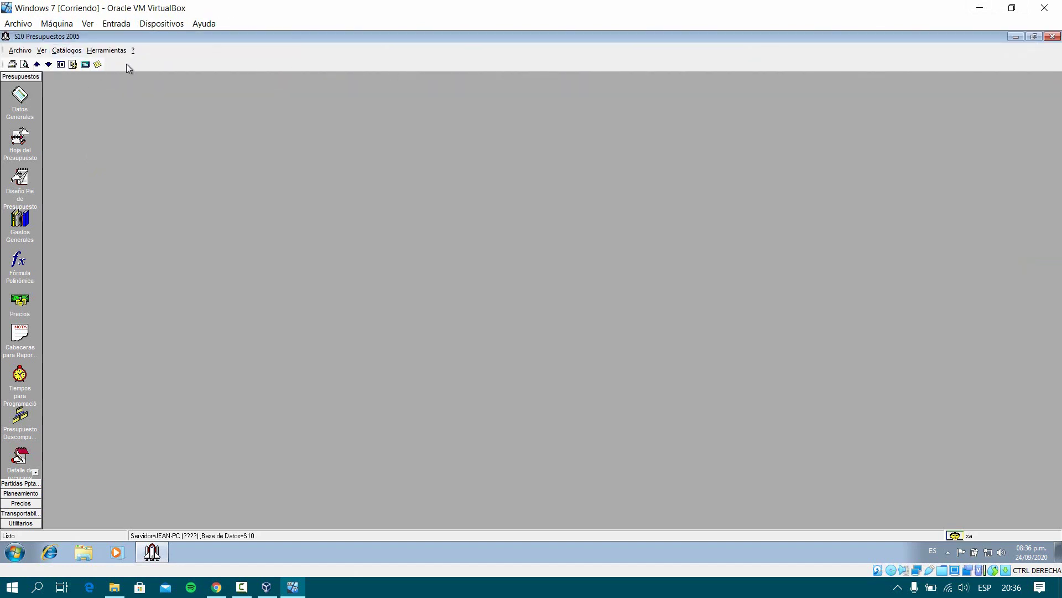
Open Datos Generales, widen the Presupuestos tree and expand its Escritorio branch.
left_click(20, 97)
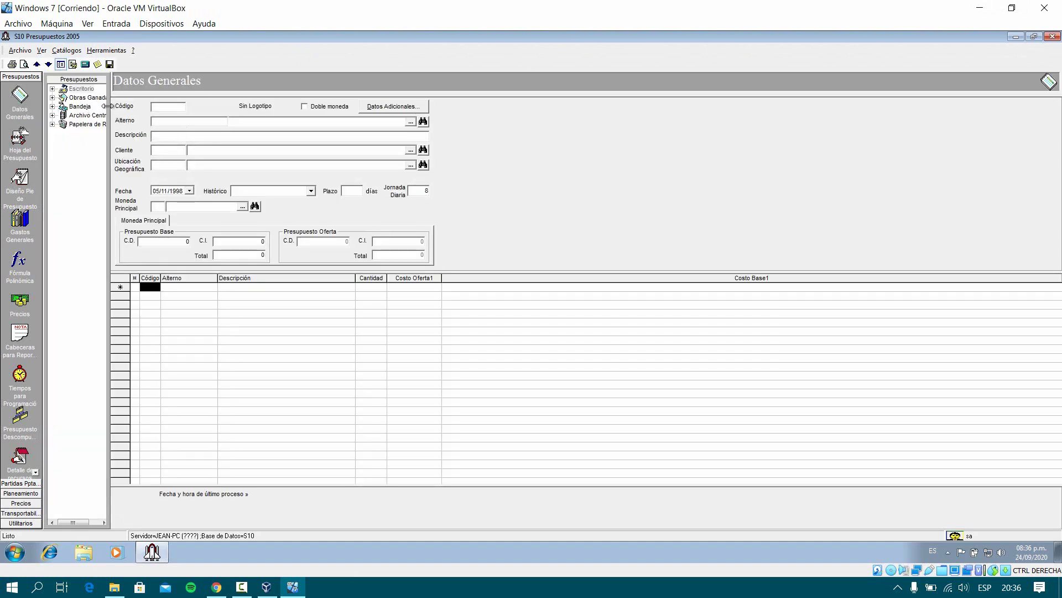
left_click_drag(107, 105, 215, 110)
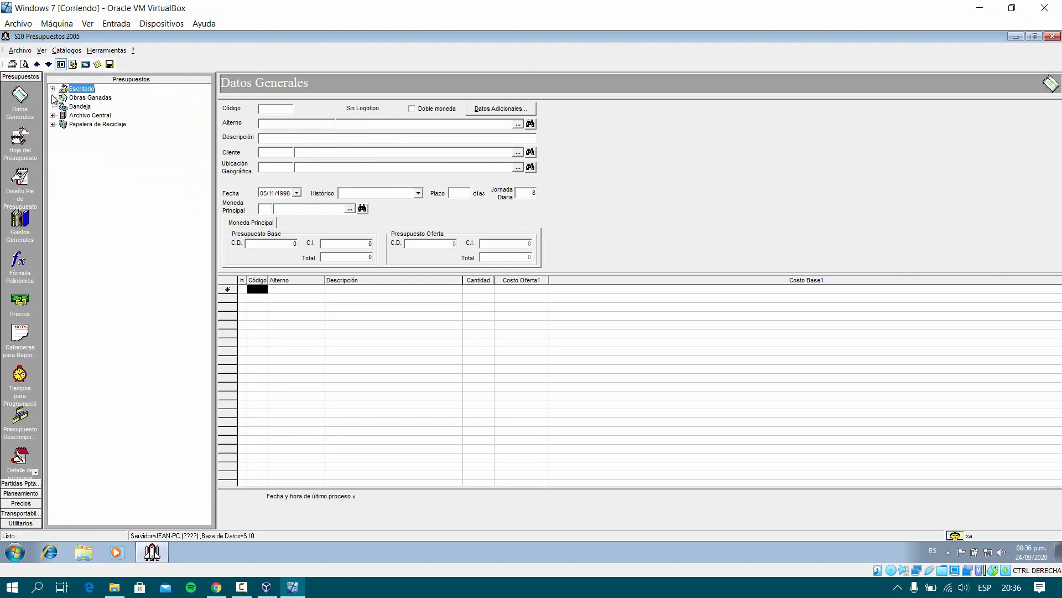
left_click(52, 89)
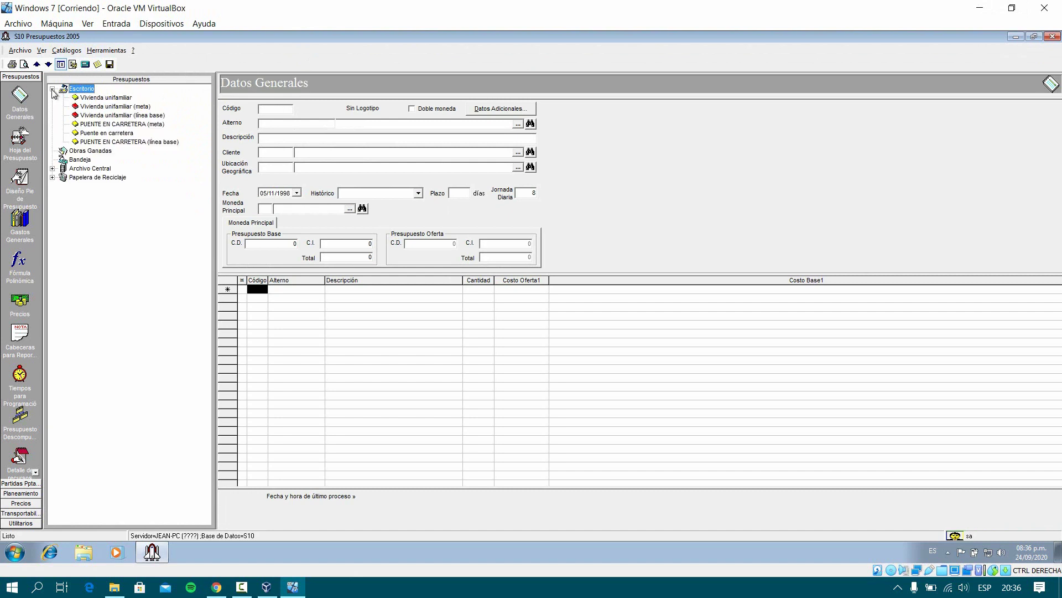
View the Hoja del Presupuesto for the Estructuras of Vivienda unifamiliar (meta), and select Vivienda unifamiliar in the tree.
left_click(102, 107)
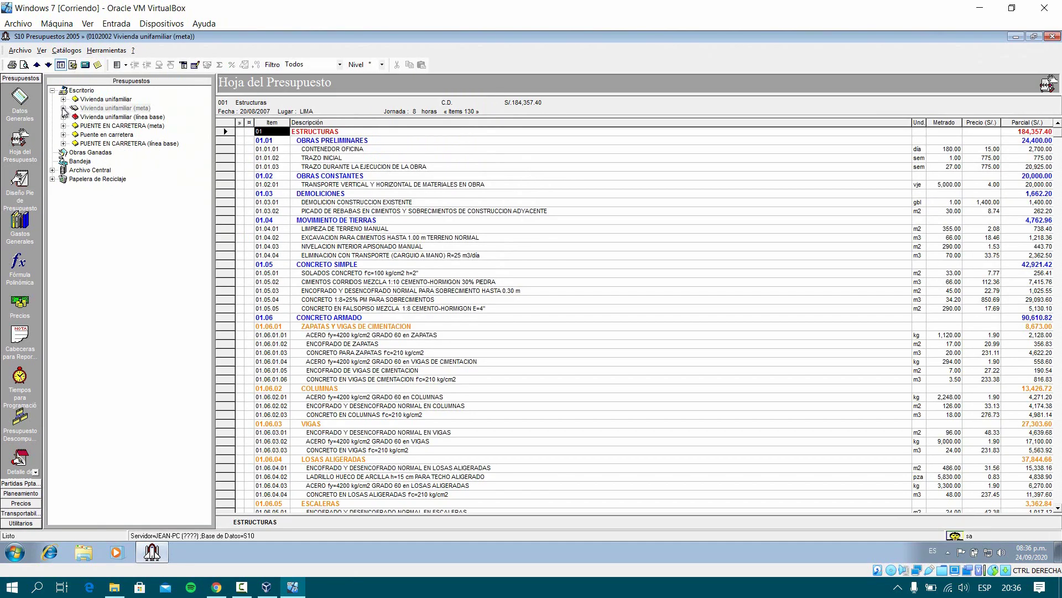
left_click(63, 109)
left_click(67, 111)
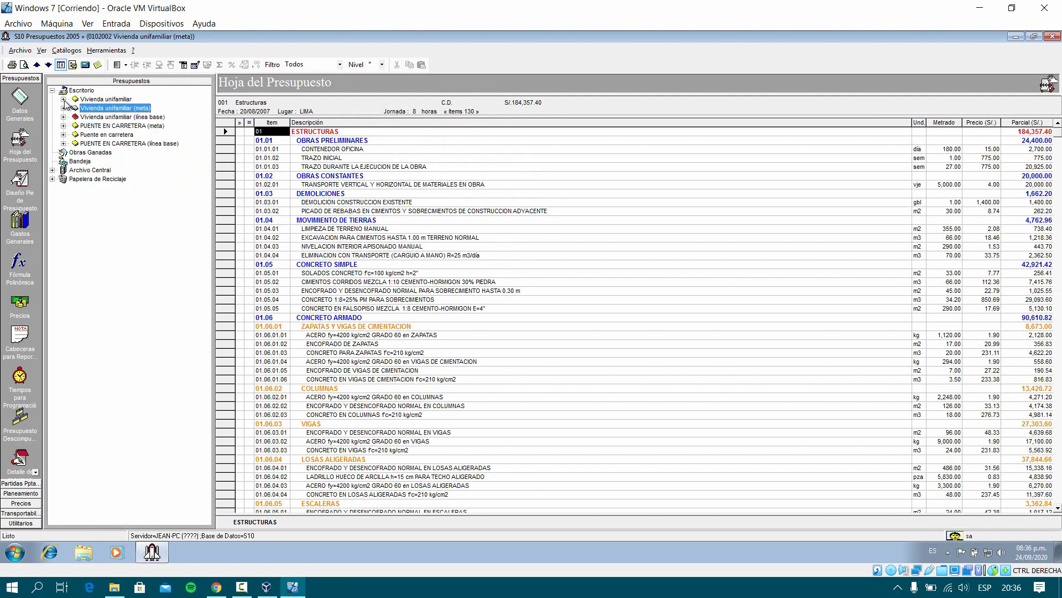
left_click(64, 99)
left_click(64, 99)
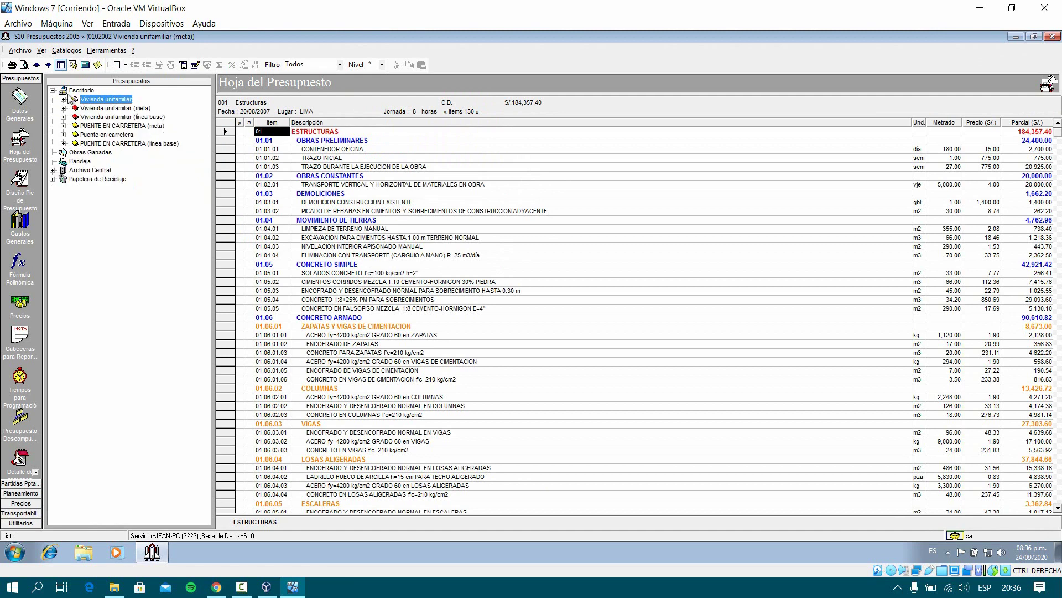
left_click(241, 586)
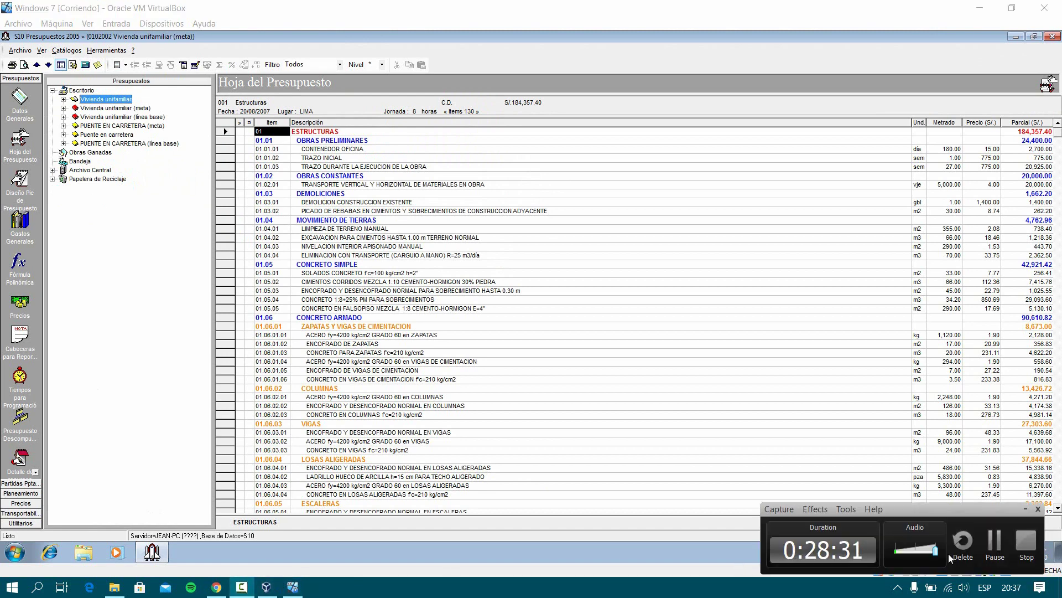
left_click(994, 554)
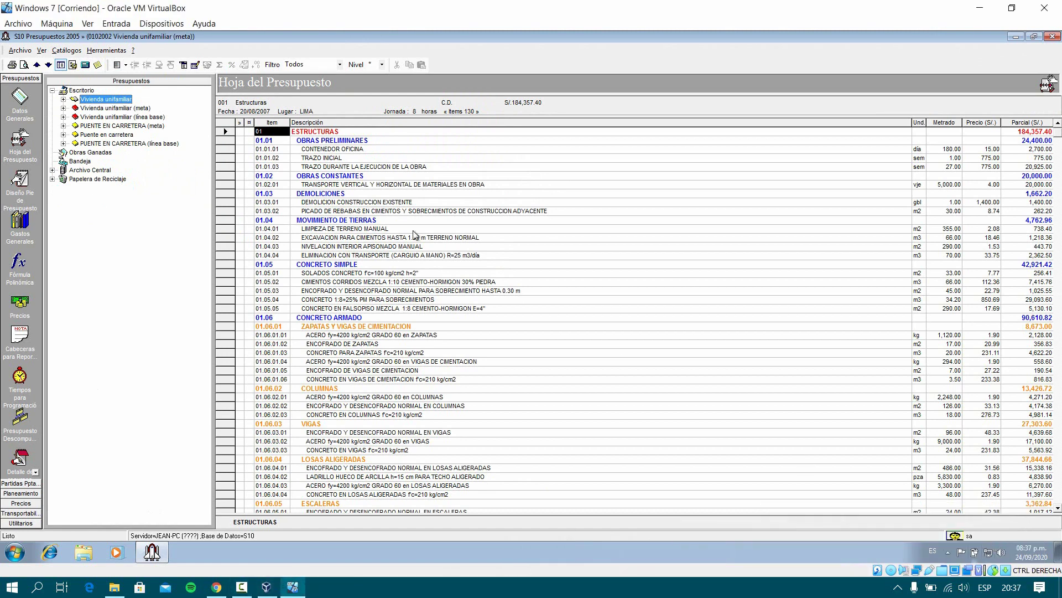
Expand Vivienda unifamiliar in the tree and view its Diseño Pie de Presupuesto.
left_click(64, 99)
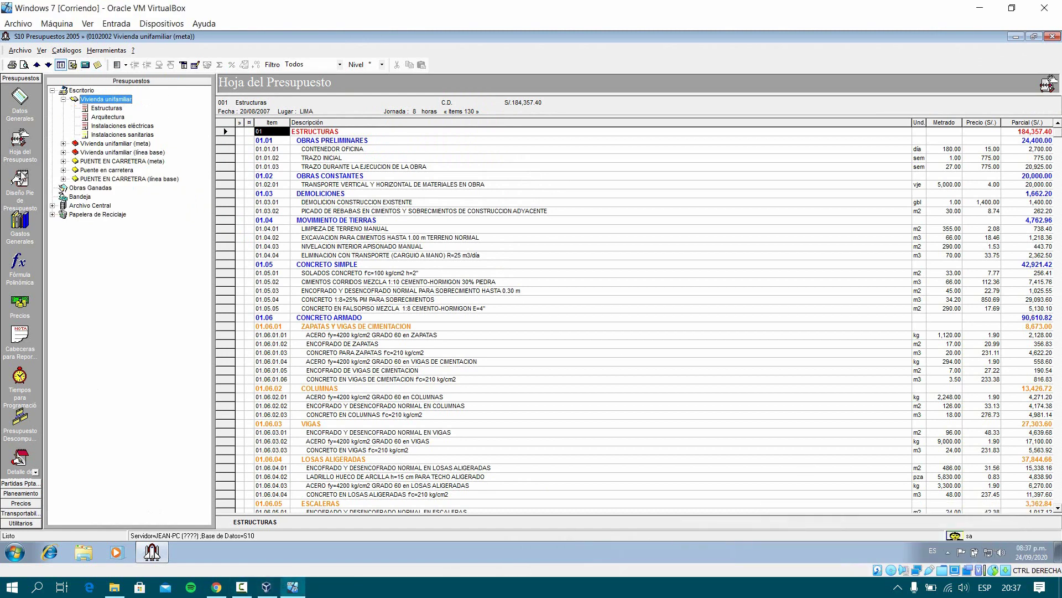
left_click(20, 179)
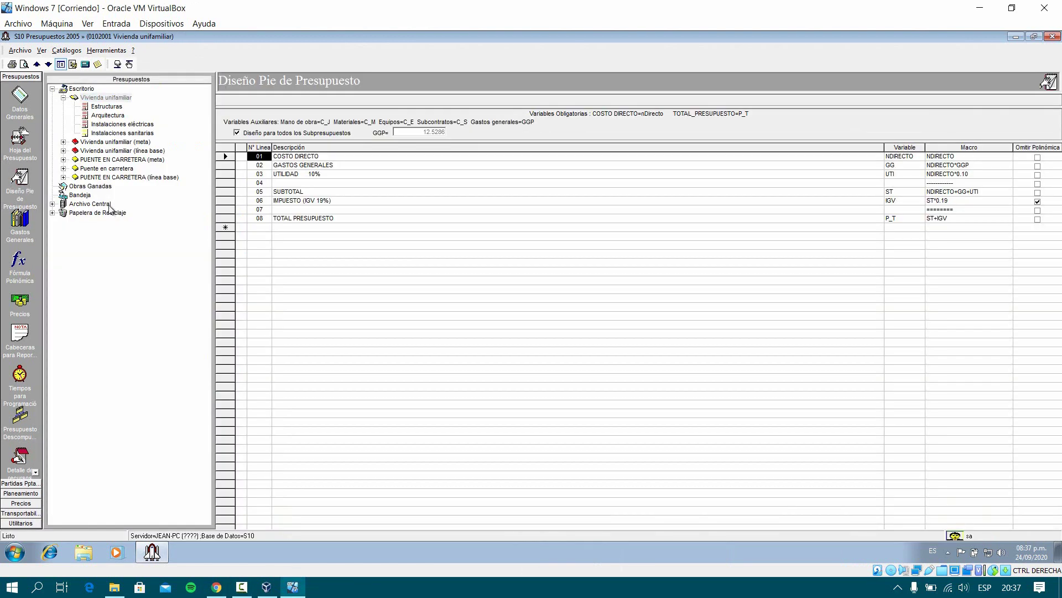
View the Gastos Generales of Vivienda unifamiliar (meta) and of PUENTE EN CARRETERA (meta).
left_click(32, 226)
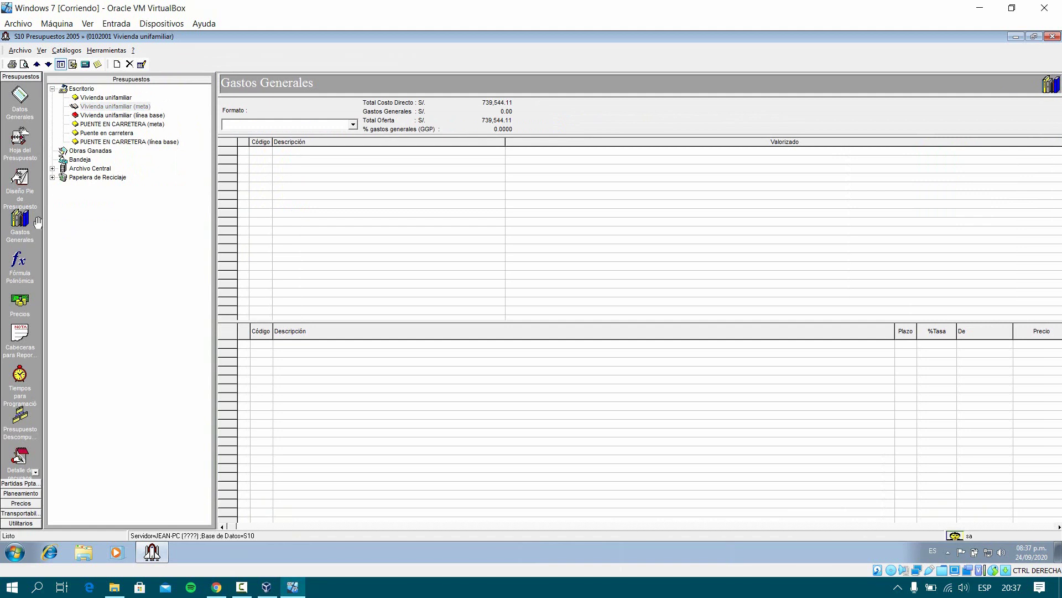
left_click(21, 219)
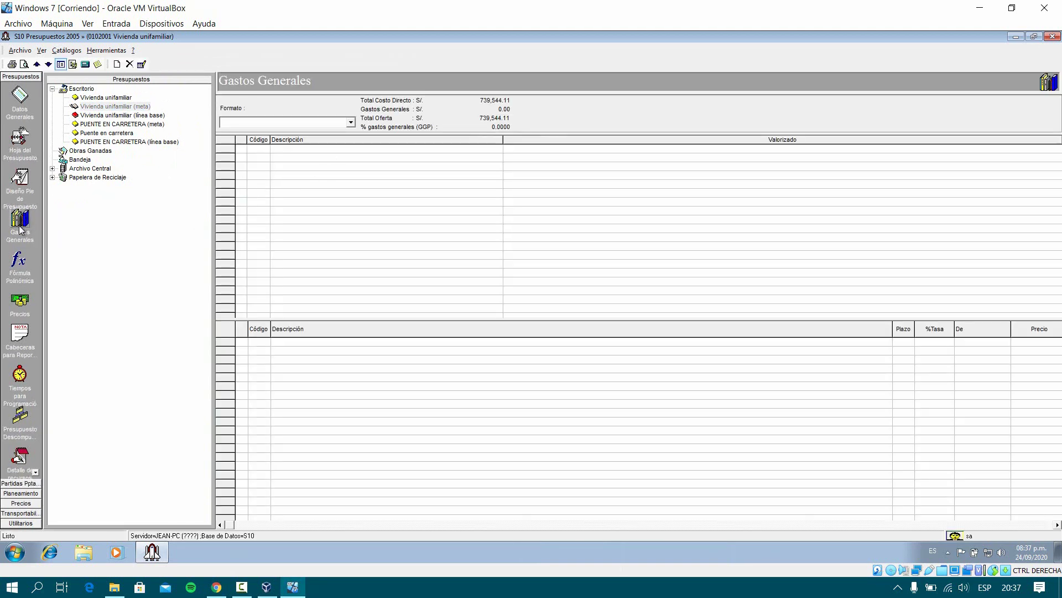
left_click(98, 125)
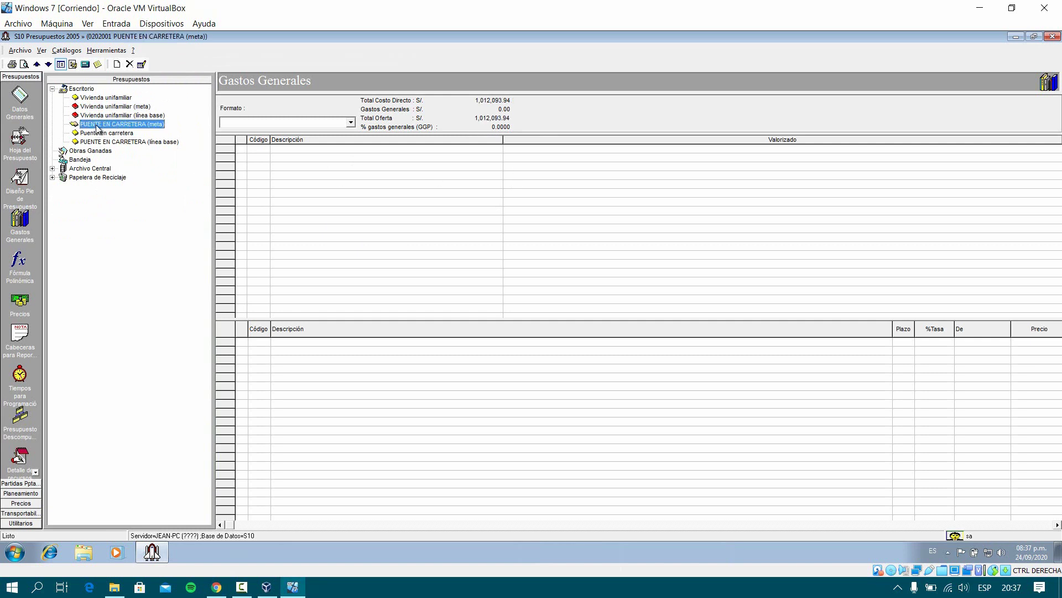
View the Gastos Generales of PUENTE EN CARRETERA (meta), Vivienda unifamiliar (meta) and Vivienda unifamiliar (línea base).
left_click(20, 219)
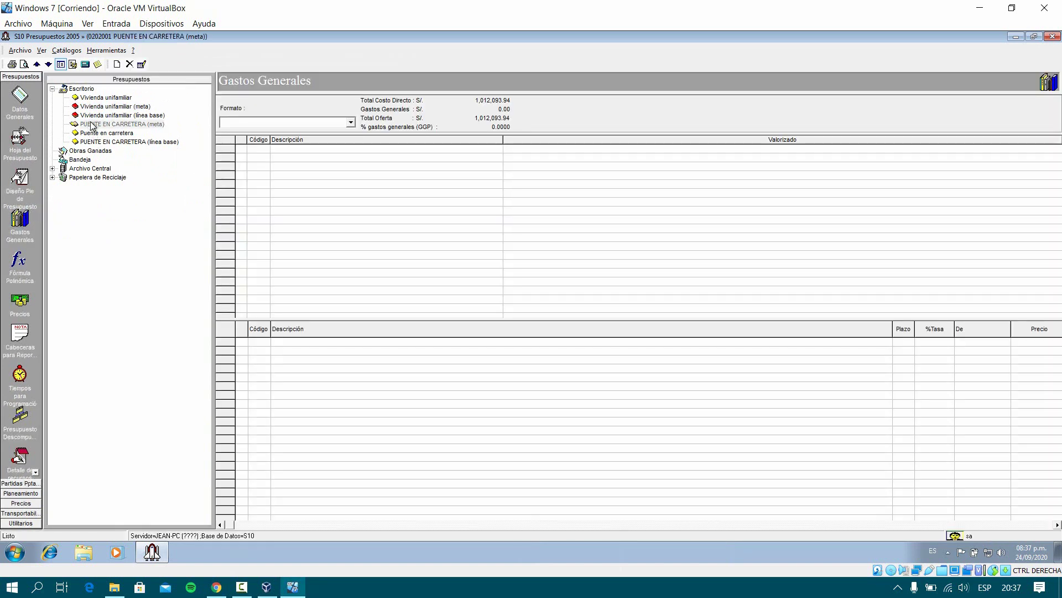
left_click(97, 106)
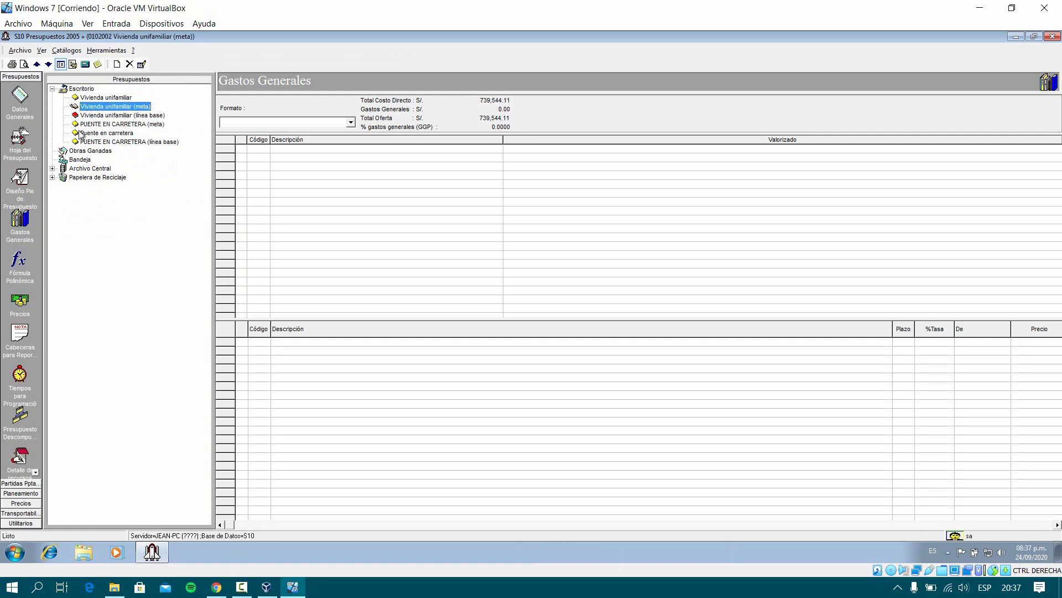
left_click(23, 224)
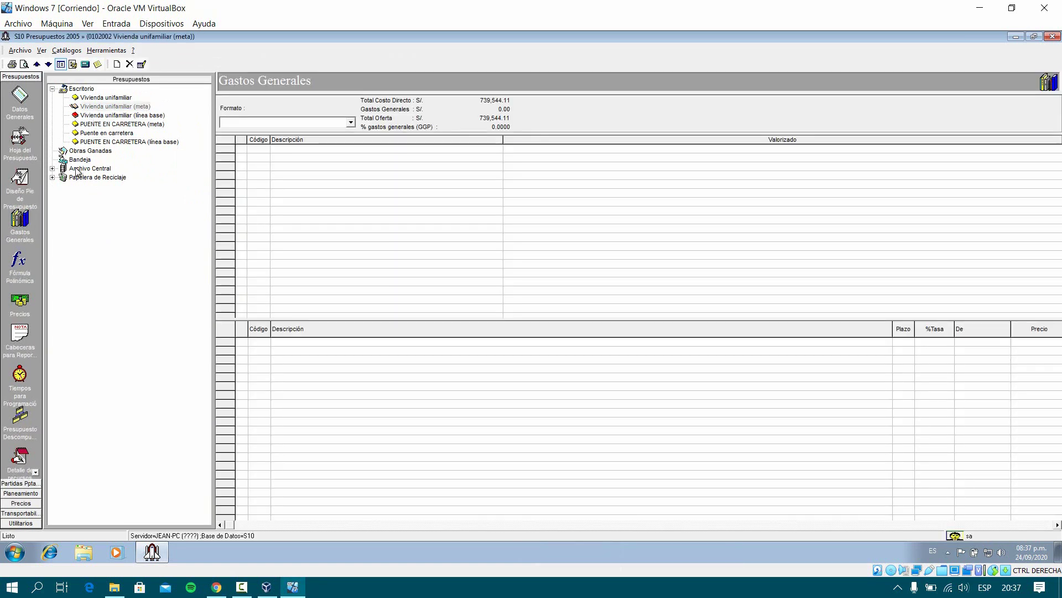
left_click(103, 116)
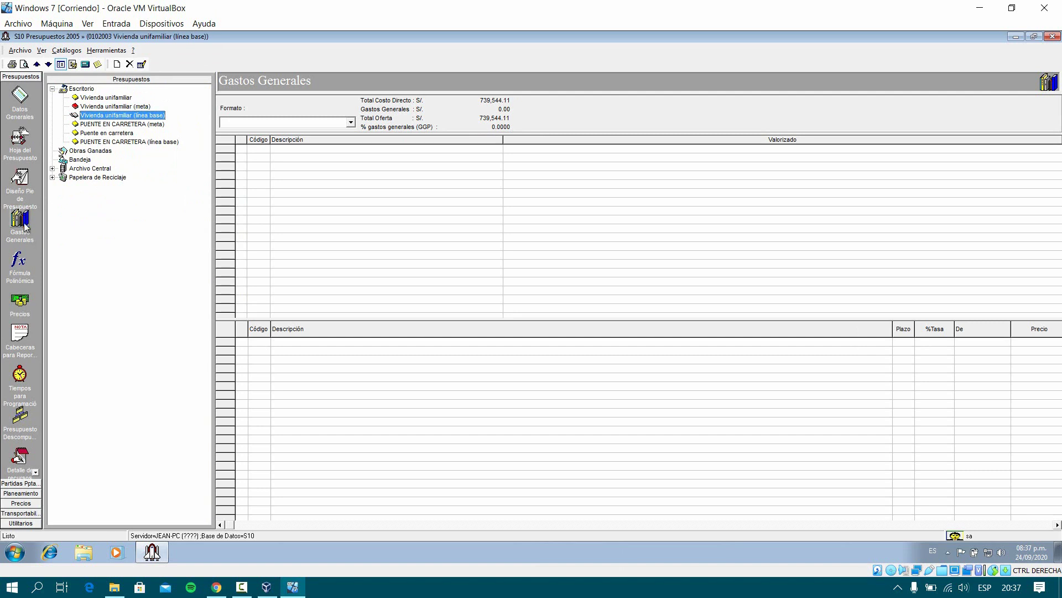
left_click(22, 224)
left_click(124, 125)
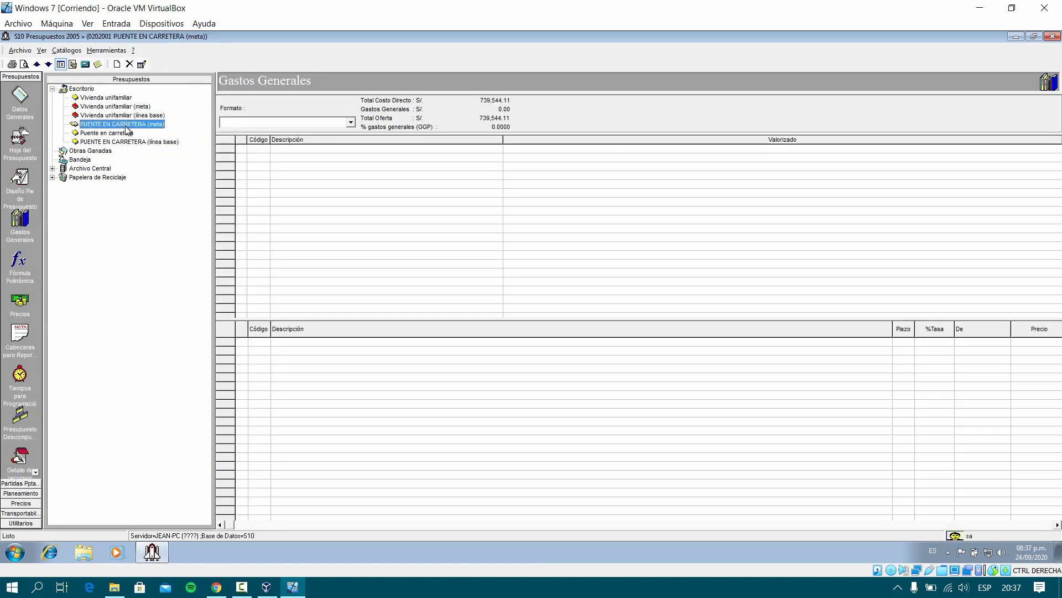
left_click(24, 220)
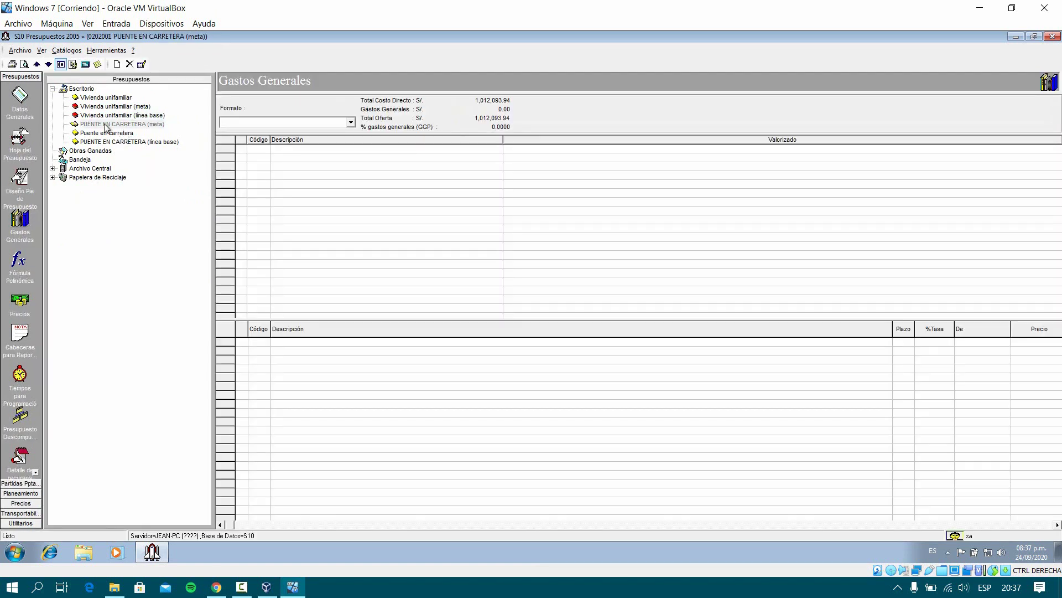
View the Gastos Generales of Vivienda unifamiliar, open its Fórmula Polinómica and dismiss the Recursos sin Indice Unificado list.
left_click(107, 98)
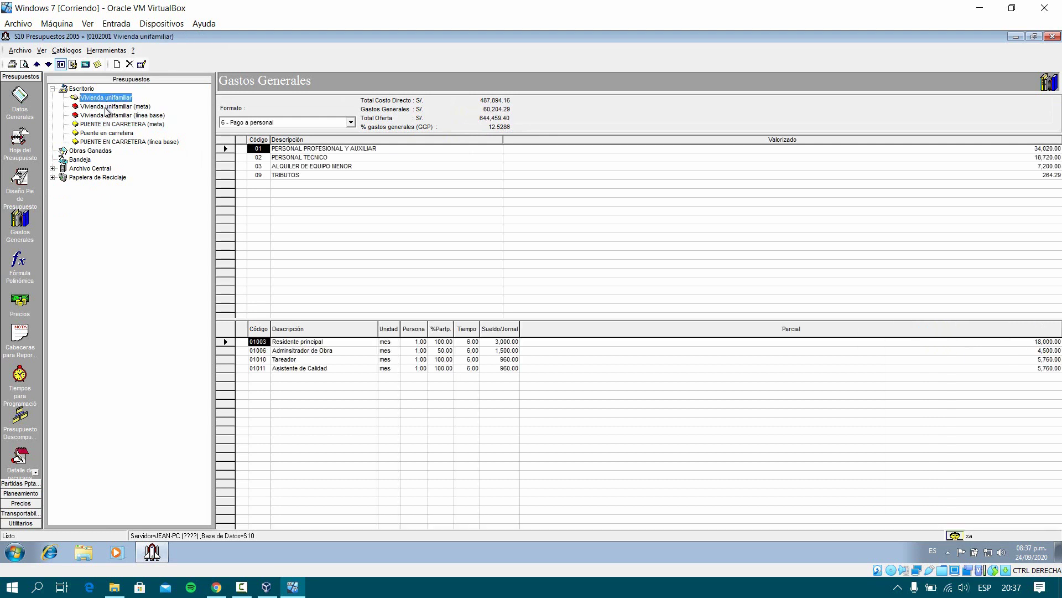
left_click(22, 224)
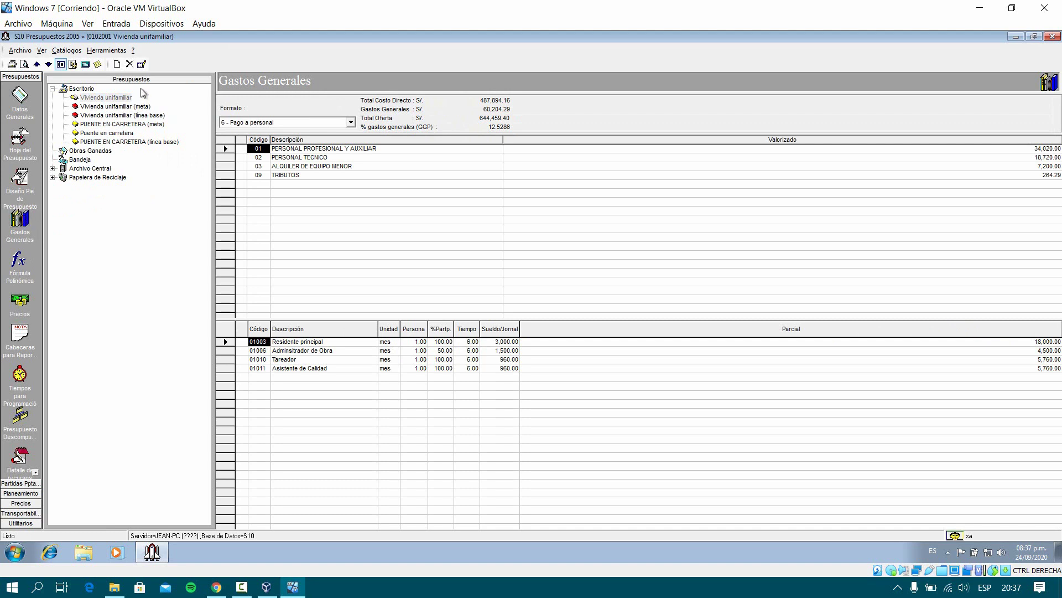
left_click(18, 223)
left_click(25, 263)
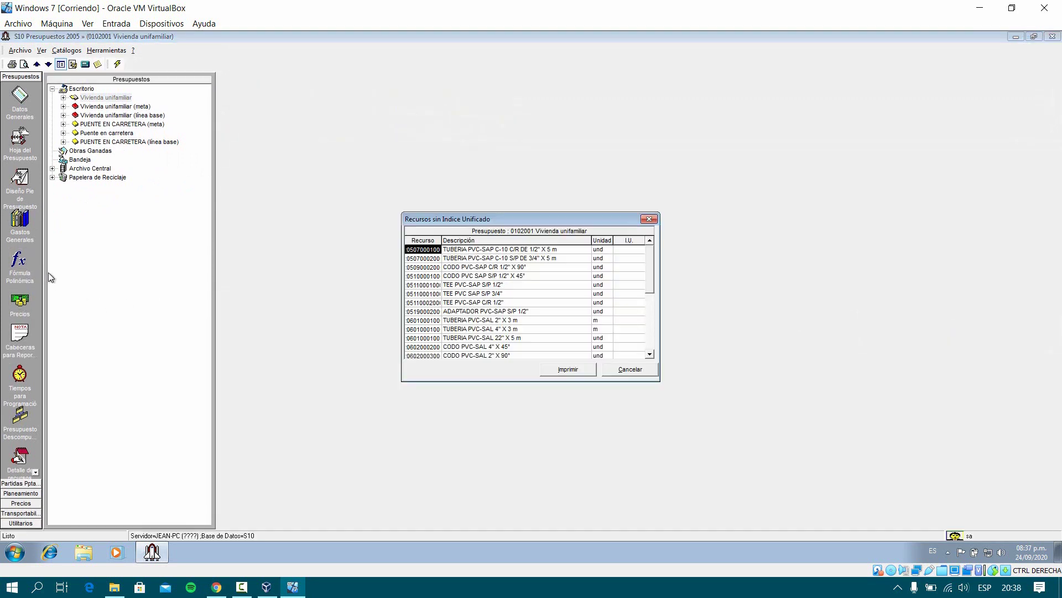
left_click(650, 219)
View the Precios, Cabeceras para reportes, Tiempos para Programación and Presupuesto descompuesto of Vivienda unifamiliar.
left_click(20, 303)
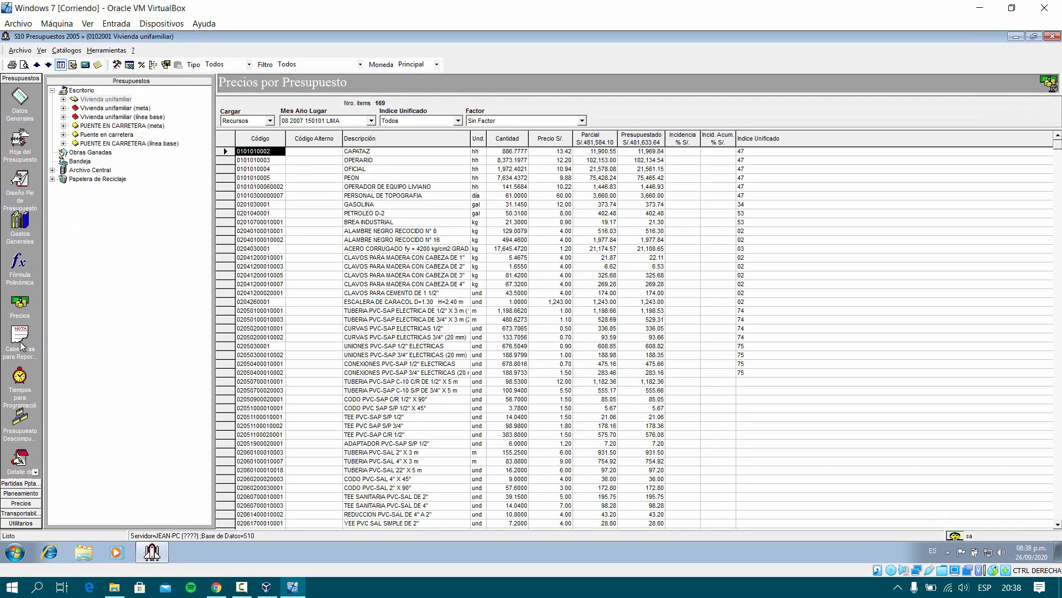
left_click(20, 335)
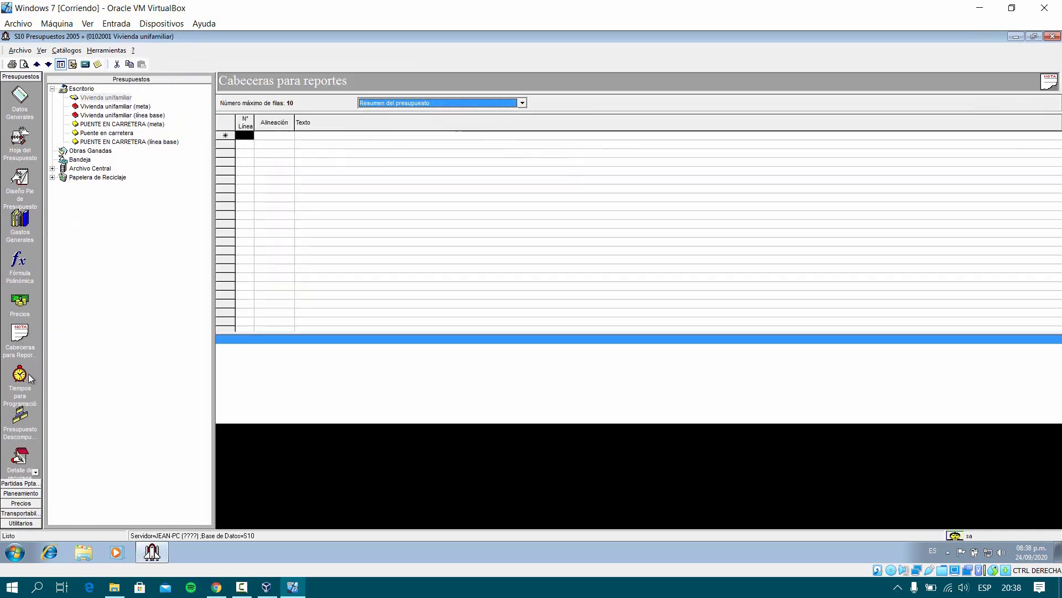
left_click(28, 374)
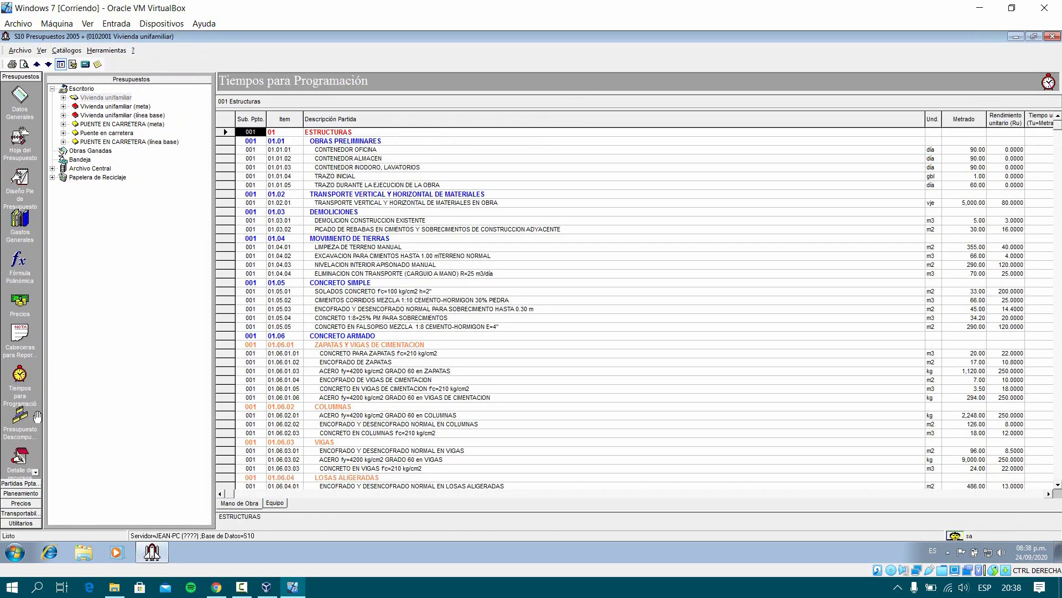
left_click(19, 417)
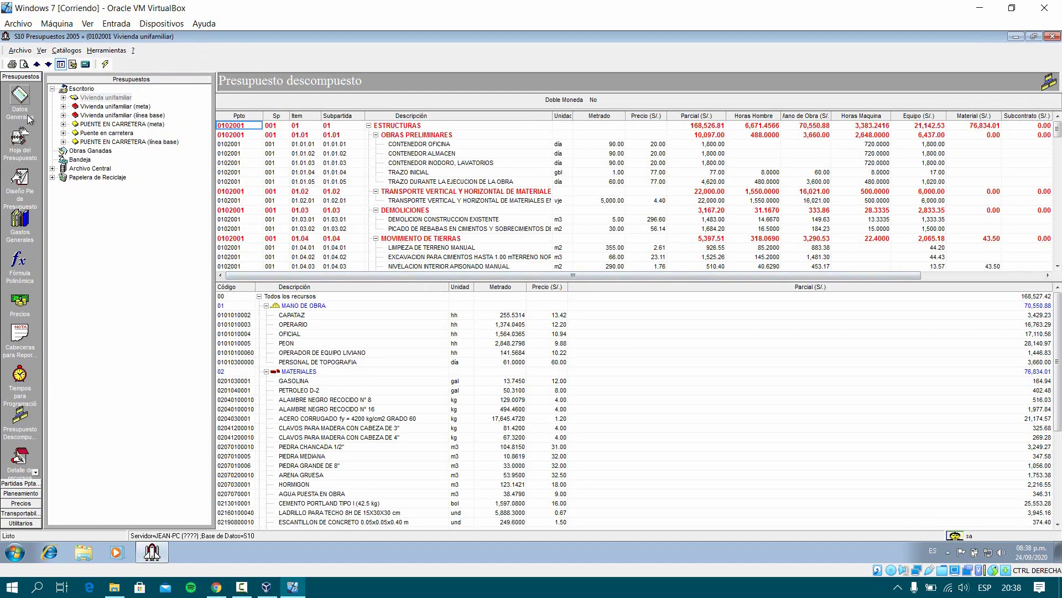
Preview the Estándar cliente budget report from the Hoja del Presupuesto of Vivienda unifamiliar and maximize the preview.
left_click(20, 141)
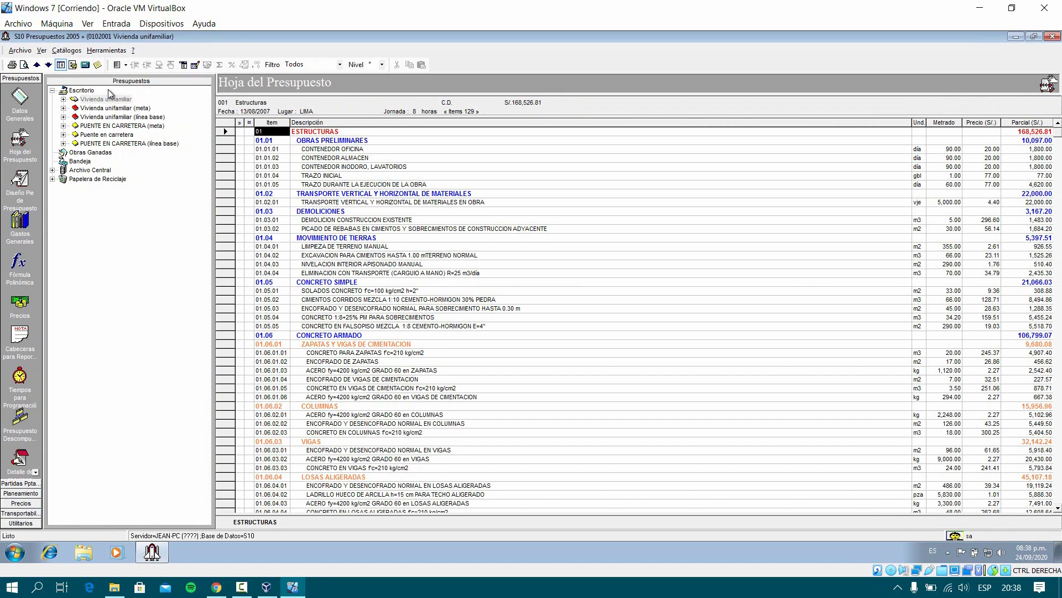
left_click(24, 64)
mouse_move(111, 75)
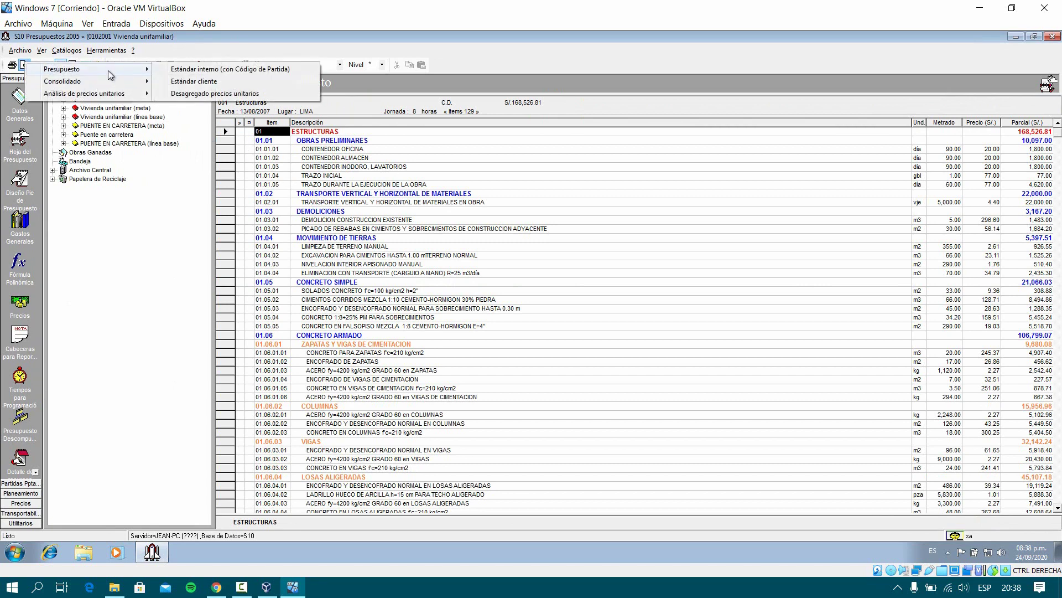
left_click(184, 81)
left_click(318, 137)
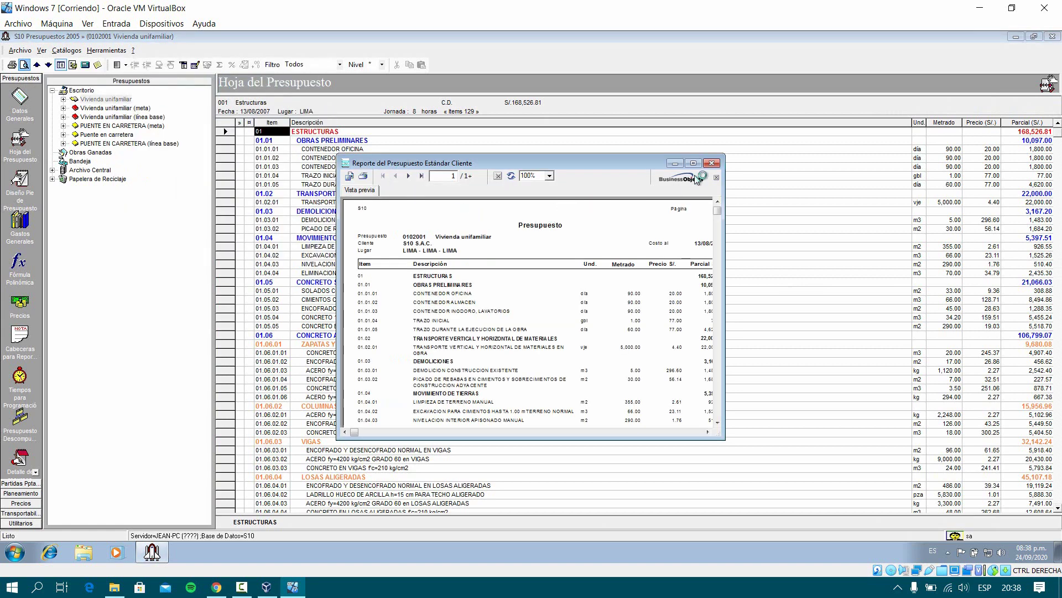
left_click(693, 163)
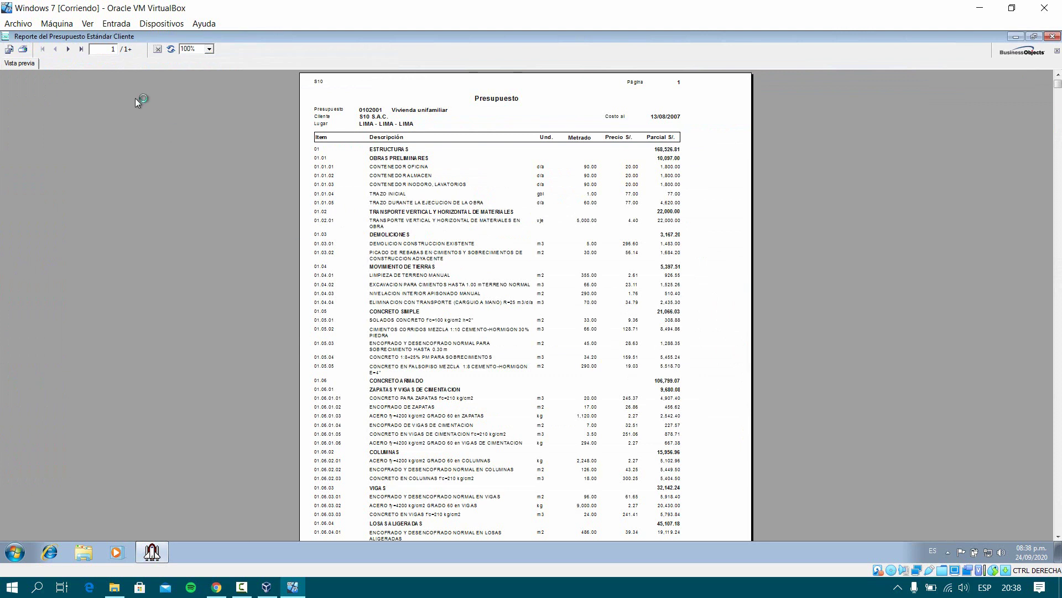
Export all pages of the report as an Adobe Acrobat (PDF) file named PresupuestoClienteResumen to the Escritorio.
left_click(9, 50)
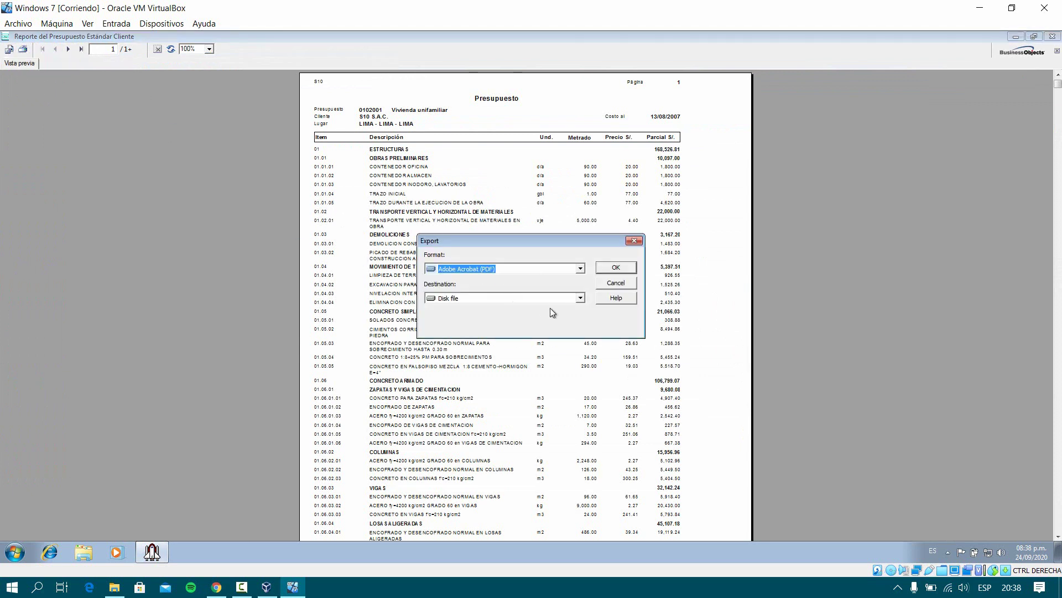
left_click(609, 270)
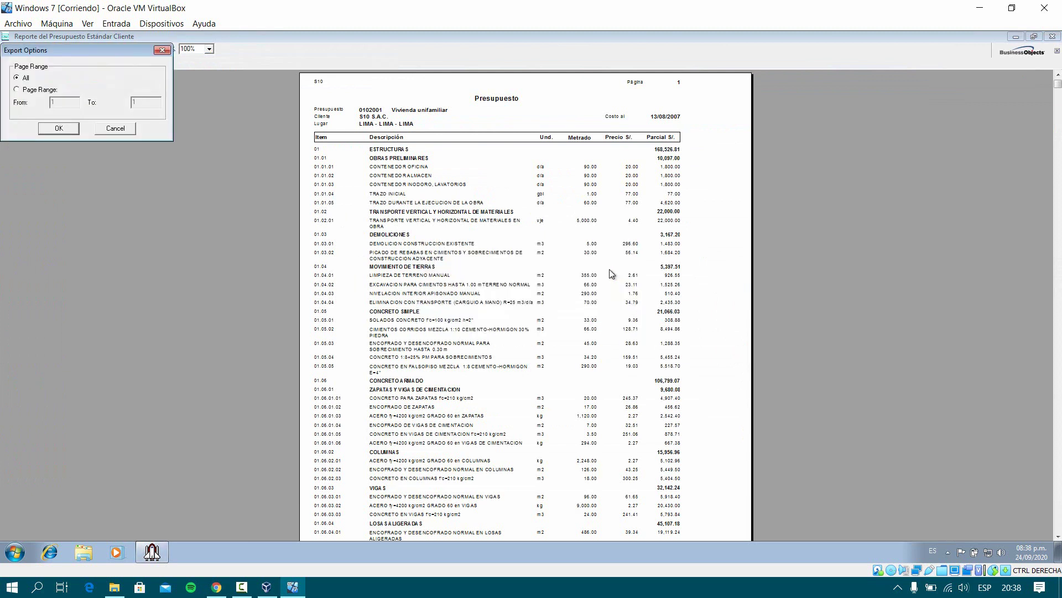
left_click(61, 131)
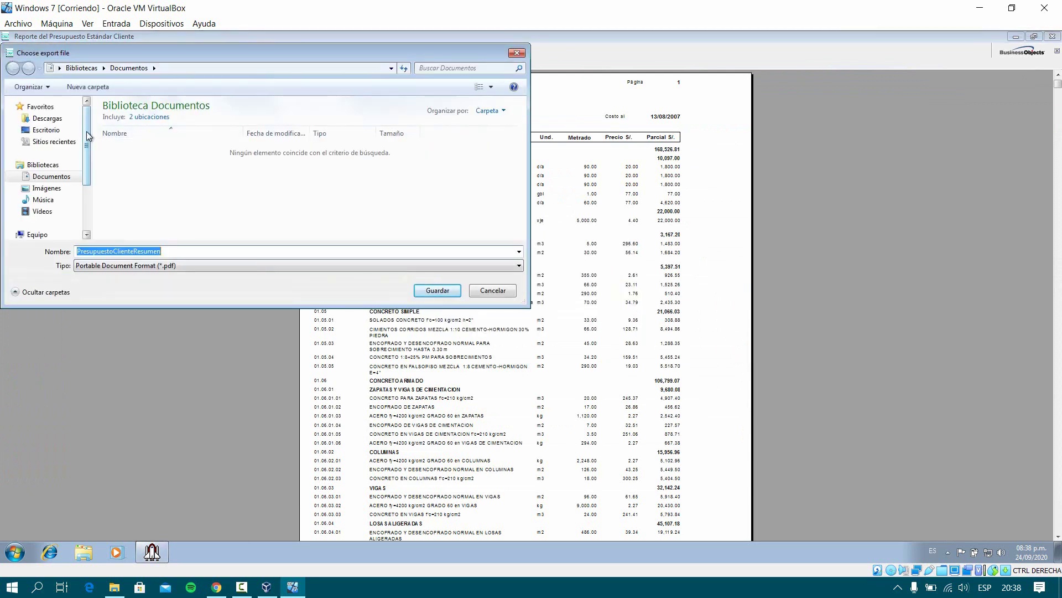
left_click(46, 129)
left_click(437, 291)
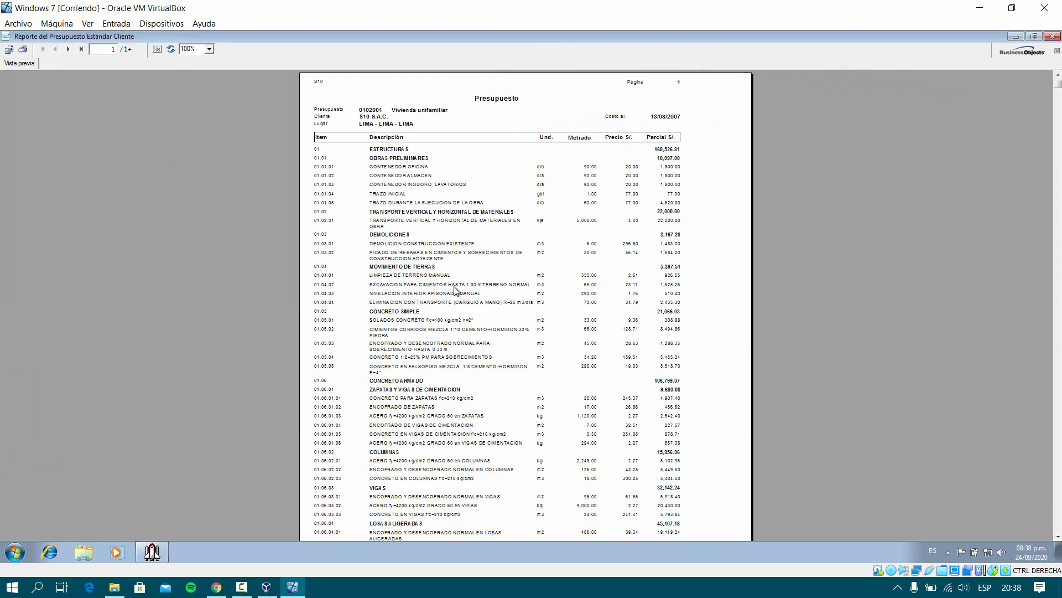
left_click(982, 9)
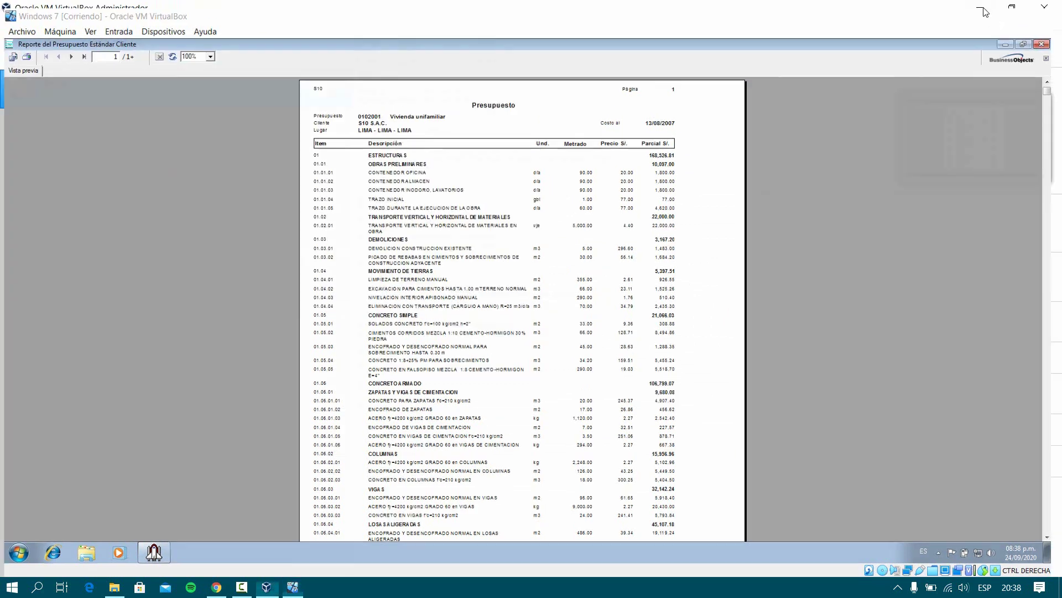
left_click(984, 9)
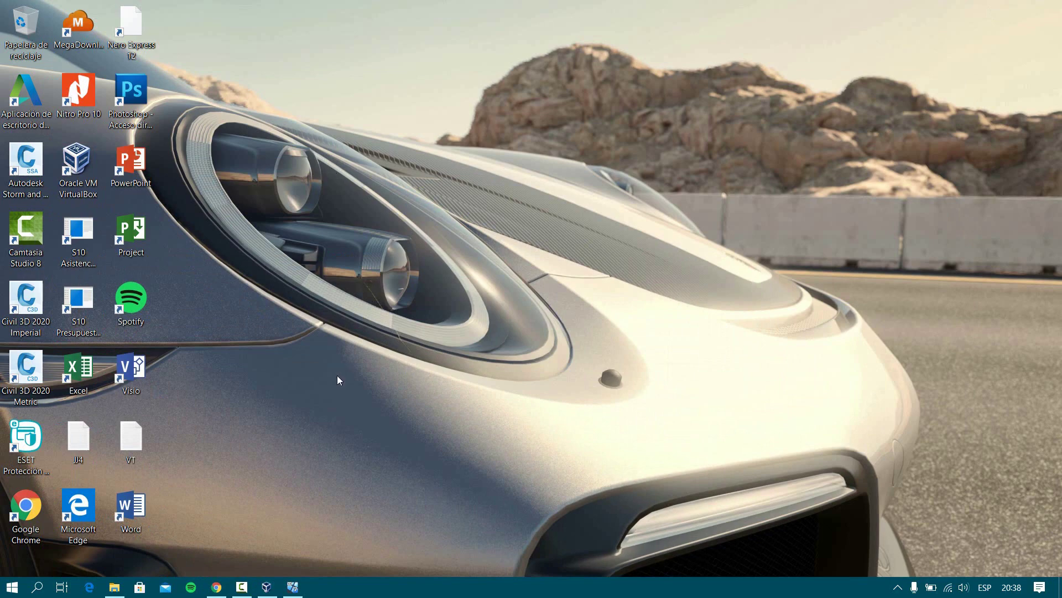
left_click(292, 586)
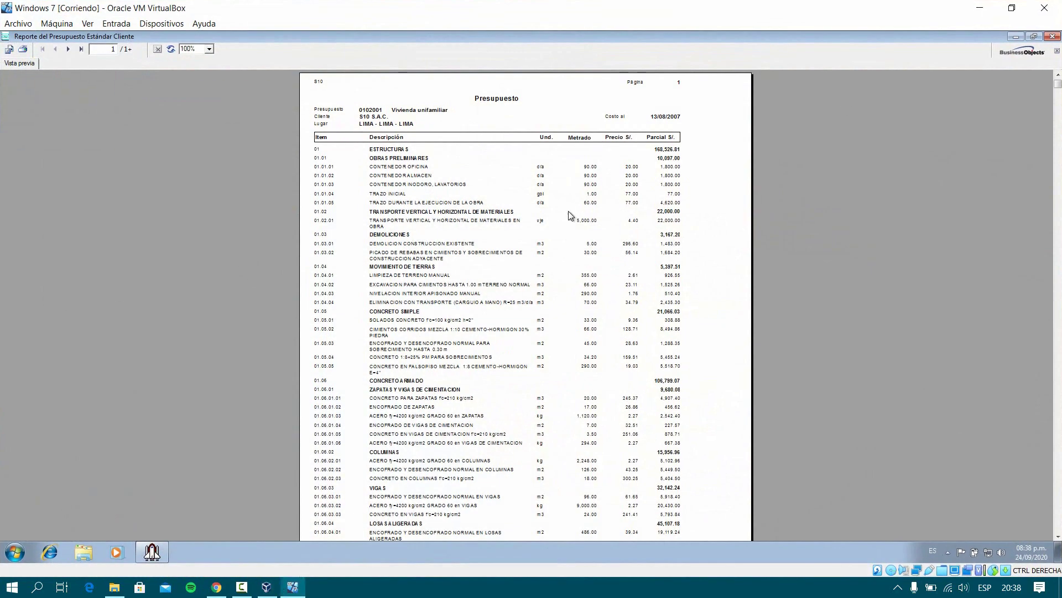
left_click(1016, 37)
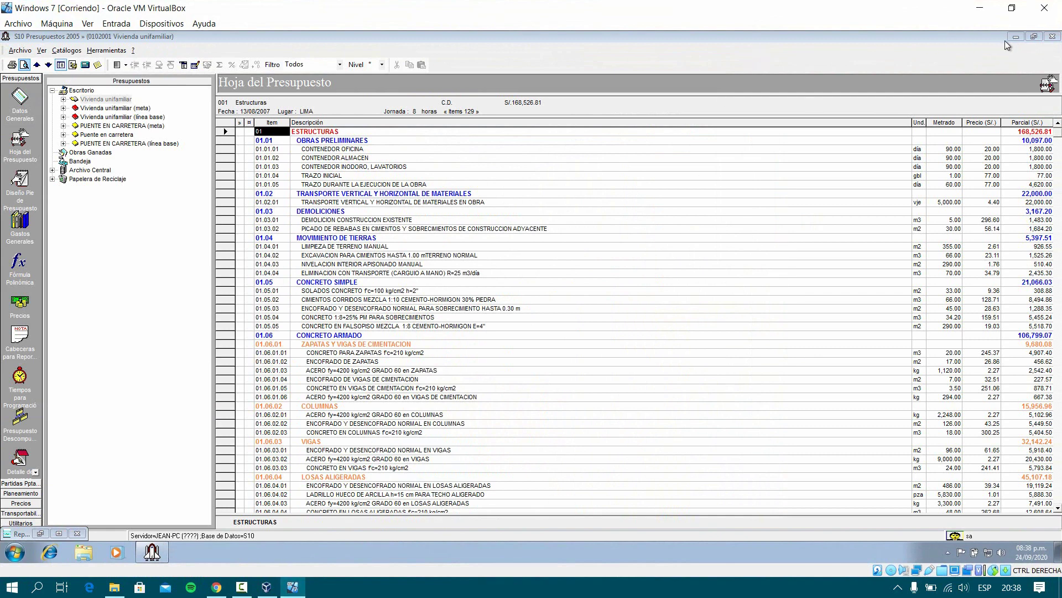
left_click(18, 23)
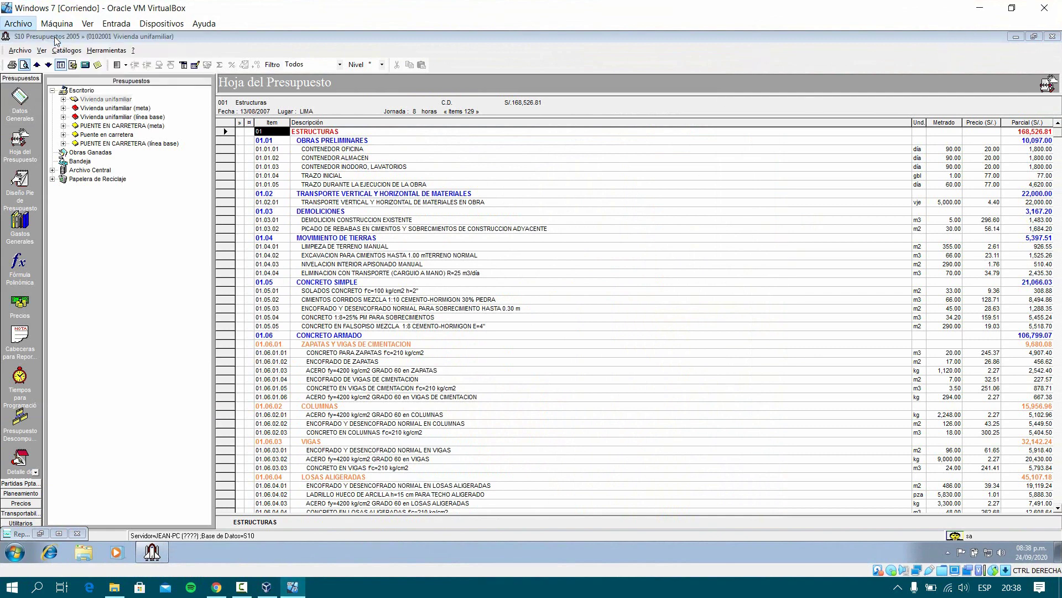
left_click(167, 41)
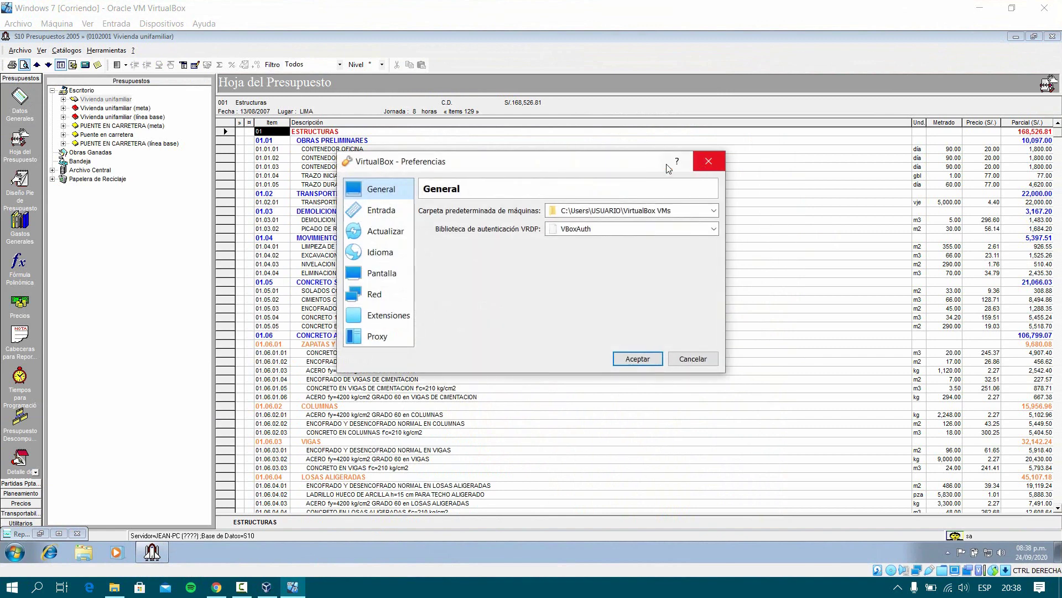
left_click(708, 161)
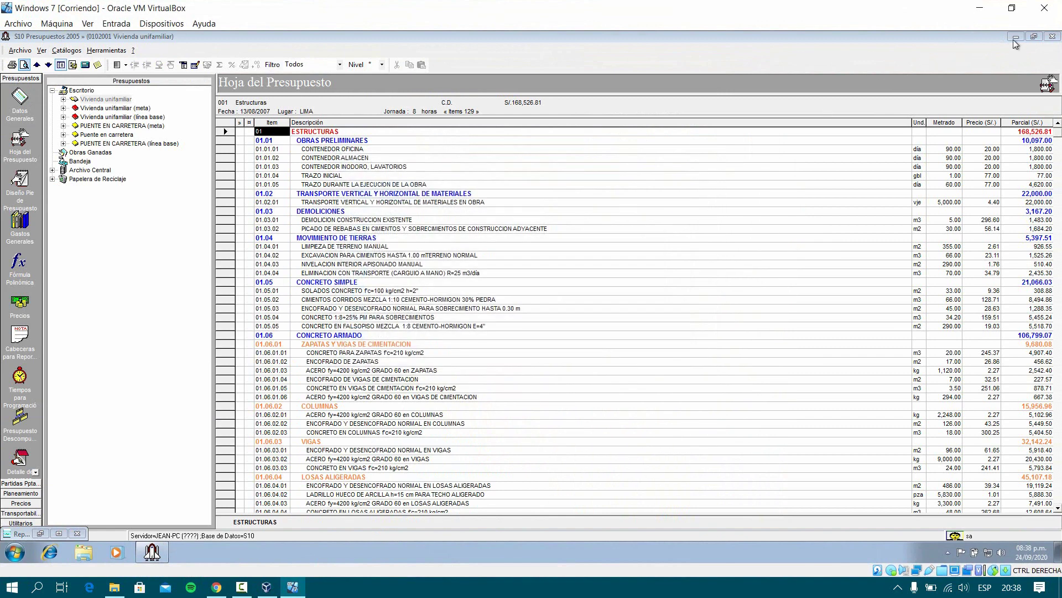
Close the report preview, minimize S10 Presupuestos and move the exported PDF to an empty area of the Windows 7 desktop.
left_click(77, 534)
left_click(152, 551)
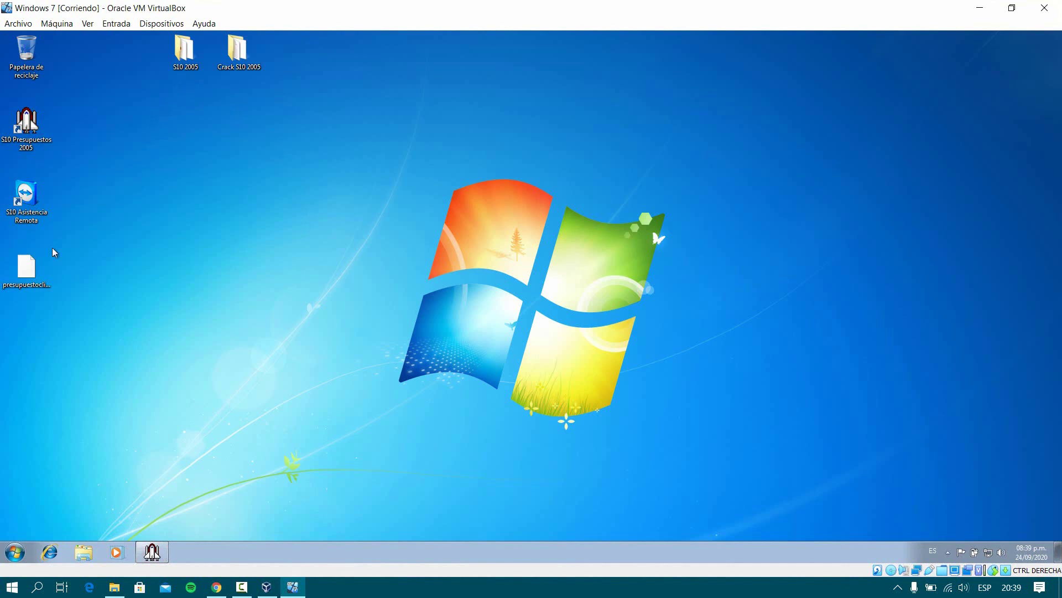
left_click_drag(34, 270, 247, 272)
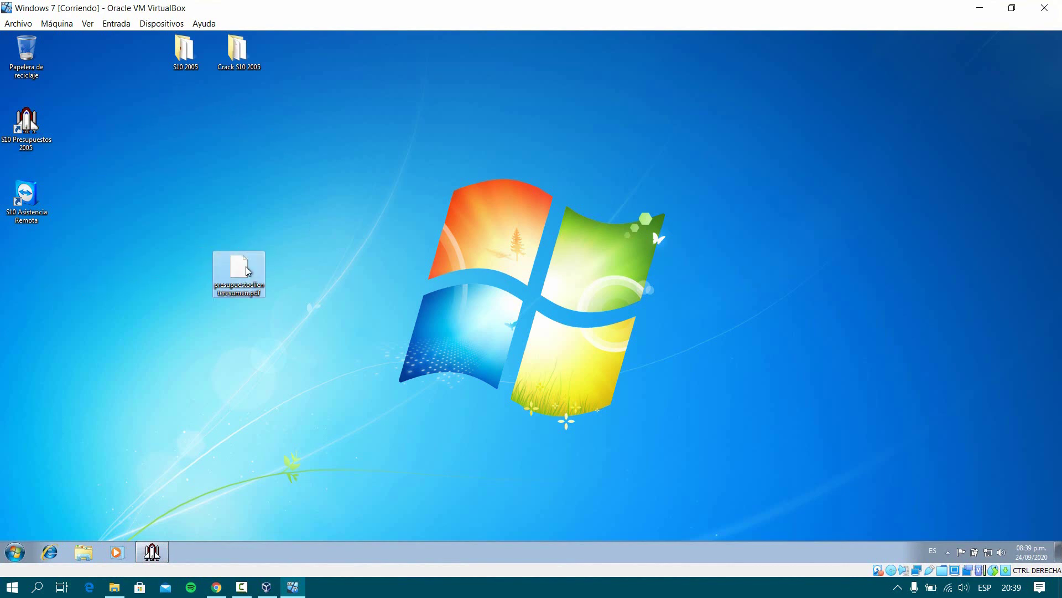
left_click(303, 166)
left_click_drag(455, 140, 607, 358)
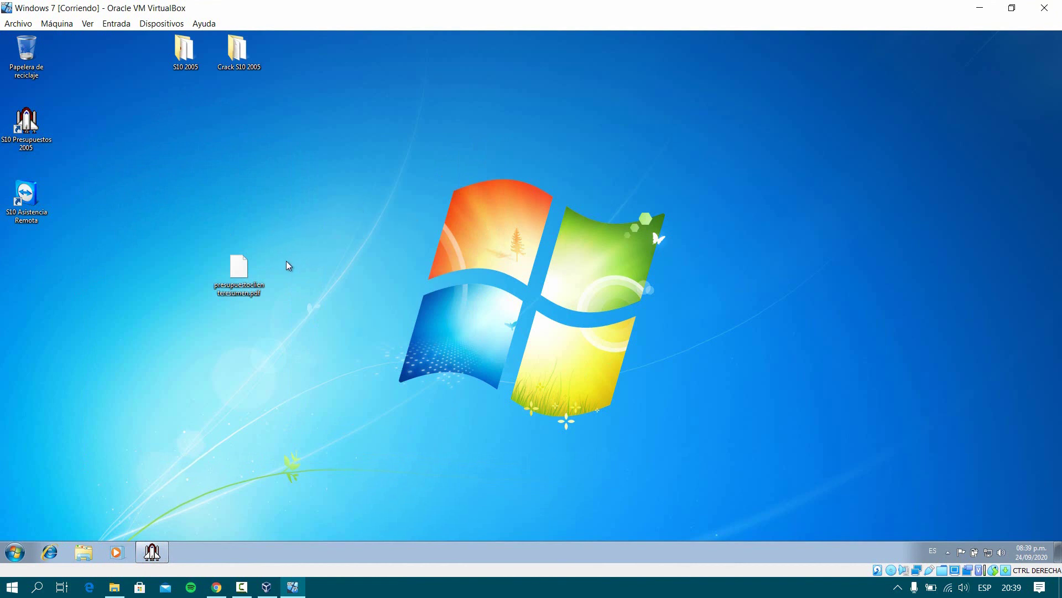
Try to copy presupuestoclienteresumen.pdf from the Windows 7 desktop to the shared drive G_DRIVE (Z:).
left_click(239, 270)
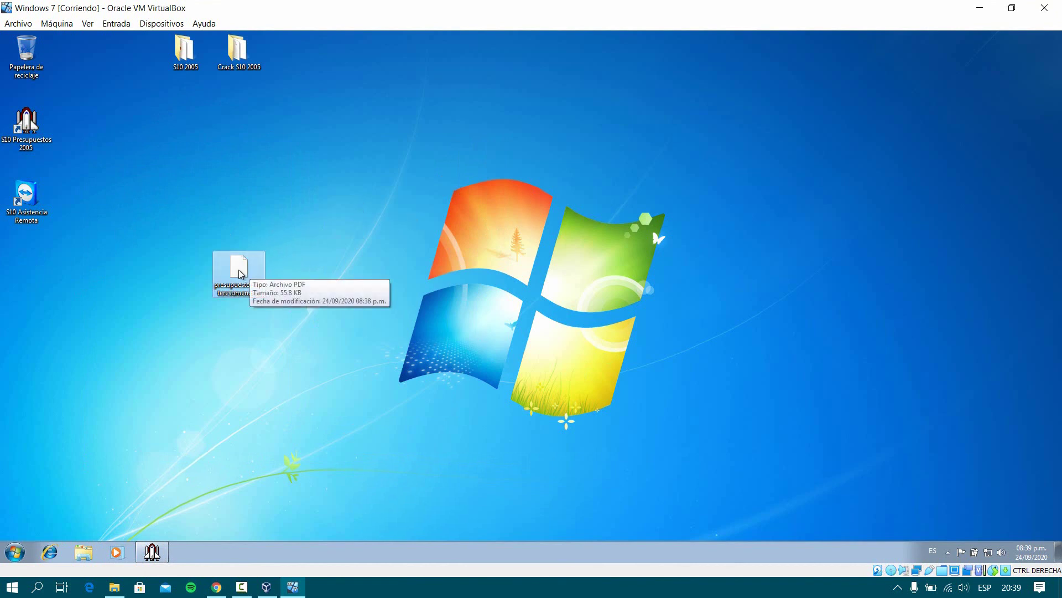
right_click(239, 274)
left_click(273, 351)
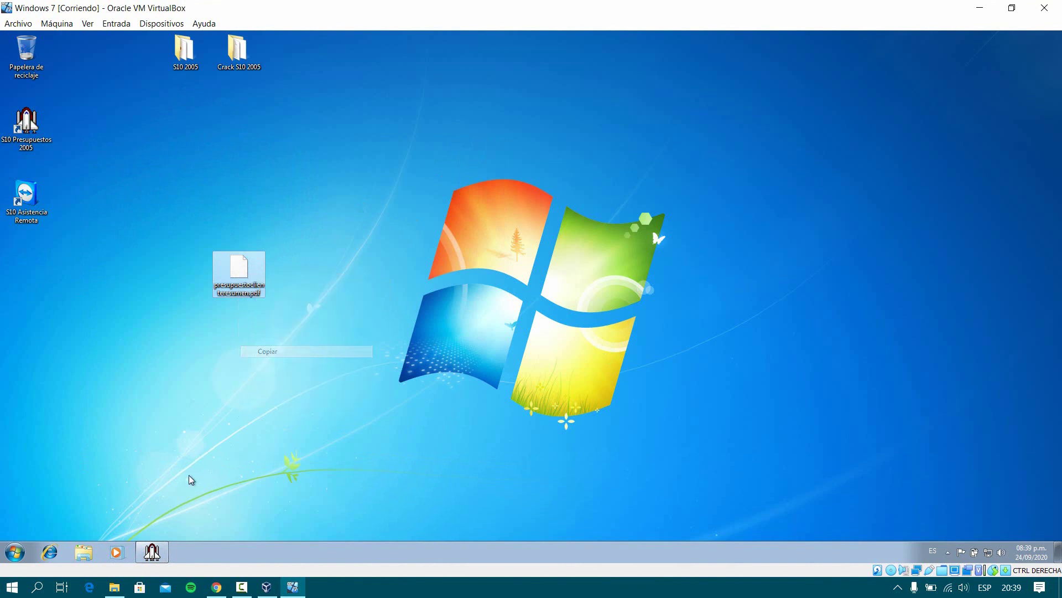
left_click(84, 552)
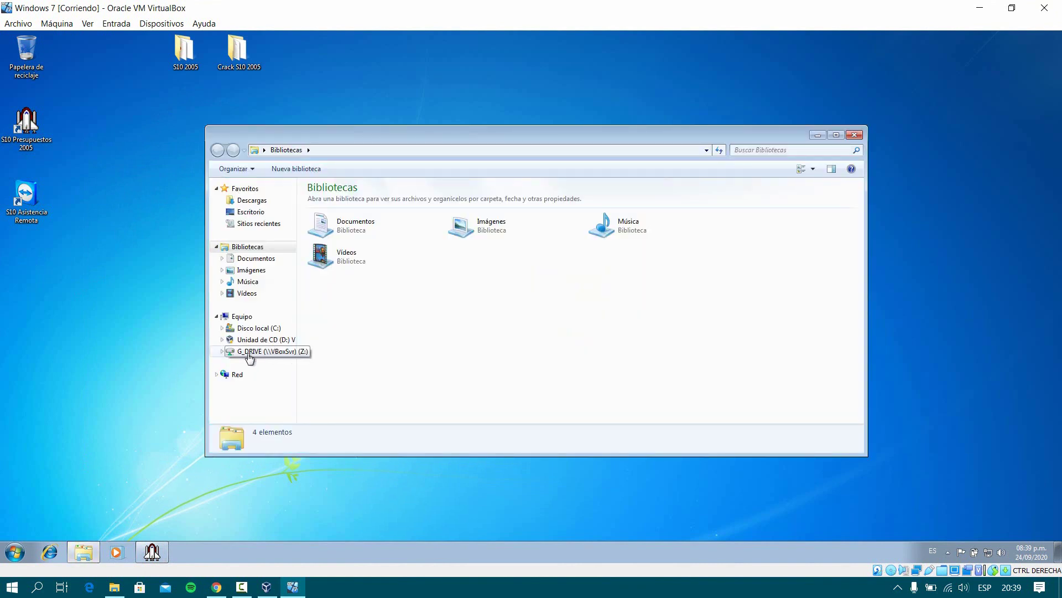
left_click(274, 352)
right_click(690, 265)
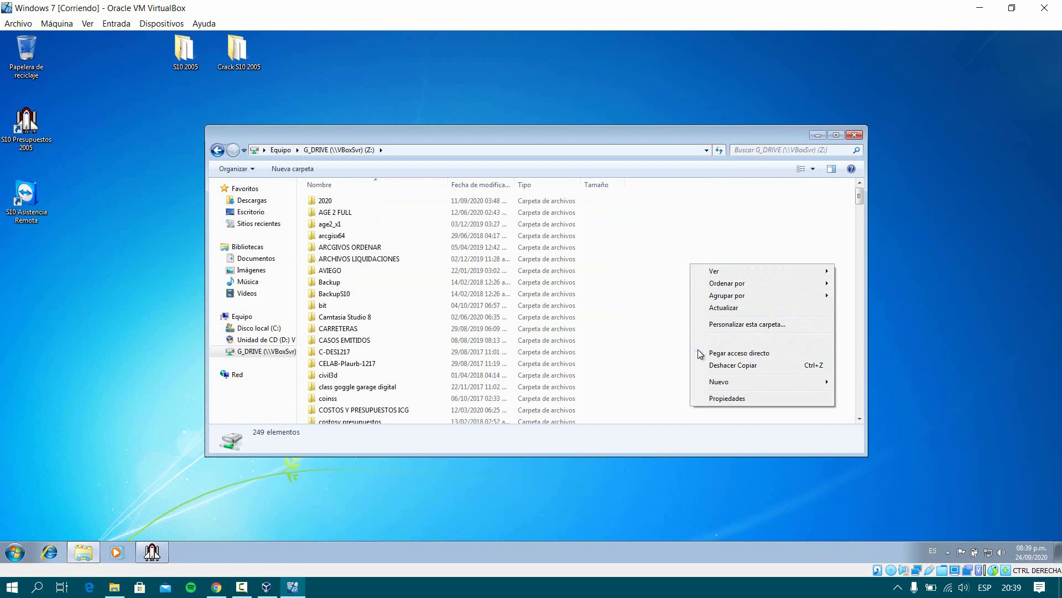
left_click(718, 341)
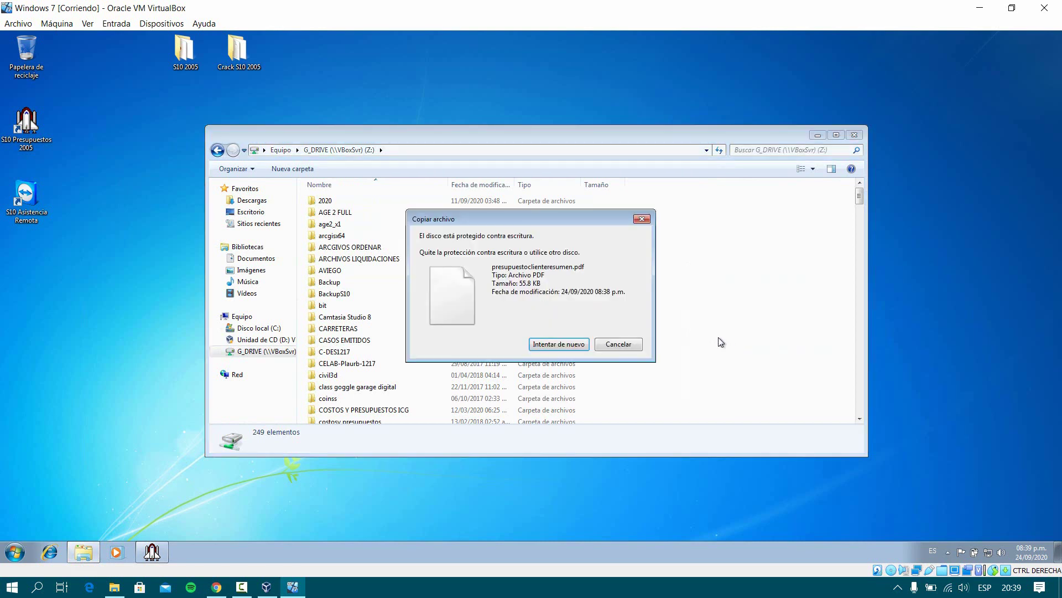
left_click(573, 344)
left_click(642, 219)
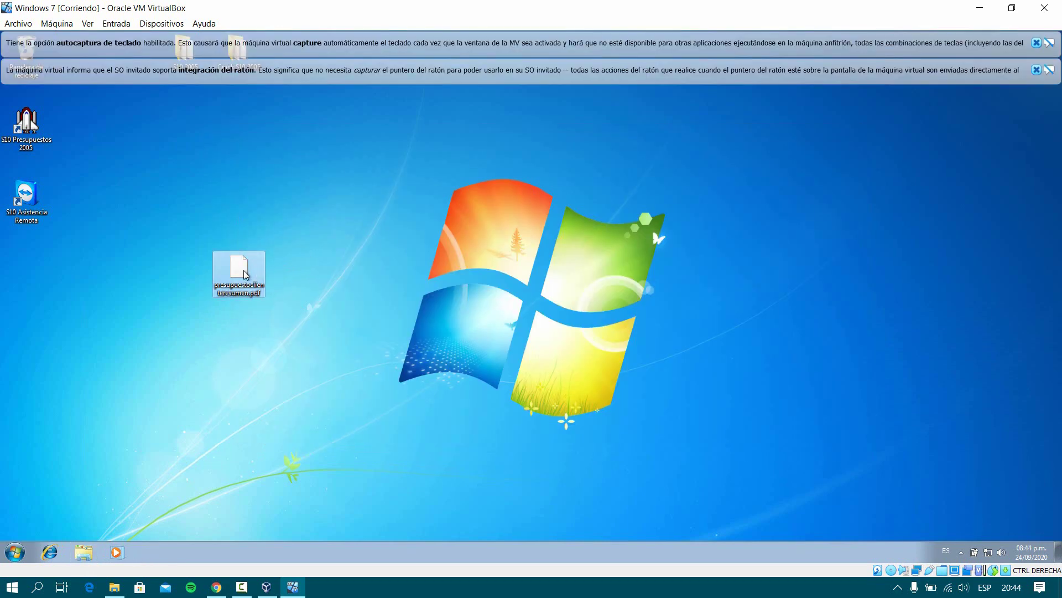
right_click(246, 269)
left_click(298, 238)
left_click(84, 551)
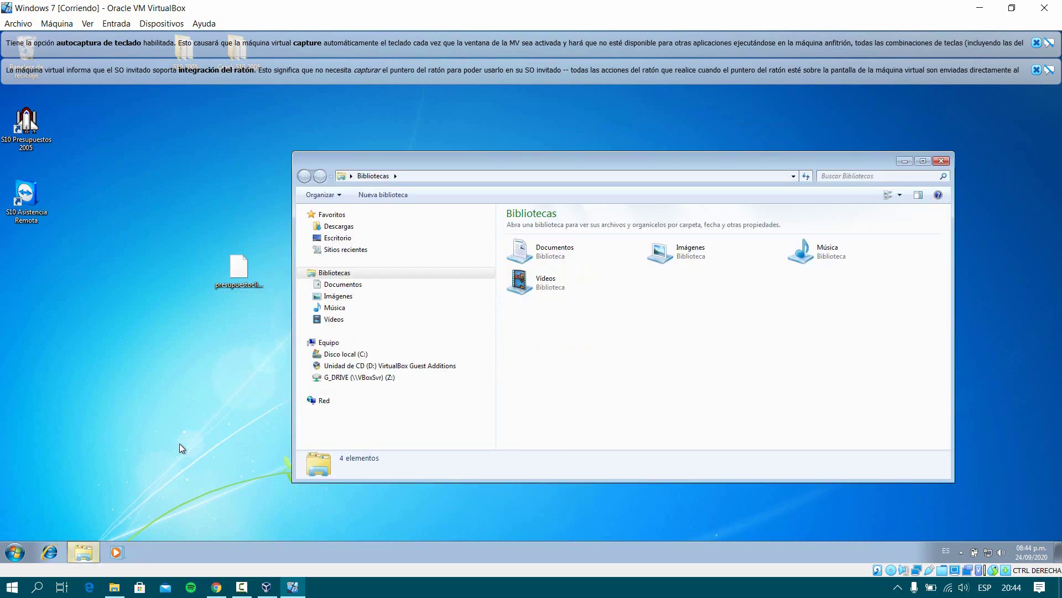
left_click(941, 161)
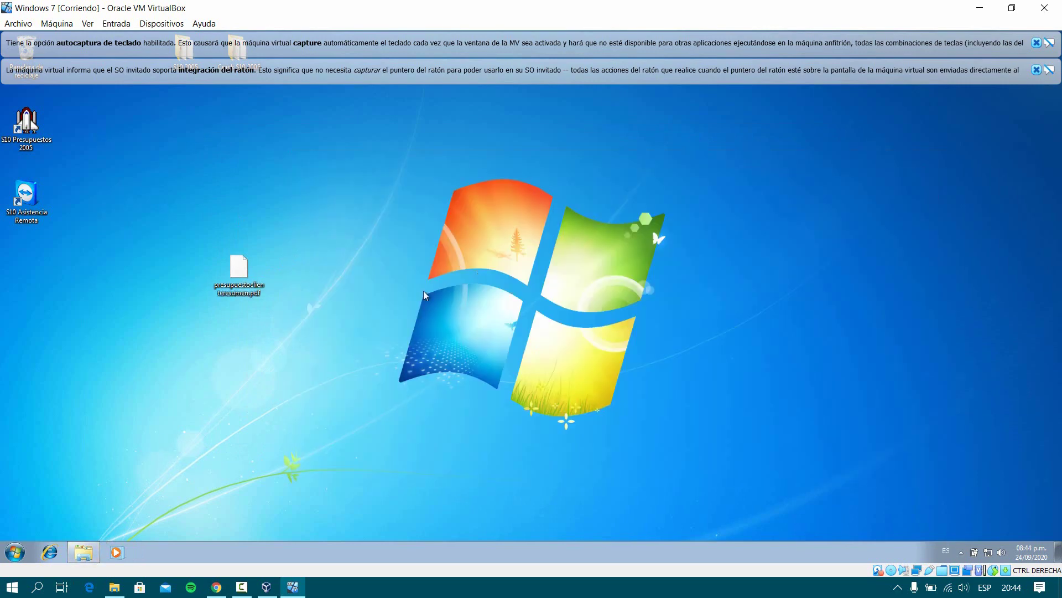
left_click(237, 283)
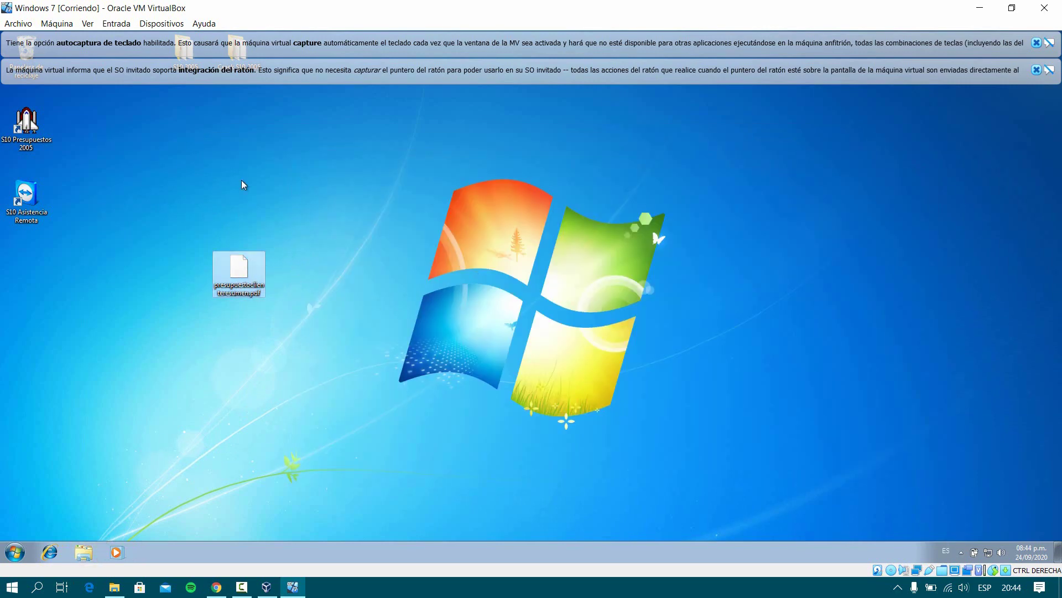
Review the Sólo lectura option of the G_DRIVE shared folder in the machine's Carpetas compartidas preferences and accept the settings.
left_click(173, 25)
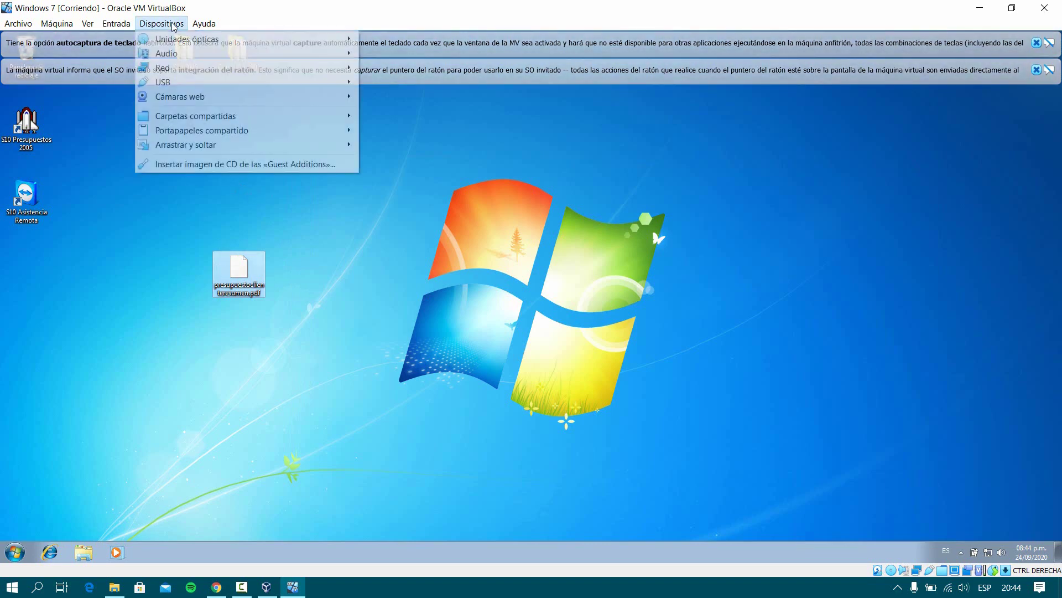
mouse_move(266, 120)
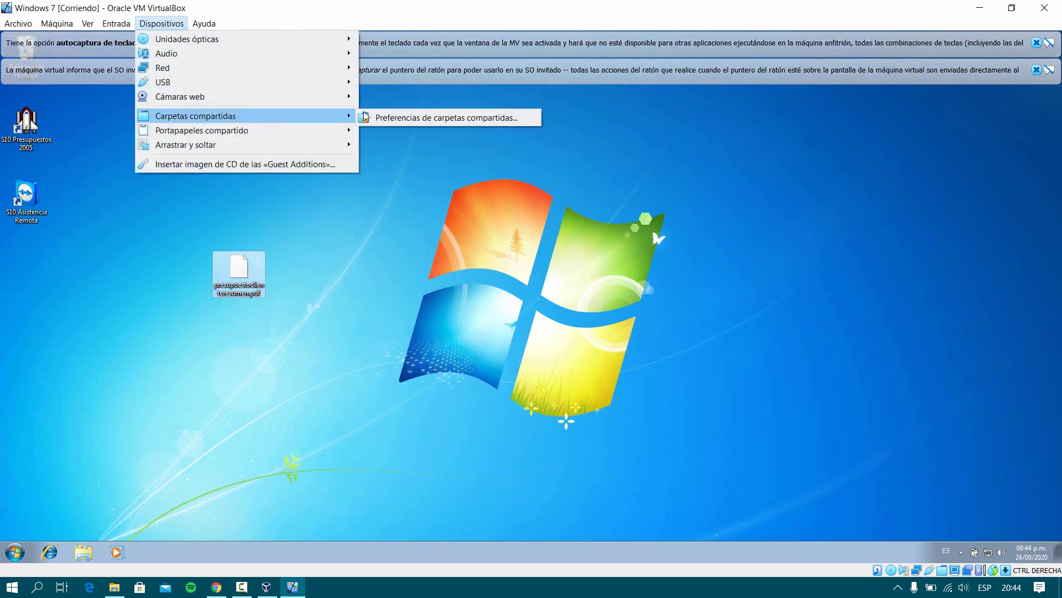
left_click(437, 118)
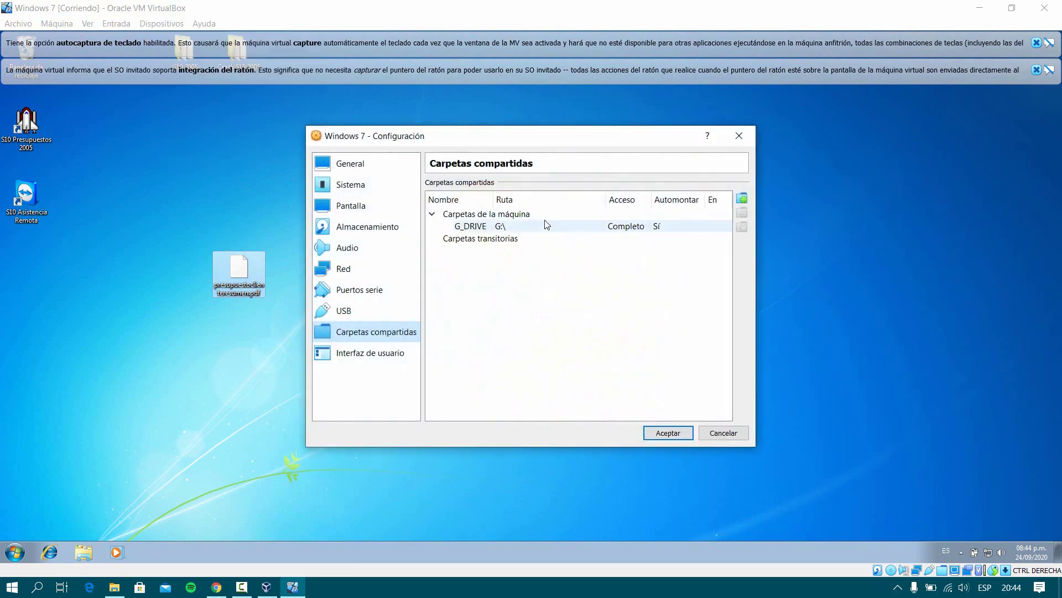
left_click(541, 229)
right_click(537, 227)
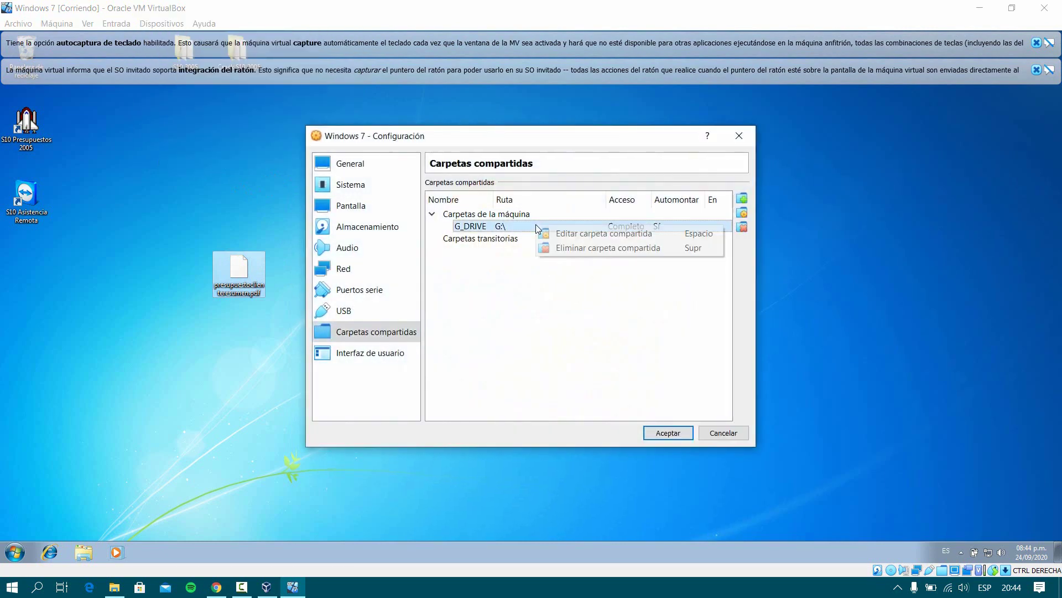
left_click(574, 236)
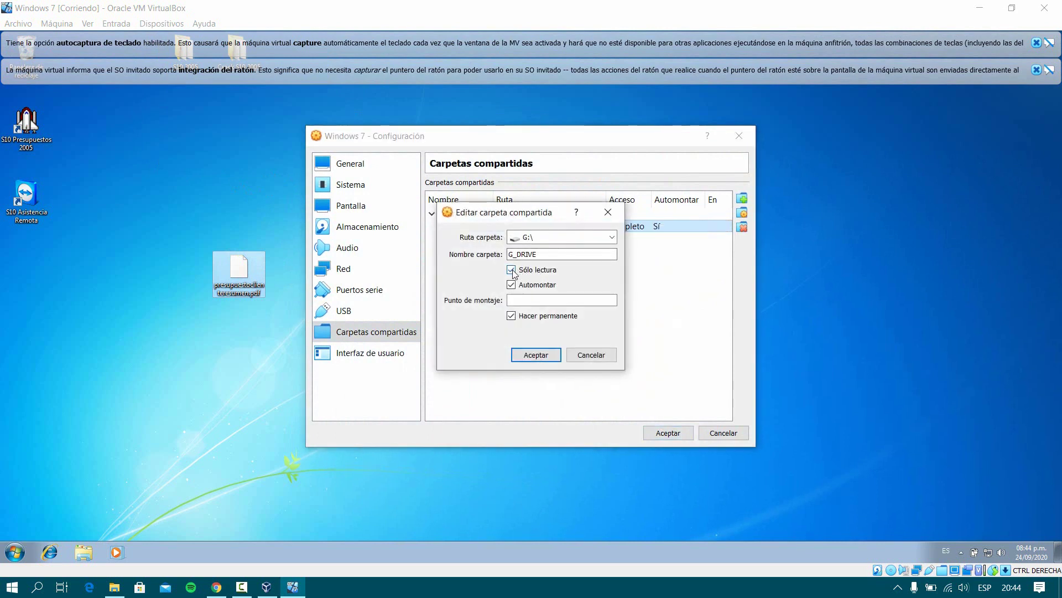
left_click(536, 356)
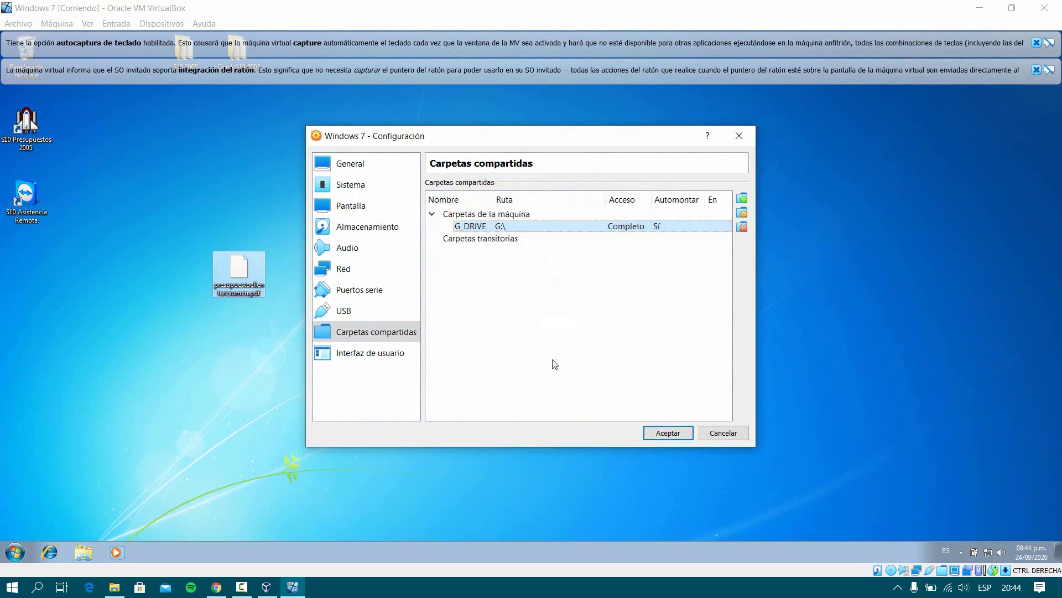
left_click(669, 433)
Copy presupuestoclienteresumen.pdf from the Windows 7 desktop and paste it into the shared drive G_DRIVE (Z:).
right_click(235, 267)
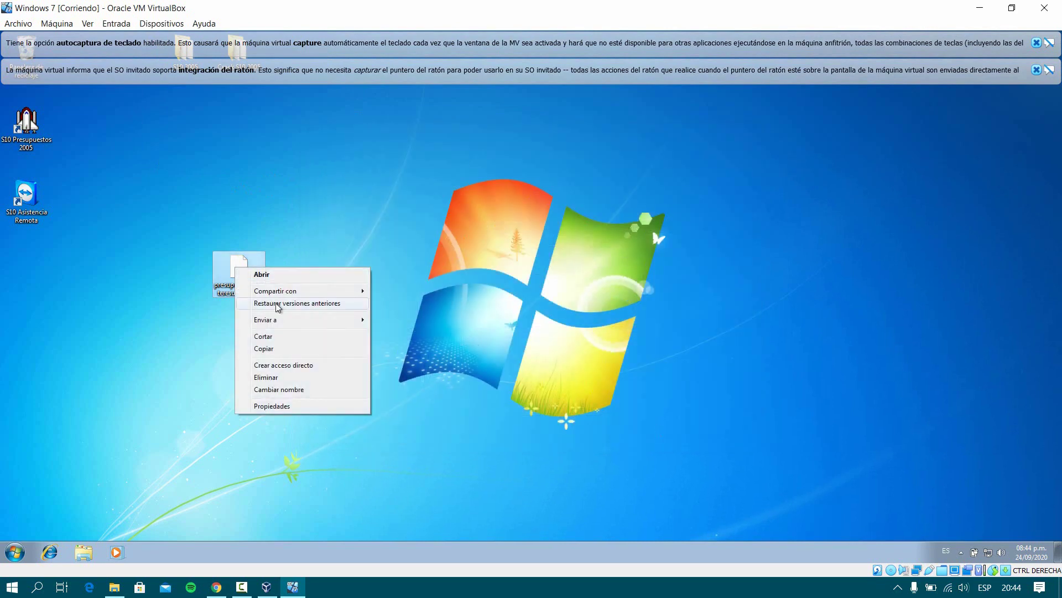
left_click(280, 350)
left_click(84, 552)
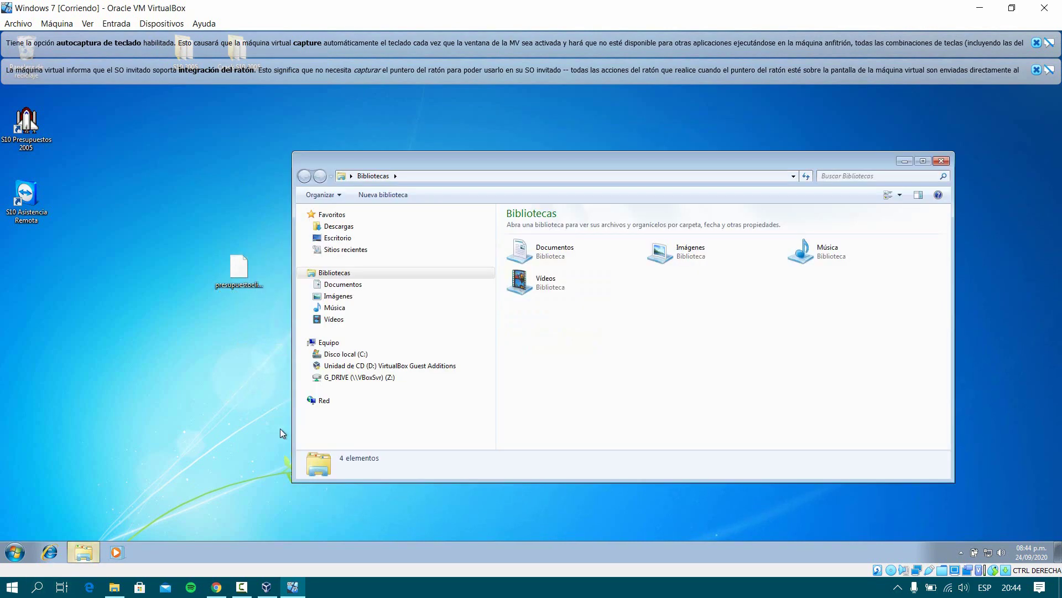
left_click(355, 377)
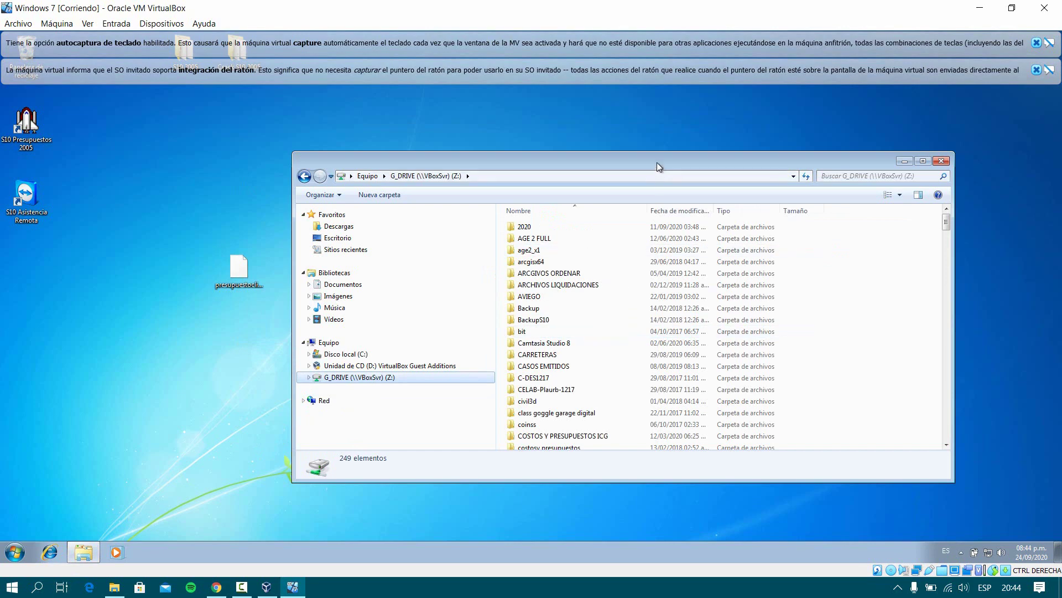
left_click_drag(656, 161, 487, 129)
right_click(664, 235)
left_click(693, 311)
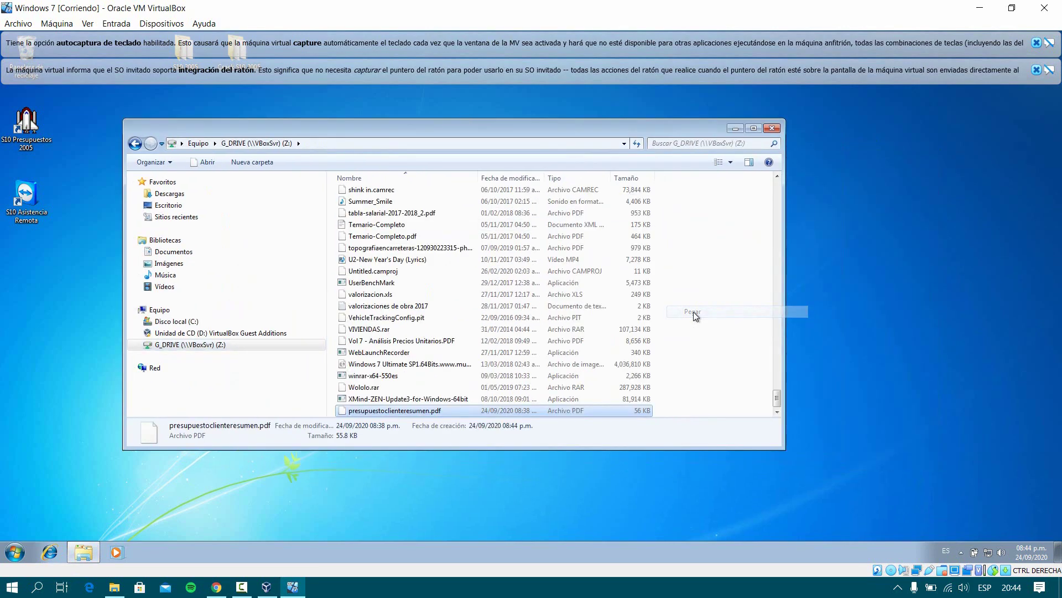
Switch to the host's File Explorer and open presupuestoclienteresumen from LENOVO_USB_HDD (G:) with Nitro Pro 10, dismissing the default-viewer prompt.
left_click(113, 589)
left_click(79, 478)
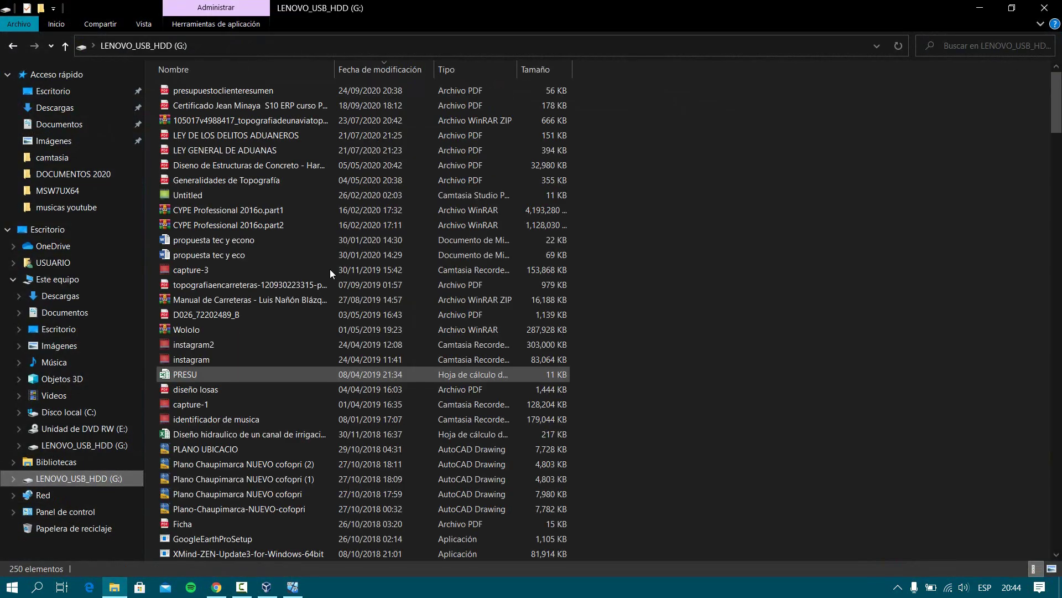
left_click(276, 90)
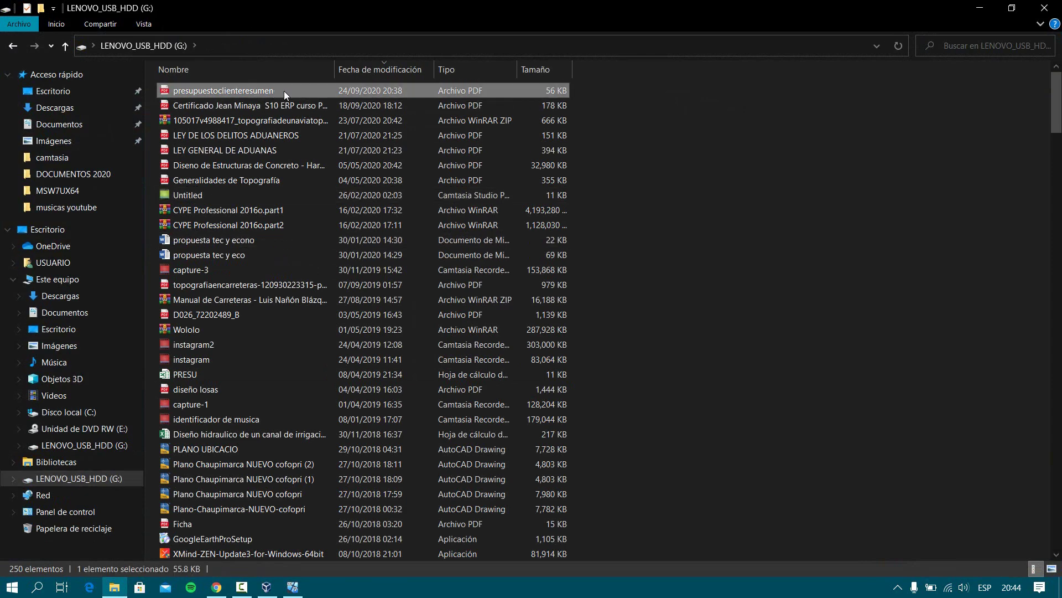
double_click(284, 91)
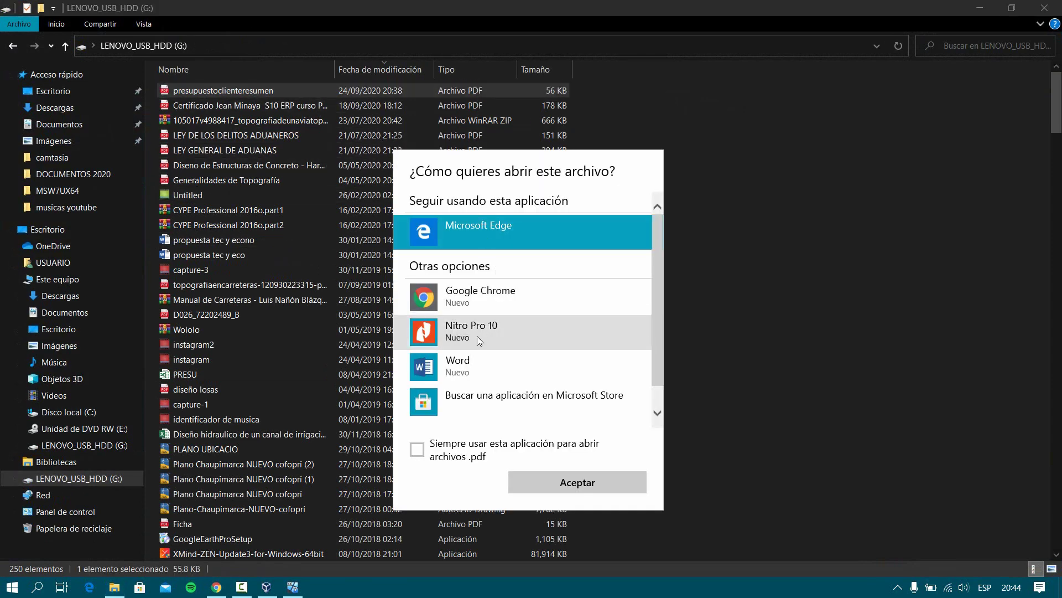
left_click(477, 336)
left_click(566, 479)
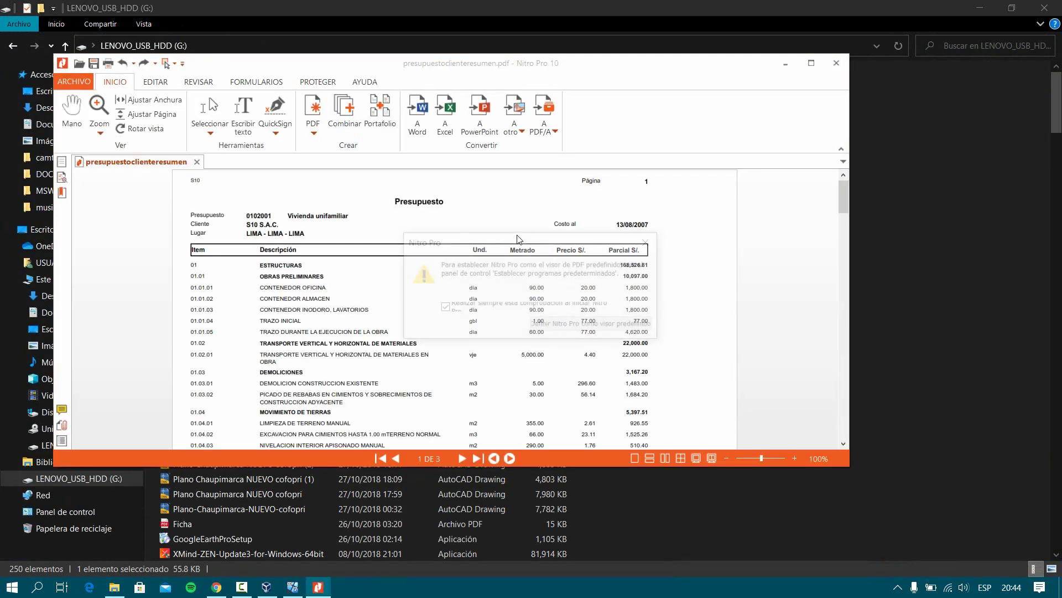
left_click(650, 242)
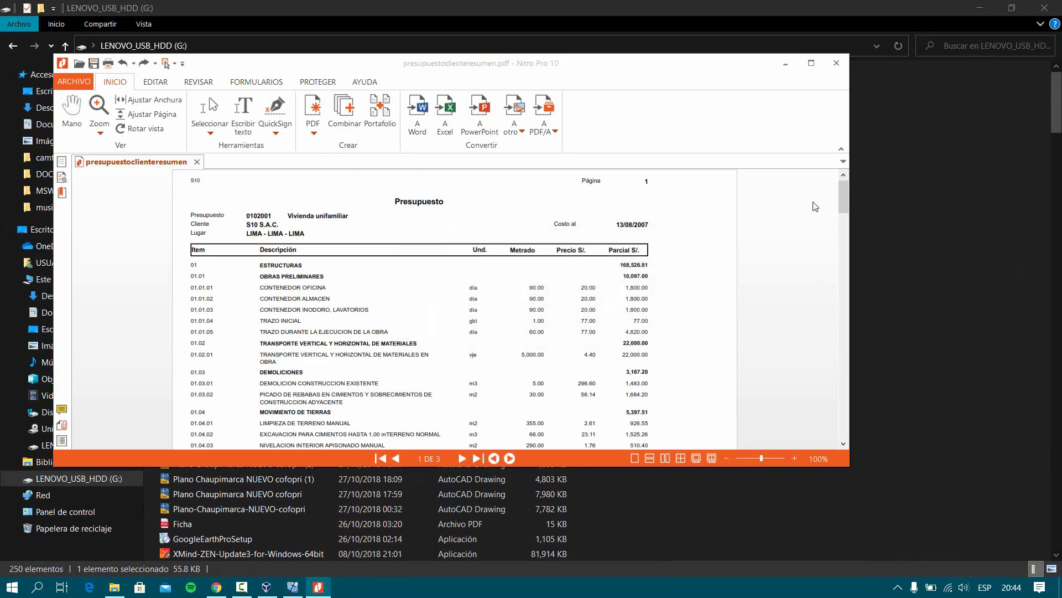
Look through the pages of the exported Presupuesto PDF, close it and return to the virtual machine.
left_click(794, 110)
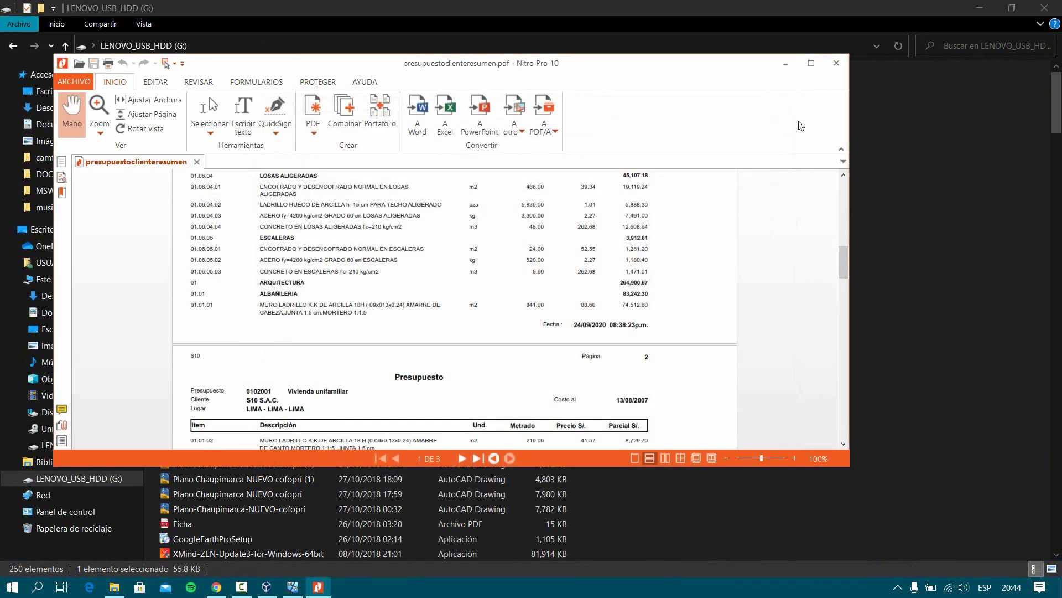
left_click_drag(841, 262, 837, 138)
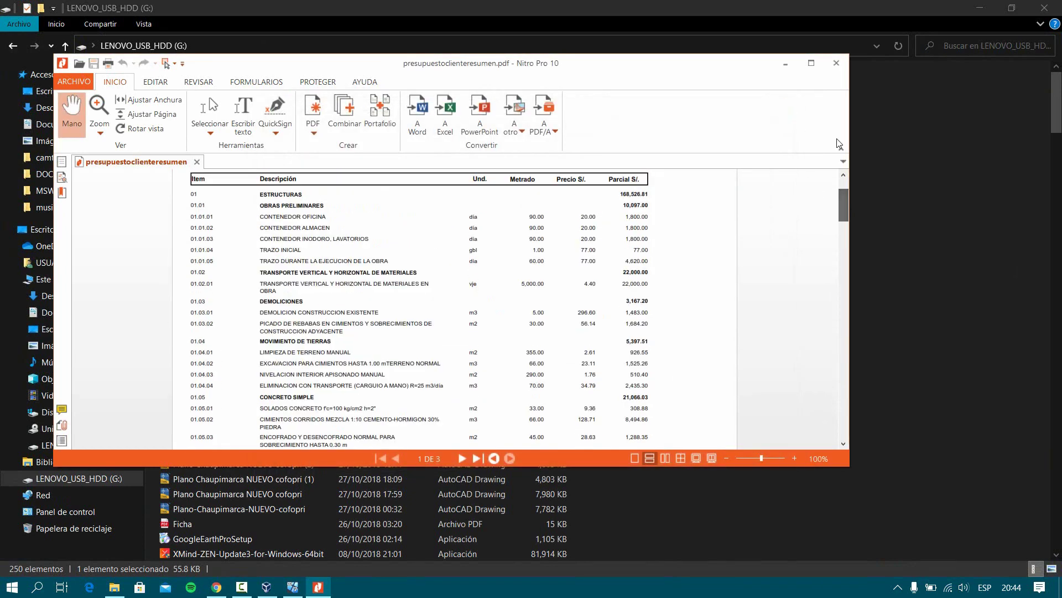
left_click(832, 55)
left_click(979, 8)
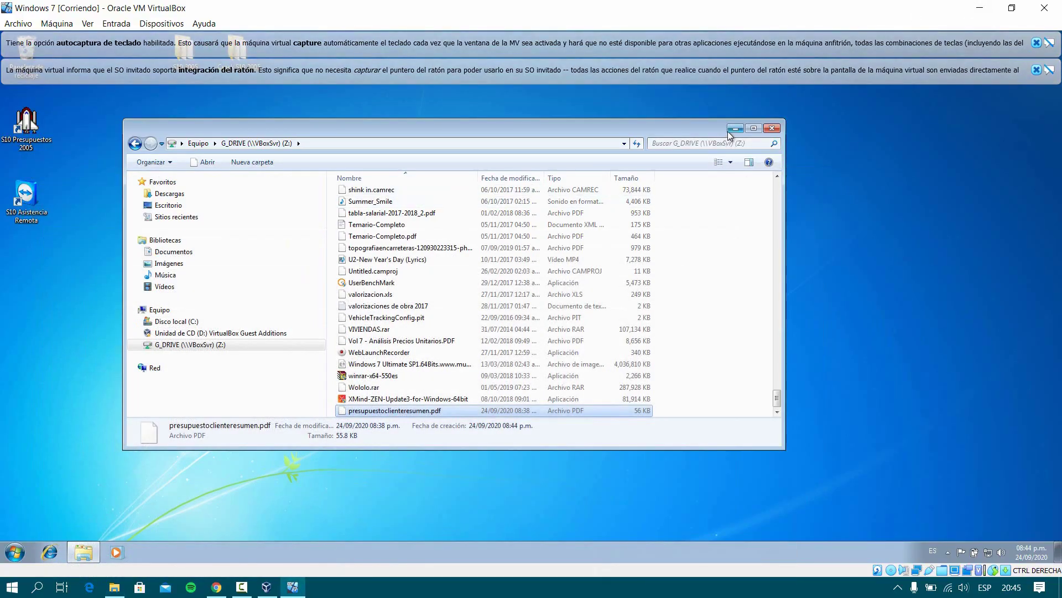
Close the G_DRIVE window and place the PDF below the S10 Asistencia Remota icon on the Windows 7 desktop.
left_click(772, 131)
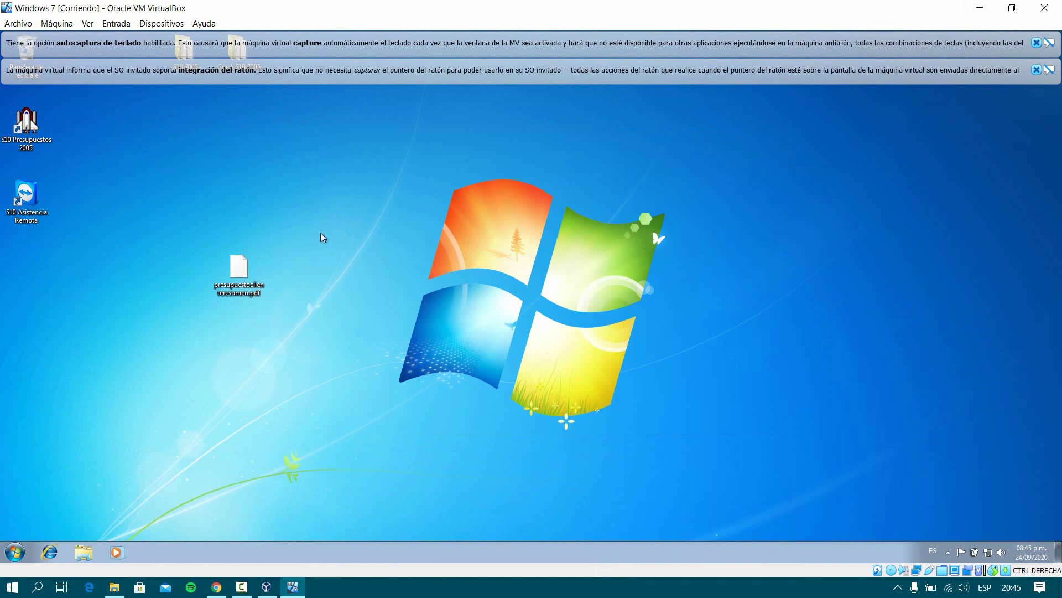
left_click_drag(239, 267, 30, 266)
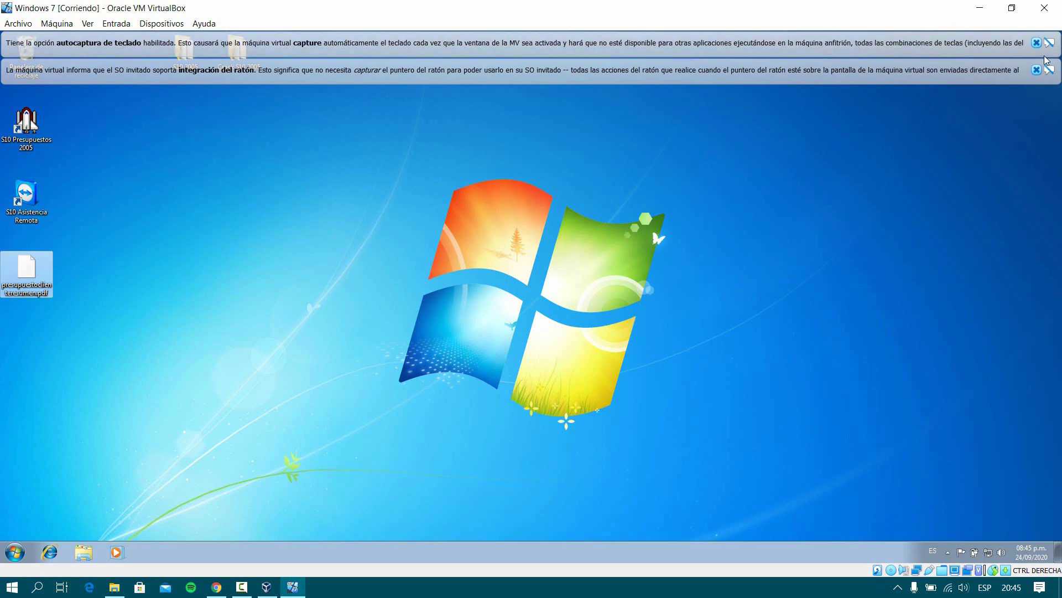
left_click(316, 177)
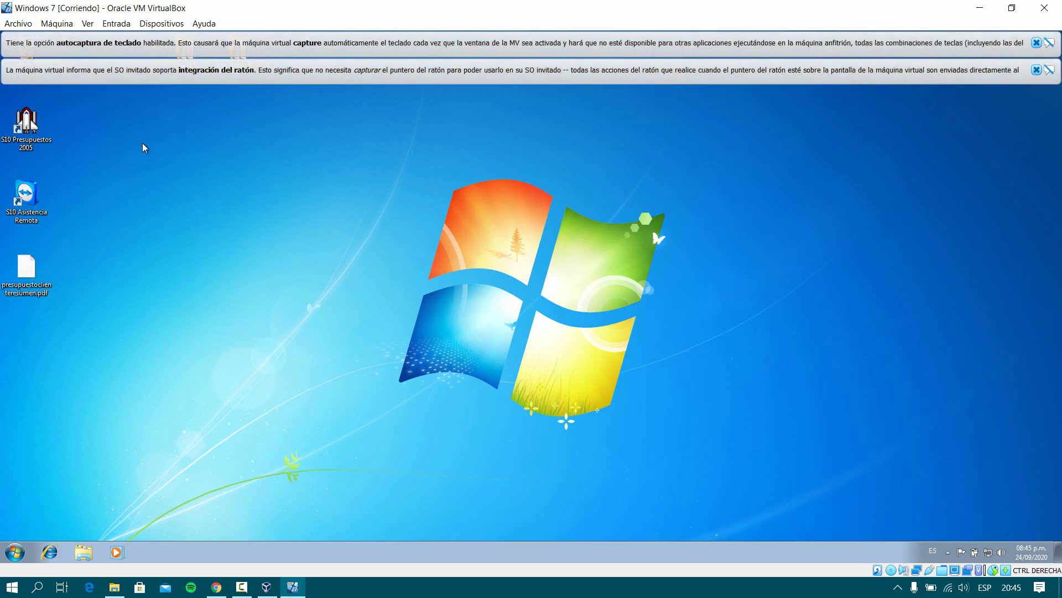
Dismiss both VirtualBox notices and shut down the Windows 7 guest system.
left_click(1037, 70)
left_click(1036, 43)
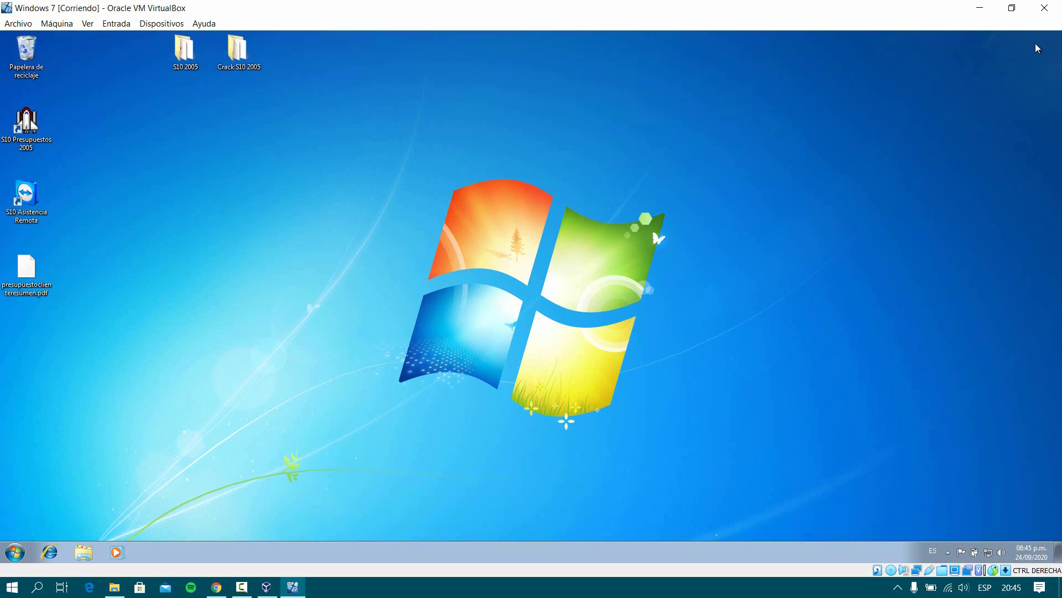
left_click(14, 554)
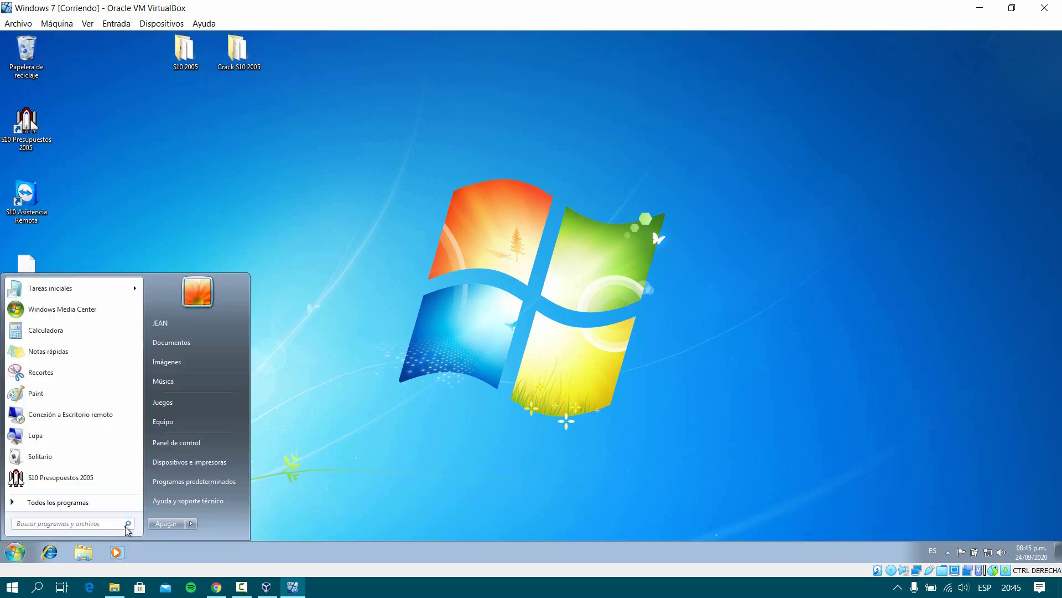
left_click(166, 523)
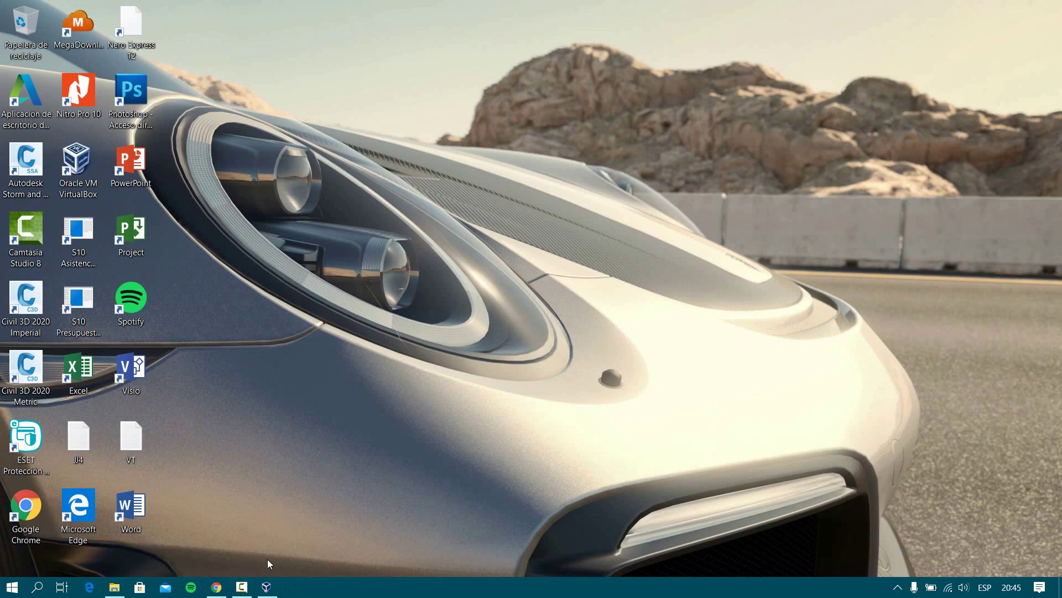
Open the Oracle VM VirtualBox manager from the host desktop, check the Windows 7 machine's state and details, and close the manager.
left_click(87, 189)
double_click(87, 189)
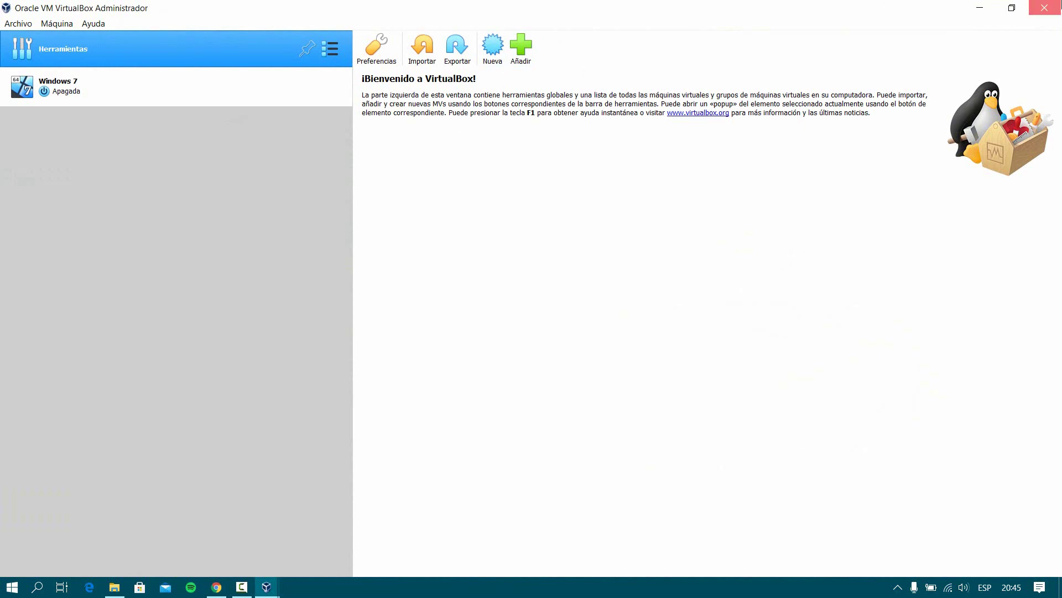
left_click(1046, 7)
left_click(267, 586)
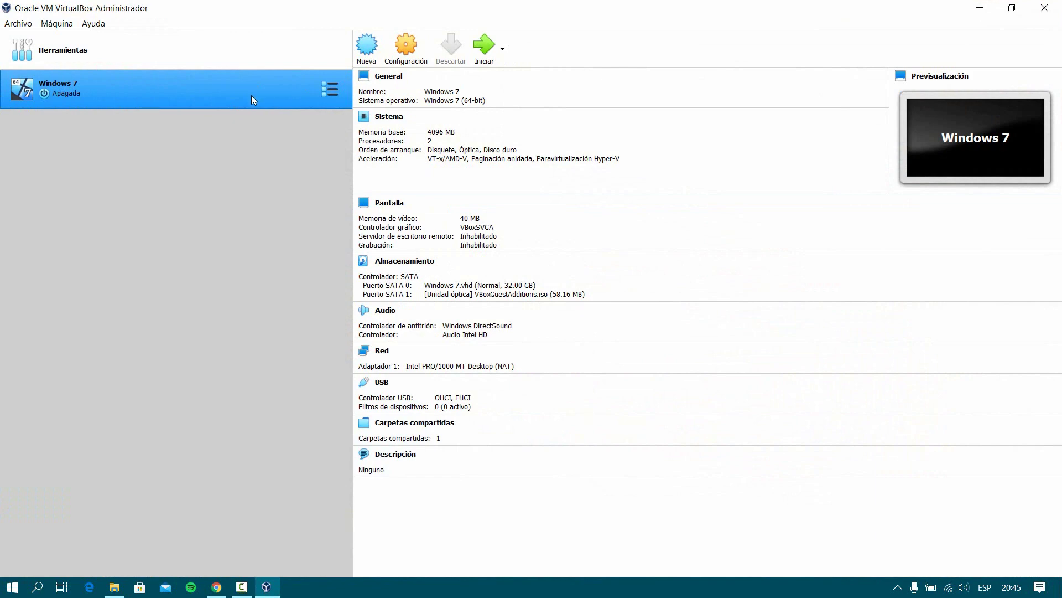
left_click(1048, 6)
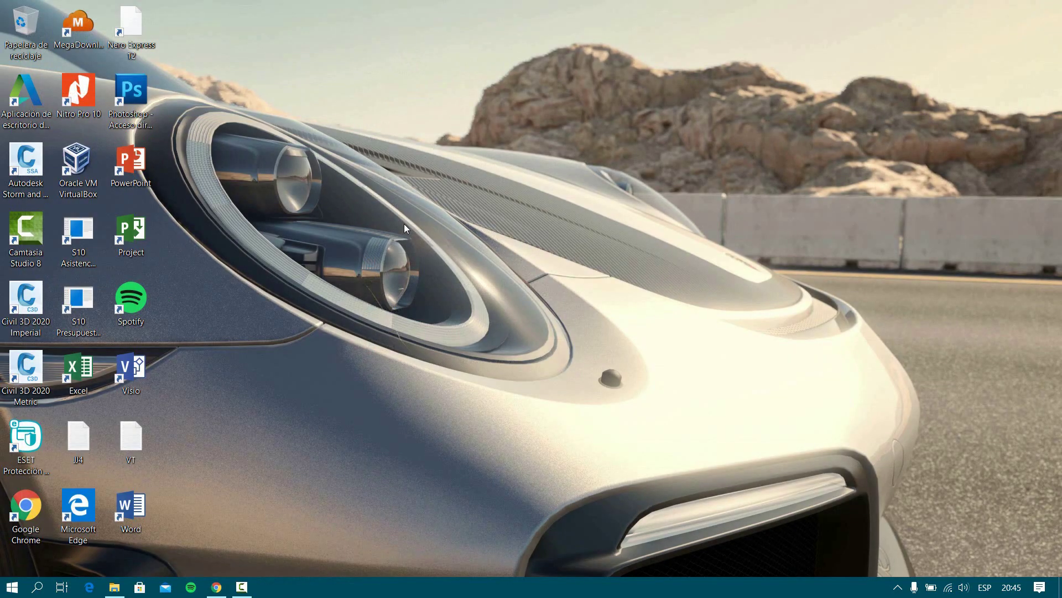
left_click(101, 175)
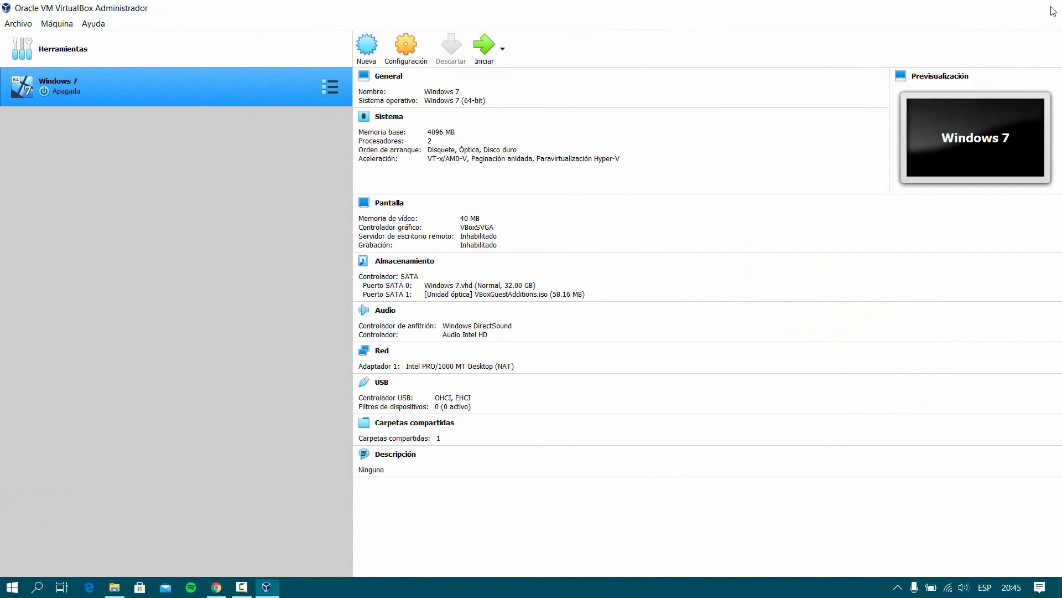
left_click(1056, 11)
right_click(414, 244)
left_click(463, 287)
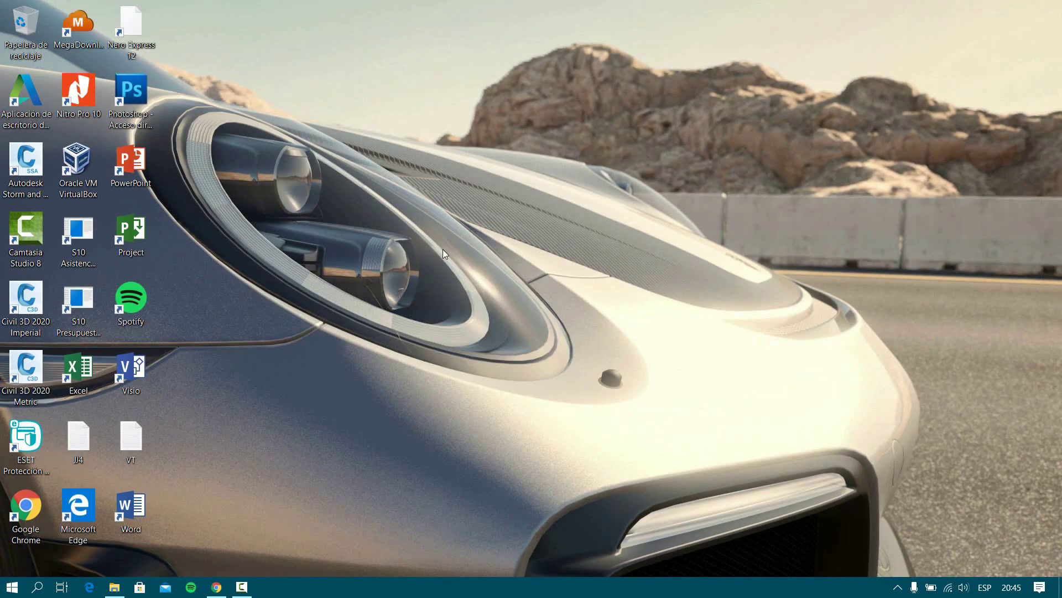
right_click(442, 249)
left_click(355, 224)
left_click_drag(452, 540, 414, 310)
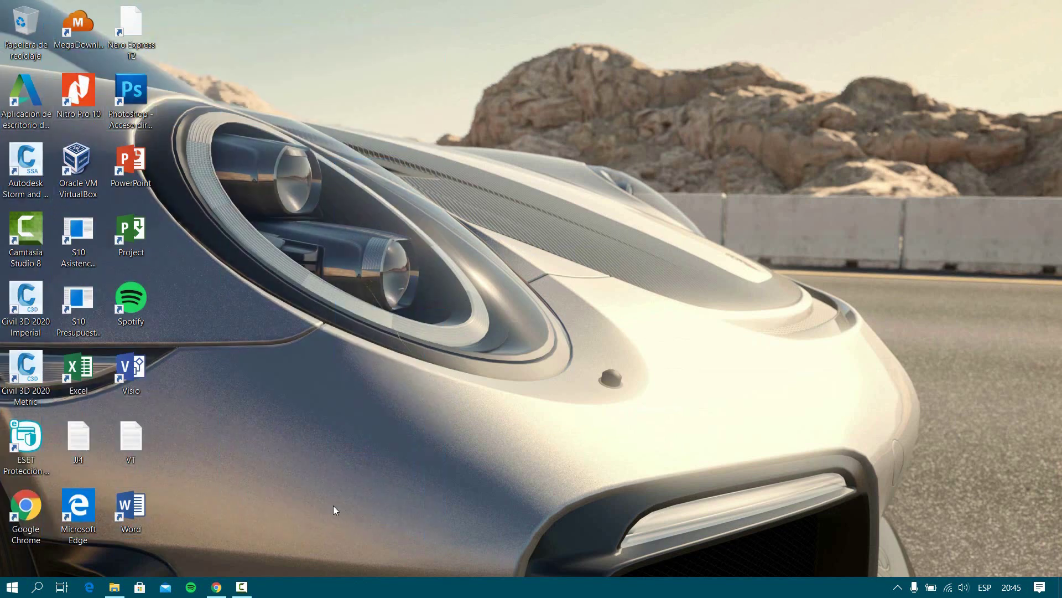